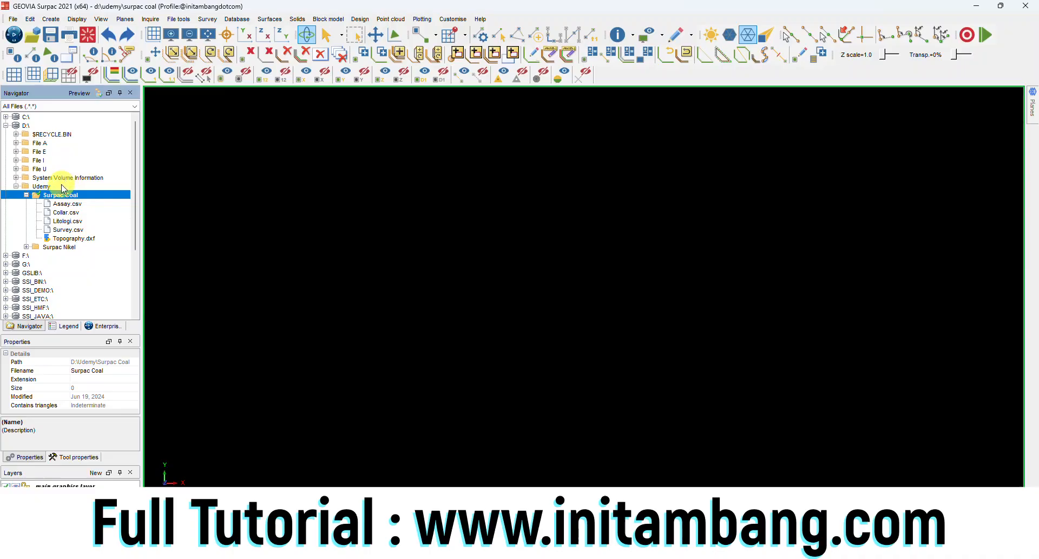
- Examine the legend entries for strings and for DTMs and 3DMs of the main graphics layer, and return to the file navigator
left_click(72, 325)
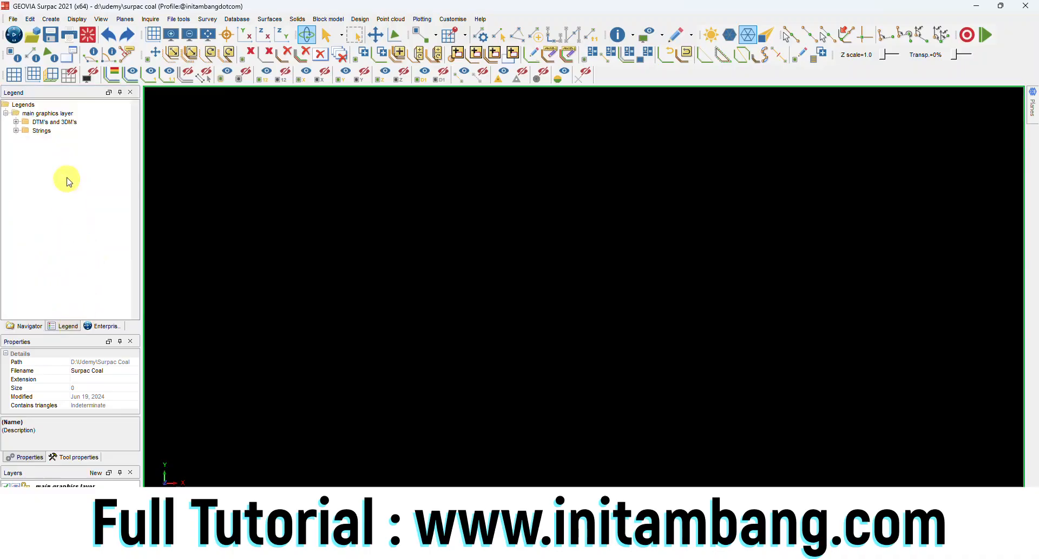
left_click(16, 131)
scroll(63, 183, "up", 1)
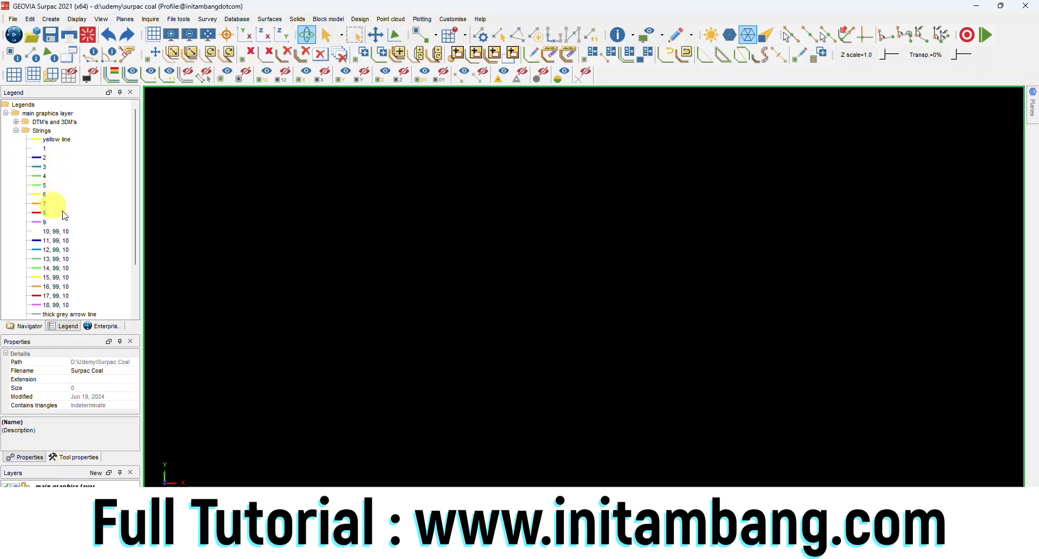
left_click(16, 122)
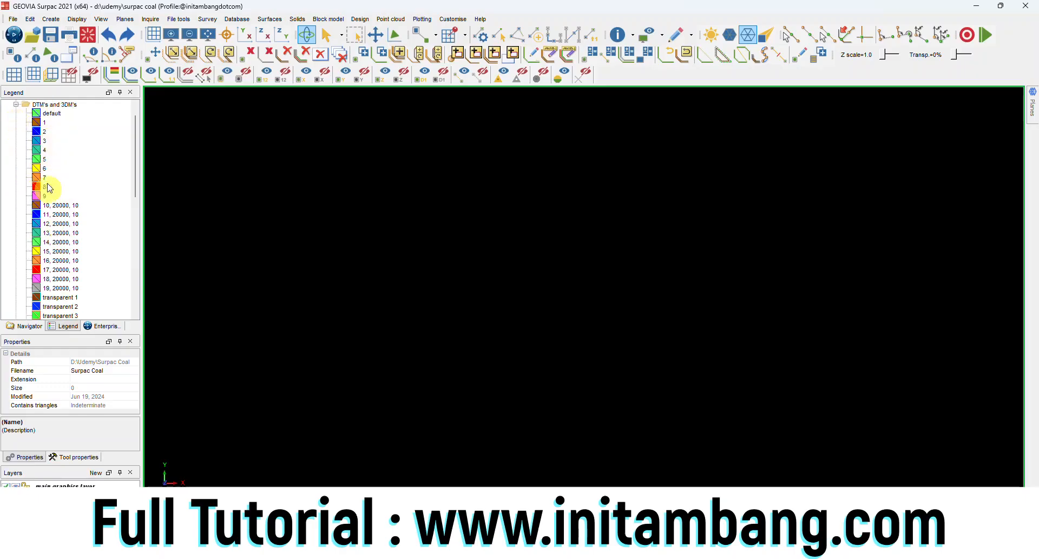
scroll(56, 188, "up", 1)
left_click(16, 122)
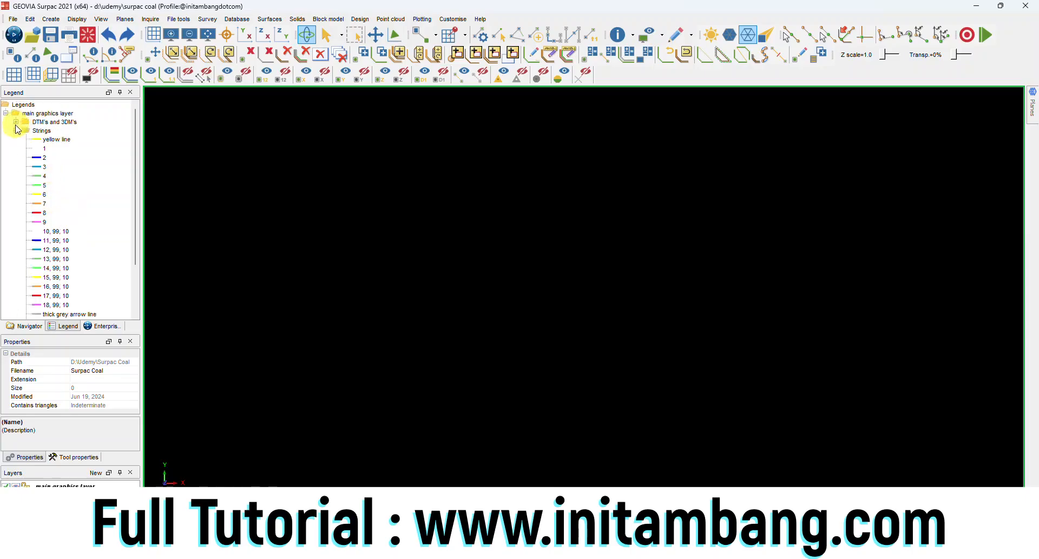
left_click(17, 130)
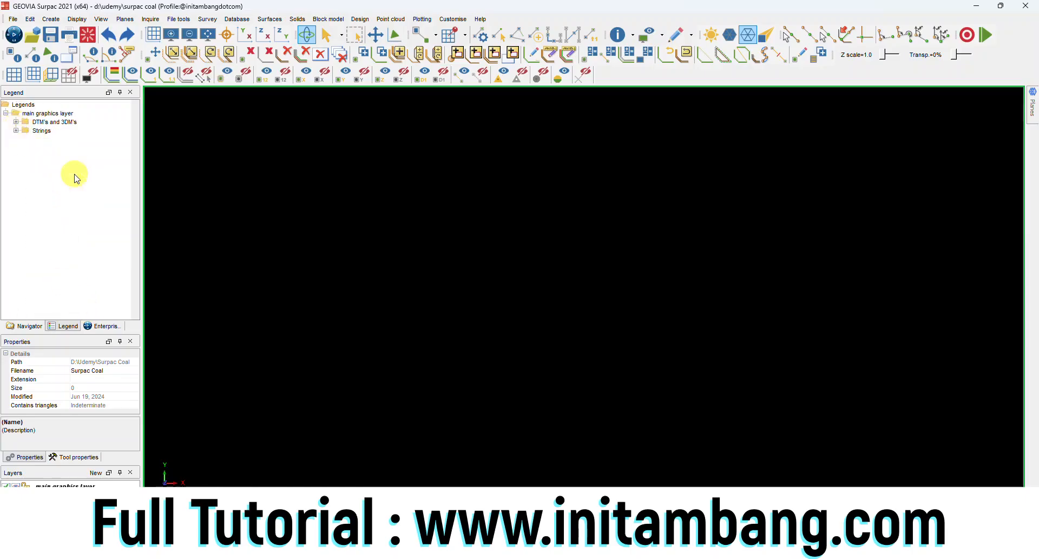
left_click(29, 326)
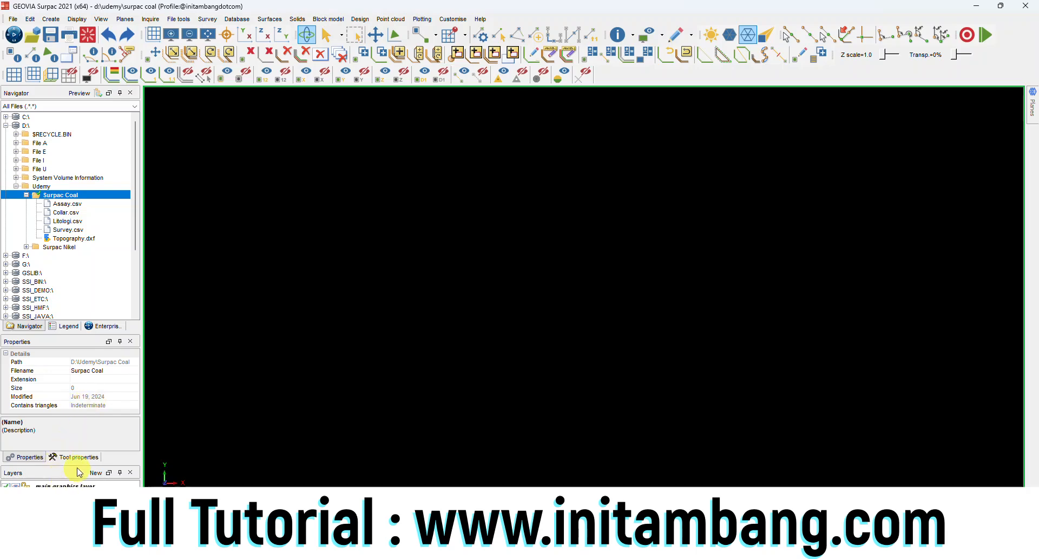
- Enlarge the Layers pane by shrinking the Properties pane above it
left_click_drag(78, 465, 78, 428)
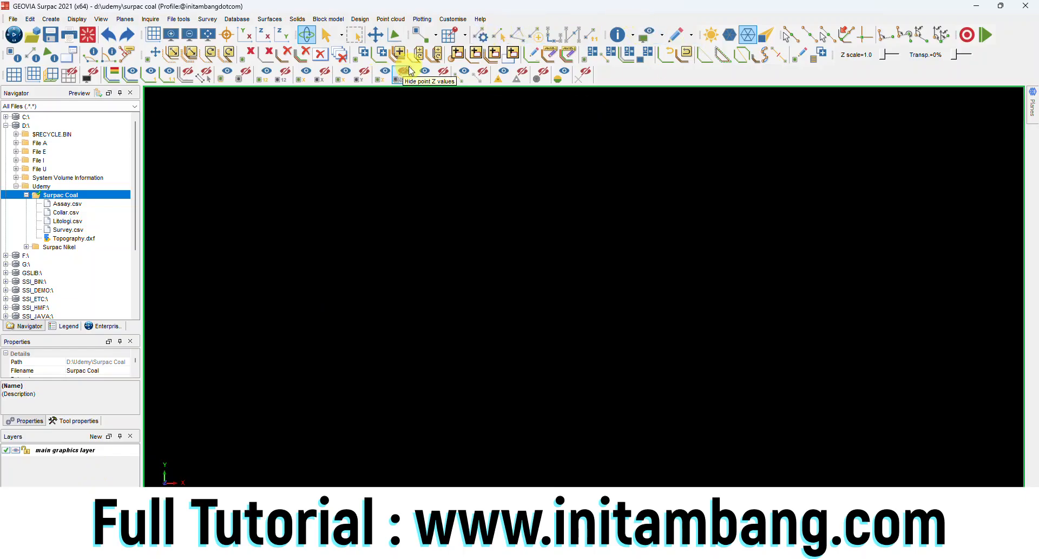
- Review the available surface commands and the list of toolbars that can be shown or hidden
left_click(267, 19)
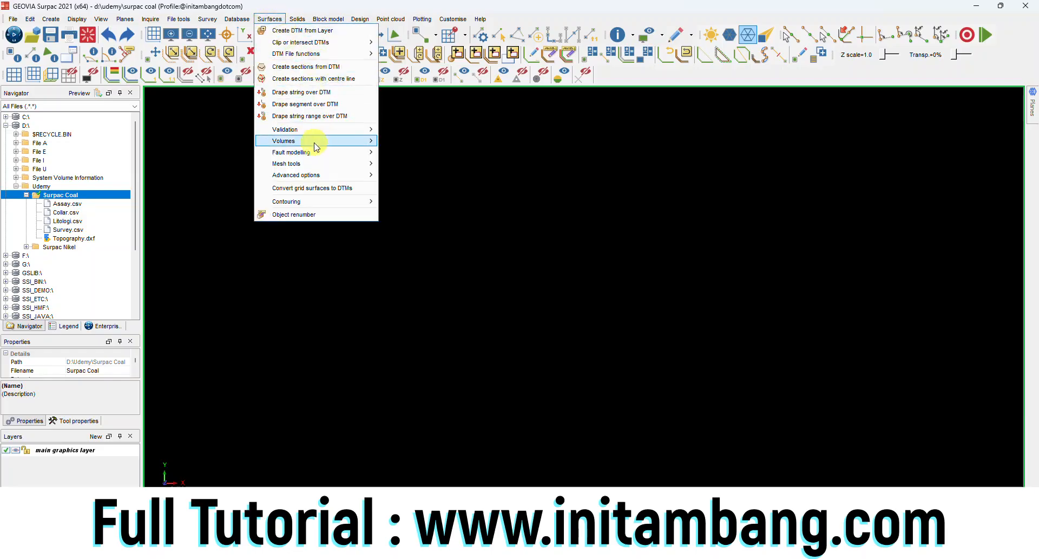
left_click(179, 18)
left_click(569, 4)
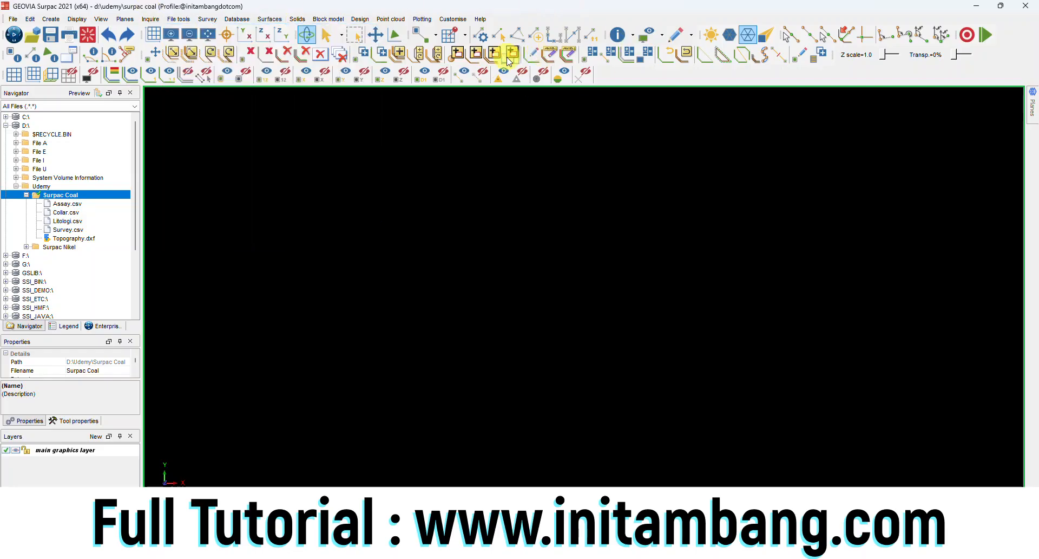
right_click(563, 23)
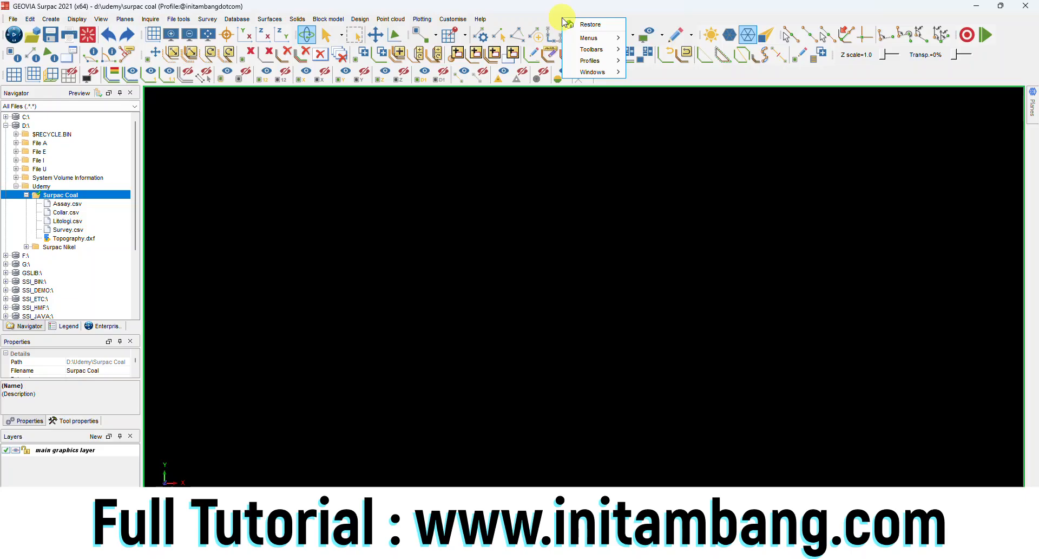
mouse_move(580, 50)
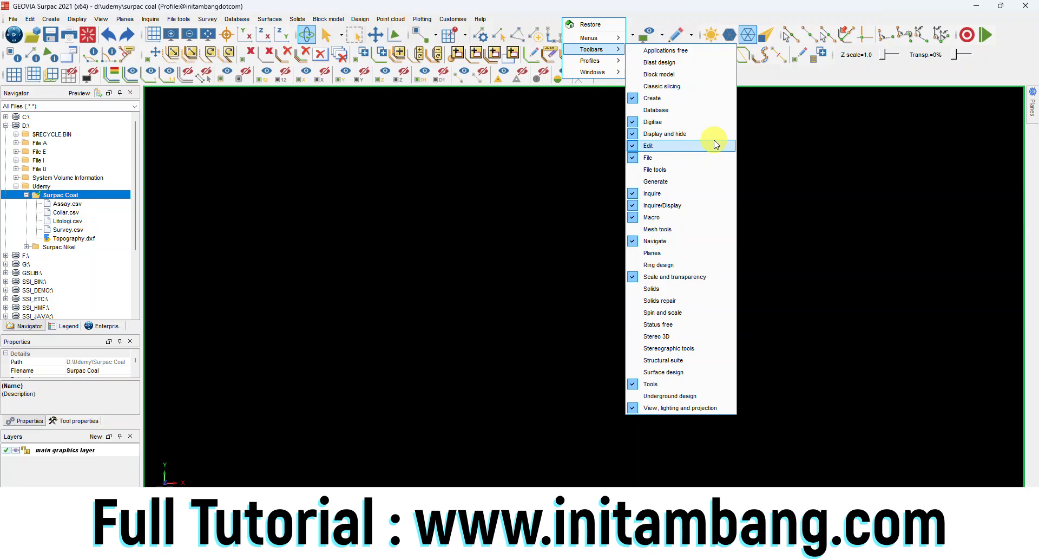
left_click(690, 5)
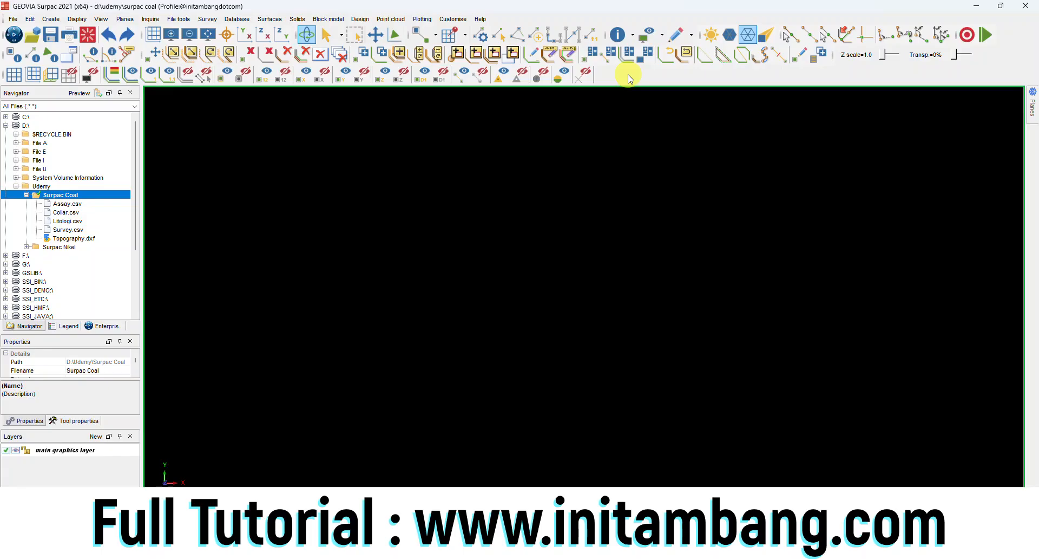
- Look through the Assay, Collar, Litologi and Survey CSV files and Topography.dxf in the Surpac Coal folder
left_click(65, 204)
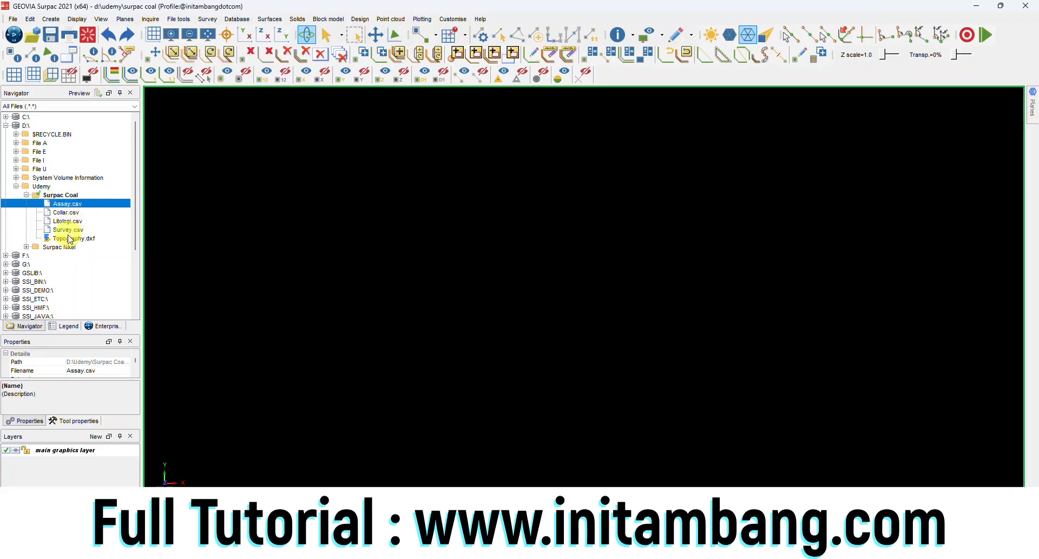
left_click(69, 238)
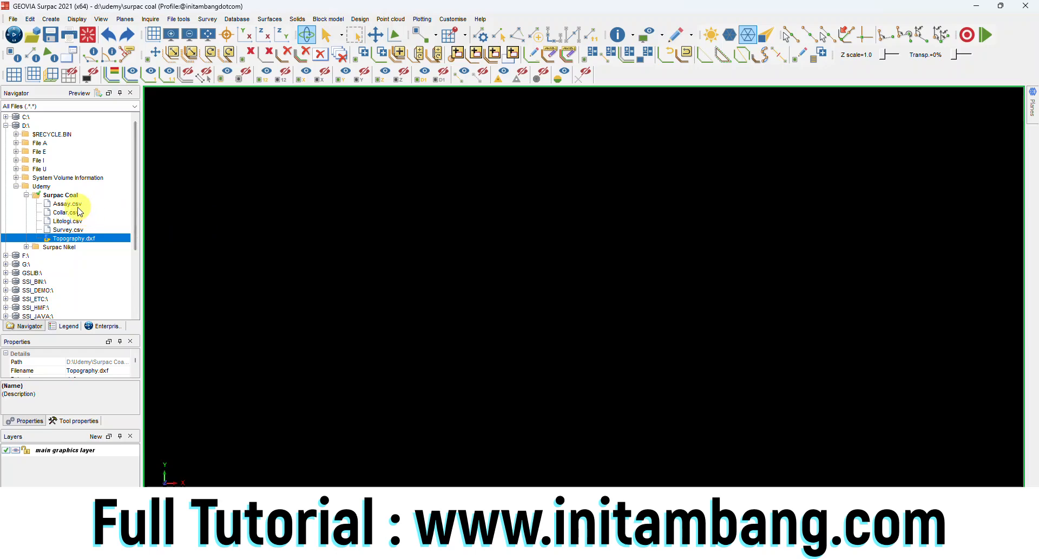
left_click(67, 205)
left_click(68, 214)
left_click(68, 222)
left_click(70, 230)
left_click(71, 239)
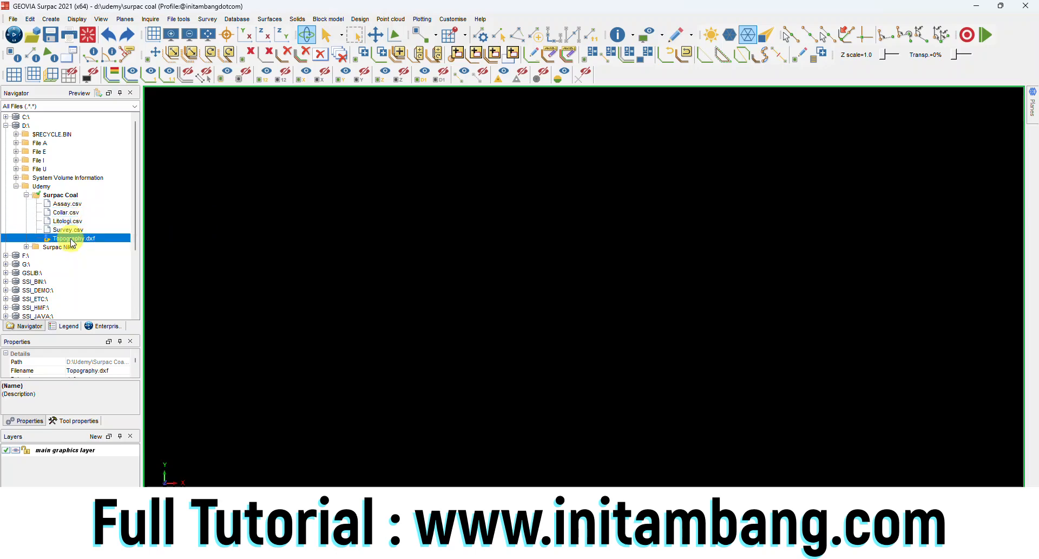
- Create a new folder named "01 dtm" inside the Surpac Coal folder
left_click(72, 195)
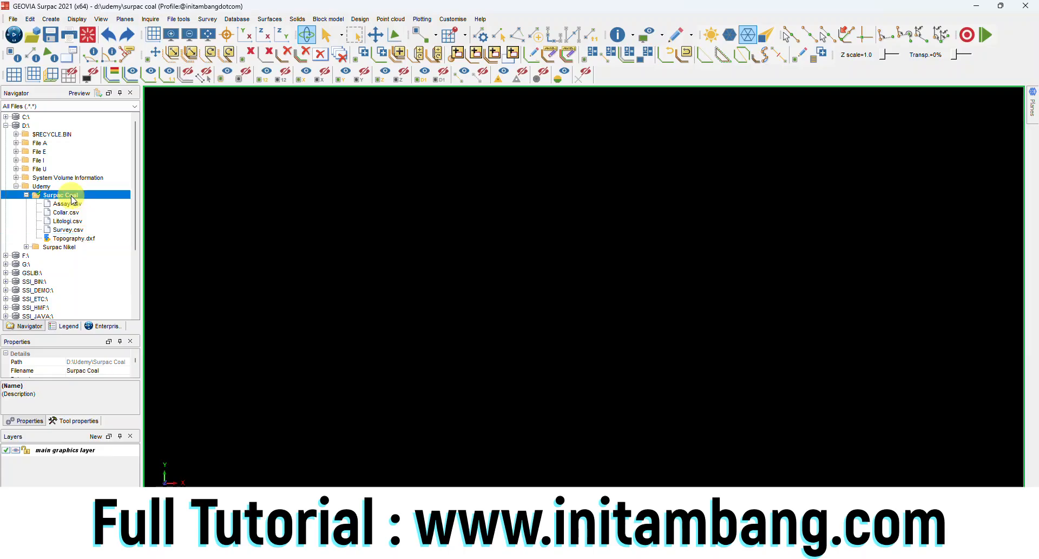
right_click(72, 200)
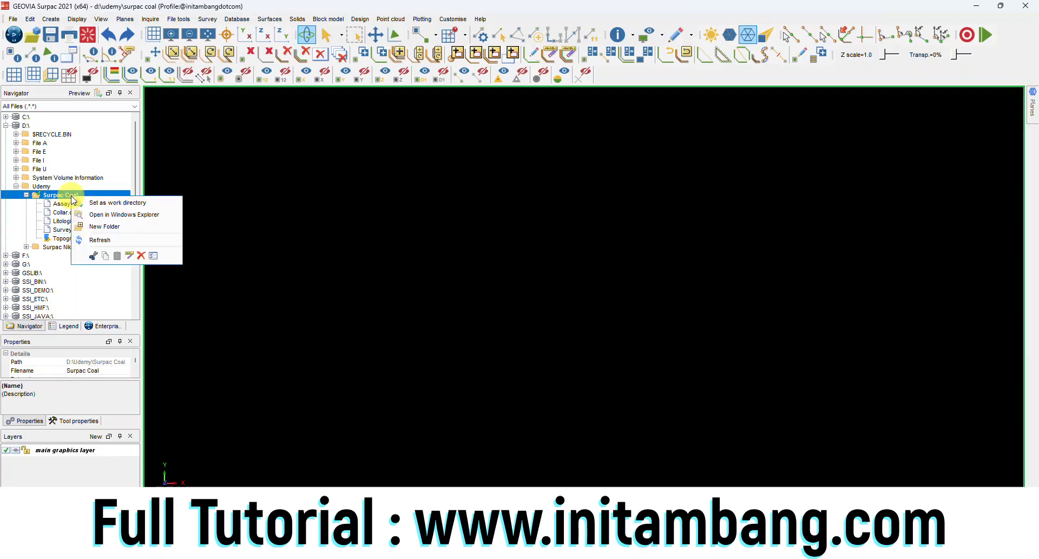
left_click(105, 227)
type("01")
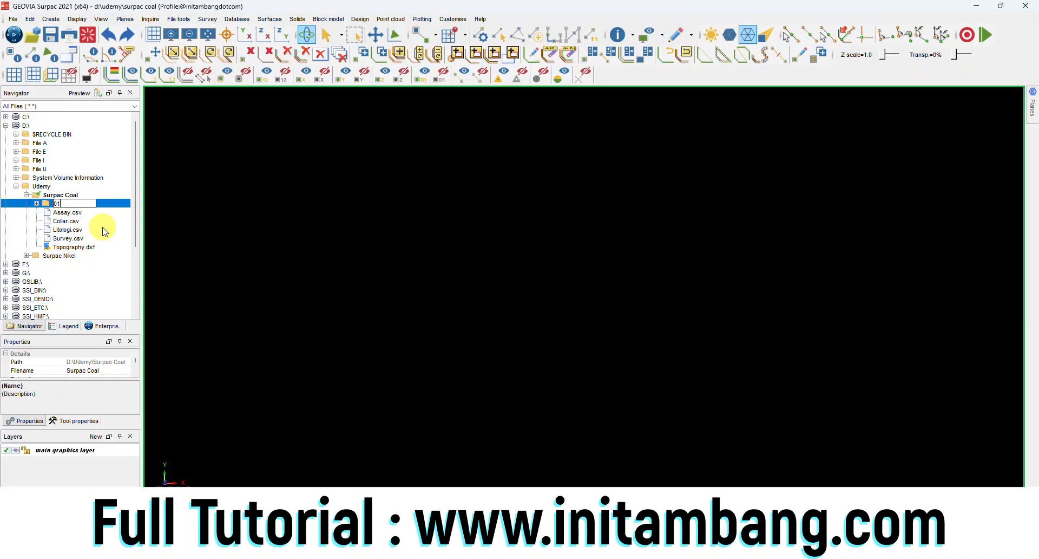
type(" dtm")
key("Return")
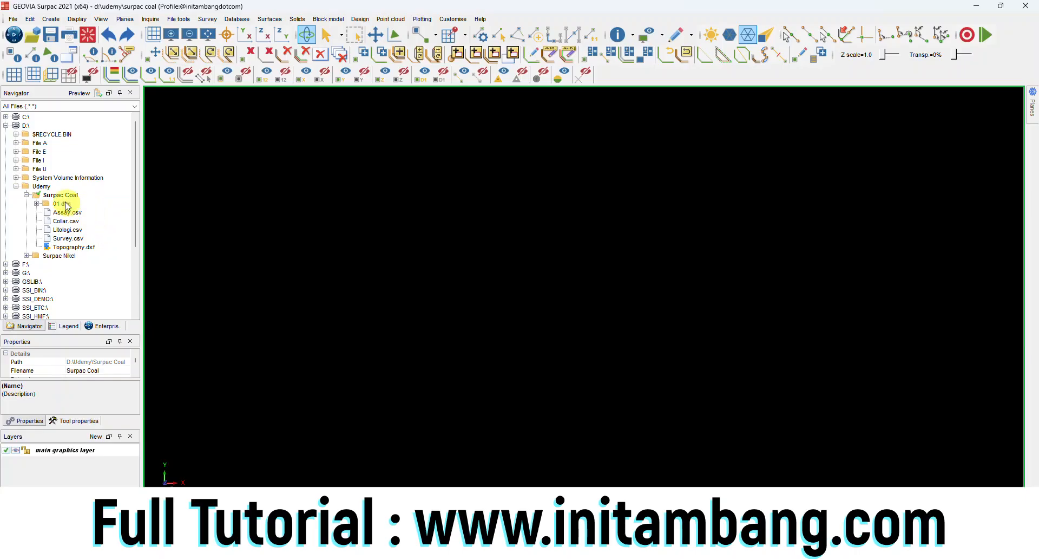
- Set the 01 dtm folder as the work directory
right_click(63, 204)
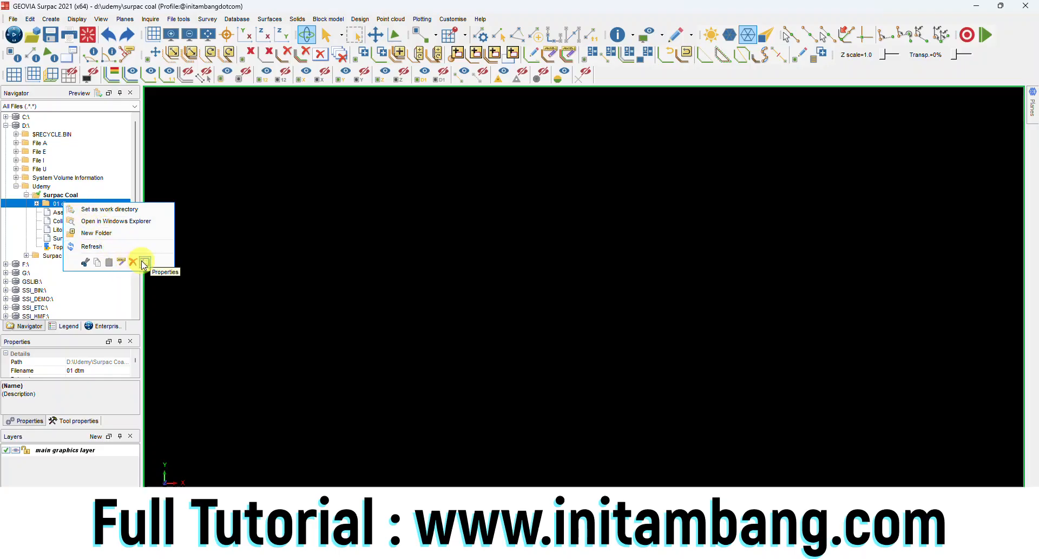
left_click(66, 201)
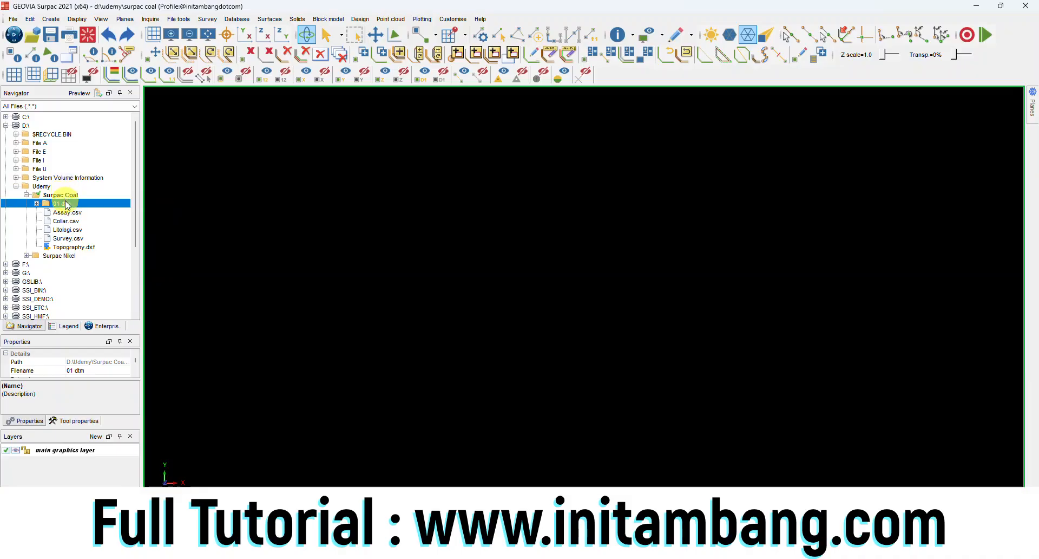
right_click(62, 205)
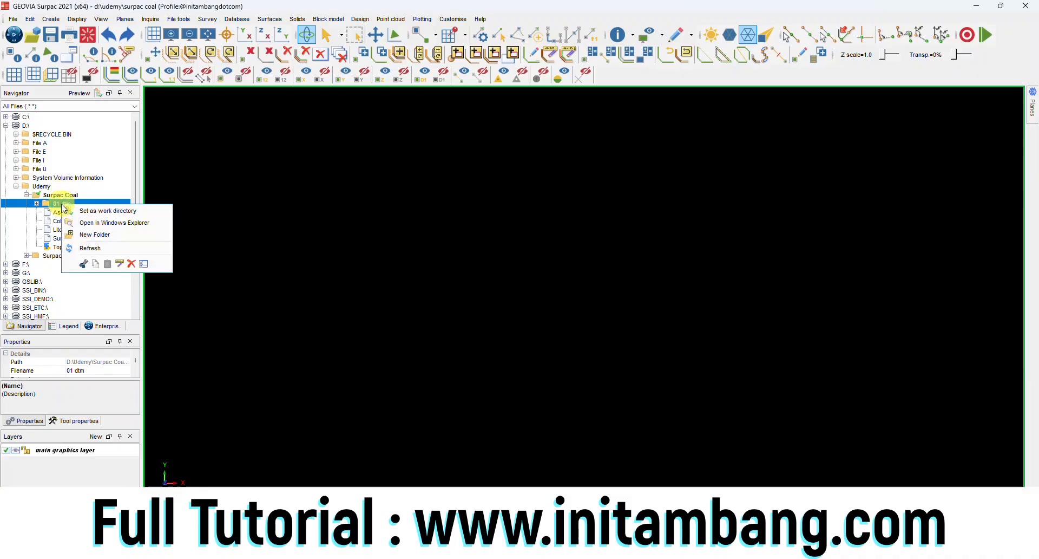
left_click(90, 206)
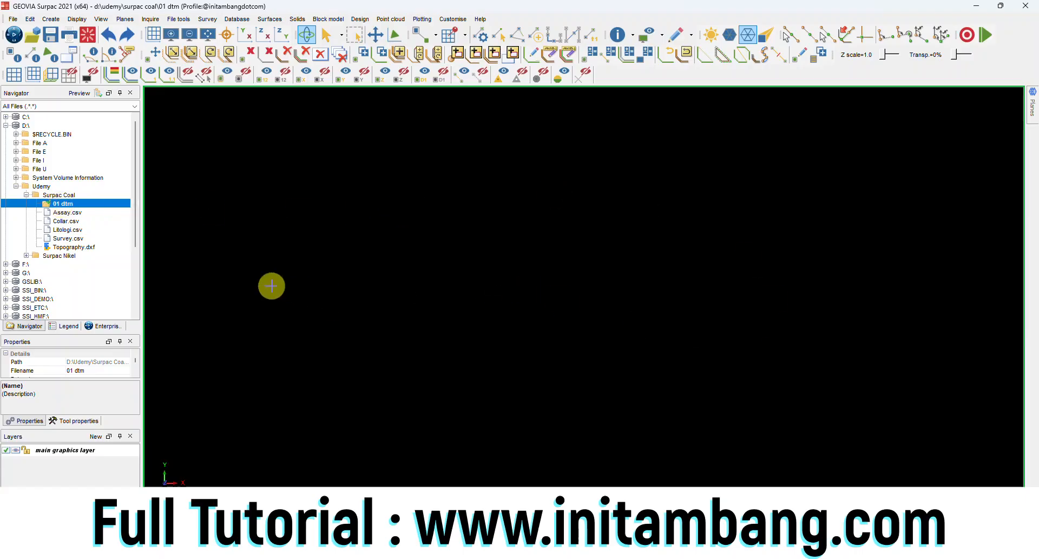
- Move Topography.dxf from the Surpac Coal folder into the 01 dtm folder and expand that folder
left_click(76, 249)
right_click(76, 249)
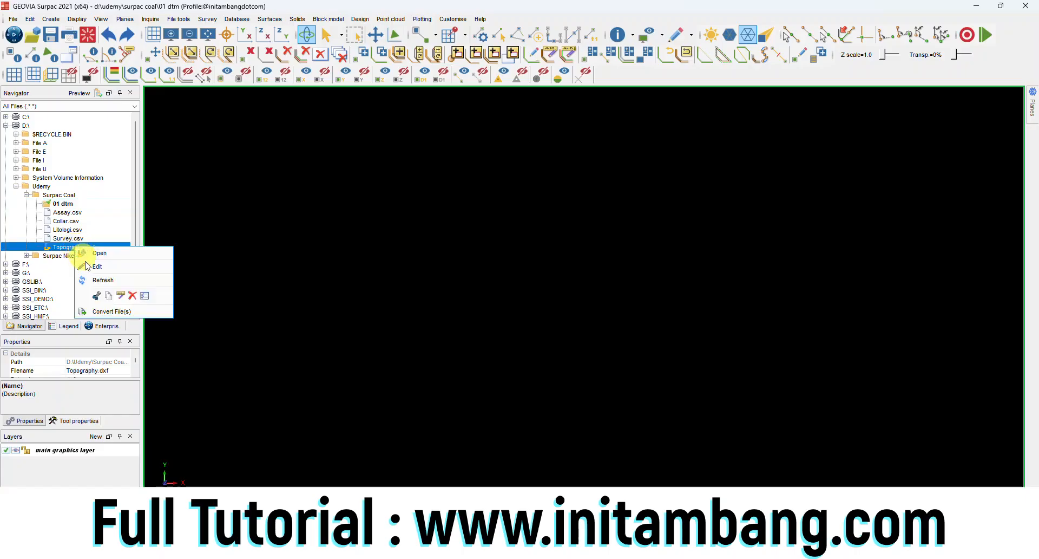
left_click(96, 299)
left_click(65, 204)
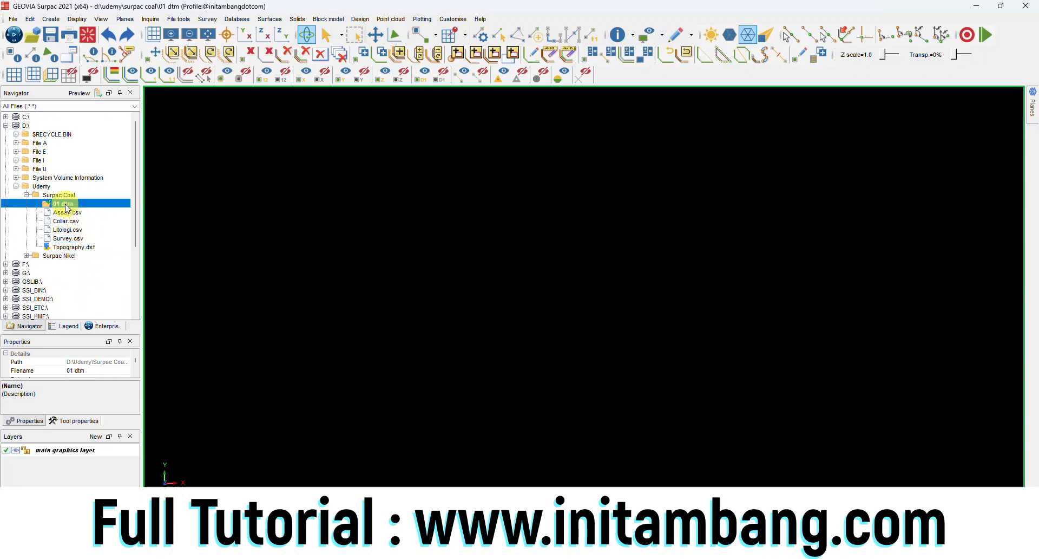
right_click(66, 206)
left_click(113, 260)
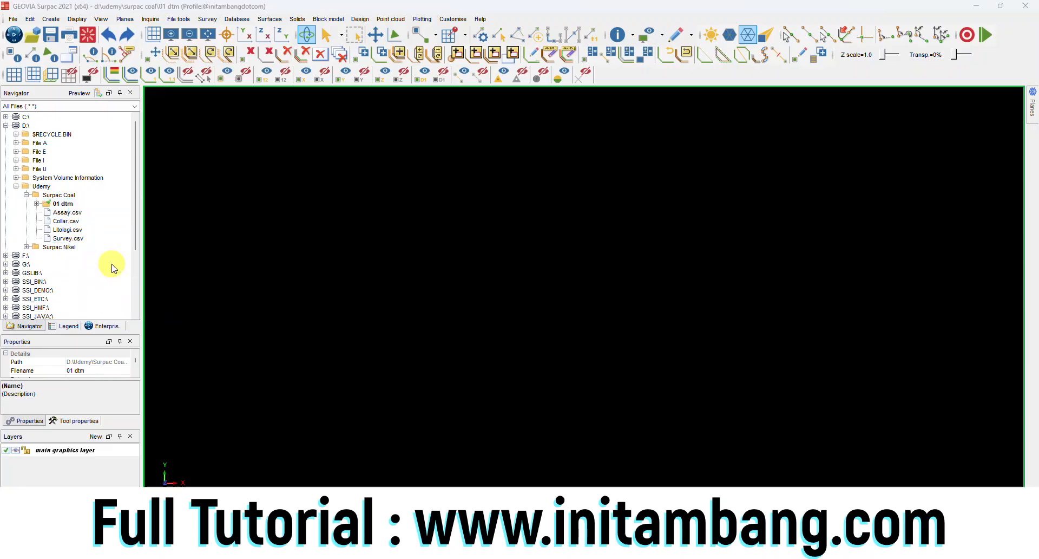
left_click(37, 204)
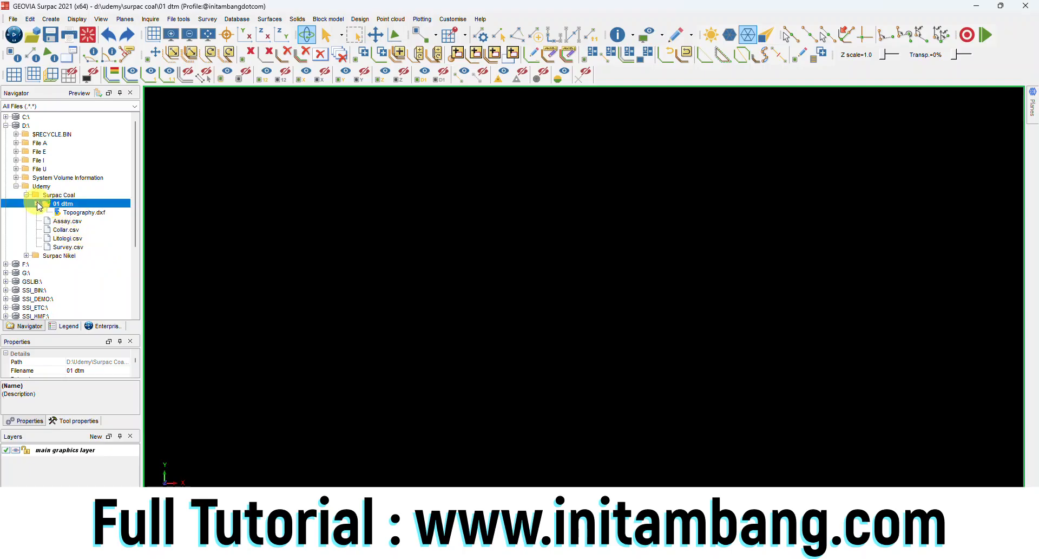
- Open Topography.dxf from the 01 dtm folder and clear it from the graphics area
right_click(95, 214)
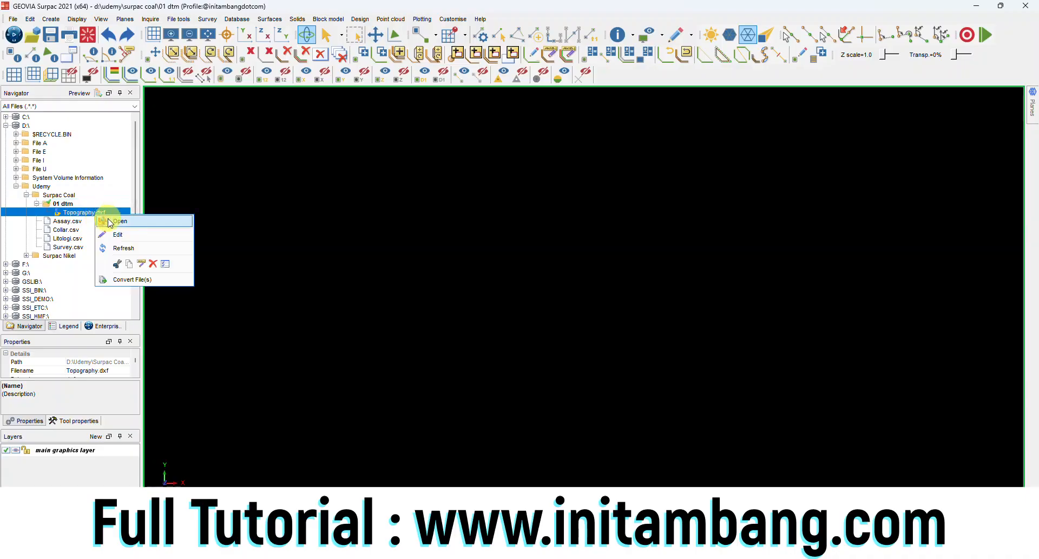
left_click(108, 219)
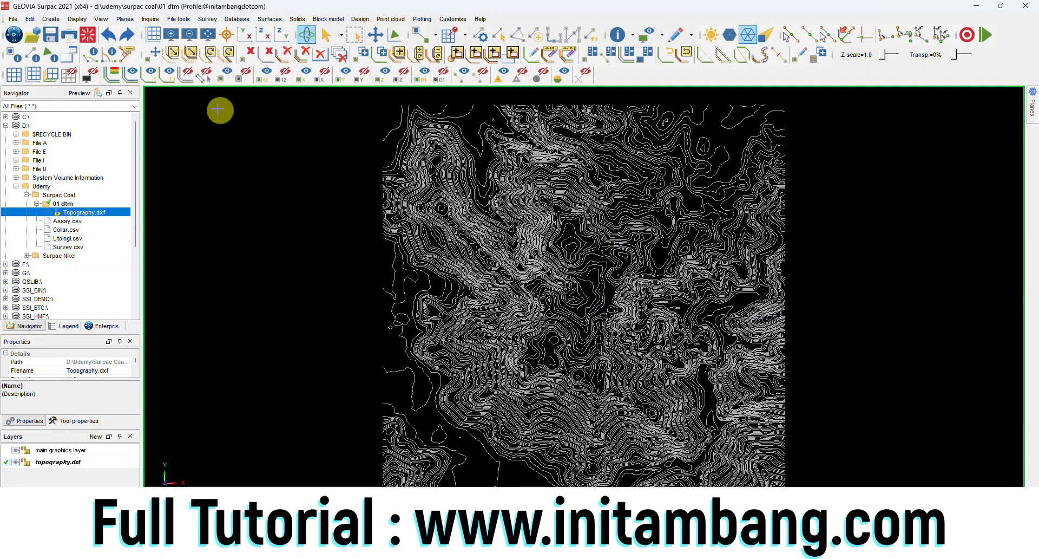
left_click(87, 36)
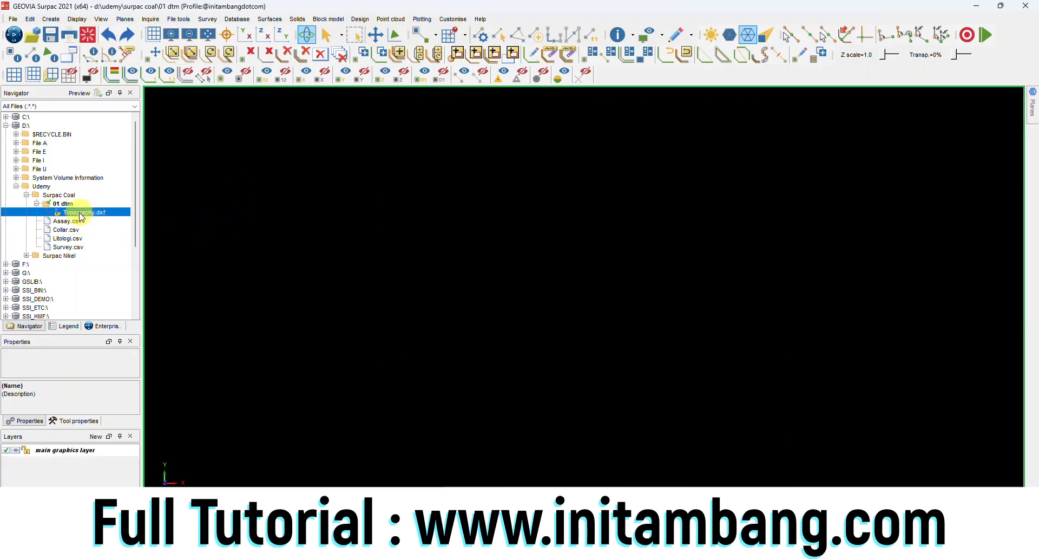
- Load Topography.dxf from the 01 dtm folder into the graphics area
left_click_drag(75, 215, 639, 248)
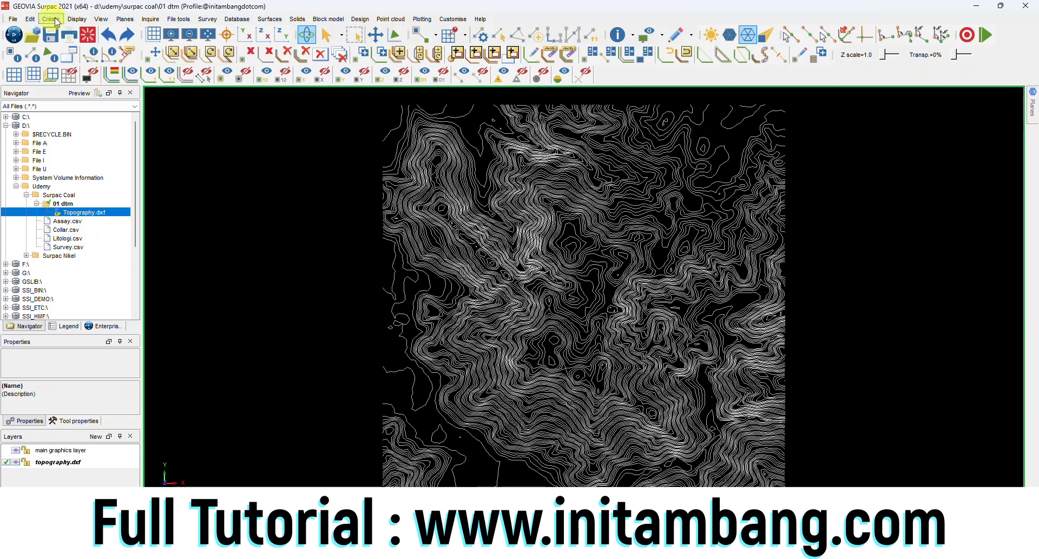
- Start drawing point attributes for the topography.dxf layer, with z as the description field
left_click(79, 19)
mouse_move(88, 33)
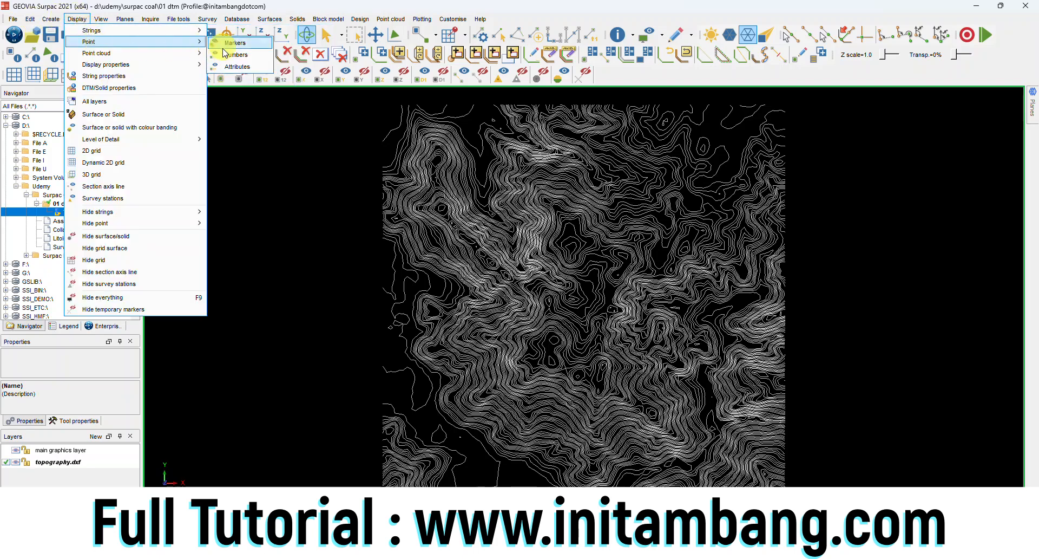
left_click(234, 66)
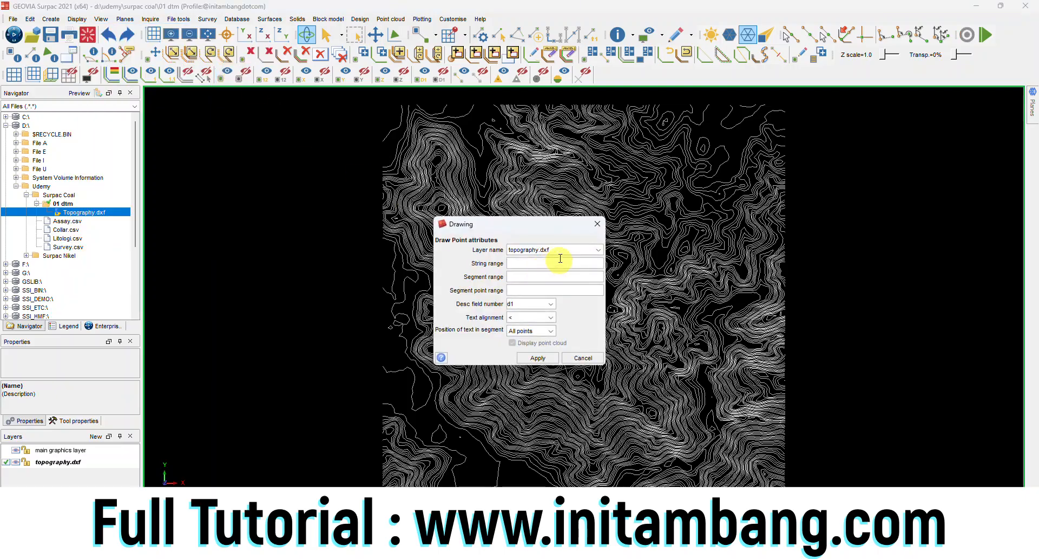
left_click(547, 263)
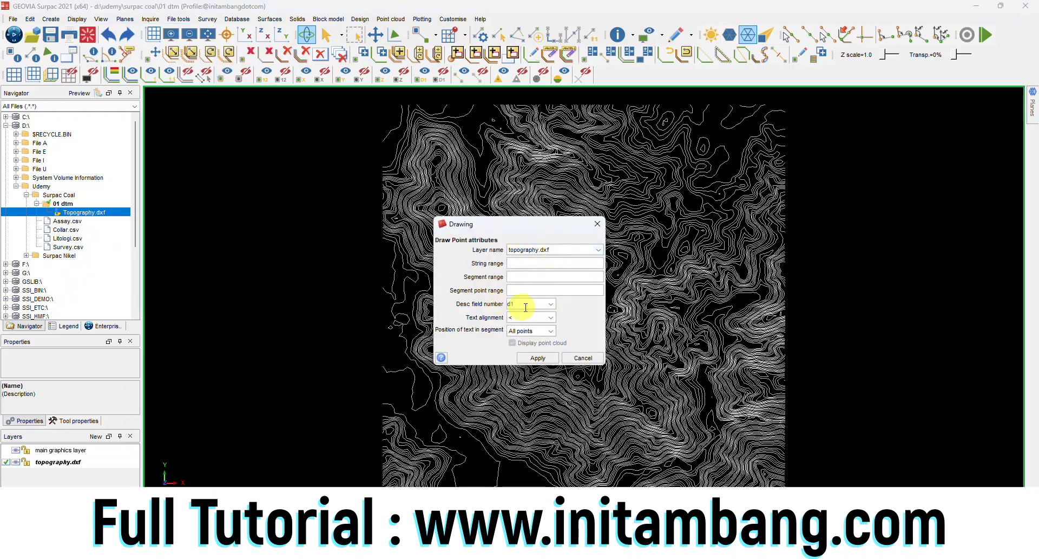
left_click(548, 305)
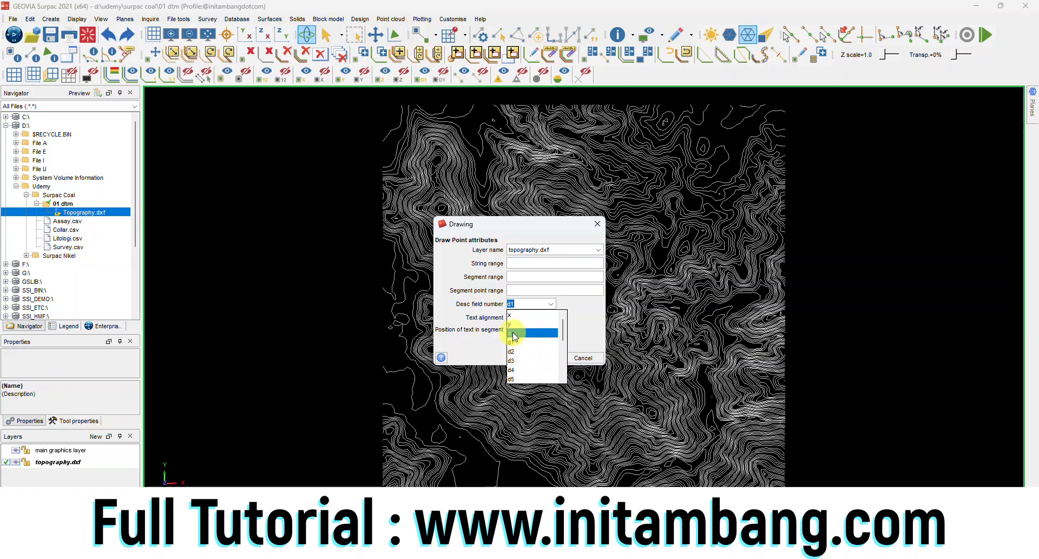
left_click(513, 334)
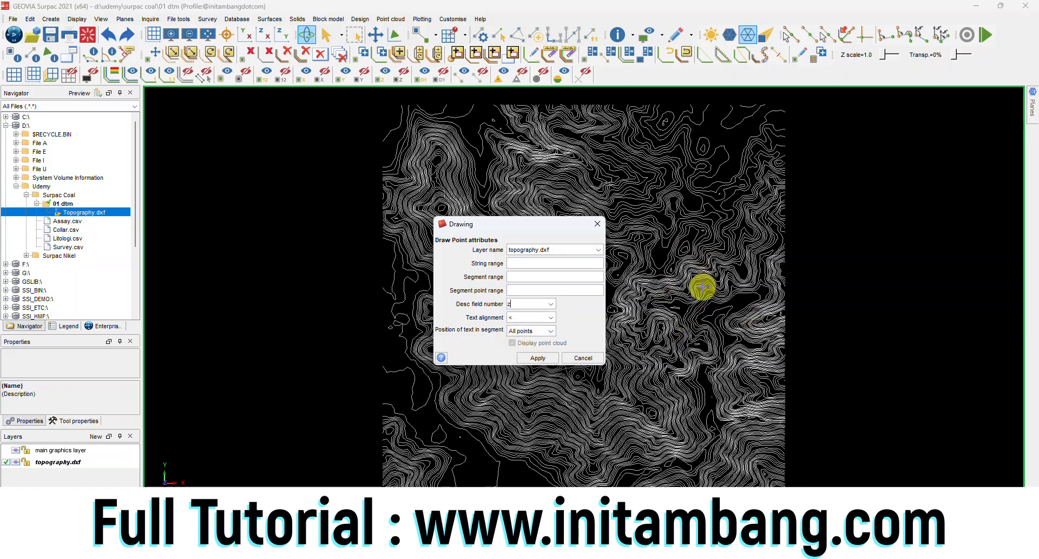
left_click(551, 318)
left_click(554, 331)
left_click(550, 332)
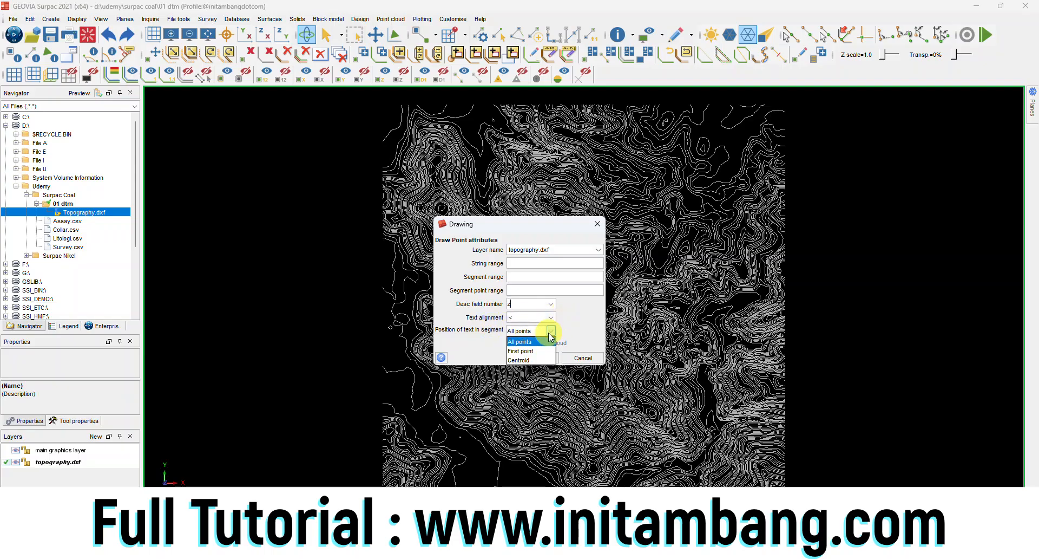
left_click(550, 334)
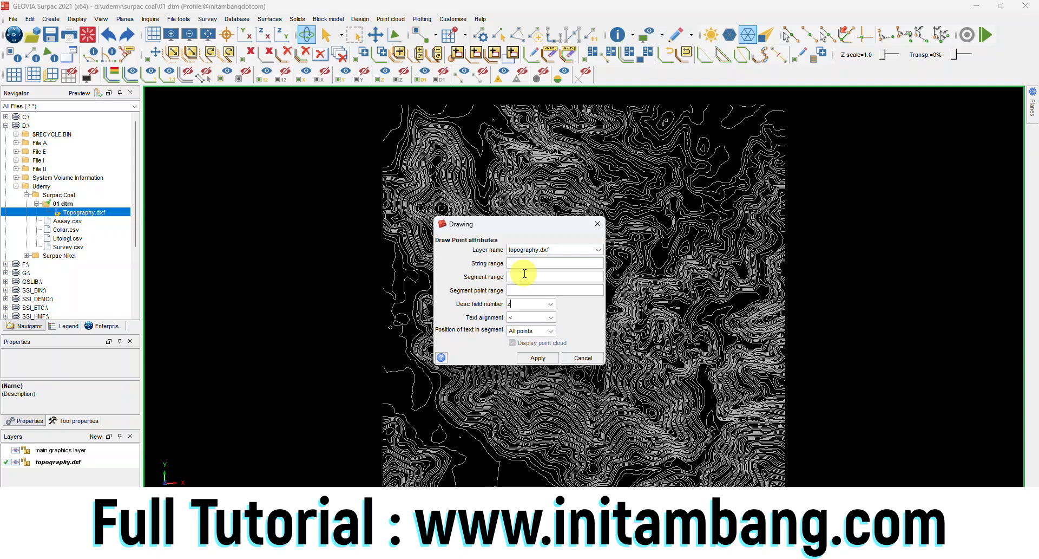
left_click(551, 304)
left_click(530, 334)
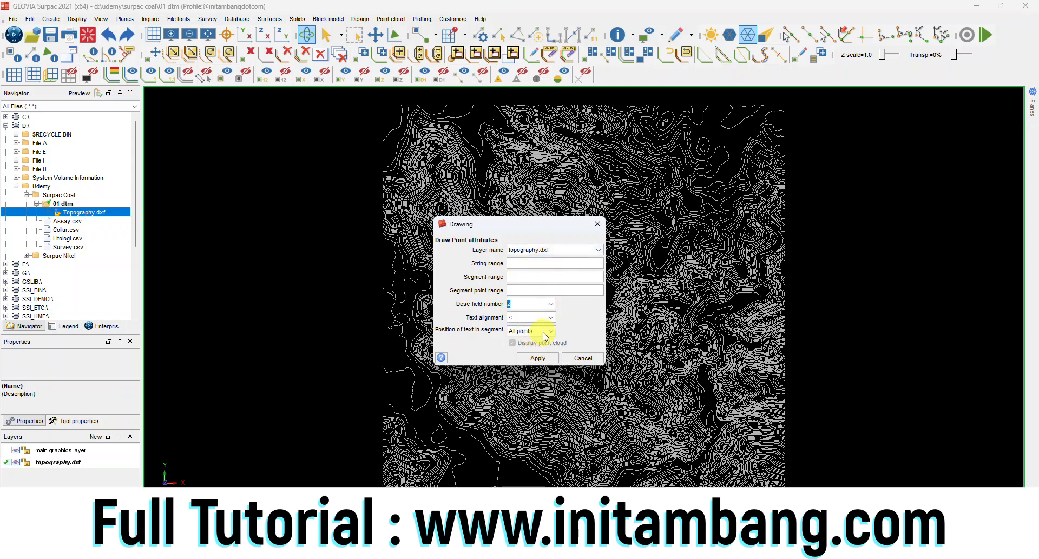
- Set the text position in each segment to Centroid and draw the z labels on the contours
left_click(543, 330)
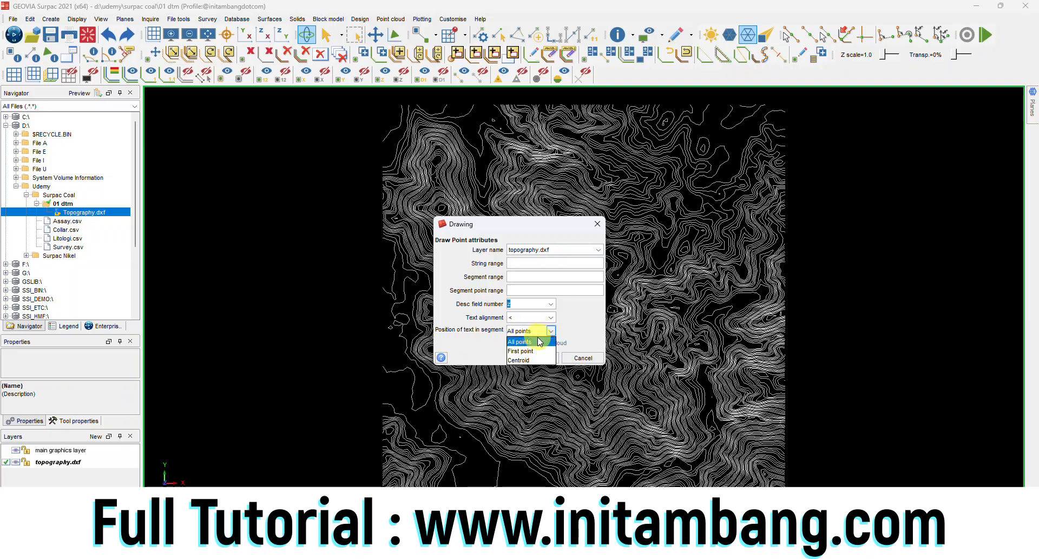
left_click(536, 342)
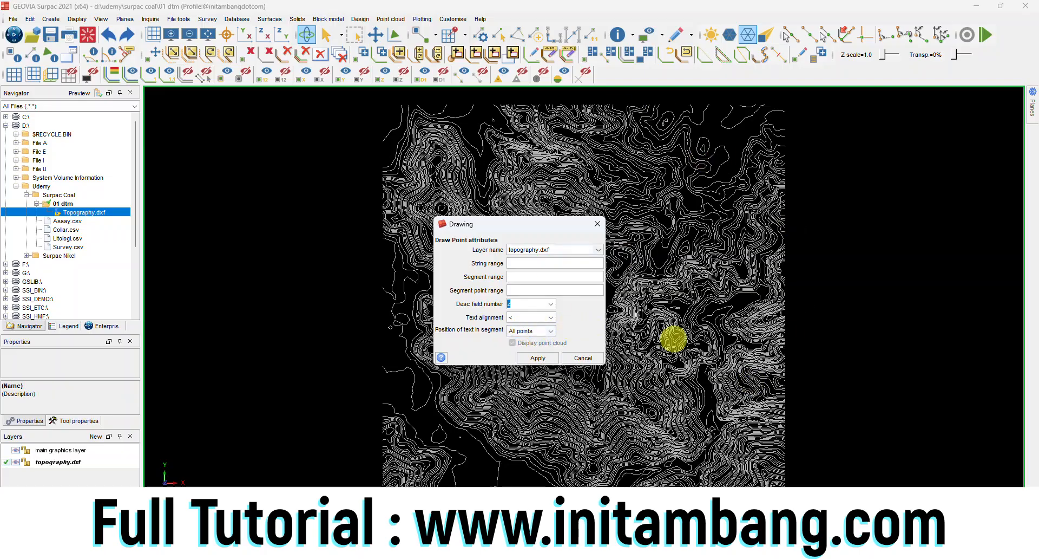
left_click(543, 330)
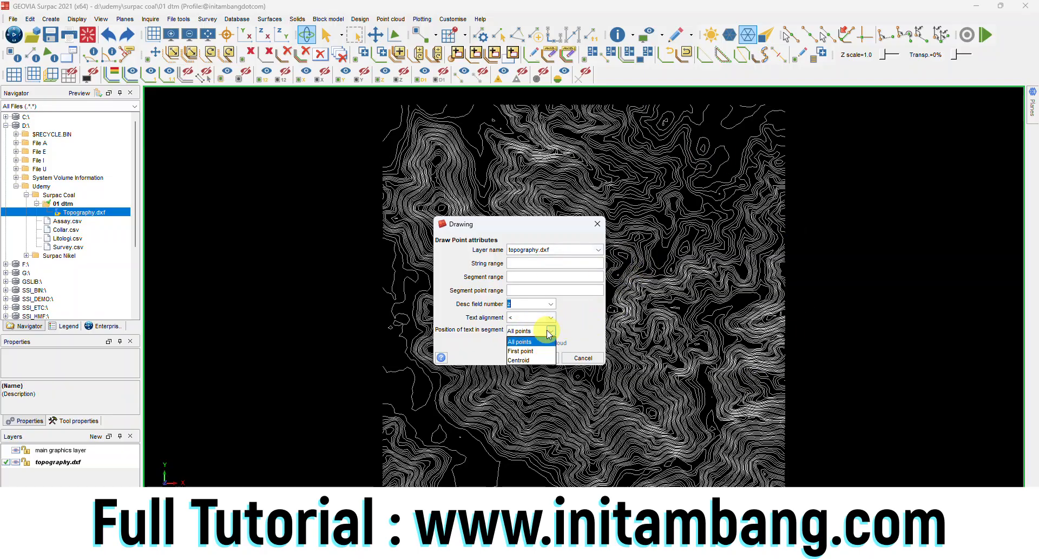
left_click(533, 360)
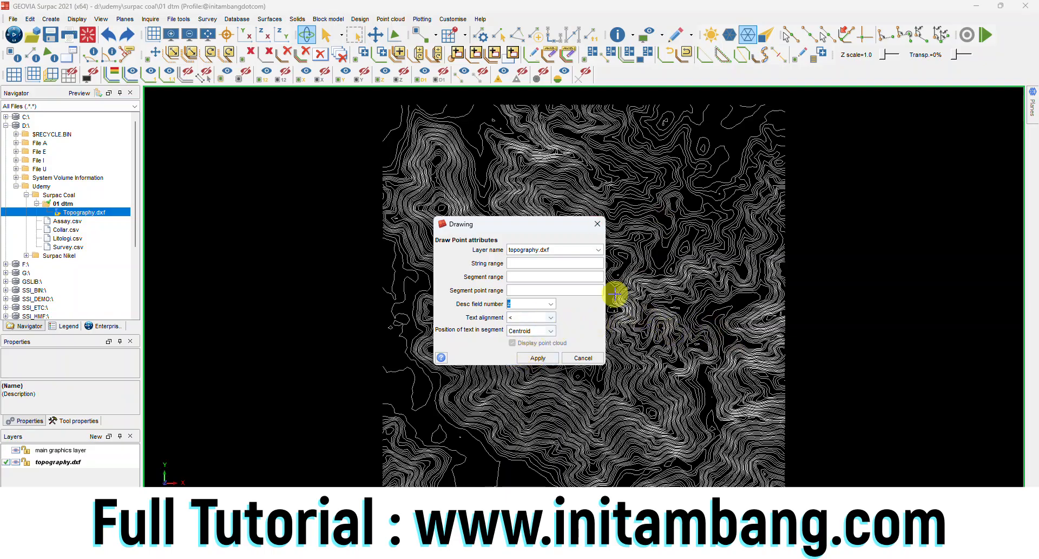
left_click(548, 333)
left_click(531, 358)
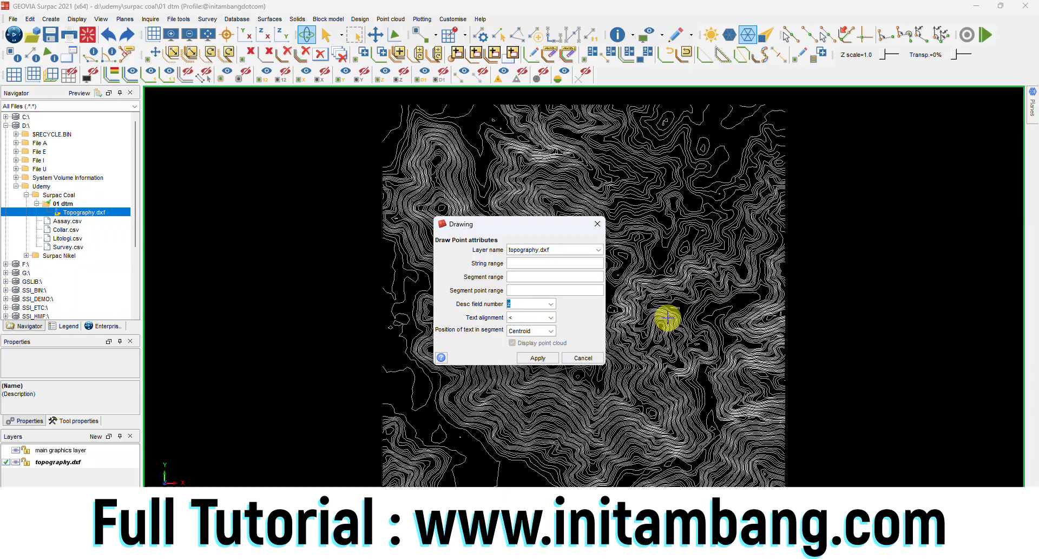
left_click(537, 358)
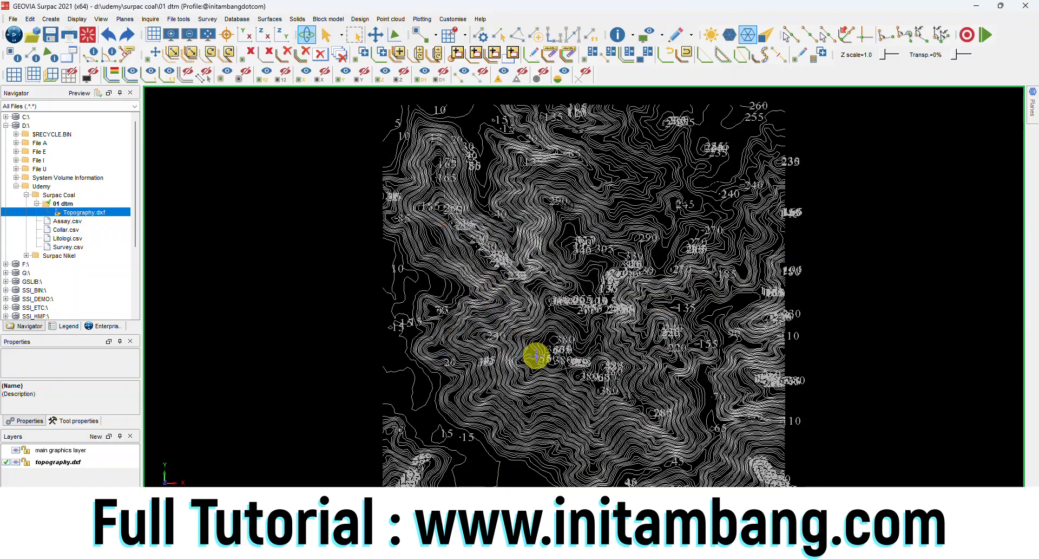
- Examine the elevation labels on the contours across the topography, both up close and in perspective
scroll(604, 369, "up", 3)
scroll(604, 368, "up", 5)
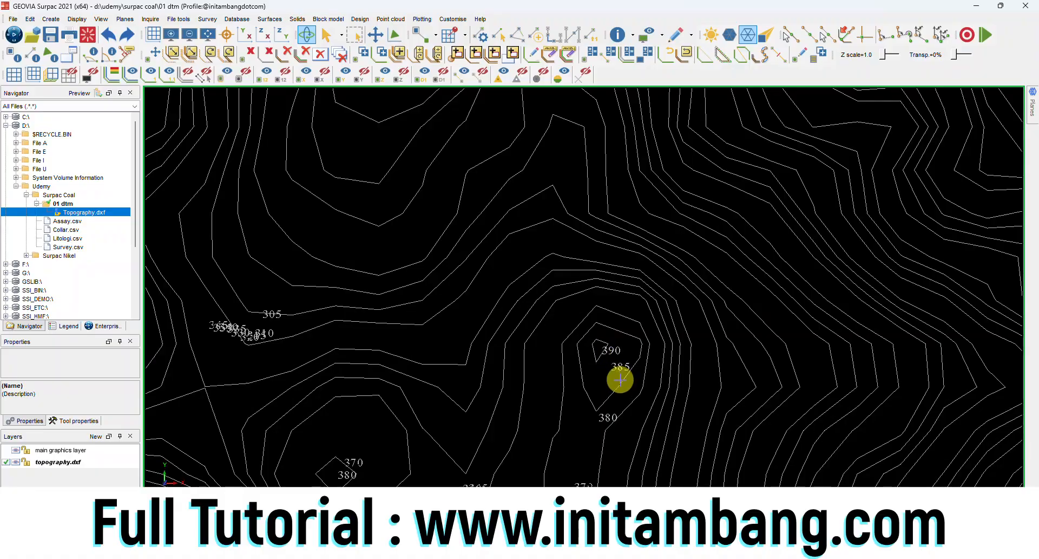
scroll(603, 455, "down", 2)
scroll(603, 454, "down", 5)
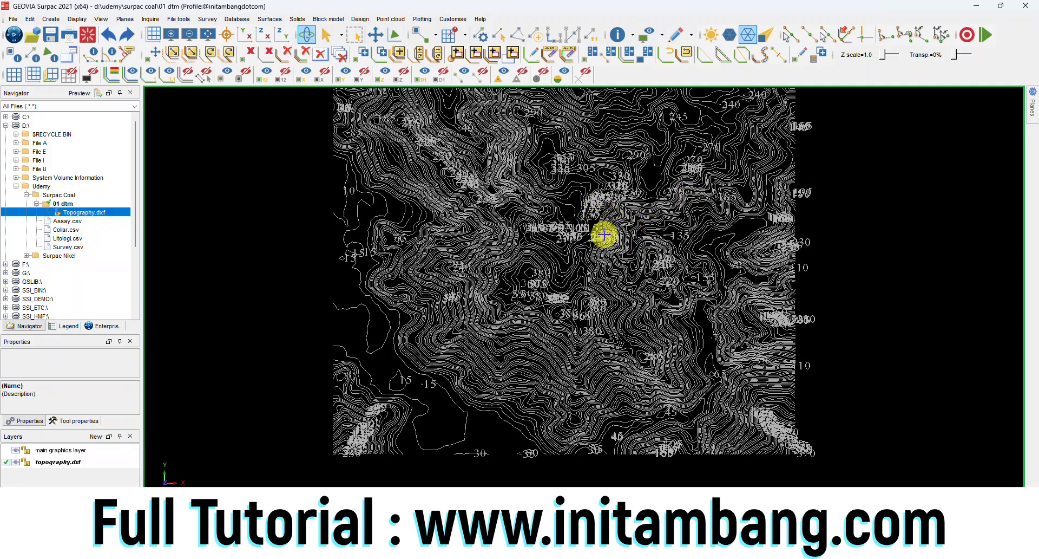
scroll(615, 286, "down", 2)
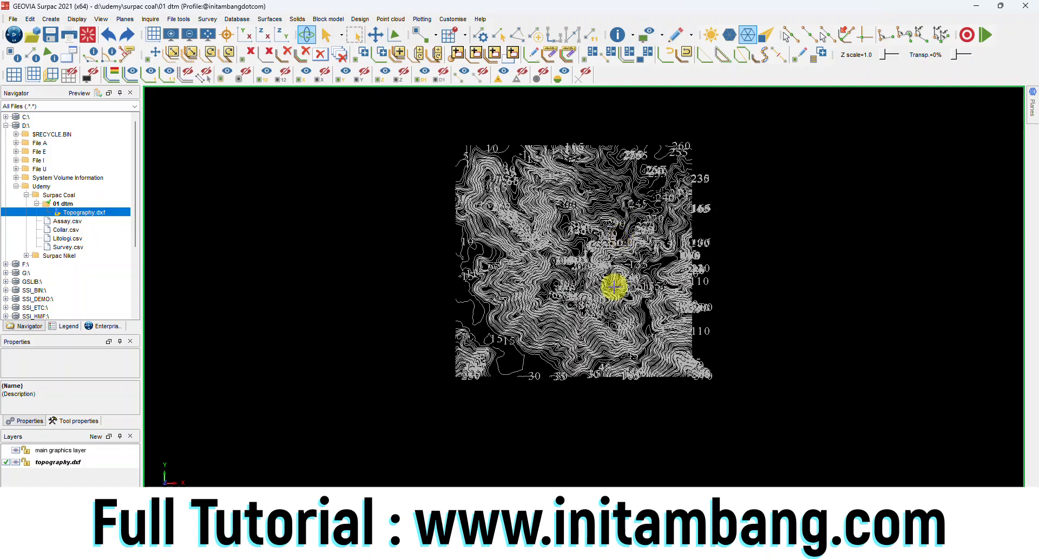
scroll(615, 285, "up", 6)
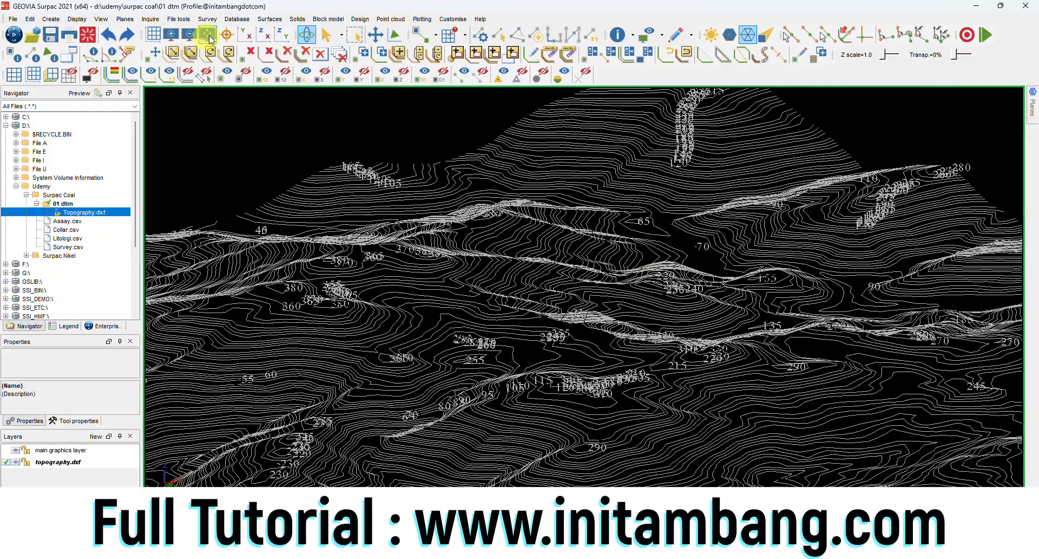
left_click(208, 39)
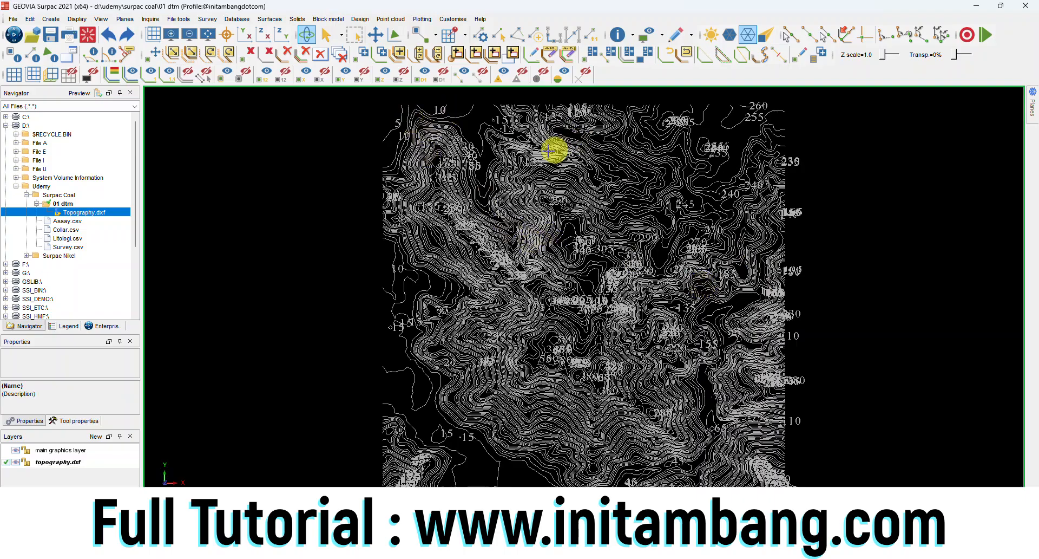
- Erase the point attribute labels from the topography.dxf layer and inspect the bare contours
left_click(401, 78)
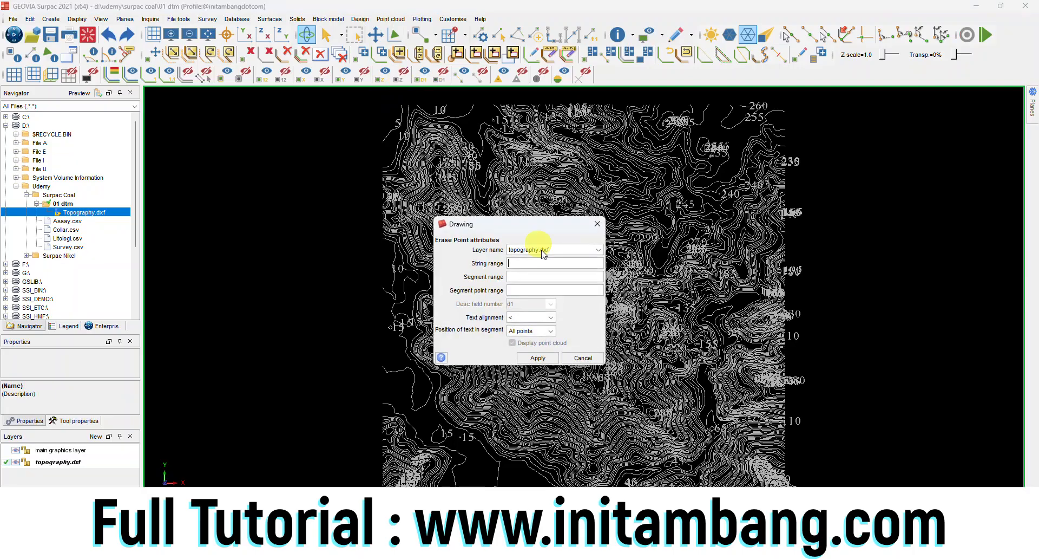
left_click(537, 357)
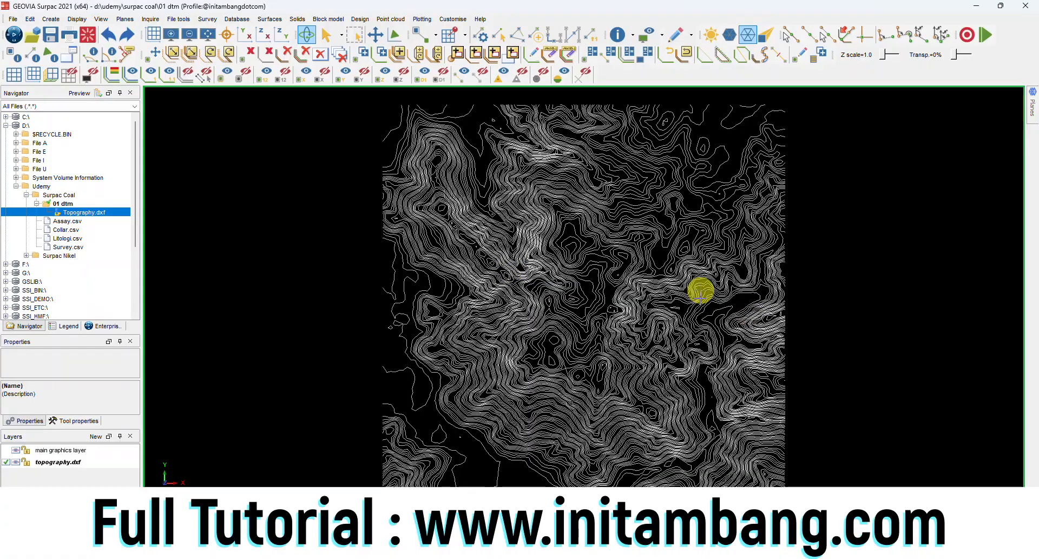
left_click_drag(692, 397, 445, 104)
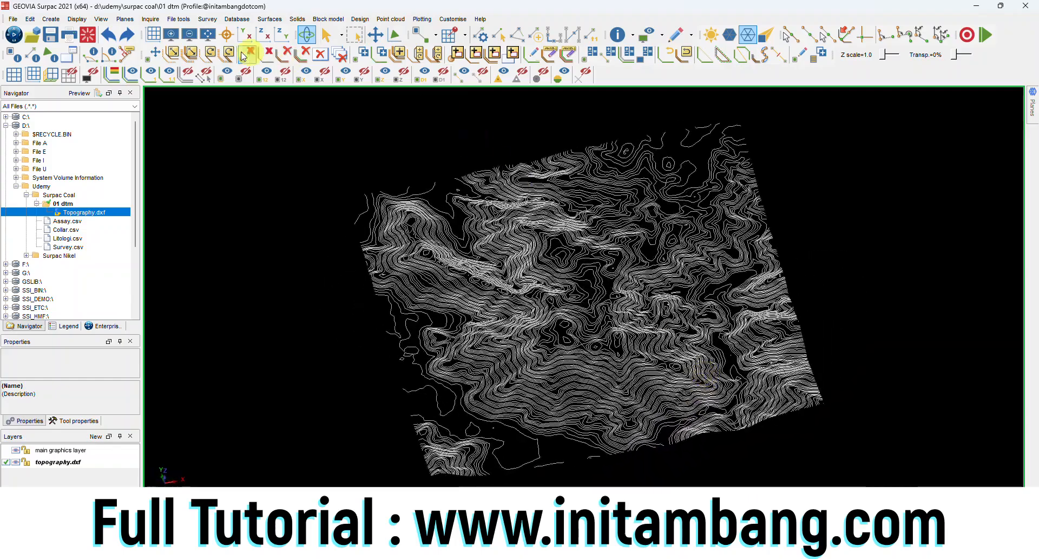
left_click(209, 37)
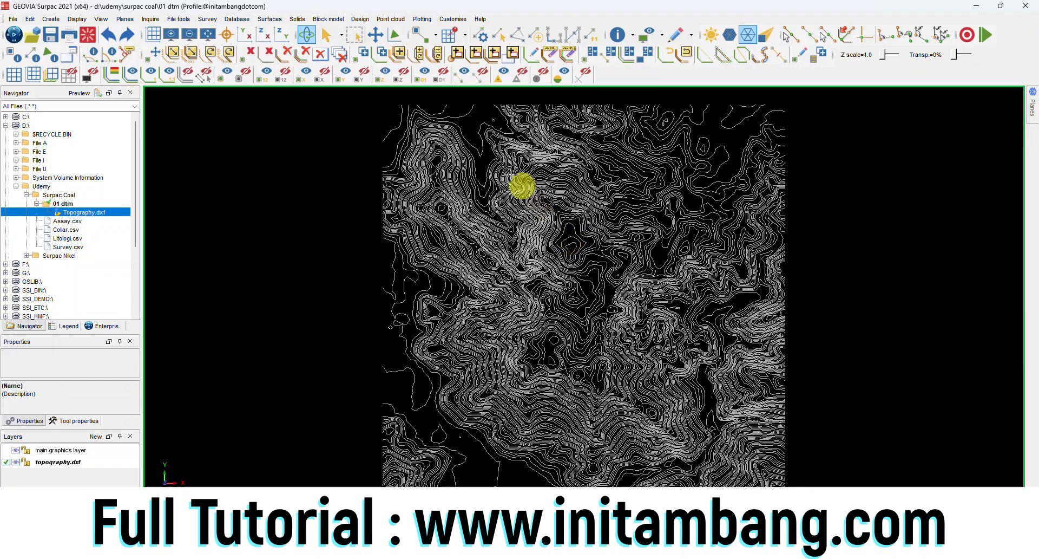
- Create a DTM from the topography.dxf layer on the XY plane, with the breakline test turned off
left_click(276, 21)
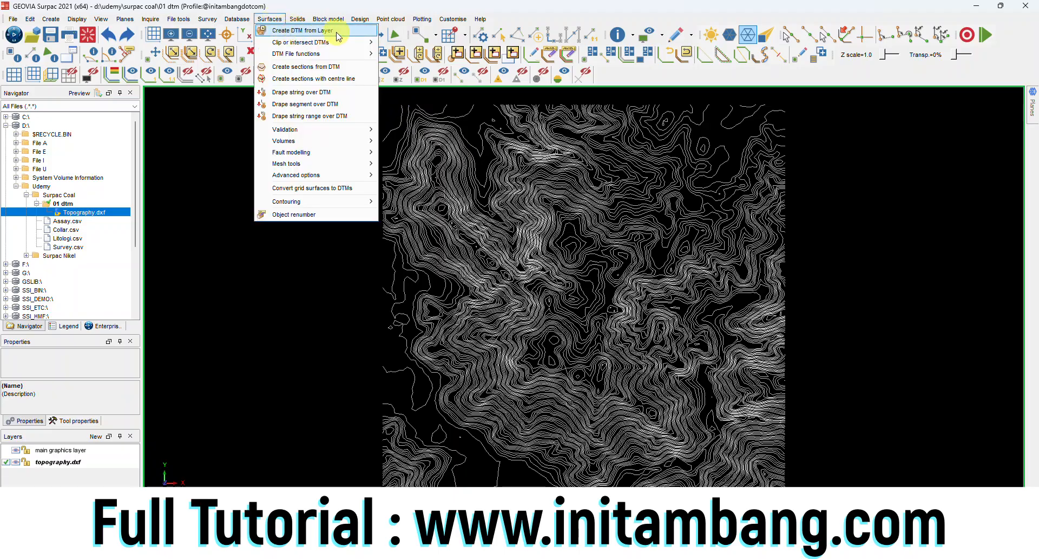
left_click(355, 35)
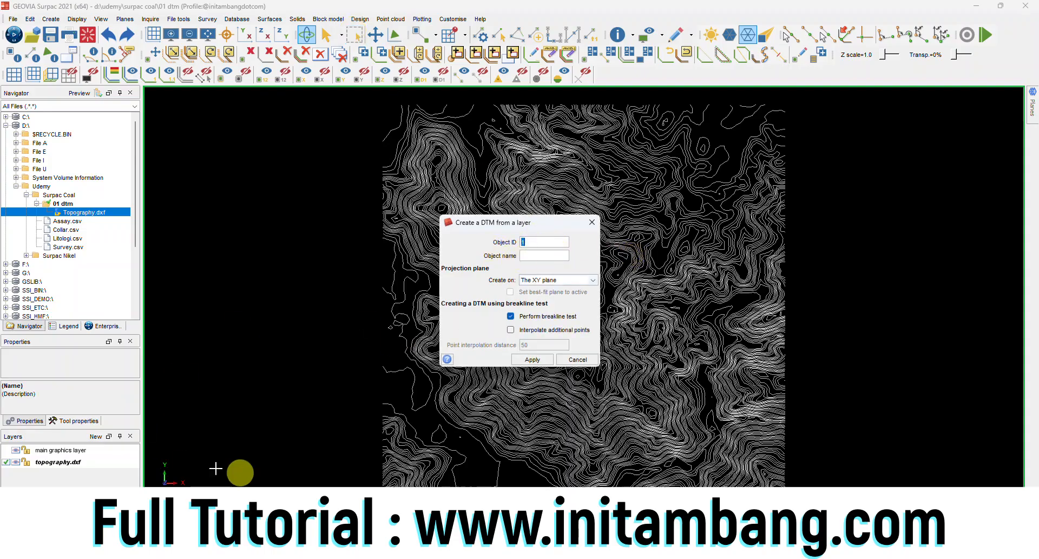
left_click(585, 280)
left_click(563, 289)
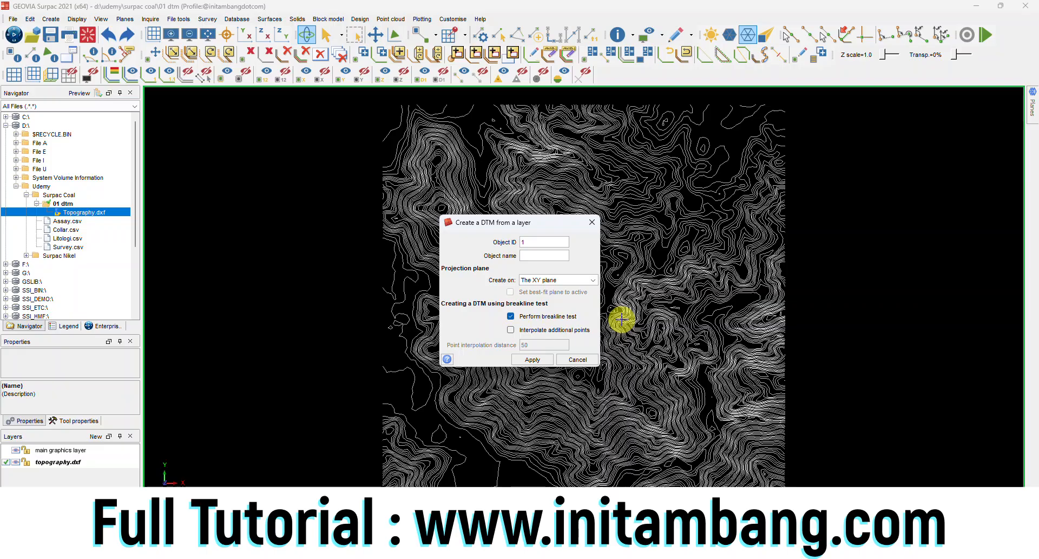
left_click(510, 316)
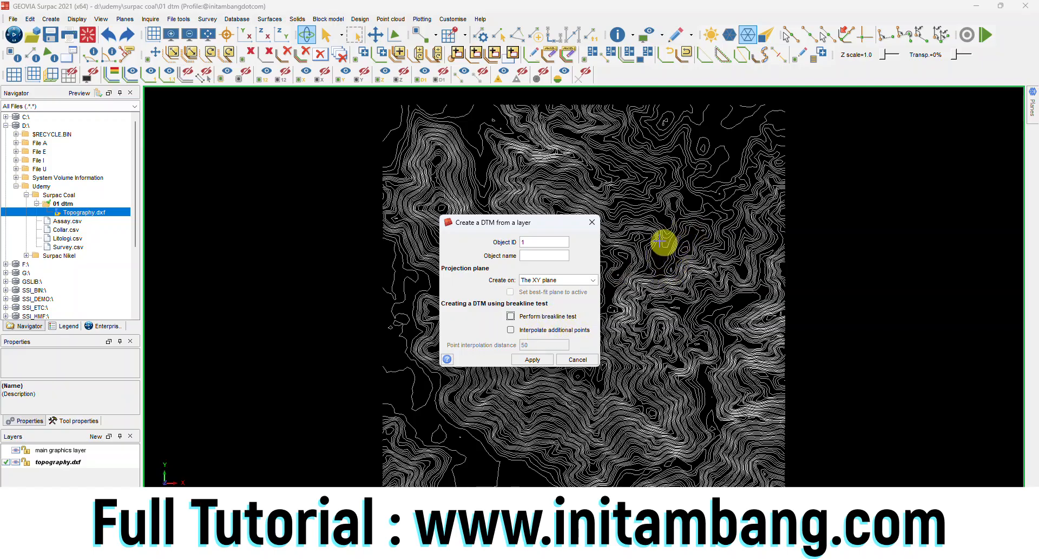
left_click(542, 359)
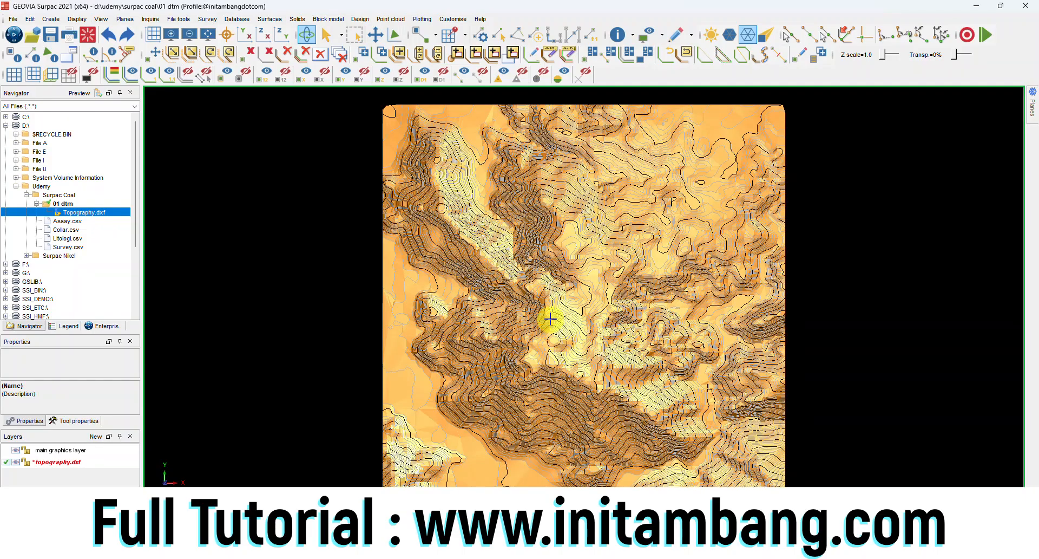
- Inspect the new surface and save it as the Surpac DTM file topography.dtm in binary format, without saving styles
scroll(550, 319, "up", 3)
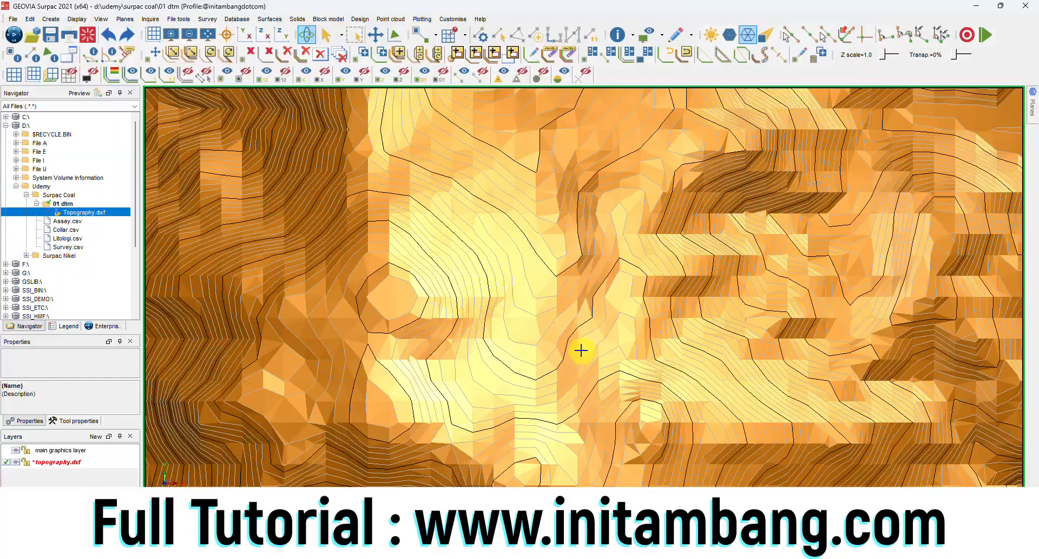
scroll(577, 347, "down", 5)
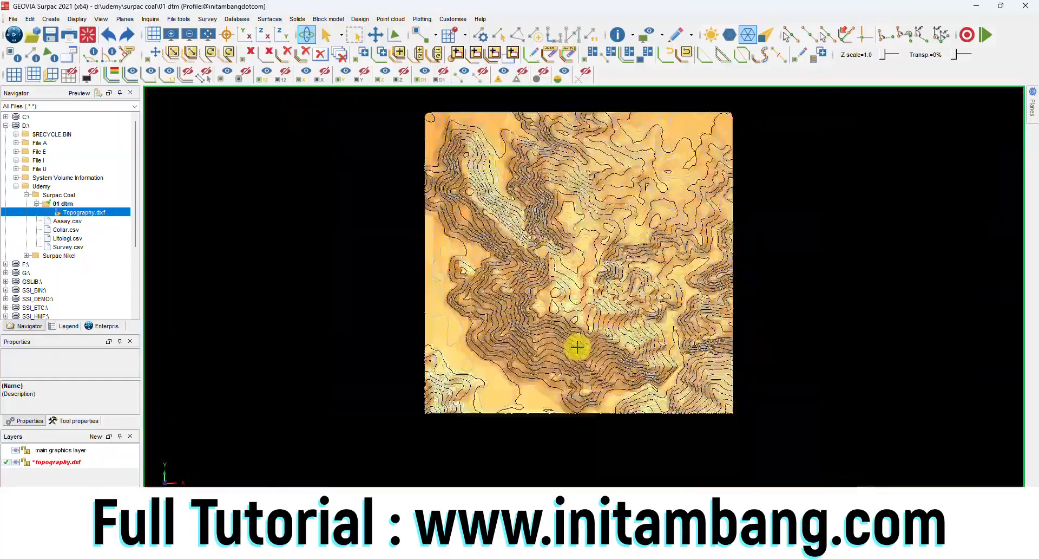
mouse_move(617, 351)
left_mouse_down()
mouse_move(631, 325)
mouse_move(577, 325)
mouse_move(596, 346)
mouse_move(616, 347)
left_mouse_up()
left_click_drag(596, 282, 579, 302)
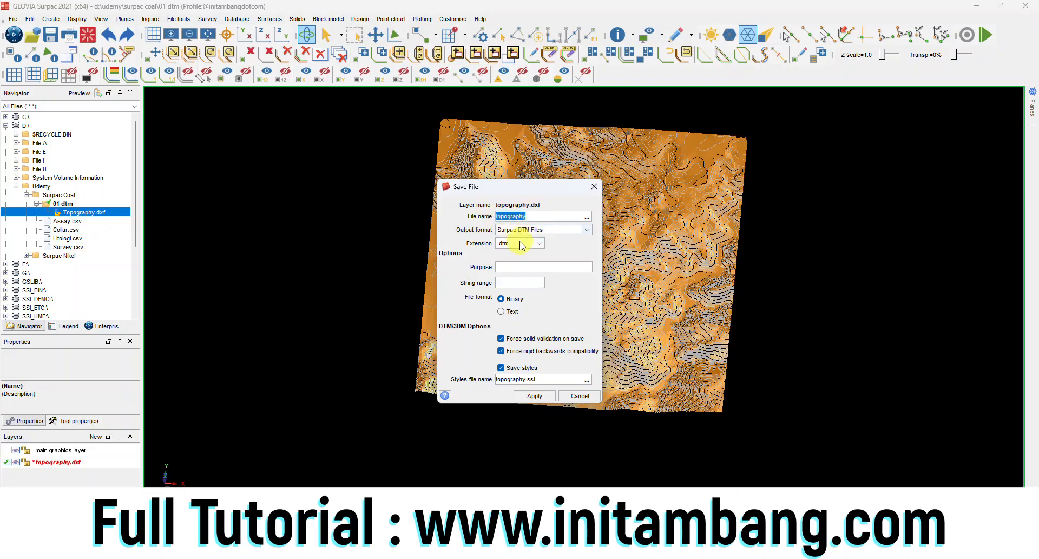
left_click(502, 368)
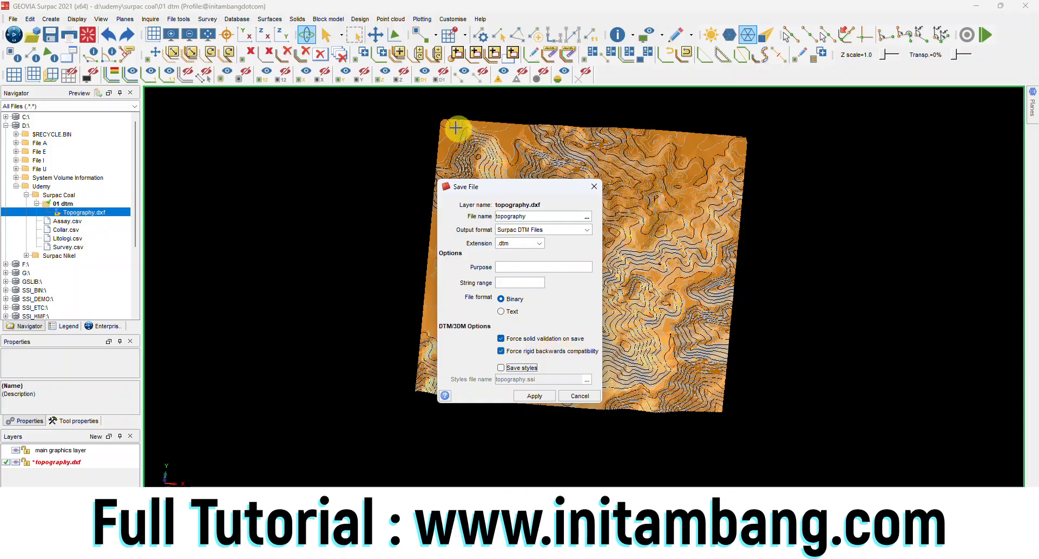
left_click(535, 398)
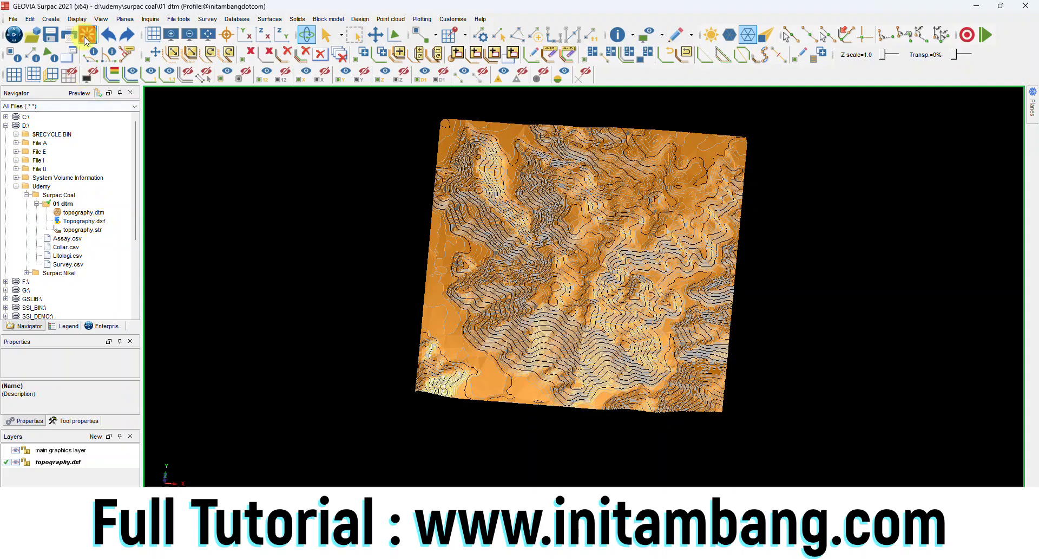
- Clear the graphics area and load topography.str from the 01 dtm folder
left_click(86, 37)
right_click(85, 230)
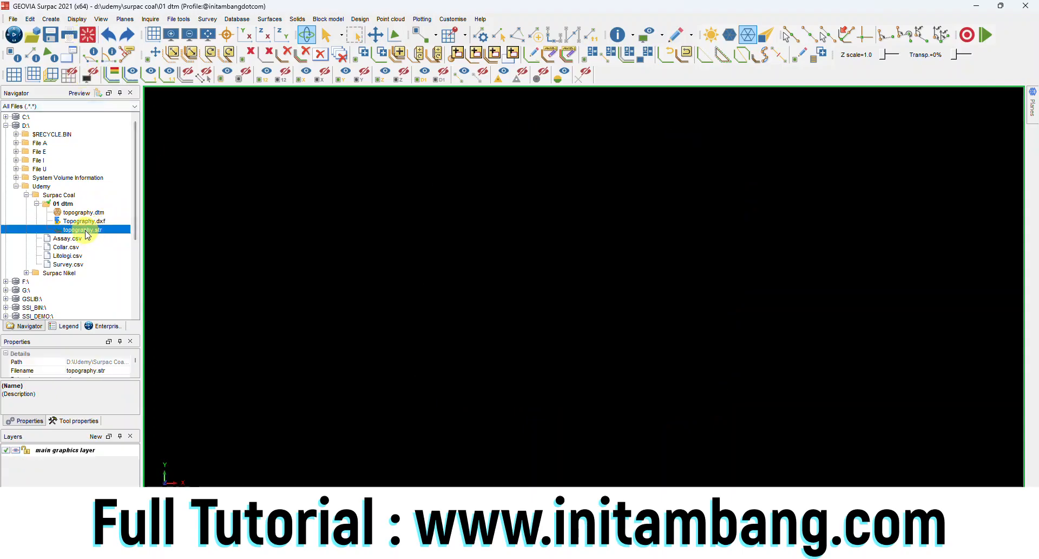
left_click(99, 238)
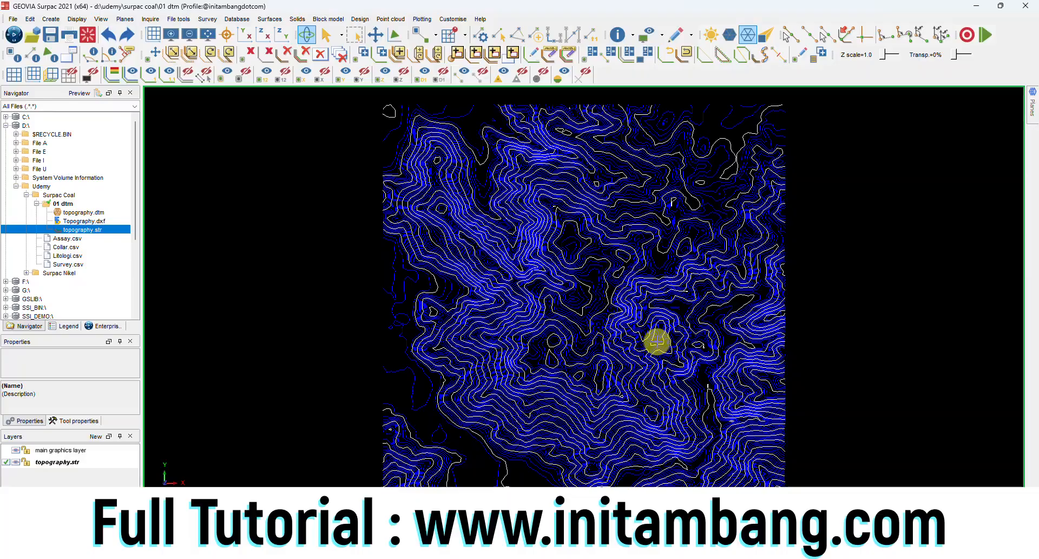
- Examine the contour strings of the topography.str layer in tilted, close-up and full plan views
left_click_drag(673, 373, 599, 365)
scroll(586, 364, "up", 4)
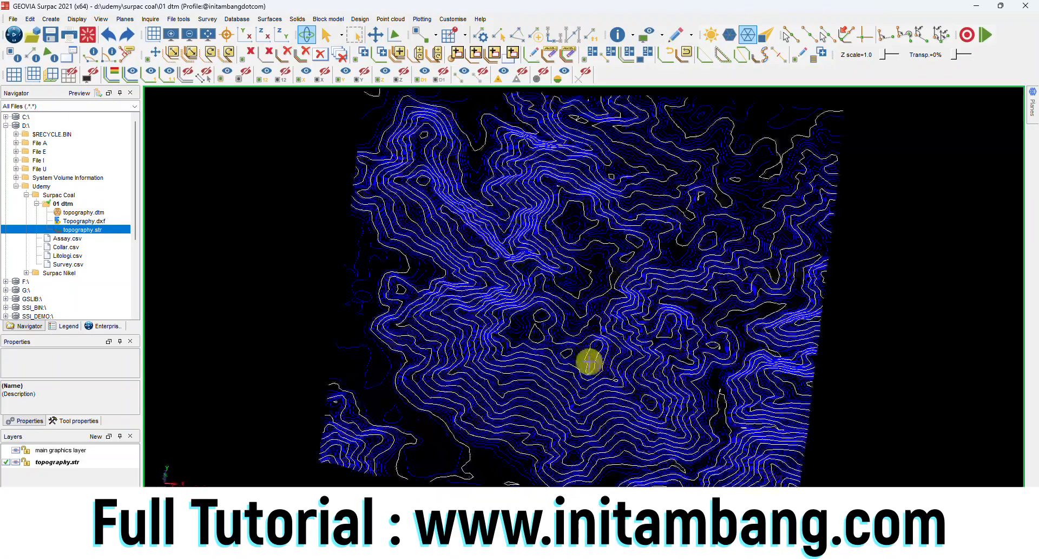
scroll(588, 362, "up", 2)
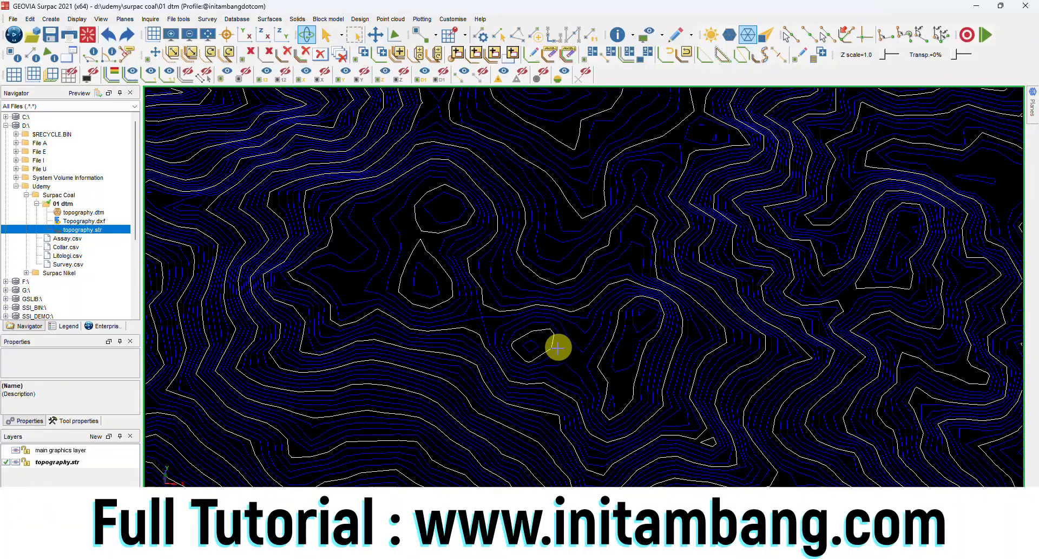
scroll(522, 353, "down", 3)
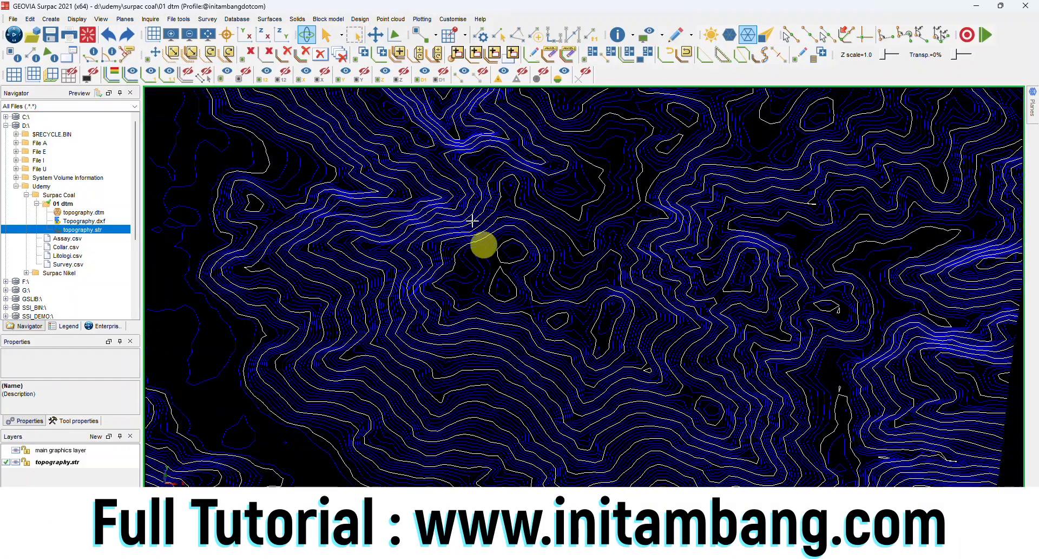
left_click(207, 35)
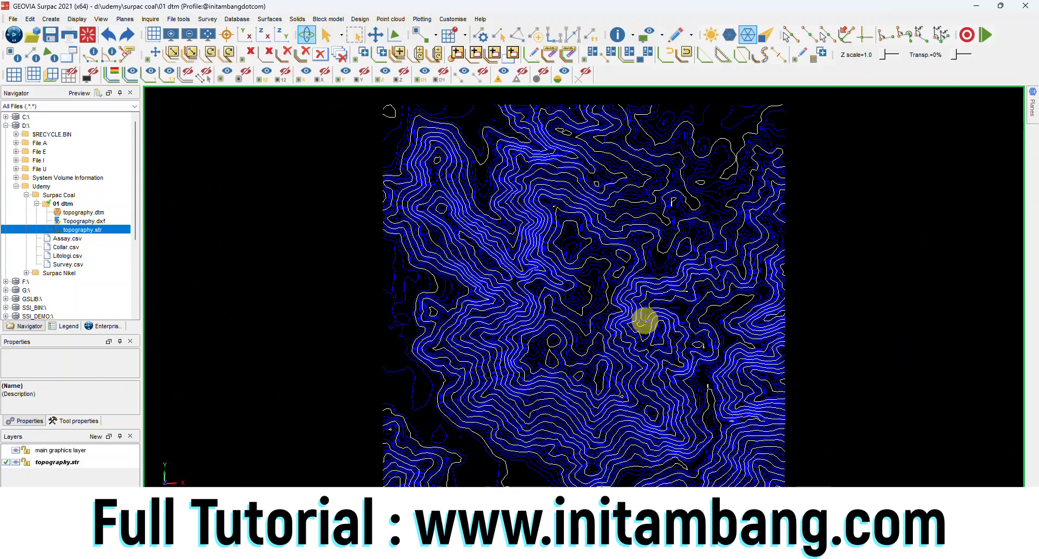
scroll(622, 325, "up", 1)
scroll(618, 326, "down", 1)
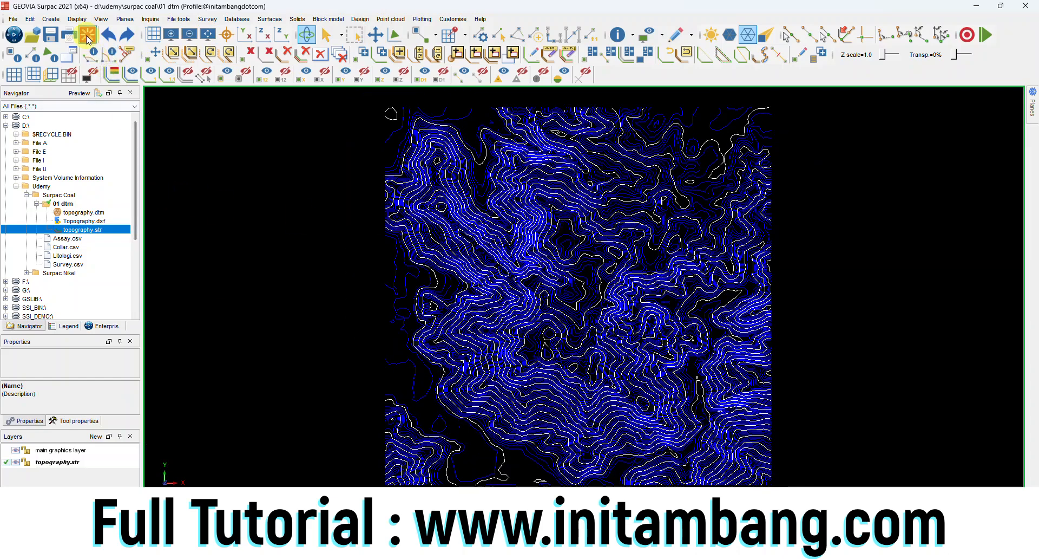
- Clear the graphics area and load topography.dtm to inspect the shaded surface in 3D
right_click(97, 213)
left_click(115, 218)
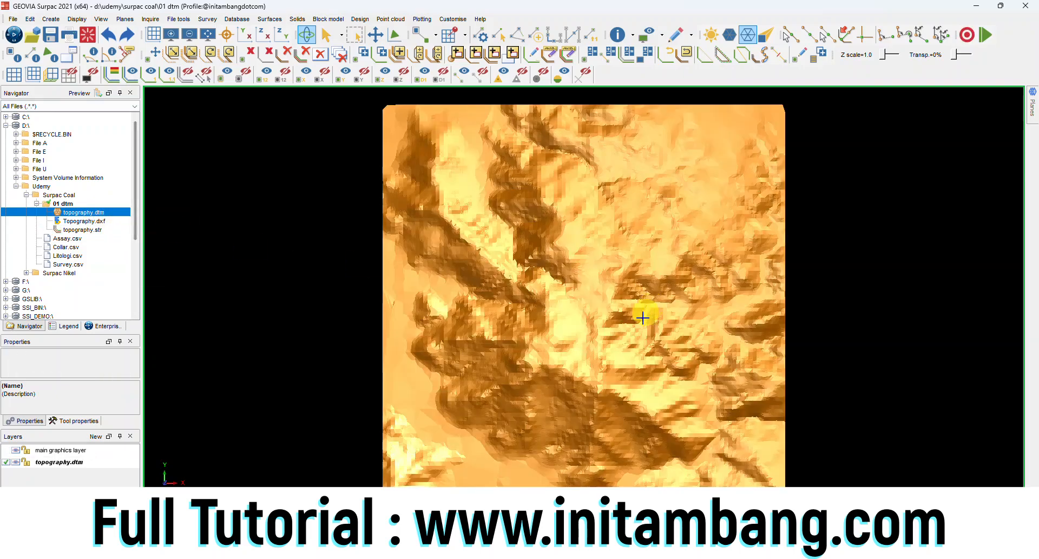
left_click_drag(622, 382, 667, 345)
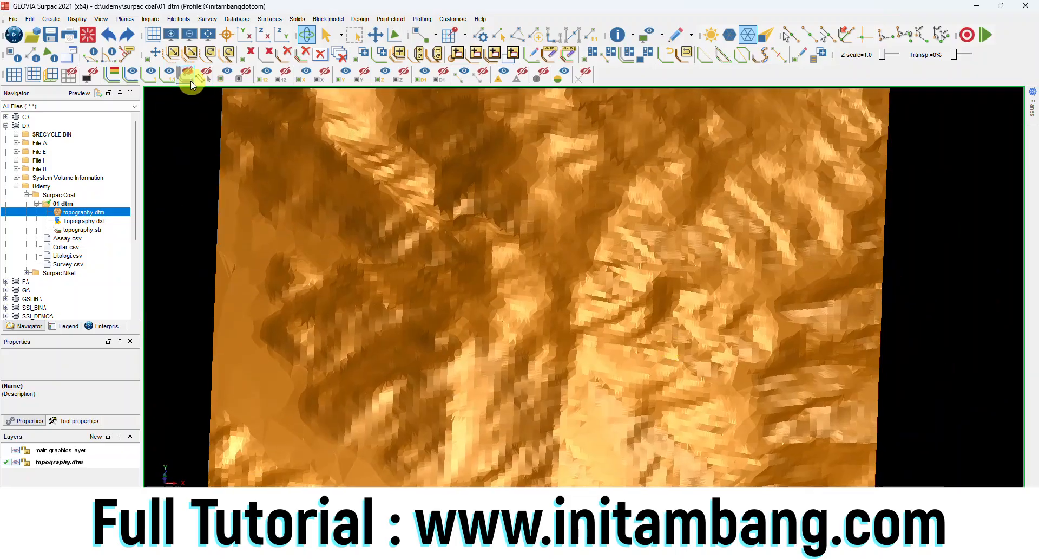
- Clear the surface from the graphics area and load topography.str from the 01 dtm folder again
left_click(88, 34)
left_click(89, 231)
right_click(89, 232)
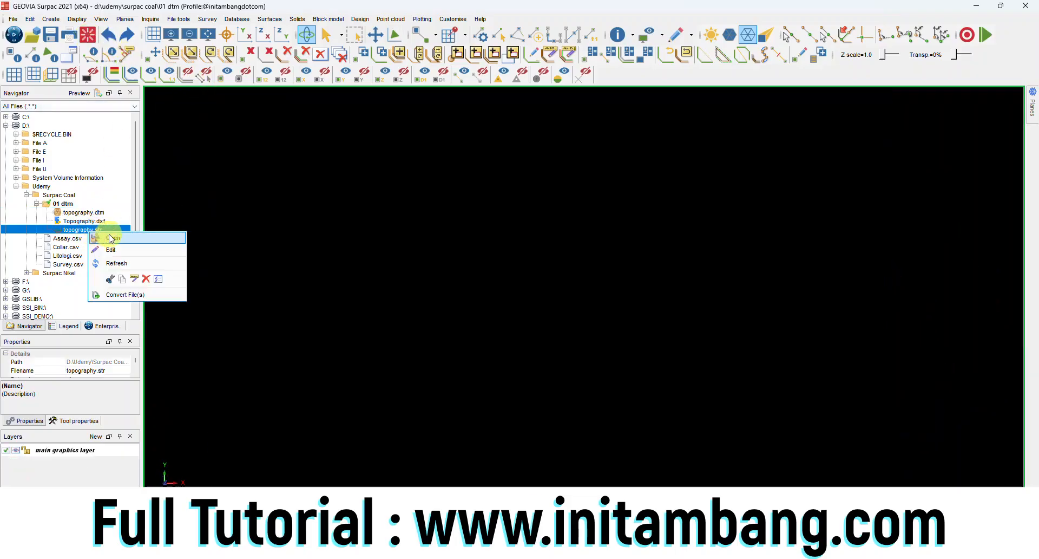
left_click(108, 239)
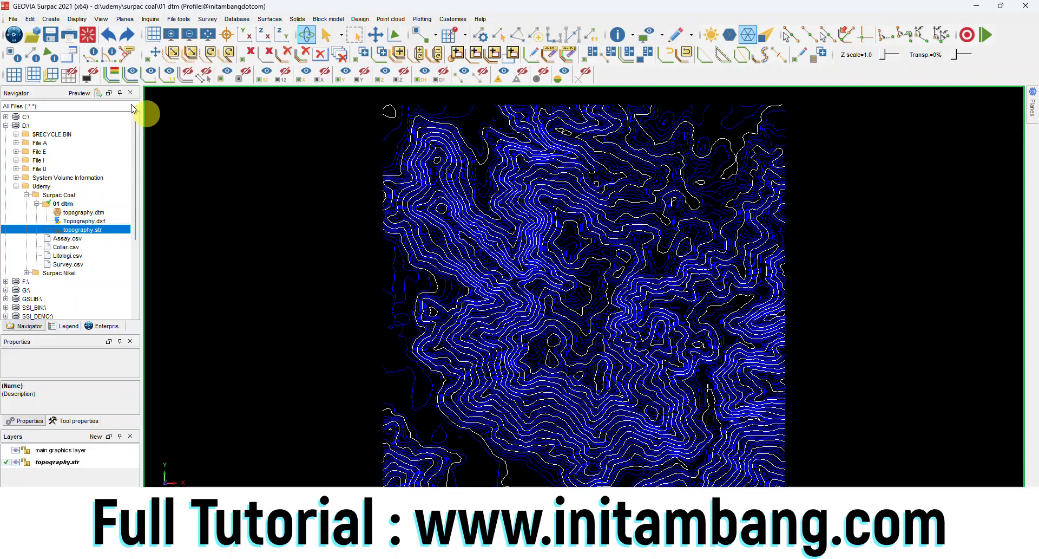
- Renumber the string range 1,999 in the topography.str layer to string 1
left_click(30, 19)
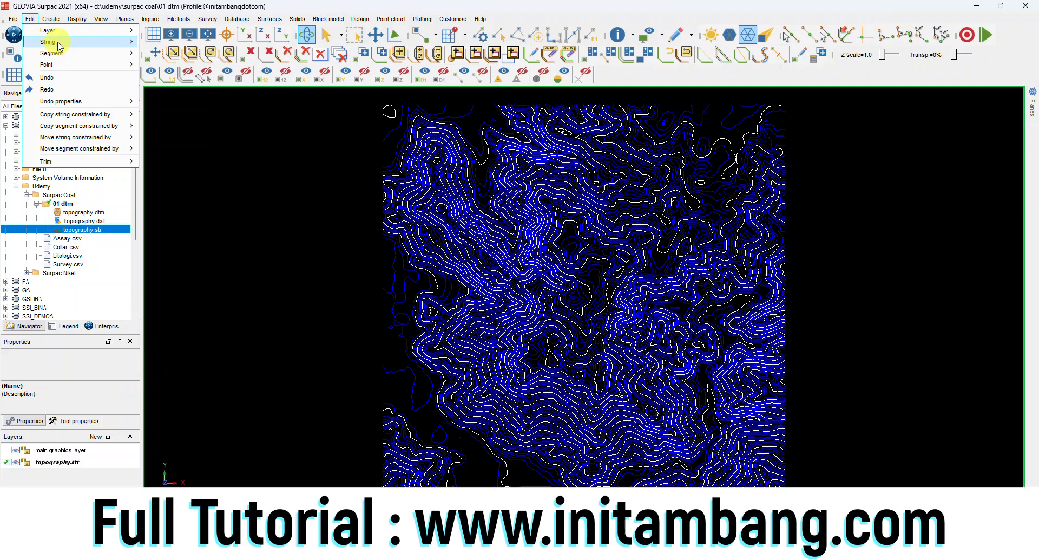
mouse_move(54, 42)
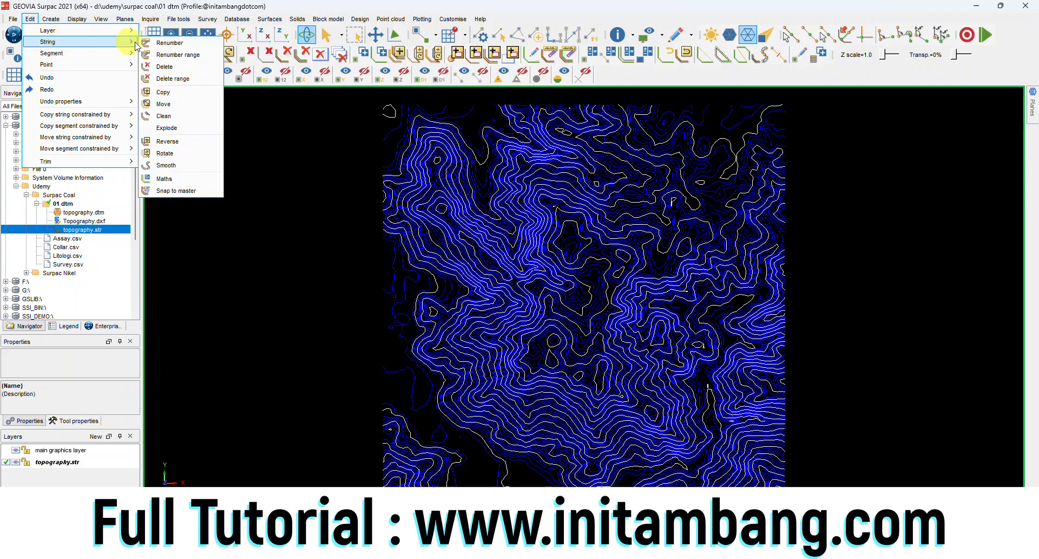
left_click(182, 56)
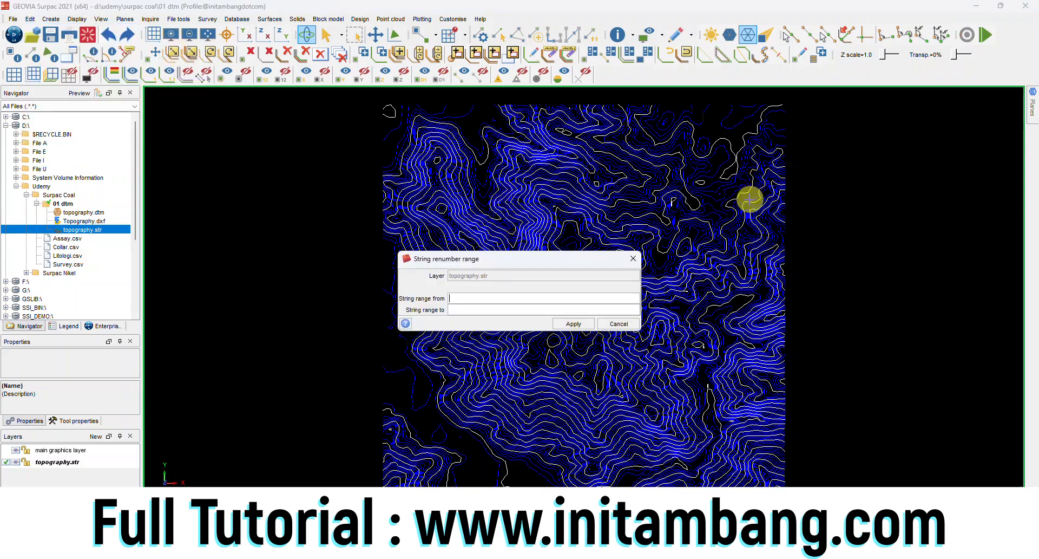
left_click(460, 297)
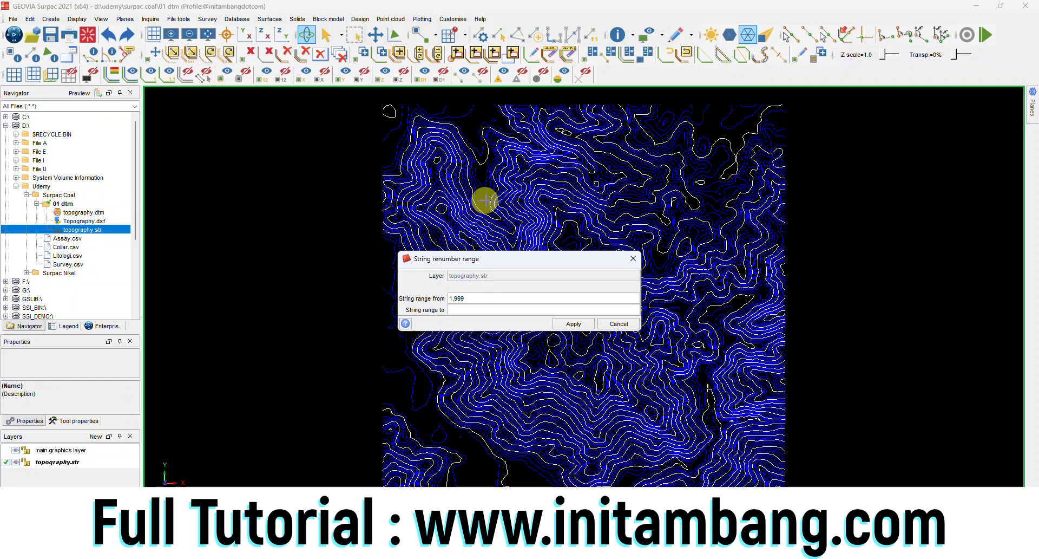
left_click(457, 309)
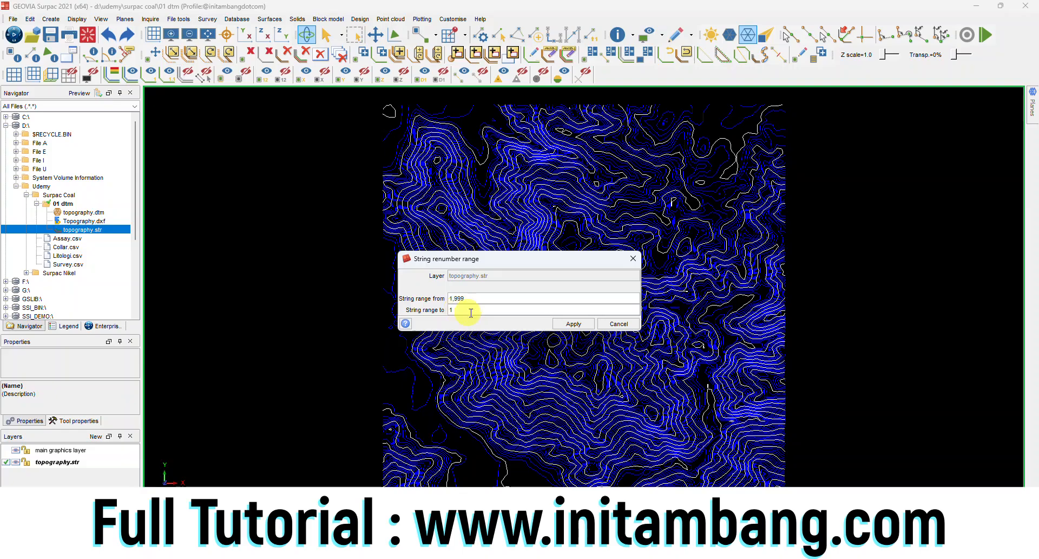
left_click(573, 323)
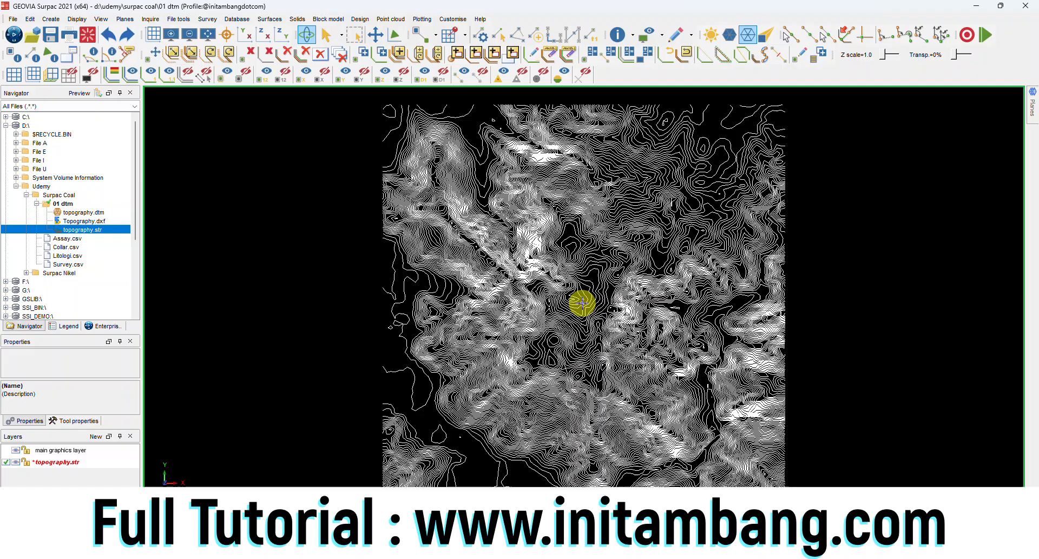
- Save the renumbered layer as a binary Surpac string file, overwriting topography.str
left_click(50, 38)
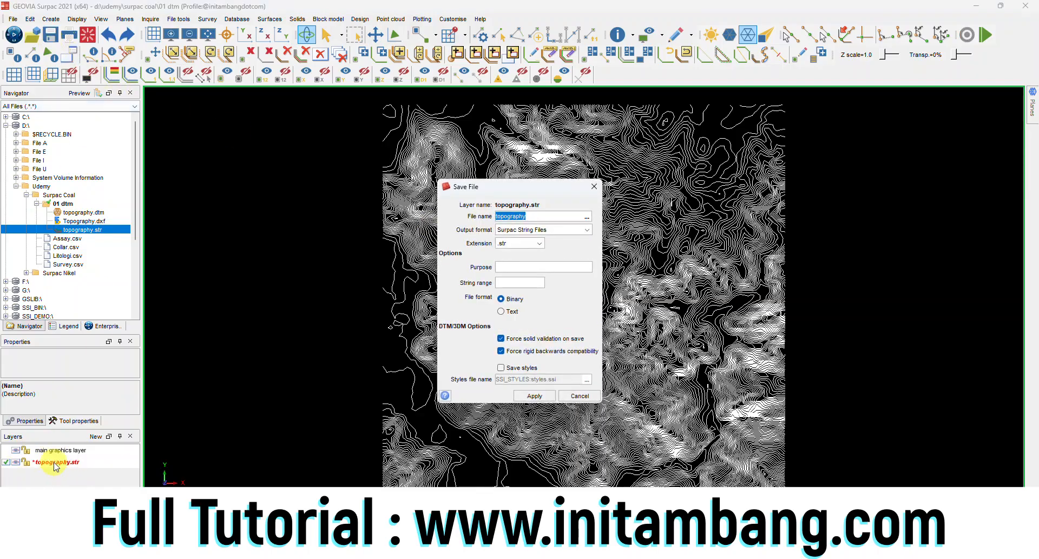
left_click(533, 395)
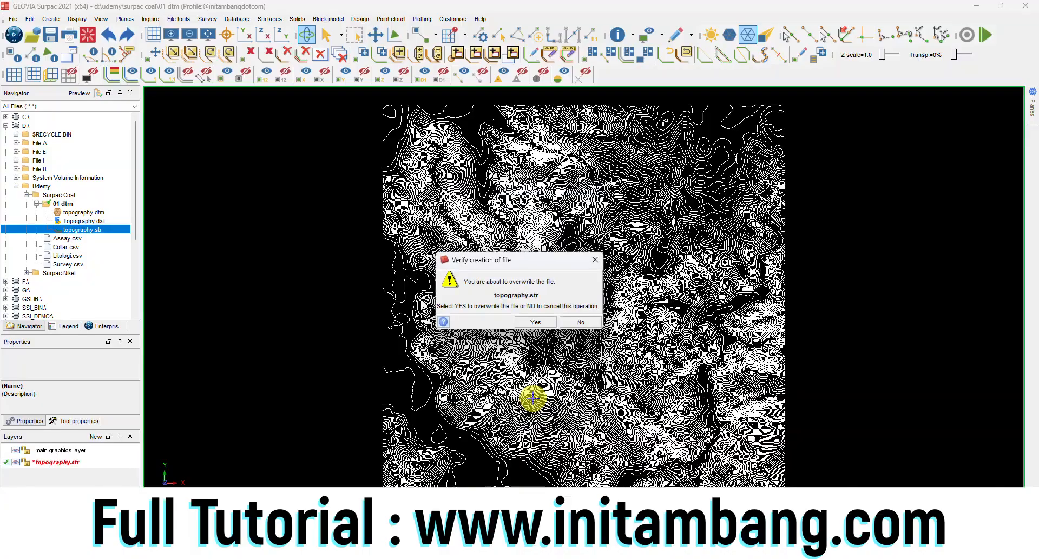
left_click(536, 323)
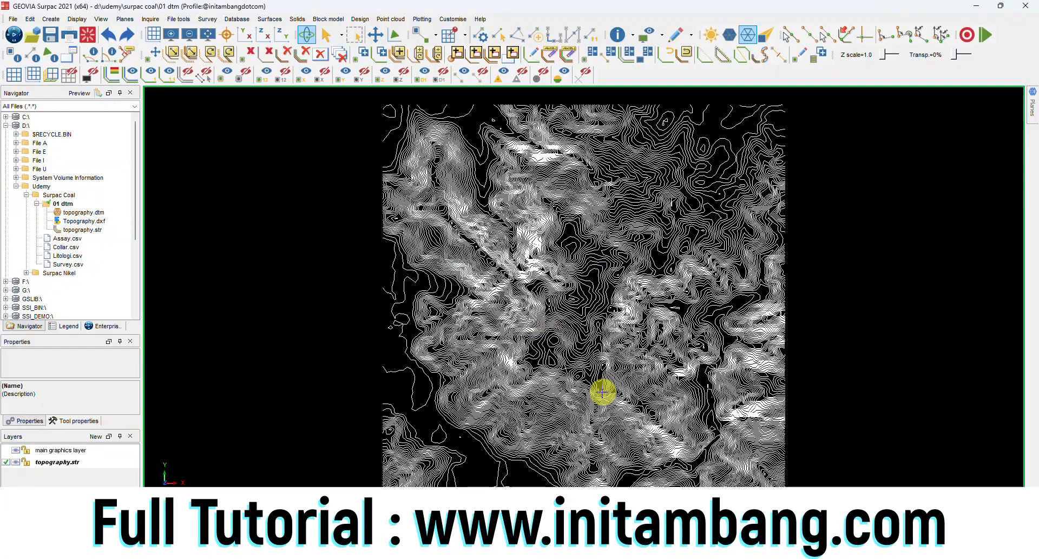
- Smooth the contours in the topography.str layer with spline smoothing, string range 1,999 and segment range 1,999, and open the file-saving settings
scroll(578, 372, "up", 10)
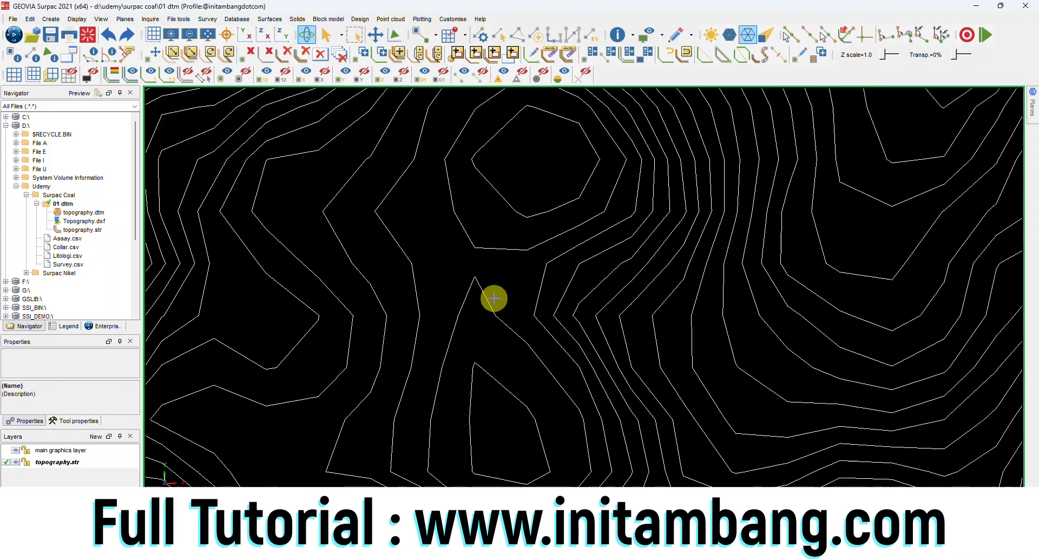
scroll(551, 379, "down", 6)
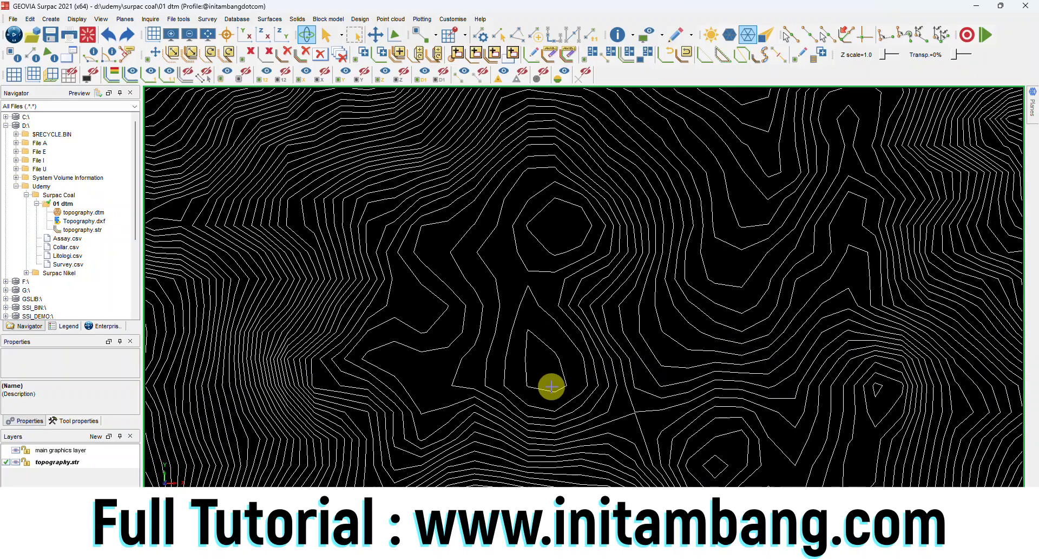
scroll(551, 379, "up", 6)
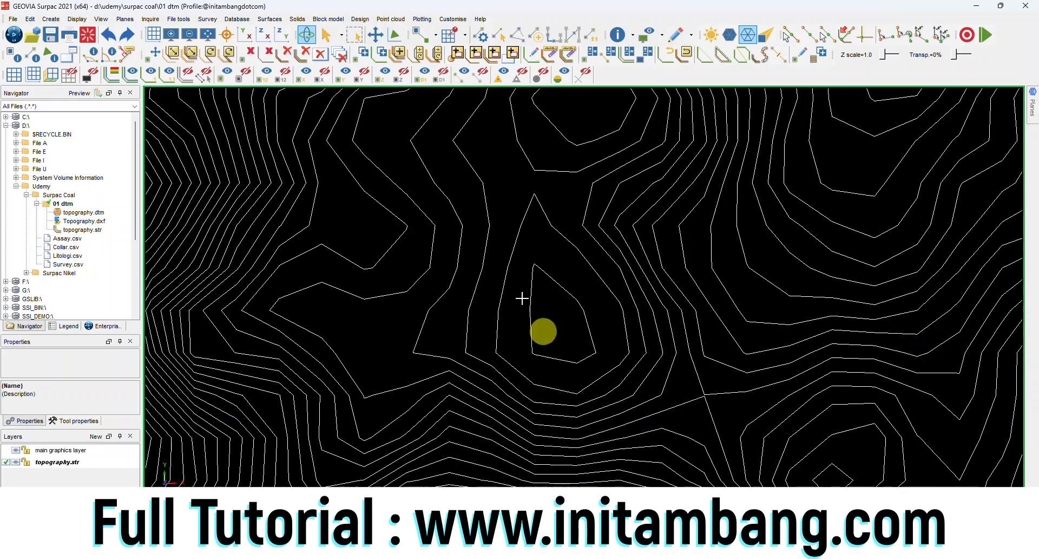
left_click(270, 19)
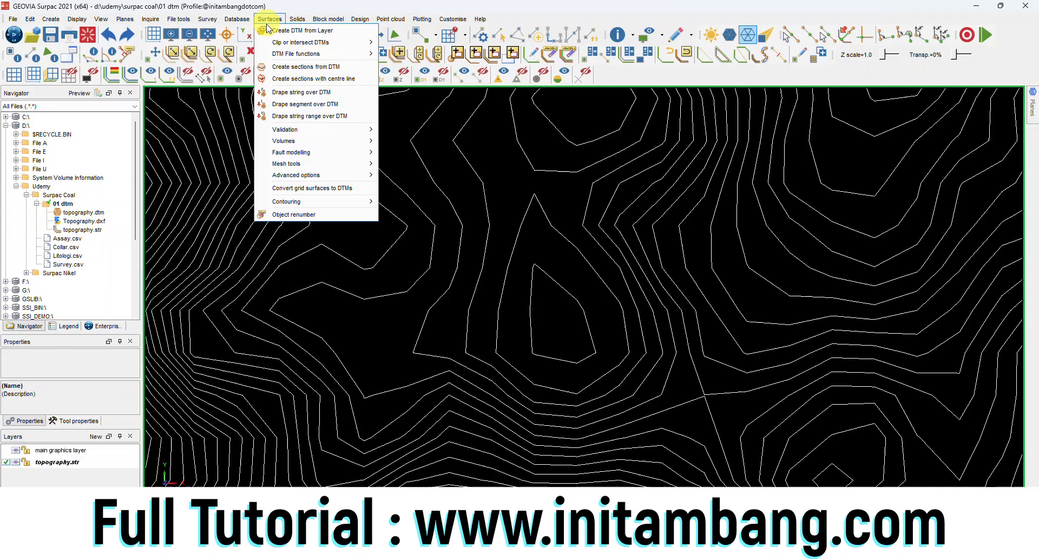
mouse_move(359, 205)
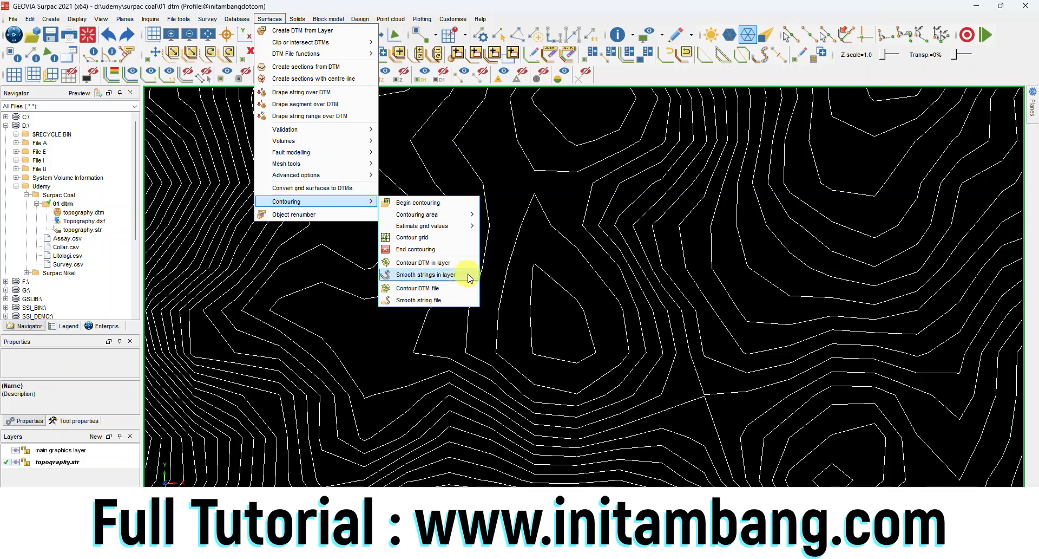
left_click(428, 275)
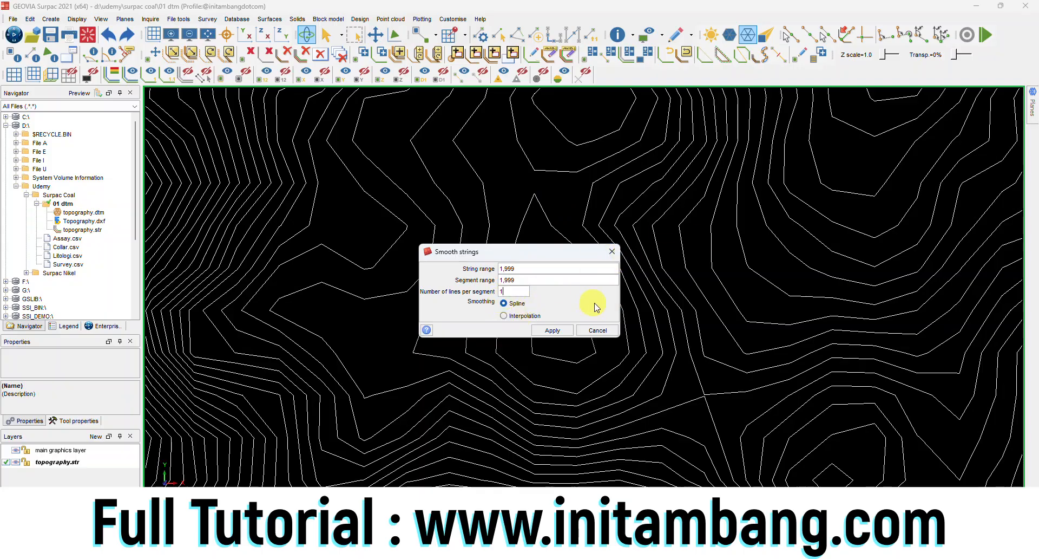
left_click(549, 330)
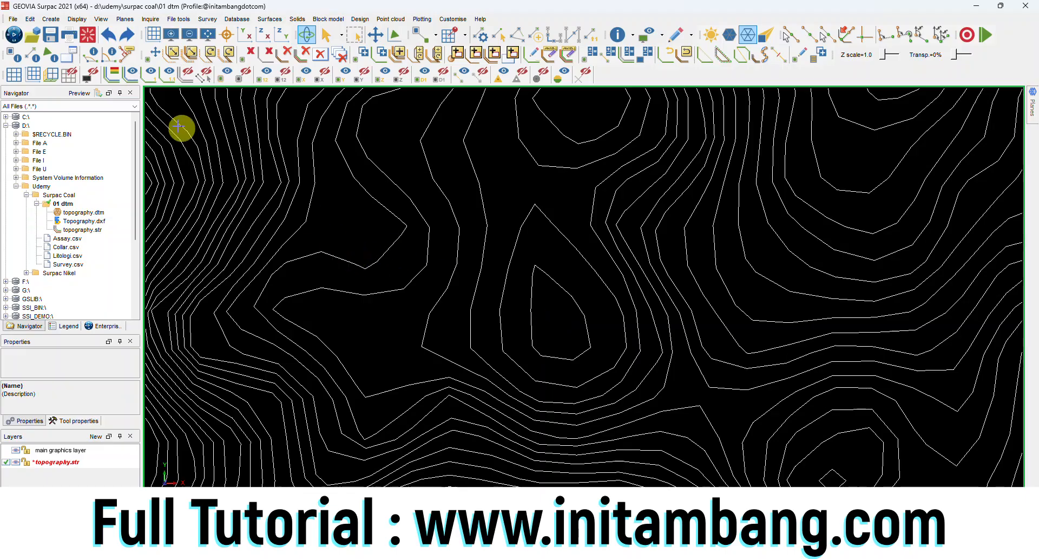
left_click(50, 36)
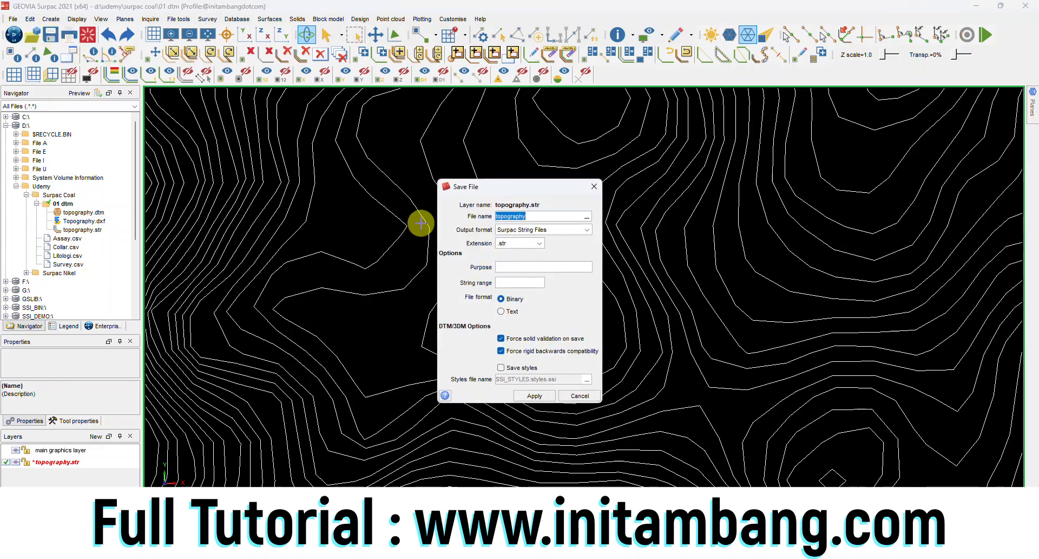
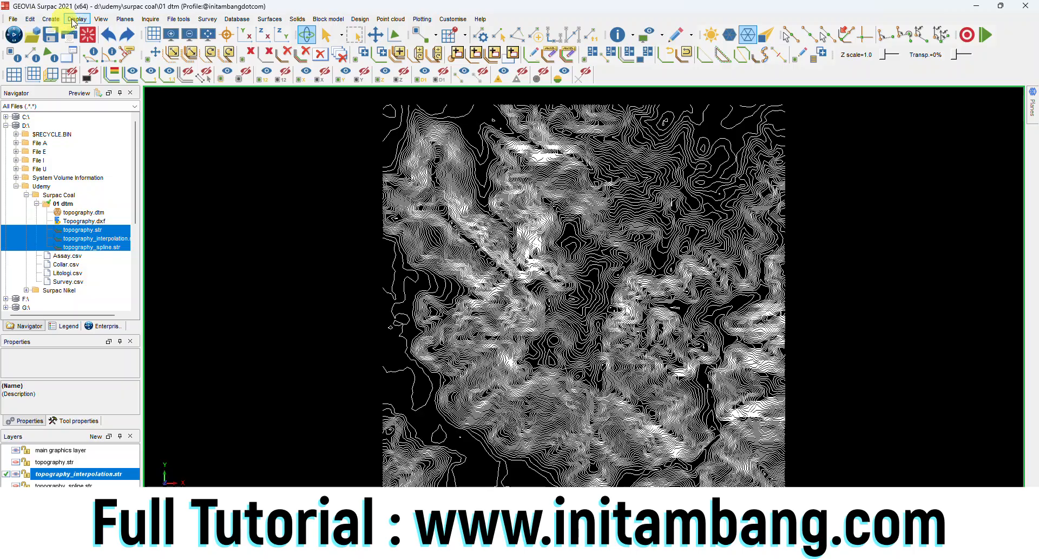
- Renumber the string range 1,999 in the topography_interpolation.str layer to a single string number drawn in blue
mouse_move(77, 31)
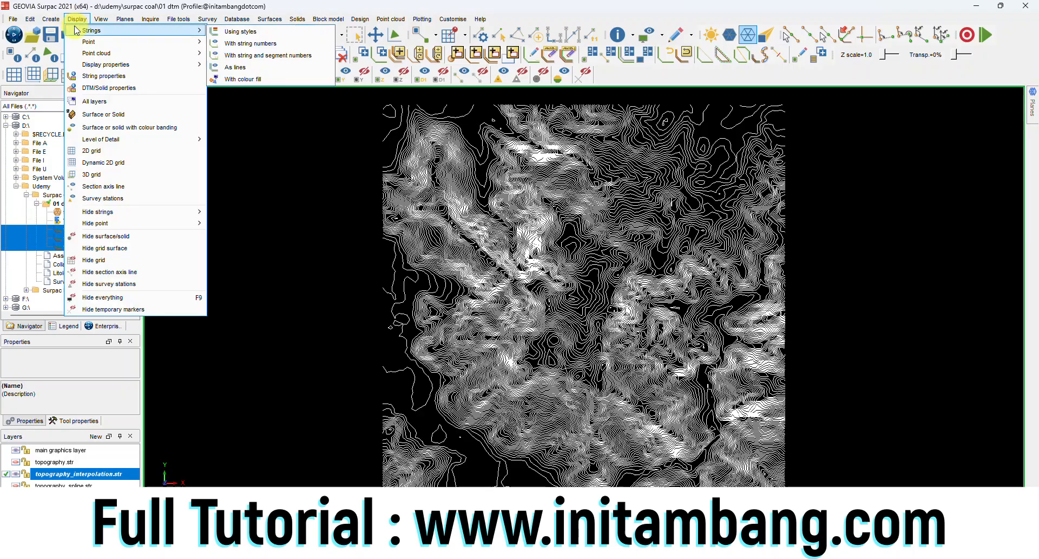
mouse_move(30, 19)
mouse_move(48, 42)
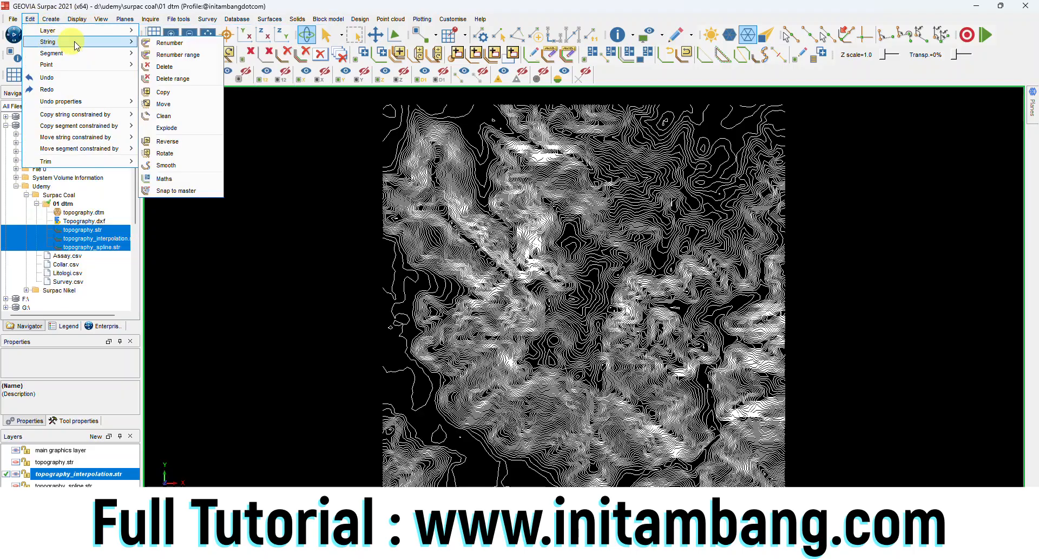
left_click(170, 54)
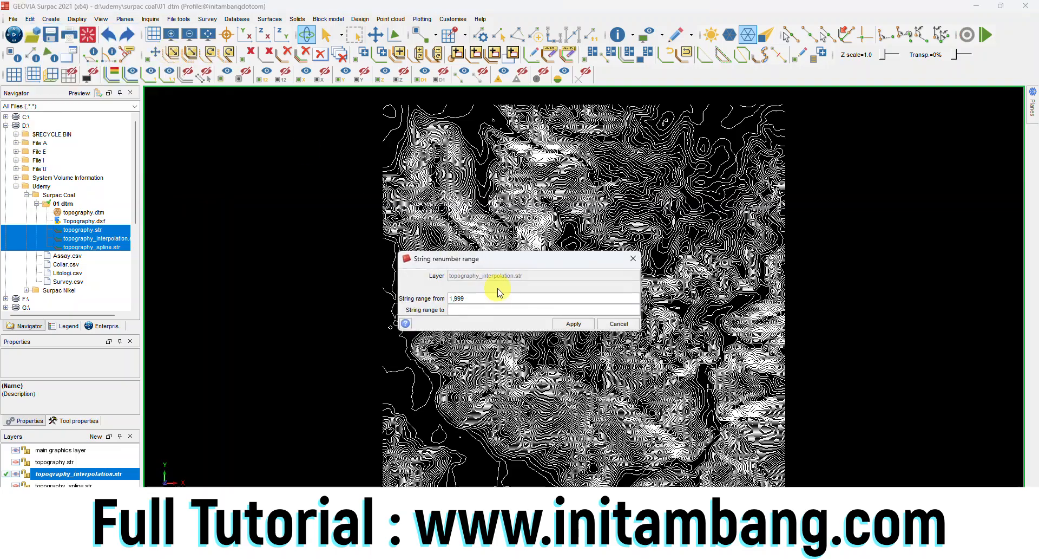
left_click(568, 323)
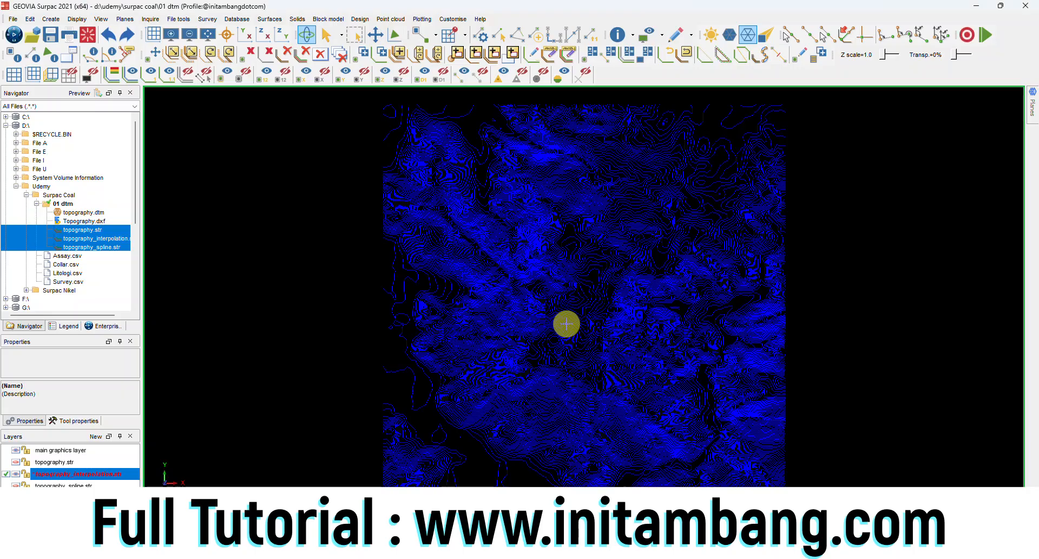
- Save the layer as a binary Surpac string file, overwriting topography_interpolation.str
left_click(50, 36)
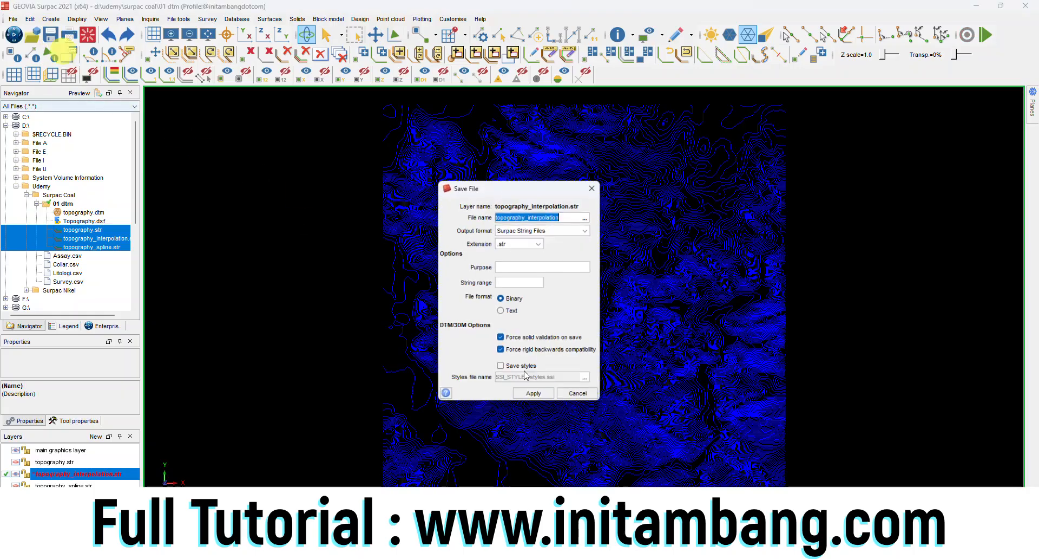
left_click(531, 395)
left_click(534, 322)
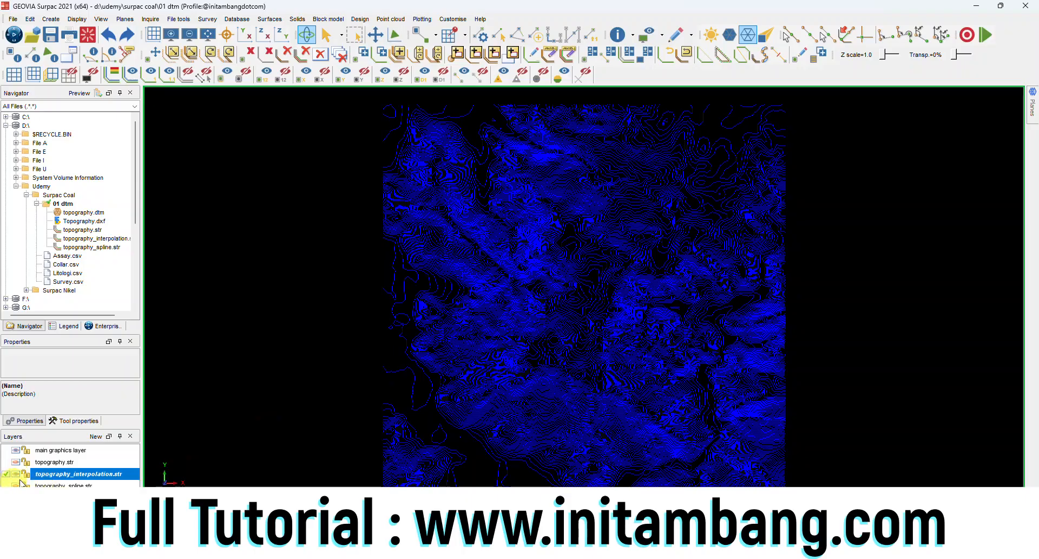
- Show only the topography_spline.str layer and renumber its string range 1,999 to a single string number drawn in light blue
left_click(17, 474)
left_click(17, 485)
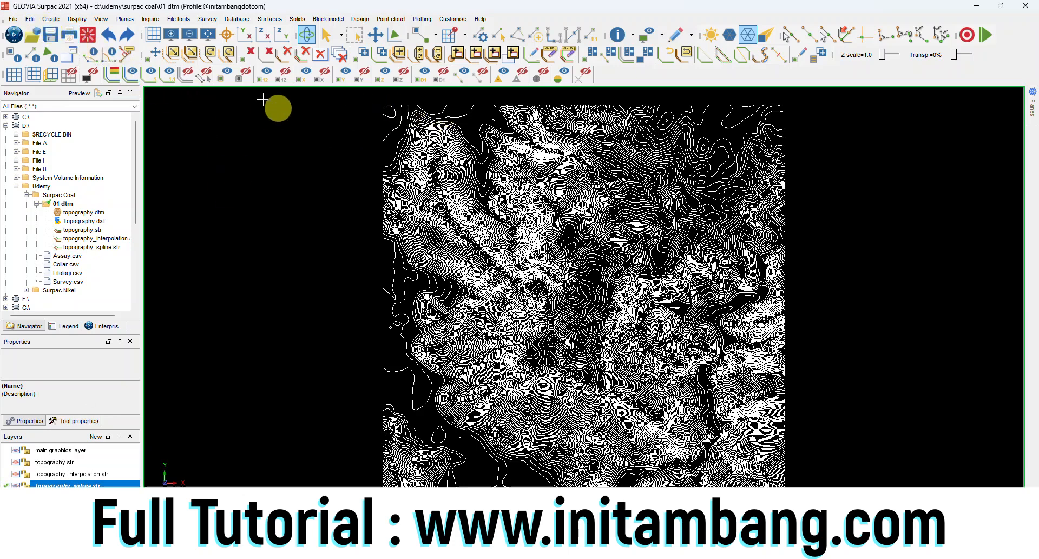
left_click(30, 19)
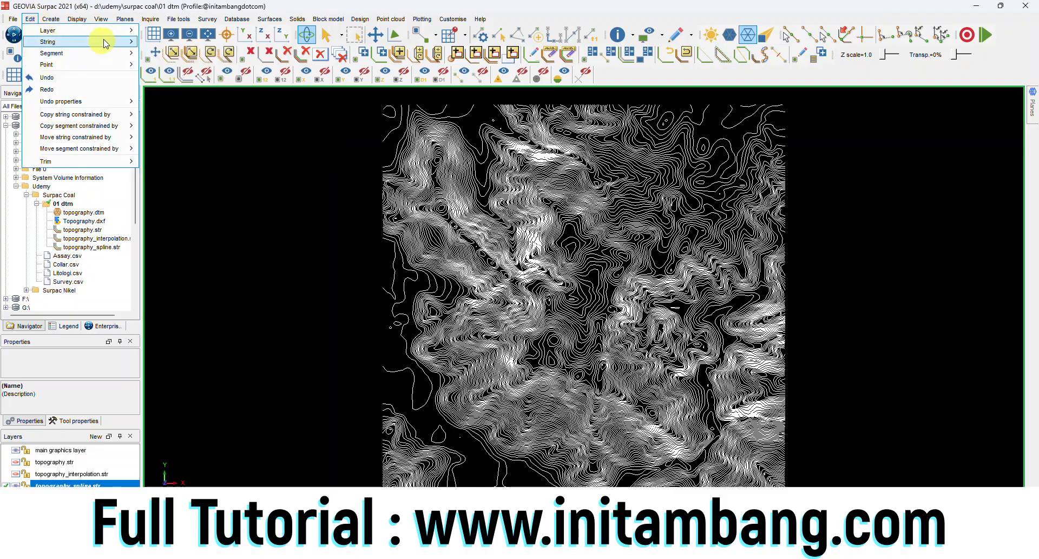
left_click(422, 19)
left_click(468, 4)
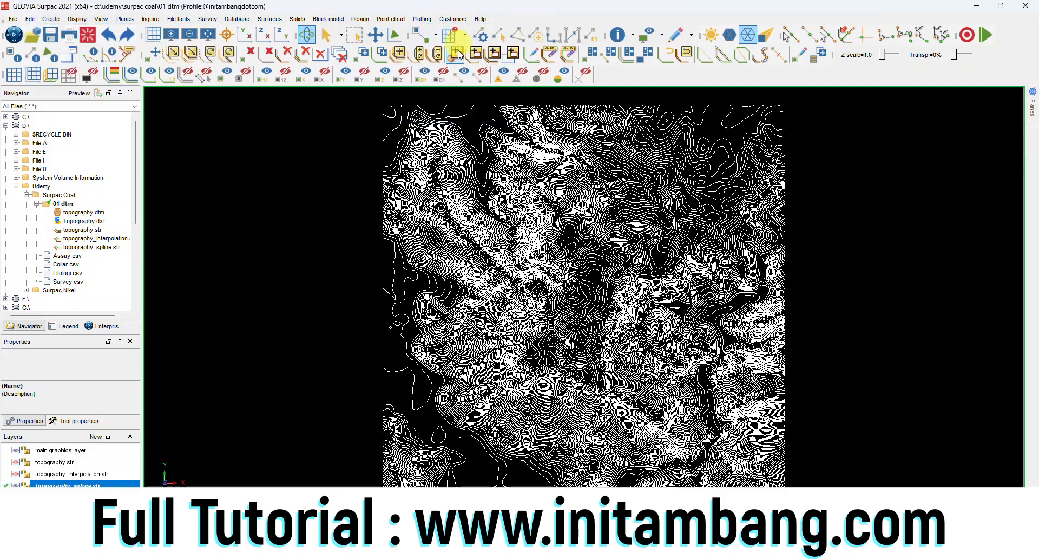
left_click(567, 60)
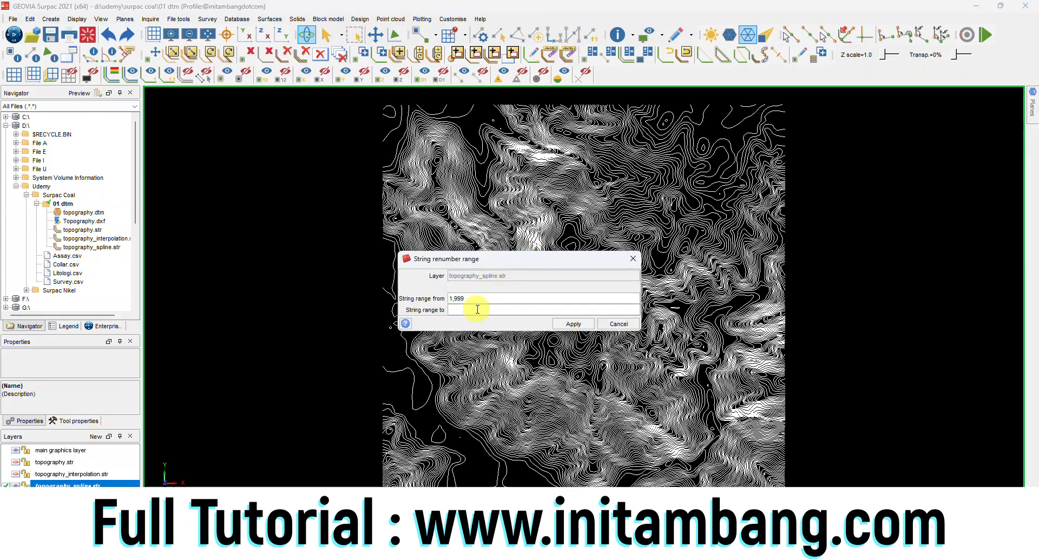
left_click(573, 323)
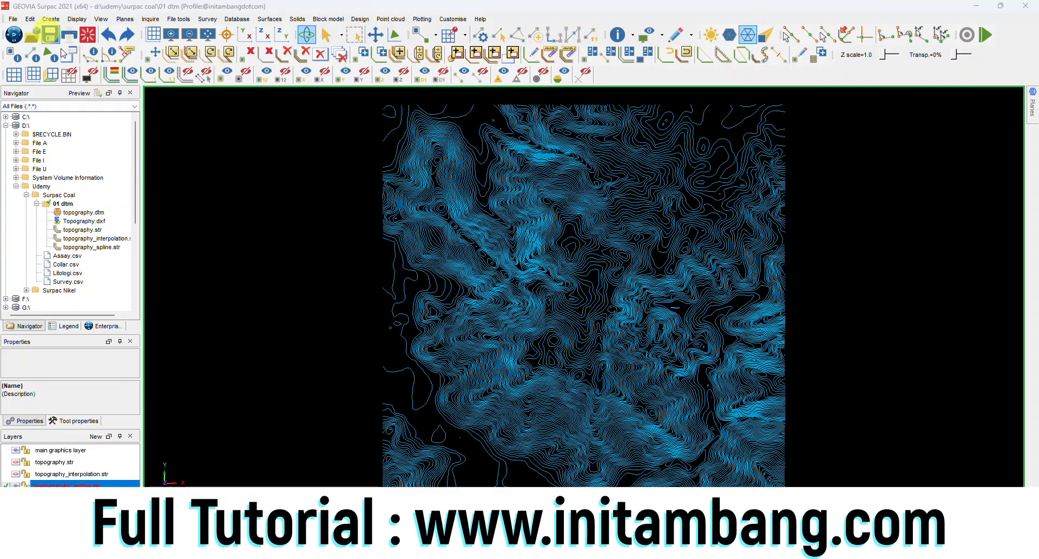
- Save the renumbered spline layer, overwriting topography_spline.str
left_click(50, 34)
left_click(528, 398)
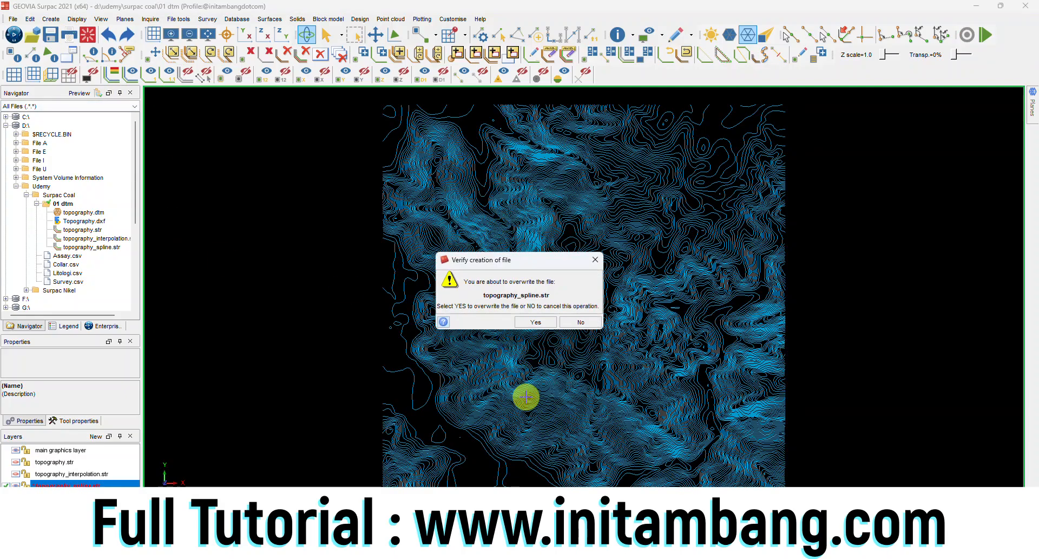
left_click(532, 322)
- Display the topography_interpolation.str and topography.str layers over the spline layer and examine the contours up close
left_click(16, 473)
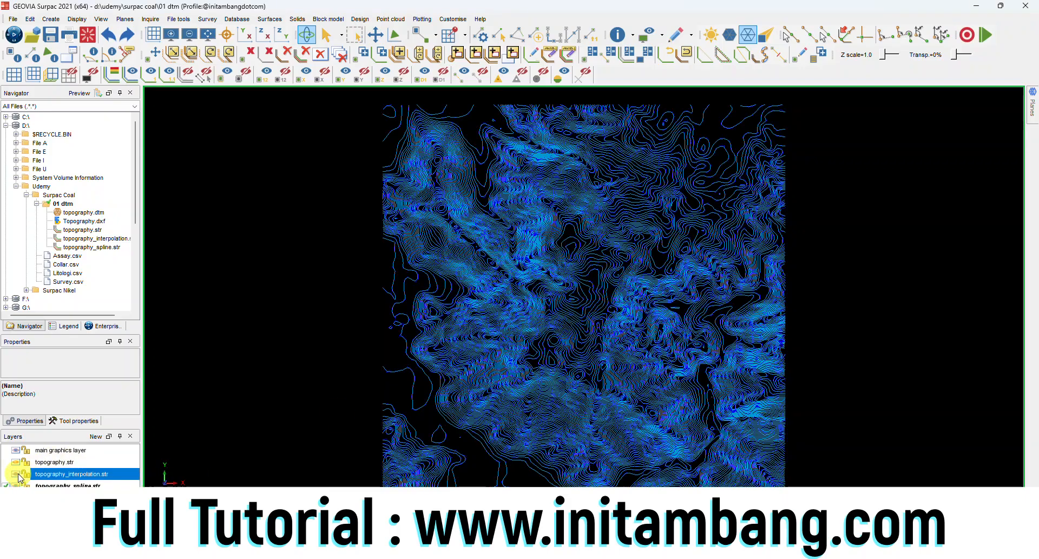
left_click(17, 461)
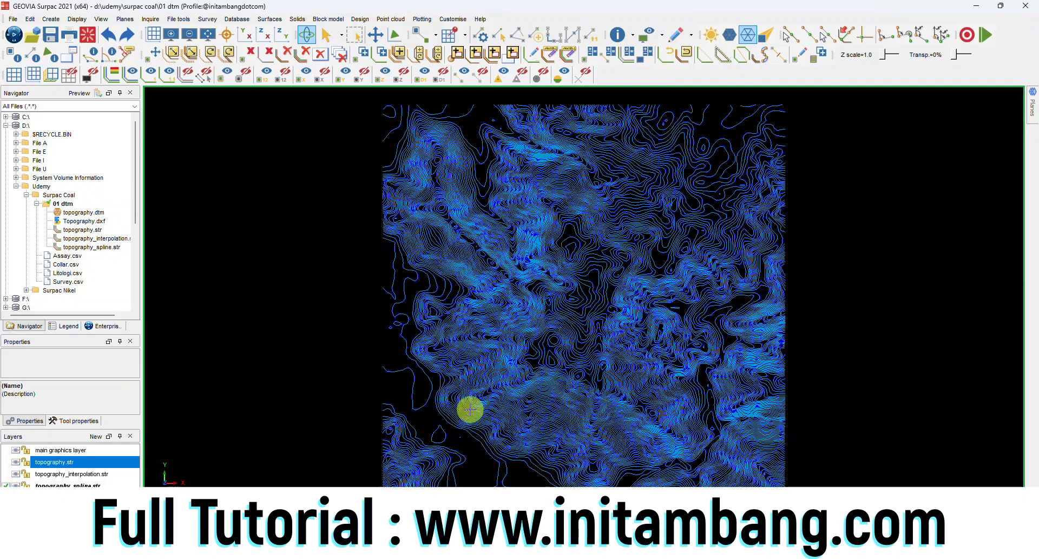
scroll(566, 361, "up", 6)
scroll(512, 325, "up", 2)
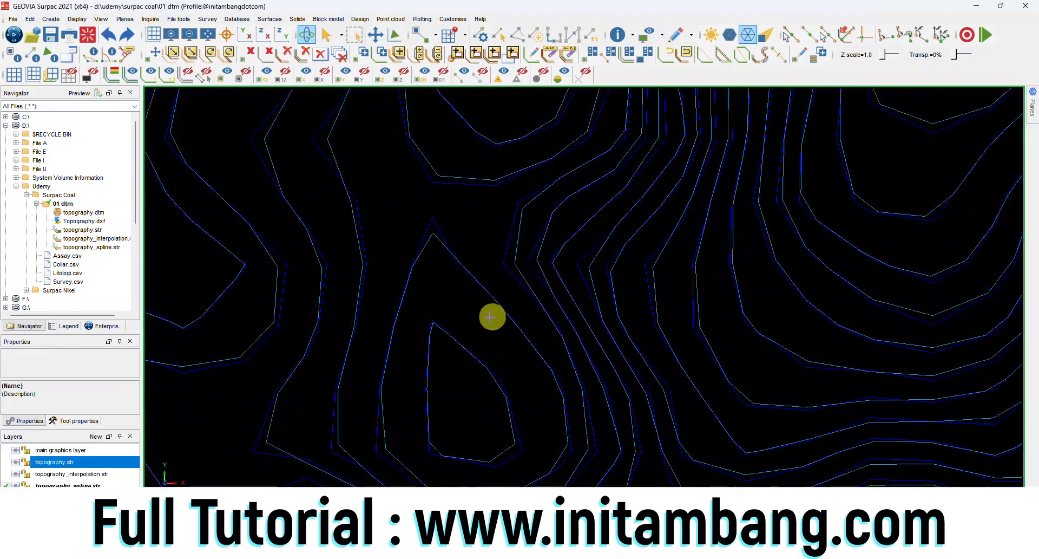
scroll(469, 323, "up", 2)
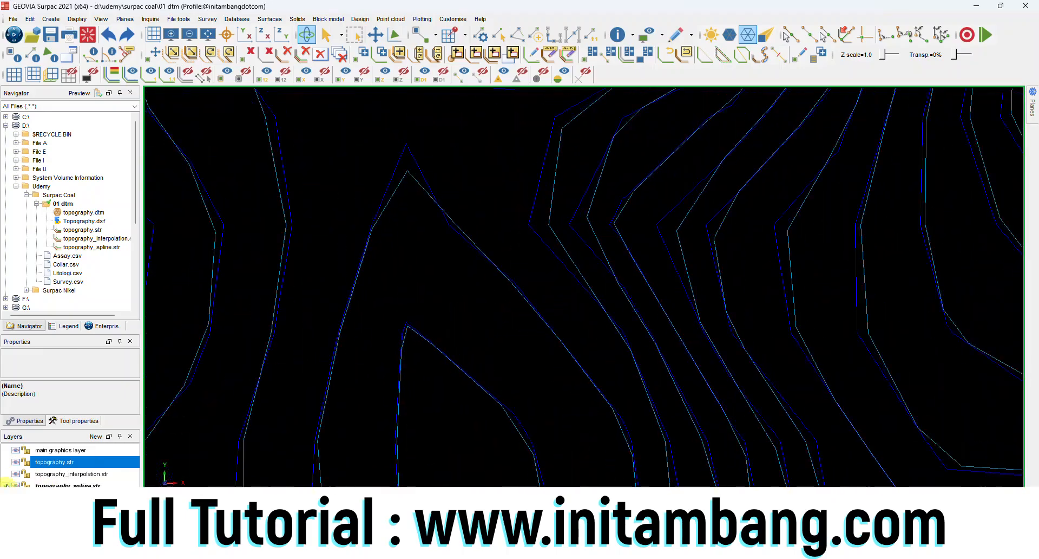
- Toggle the visibility of the original, interpolation and spline layers to compare their contour shapes
left_click(16, 476)
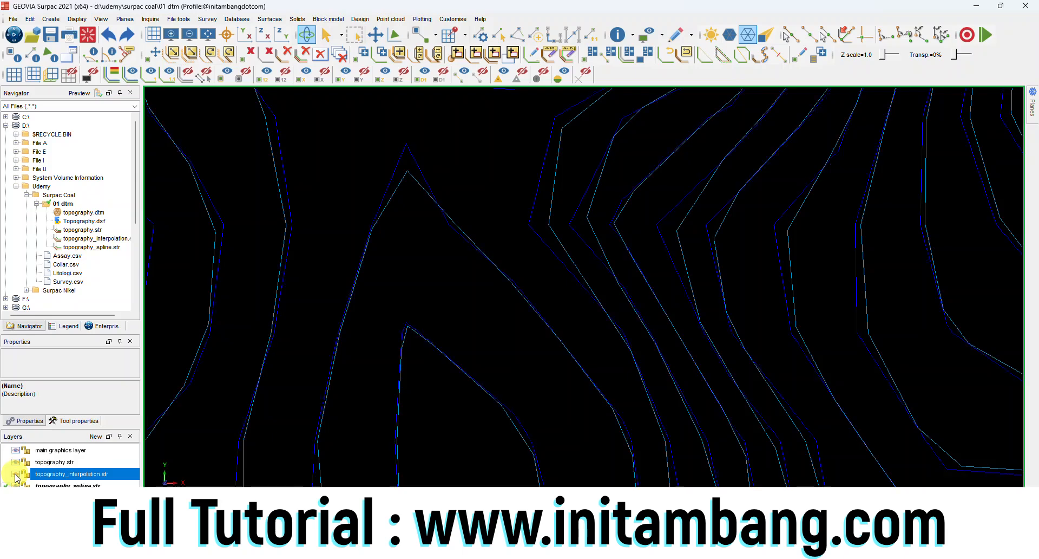
left_click(18, 464)
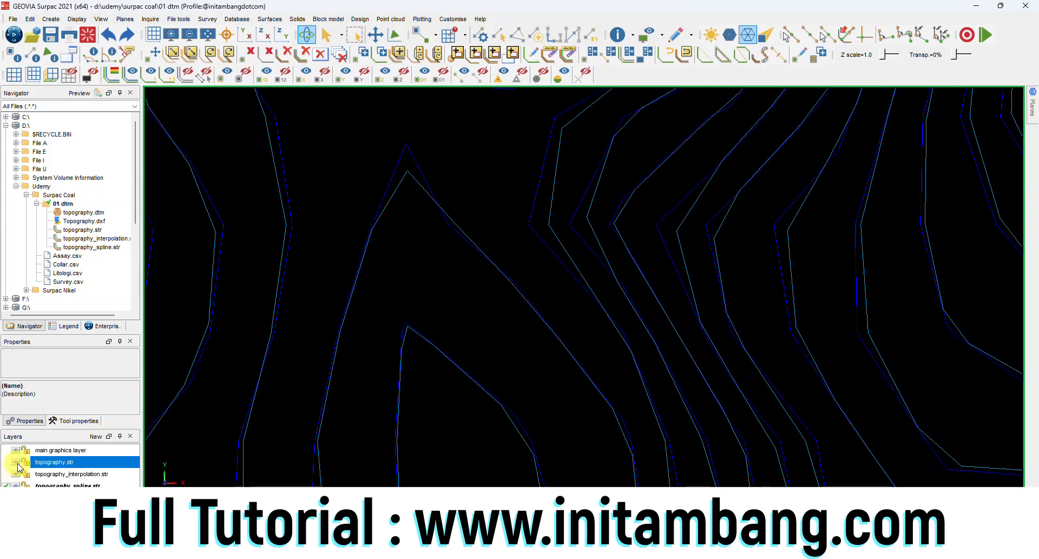
left_click(18, 477)
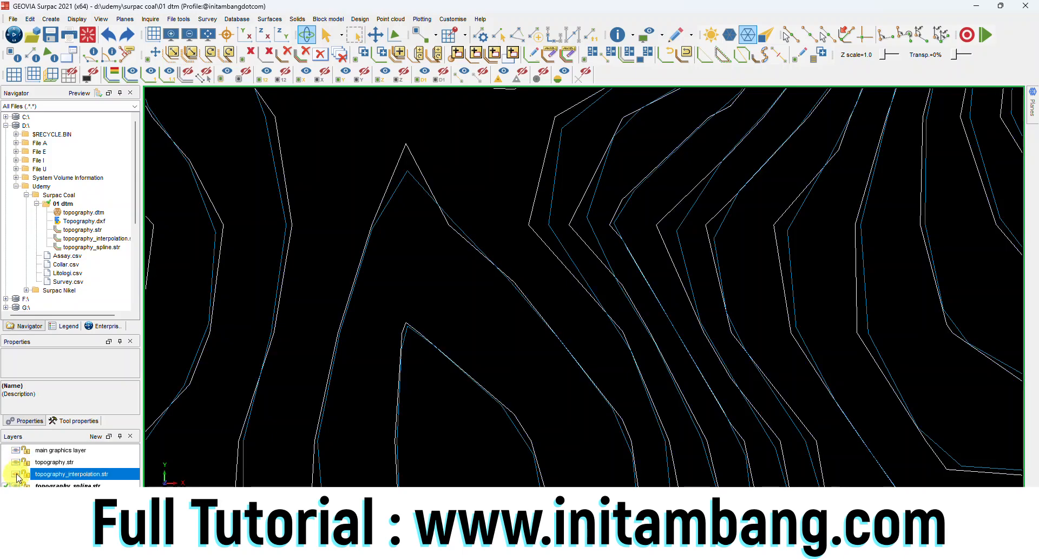
left_click(16, 484)
left_click(16, 484)
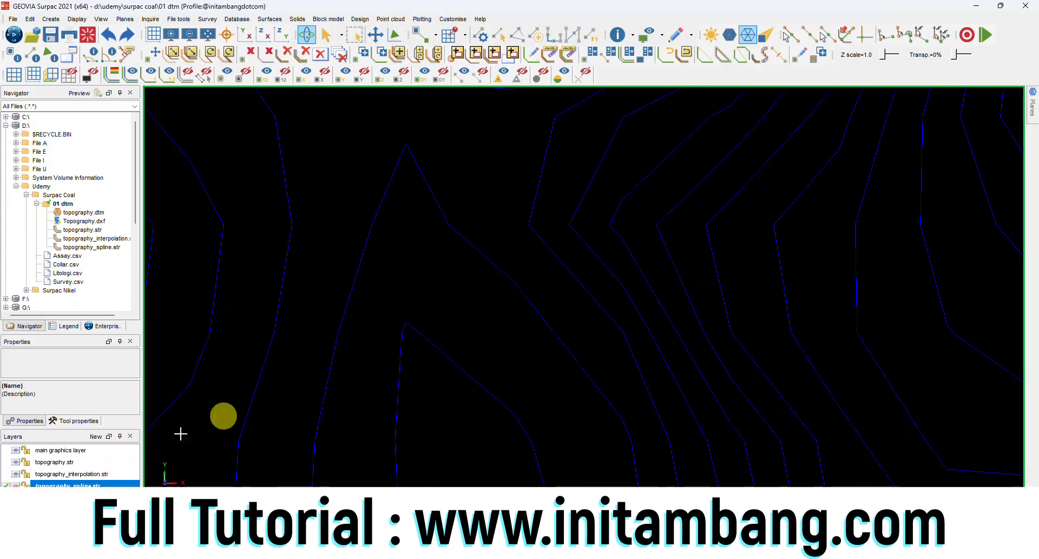
left_click(15, 484)
left_click(16, 484)
left_click(16, 484)
scroll(520, 276, "down", 2)
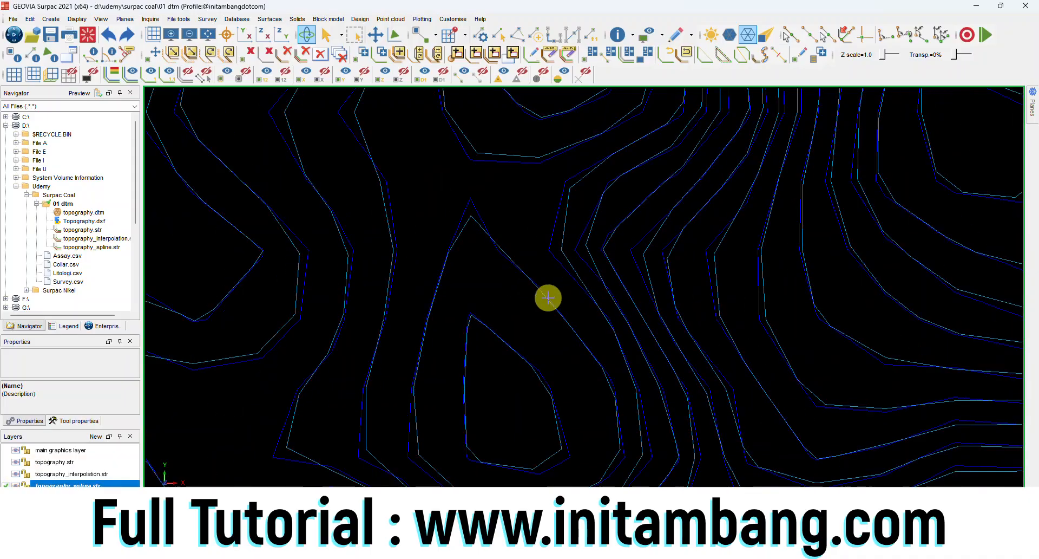
- Clear all layers from the graphics view and reopen topography.str
left_click(86, 41)
left_click(87, 231)
right_click(86, 234)
left_click(103, 238)
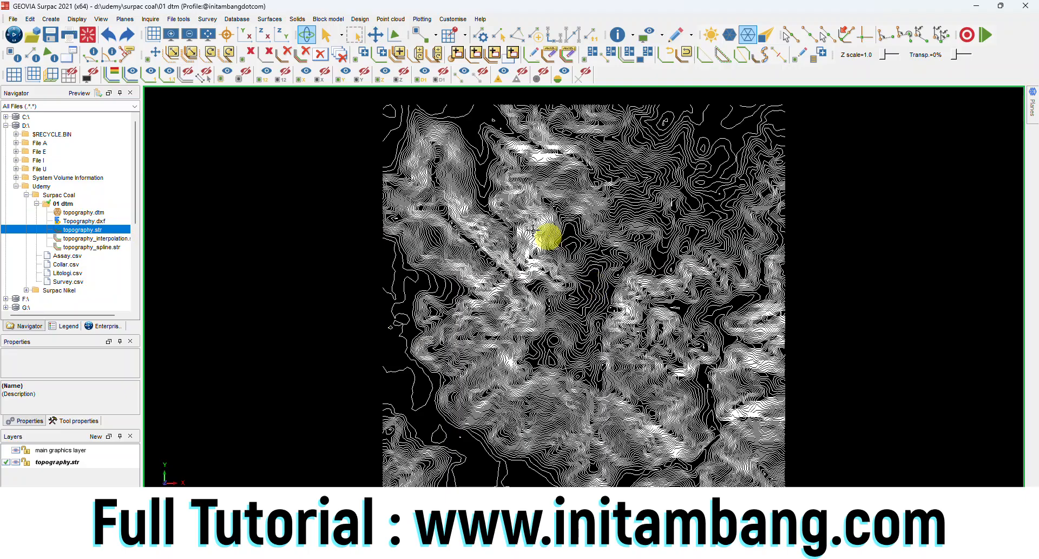
- Smooth the topography.str contours with Spline, string and segment ranges 1,999 and 3 lines per segment, and inspect the curves
left_click(266, 19)
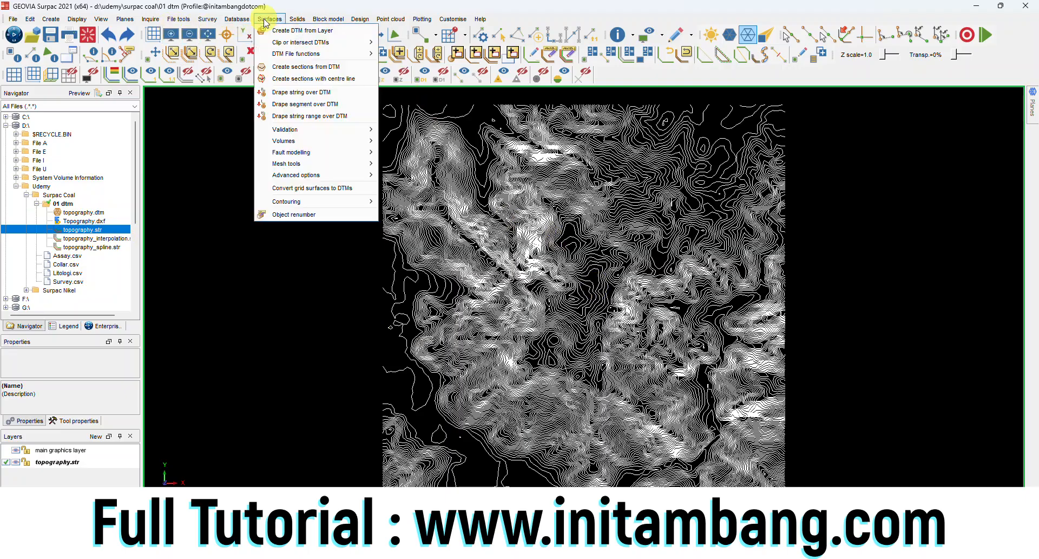
mouse_move(320, 202)
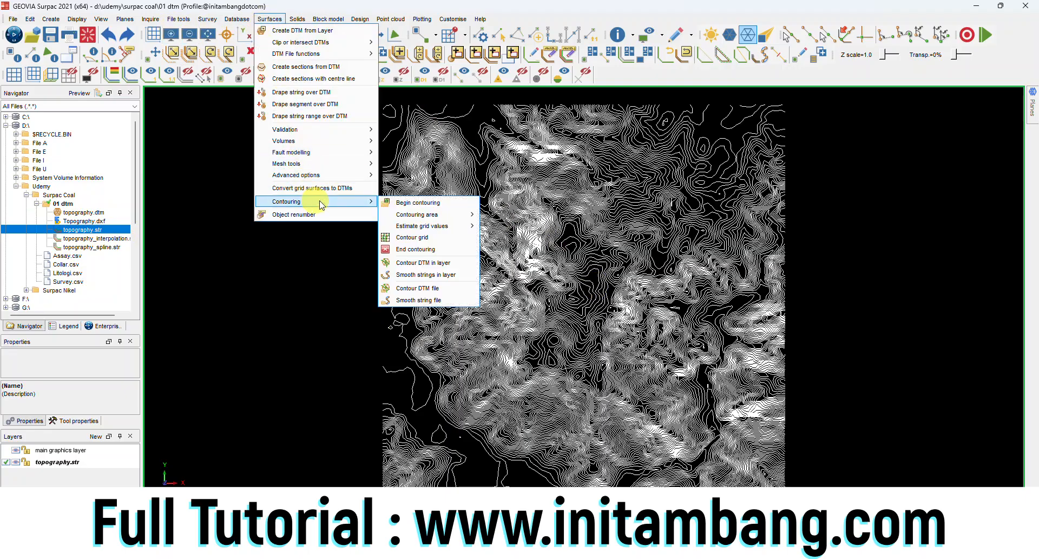
left_click(443, 275)
left_click(514, 291)
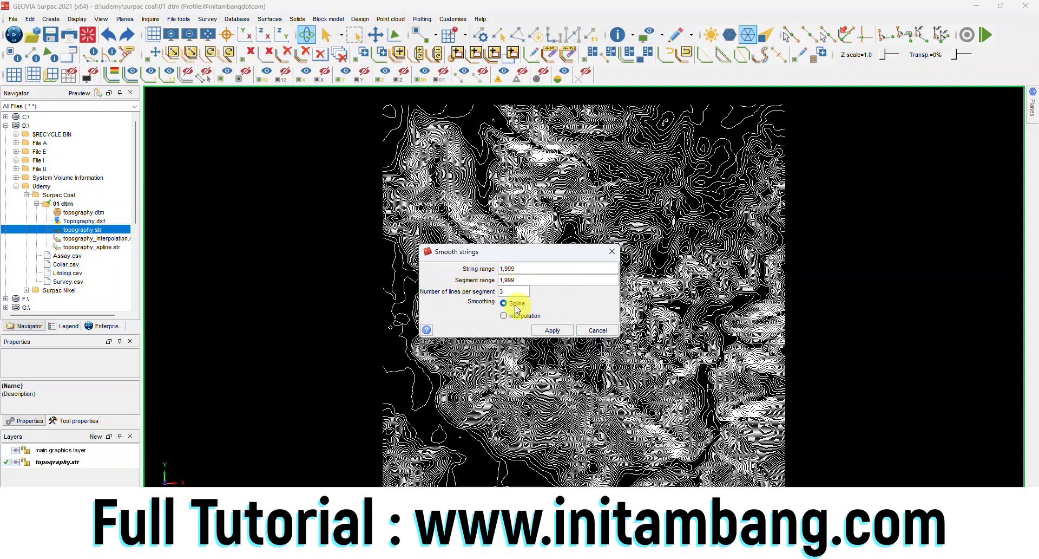
left_click(541, 327)
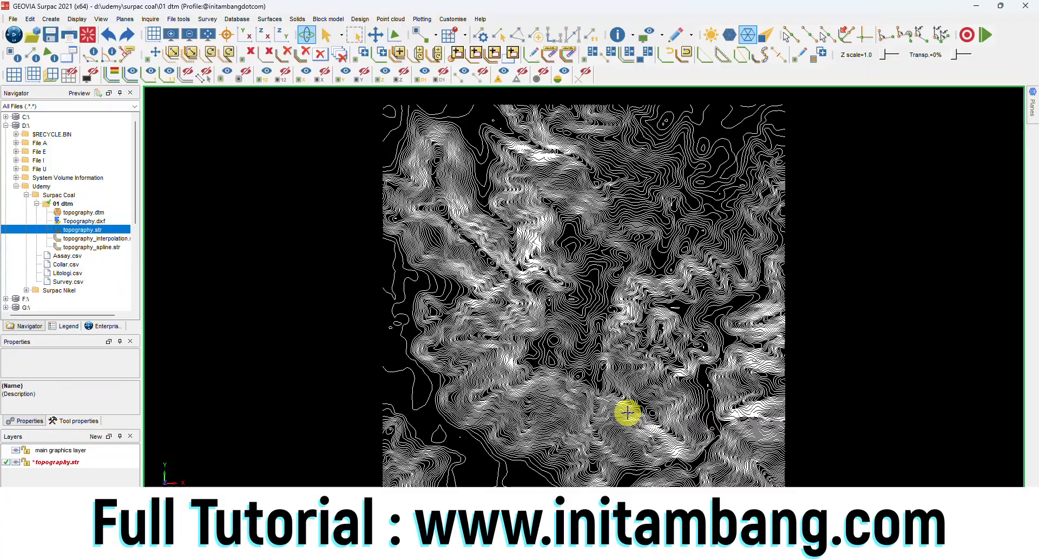
scroll(578, 380, "up", 5)
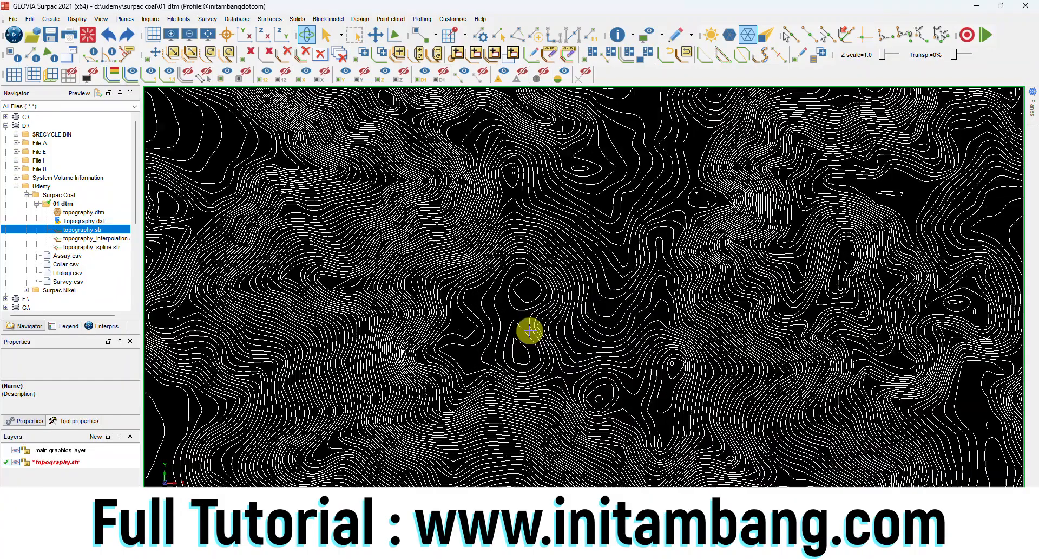
scroll(482, 325, "up", 4)
scroll(509, 306, "down", 4)
scroll(578, 308, "down", 4)
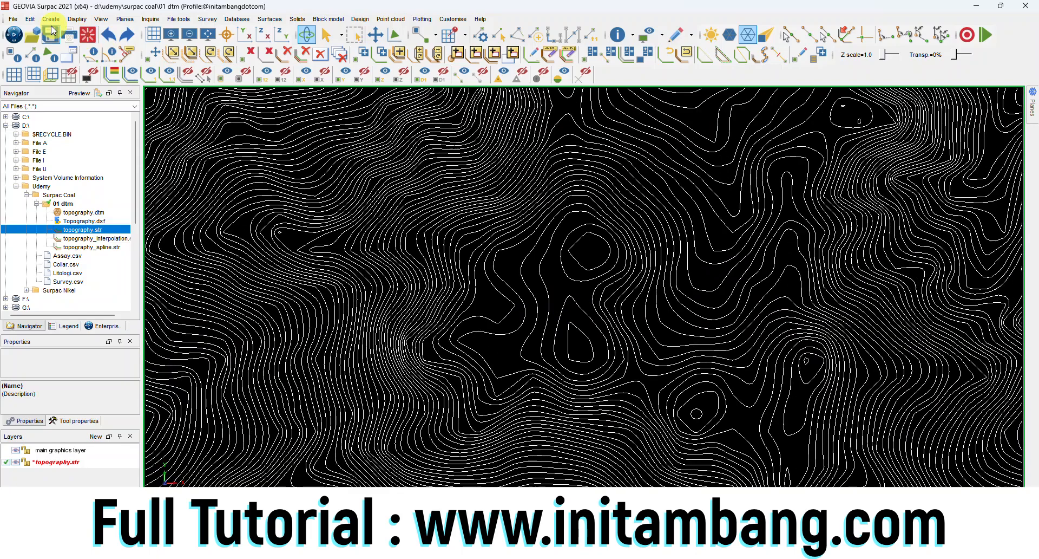
- Save the spline-smoothed layer as a binary Surpac string file, overwriting topography_spline.str
left_click(51, 34)
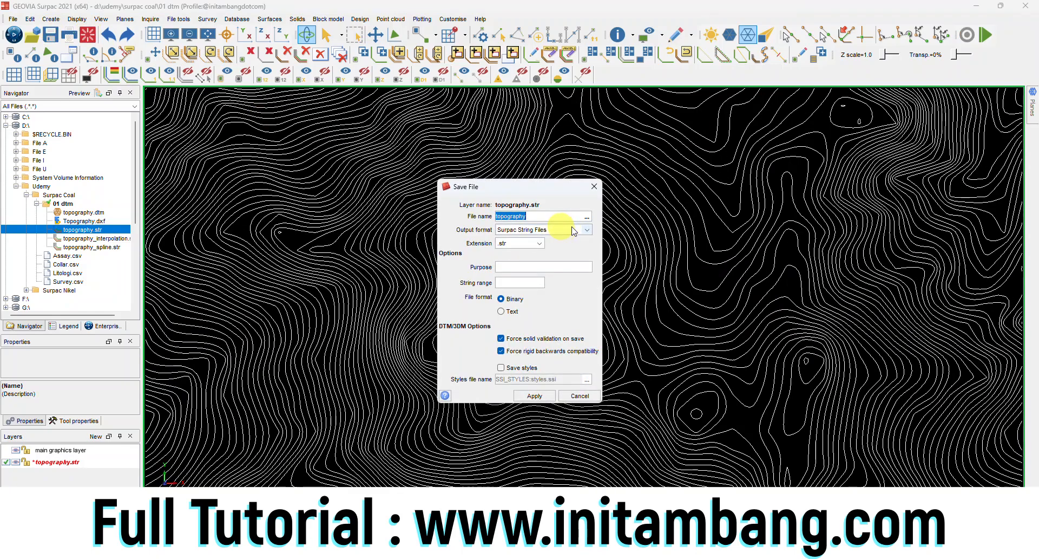
left_click(586, 218)
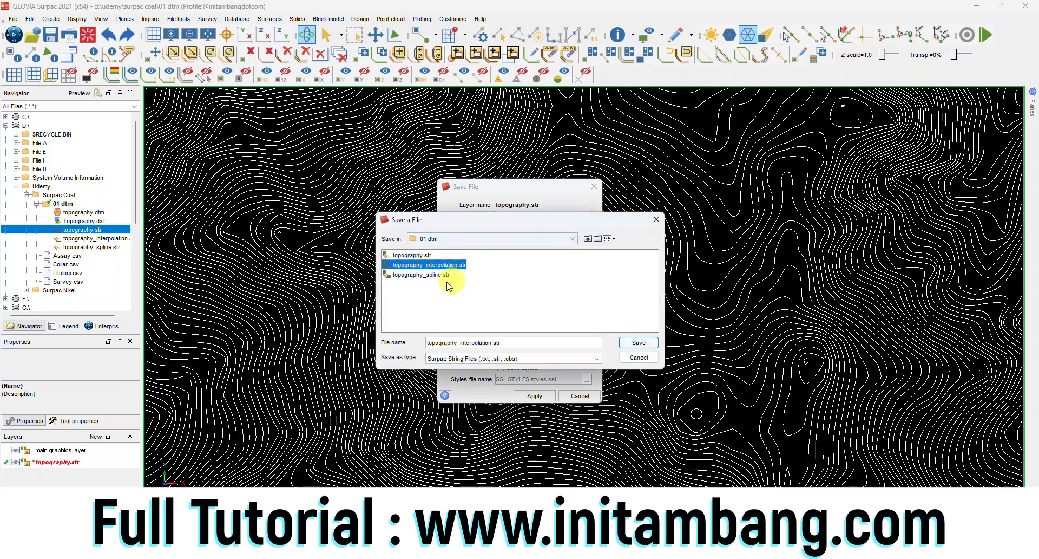
left_click(428, 275)
left_click(639, 342)
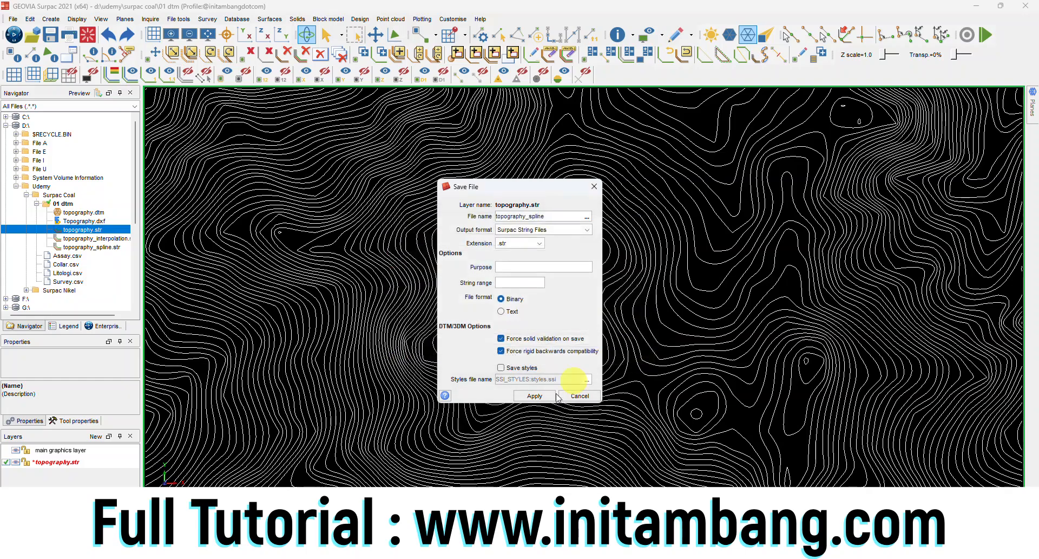
left_click(535, 396)
left_click(536, 321)
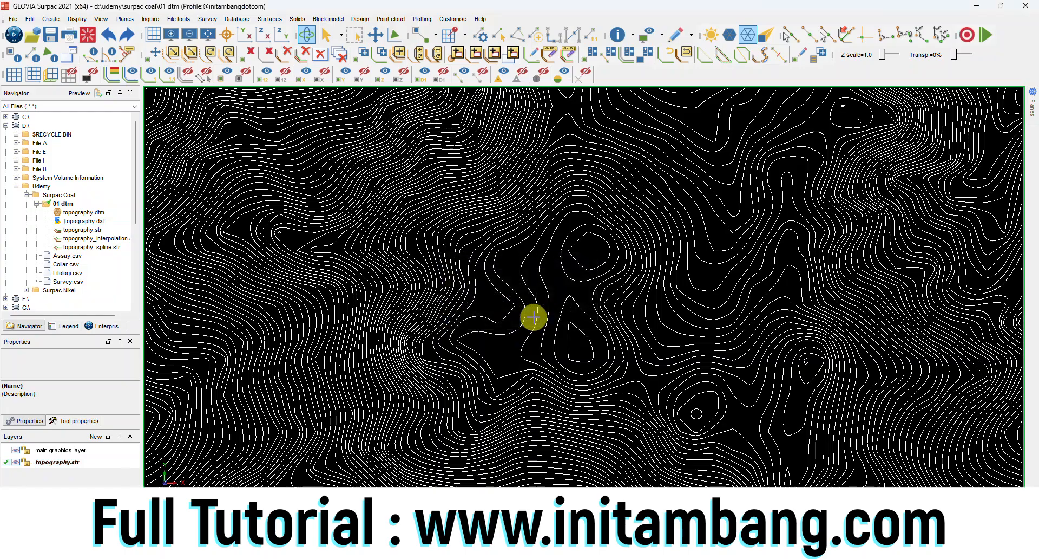
- Clear the spline-smoothed contours from the graphics view and open the original topography.str again
left_click(87, 39)
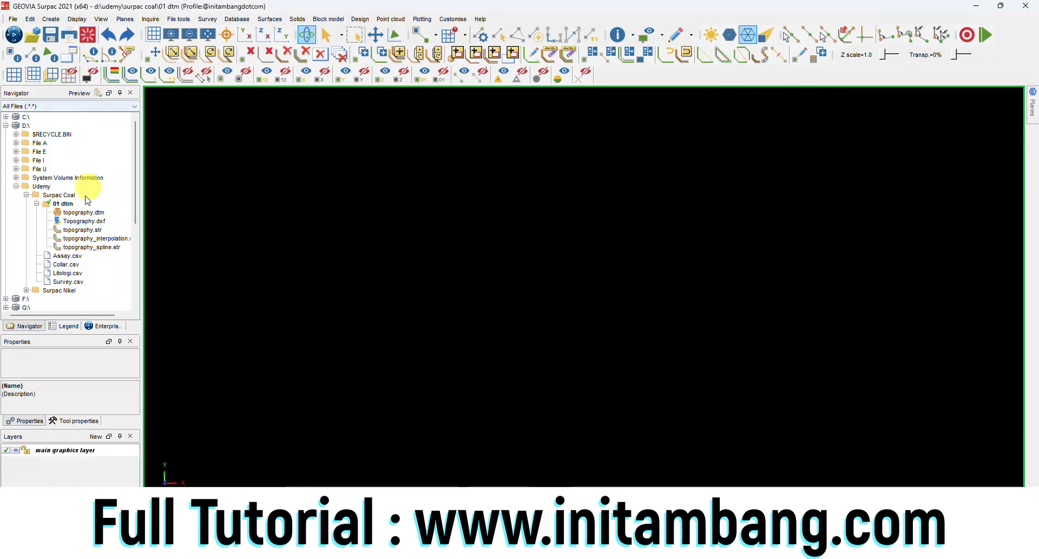
left_click(98, 231)
right_click(97, 233)
left_click(103, 235)
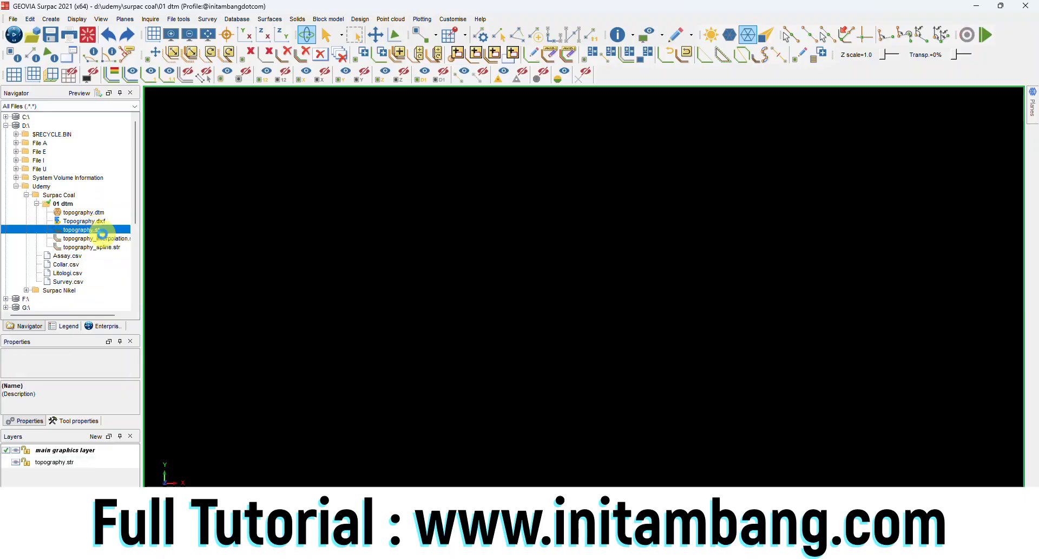
- Smooth the topography.str contours with Interpolation, using string range 1,999, segment range 1,999 and 3 lines per segment
left_click(274, 20)
mouse_move(317, 202)
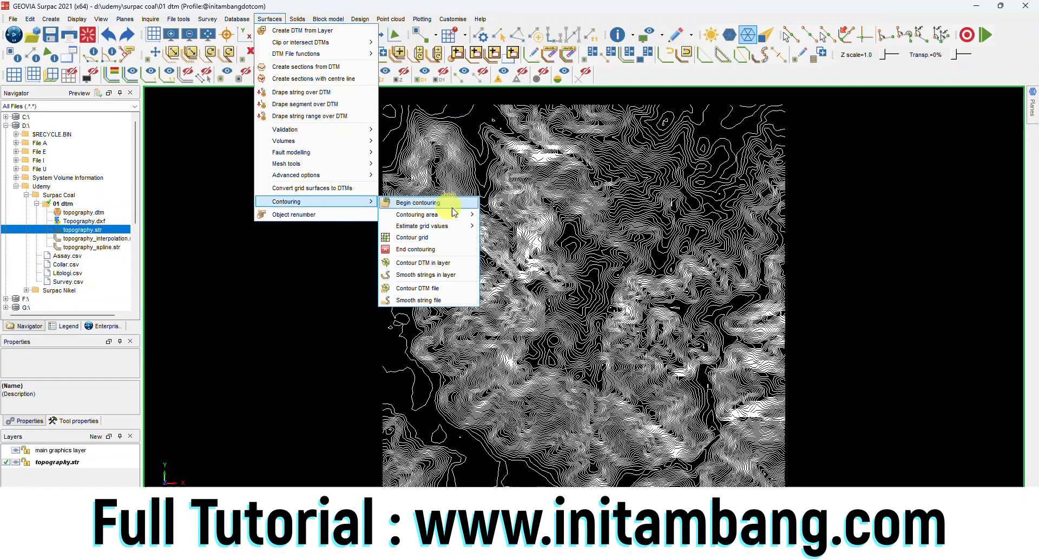
left_click(425, 274)
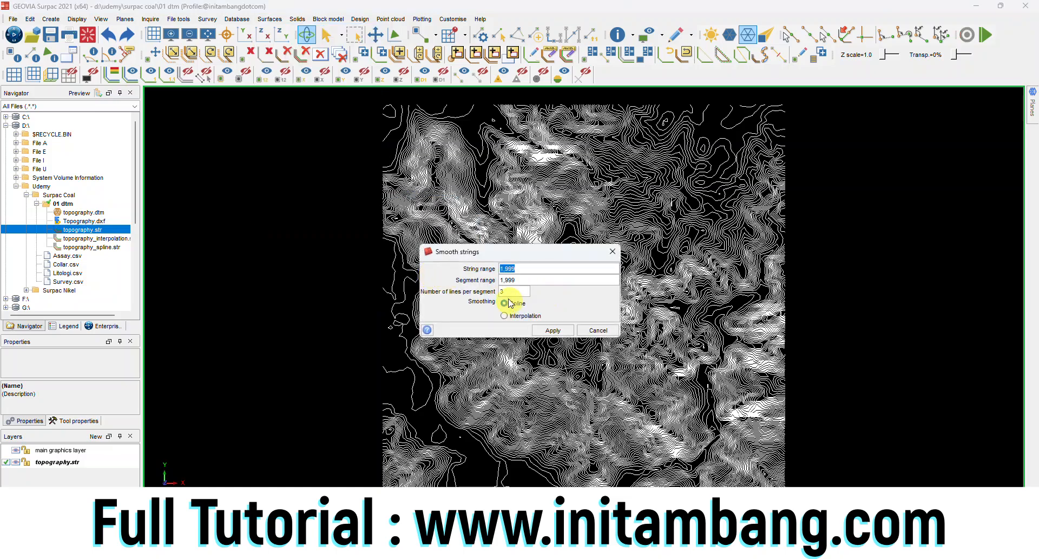
left_click(504, 316)
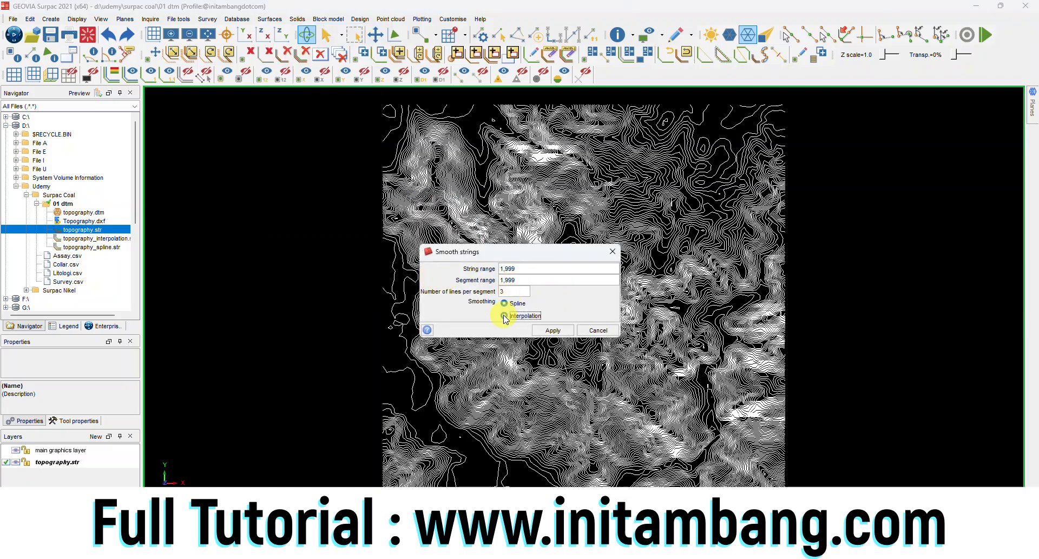
left_click(546, 330)
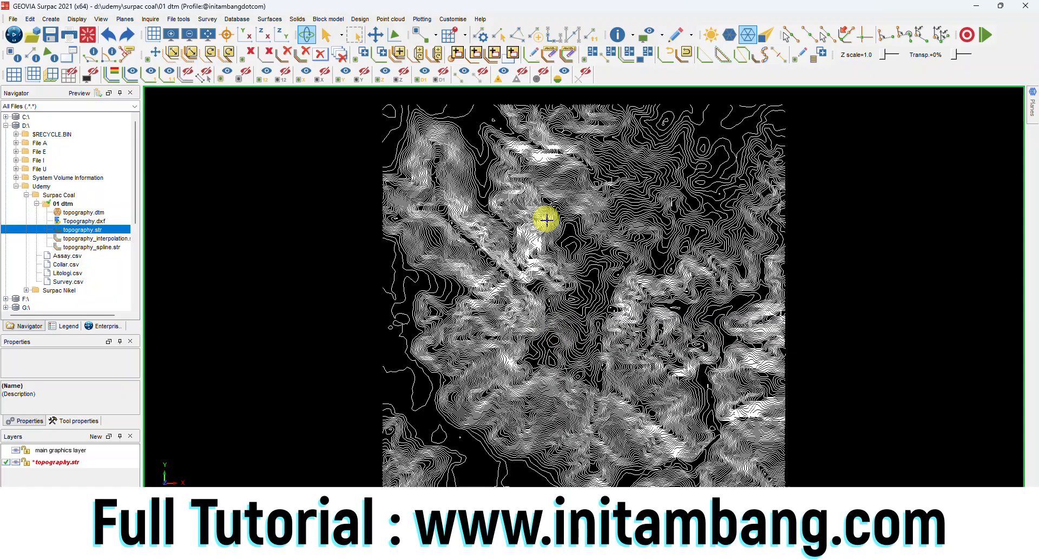
- Save the interpolation-smoothed layer as a binary Surpac string file, overwriting topography_interpolation.str
left_click(46, 39)
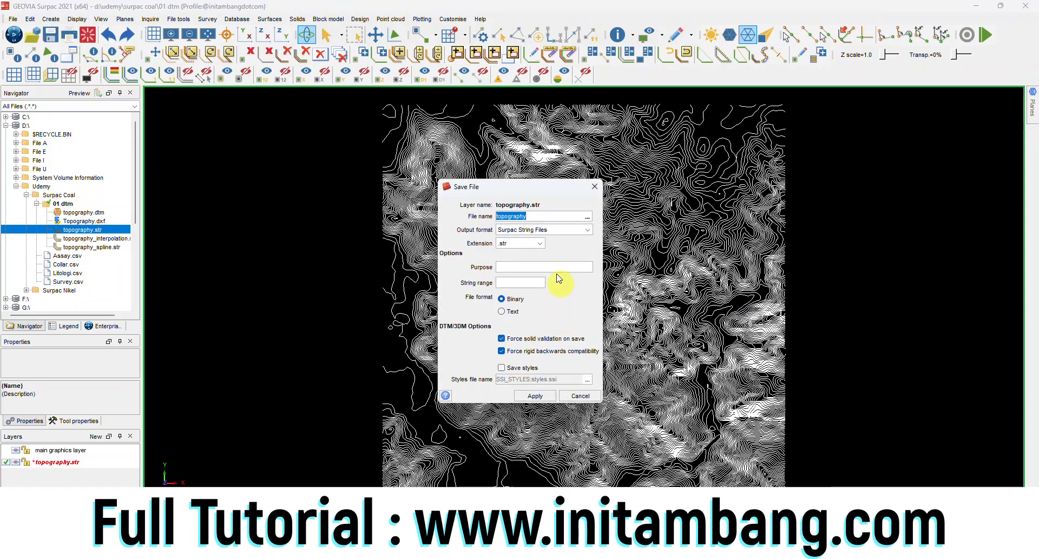
left_click(587, 219)
left_click(446, 274)
left_click(445, 265)
left_click(639, 342)
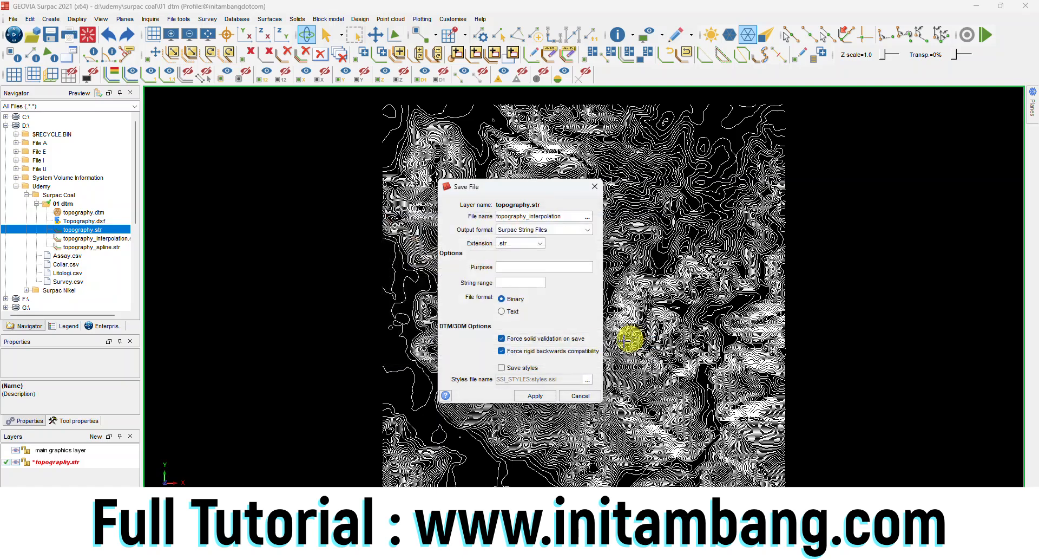
left_click(536, 396)
left_click(536, 321)
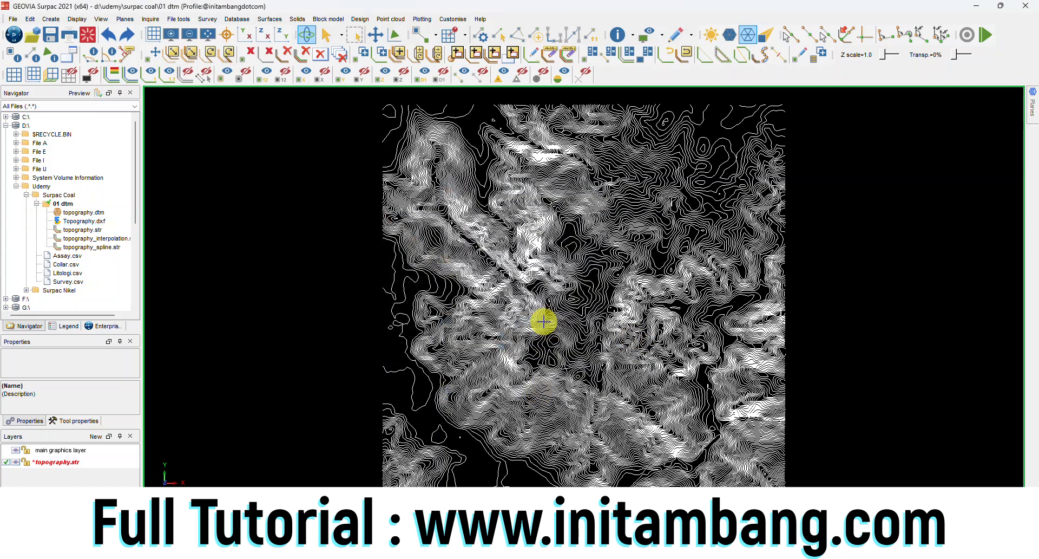
- Clear the graphics view and open topography.str, topography_interpolation.str and topography_spline.str together
left_click(87, 38)
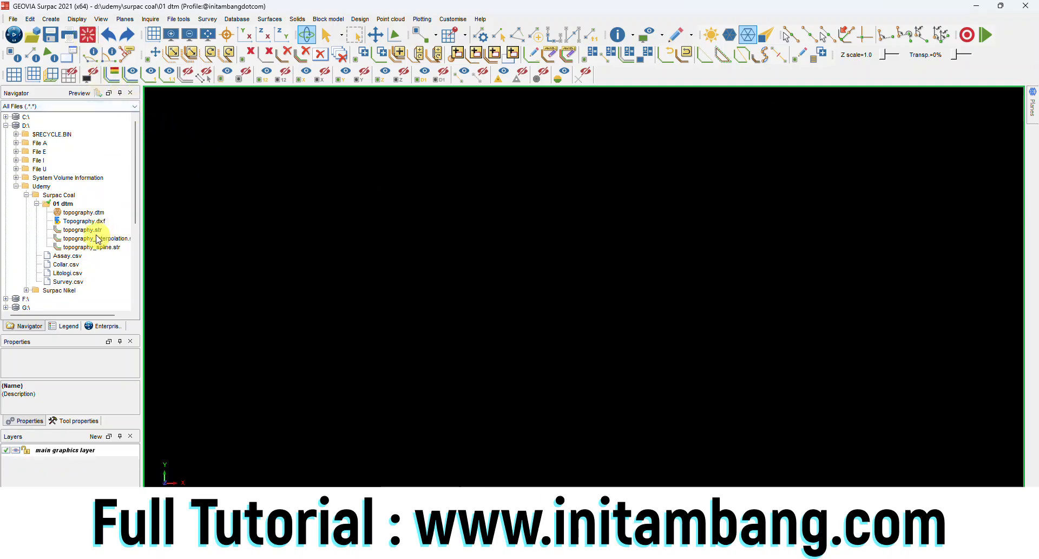
left_click(92, 231)
left_click(93, 248, "shift")
right_click(93, 248)
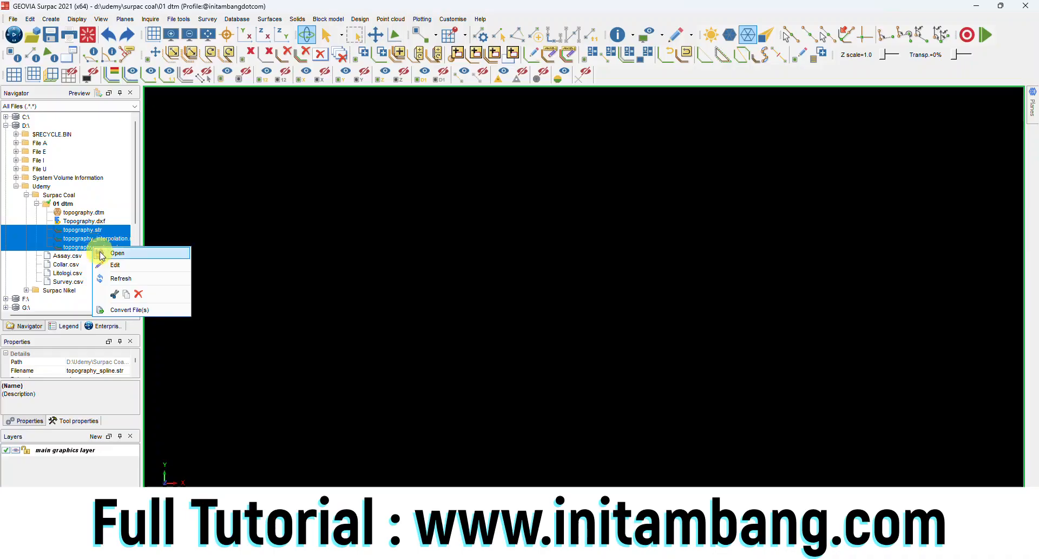
left_click(105, 253)
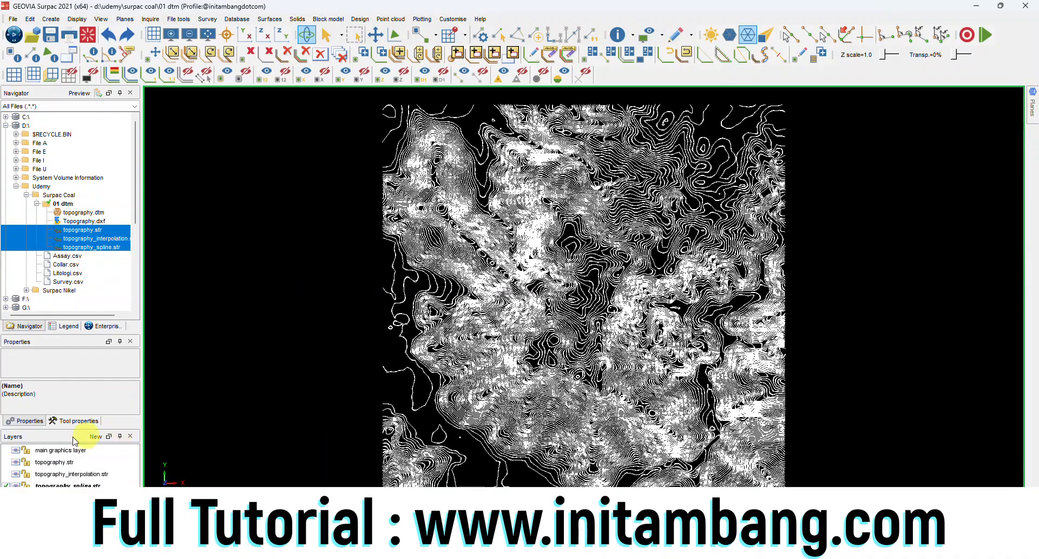
- Isolate the topography_interpolation.str layer and renumber its strings from range 1,999
left_click(16, 473)
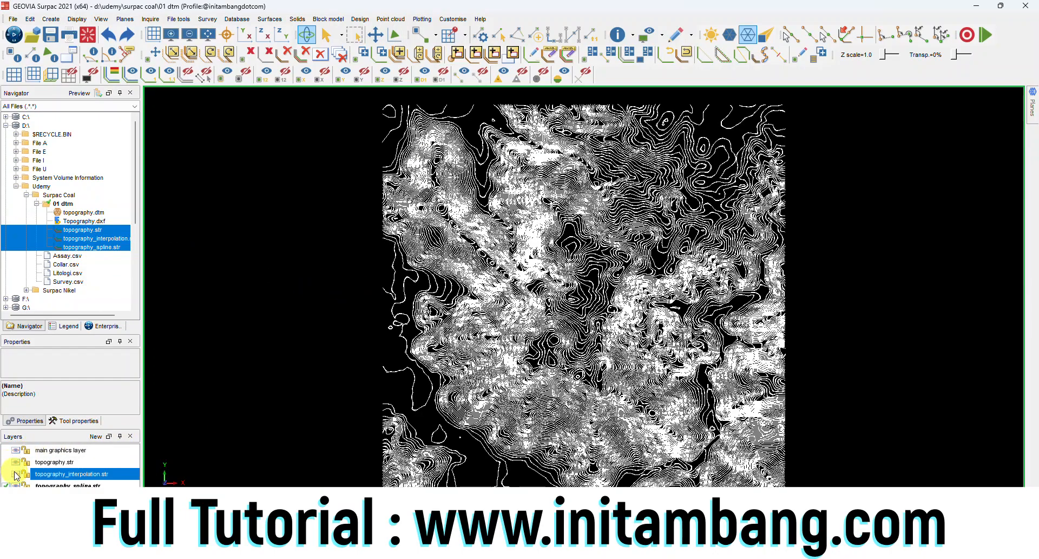
left_click(16, 462)
left_click(16, 484)
left_click(16, 473)
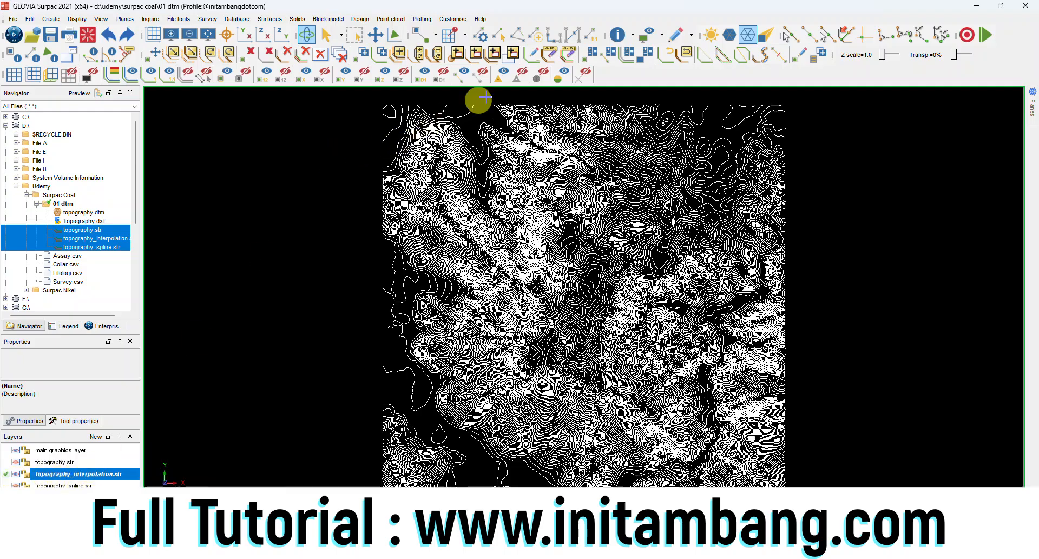
left_click(566, 75)
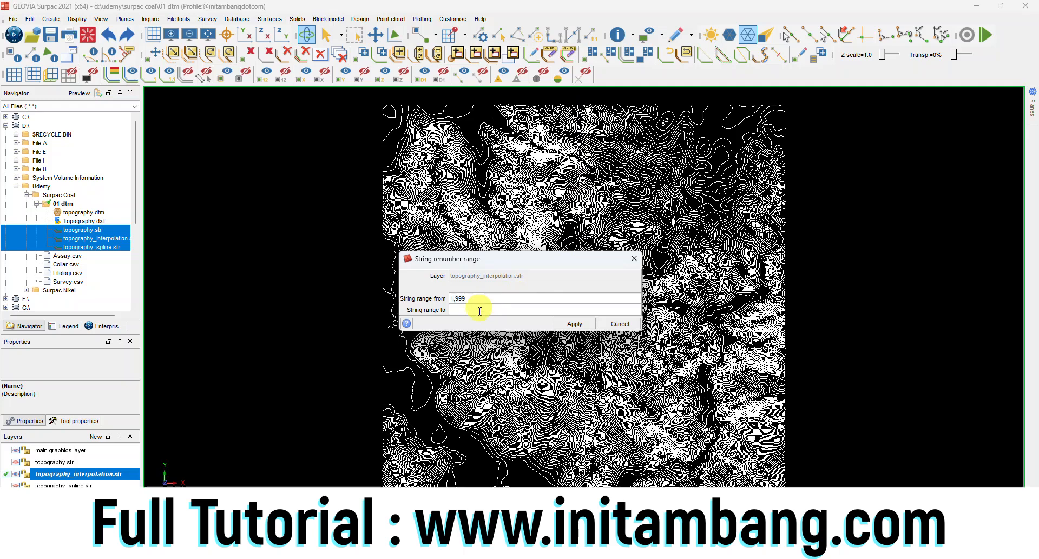
left_click(575, 324)
- Save the renumbered interpolation layer, overwriting topography_interpolation.str
left_click(50, 34)
left_click(529, 396)
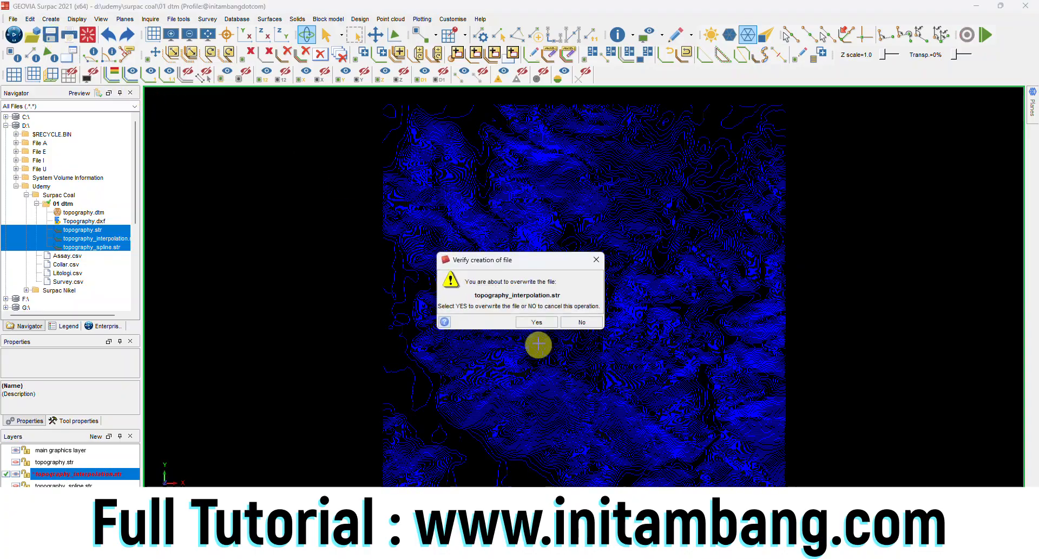
left_click(534, 320)
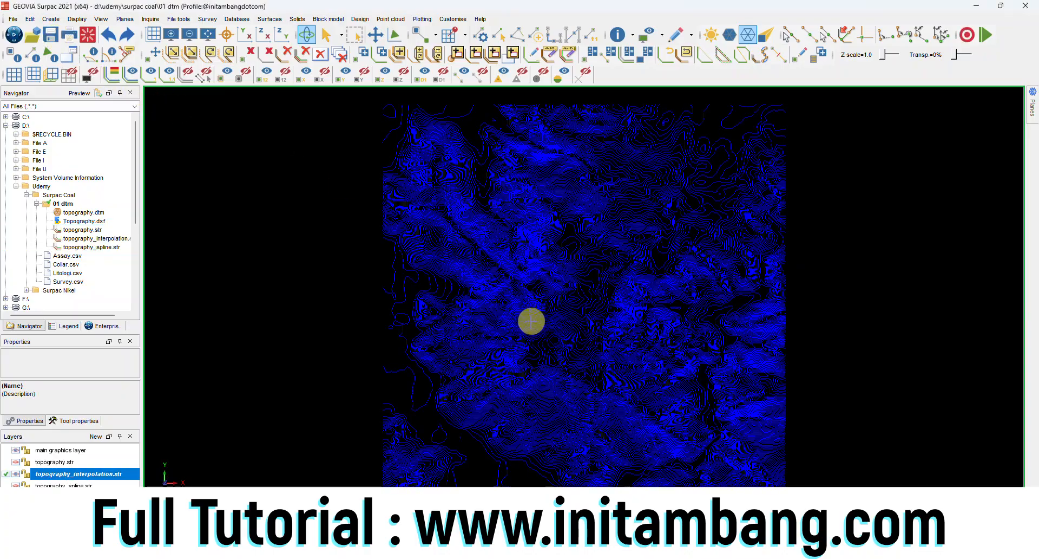
- Isolate the topography_spline.str layer, make it active, and renumber its string range 1,999 to 3
left_click(7, 485)
left_click(16, 474)
left_click(15, 484)
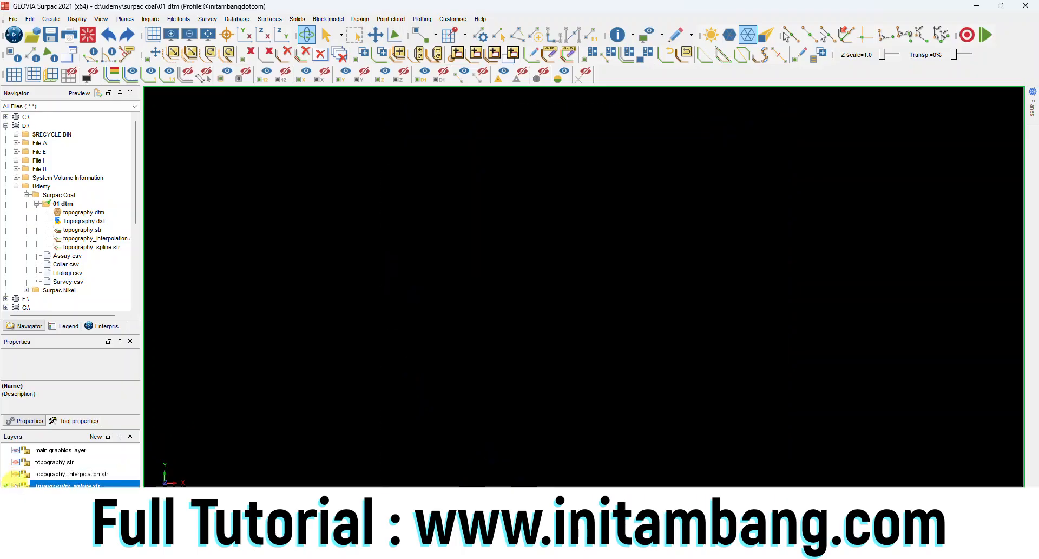
left_click(564, 73)
type("1,999")
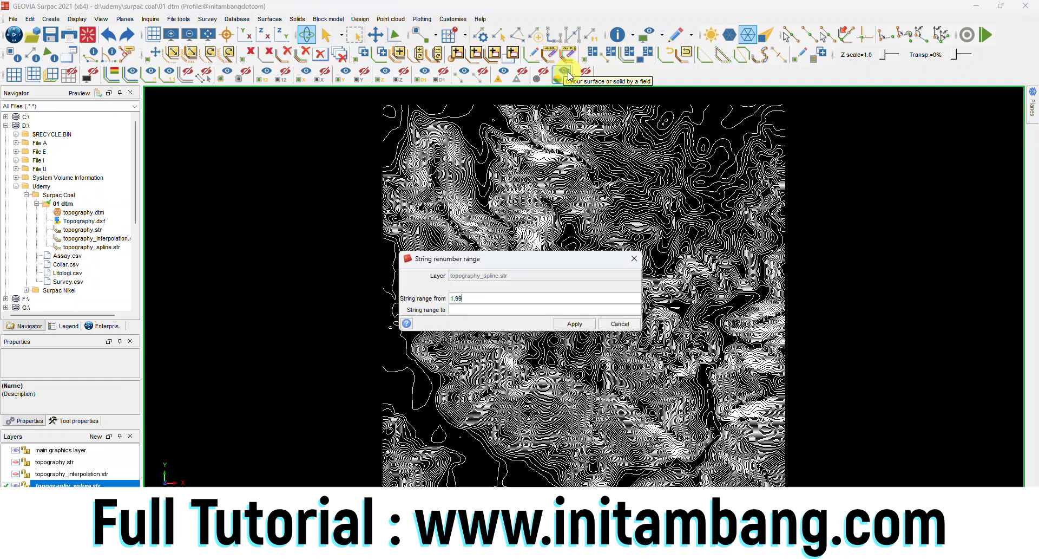
left_click(515, 305)
type("3")
left_click(577, 323)
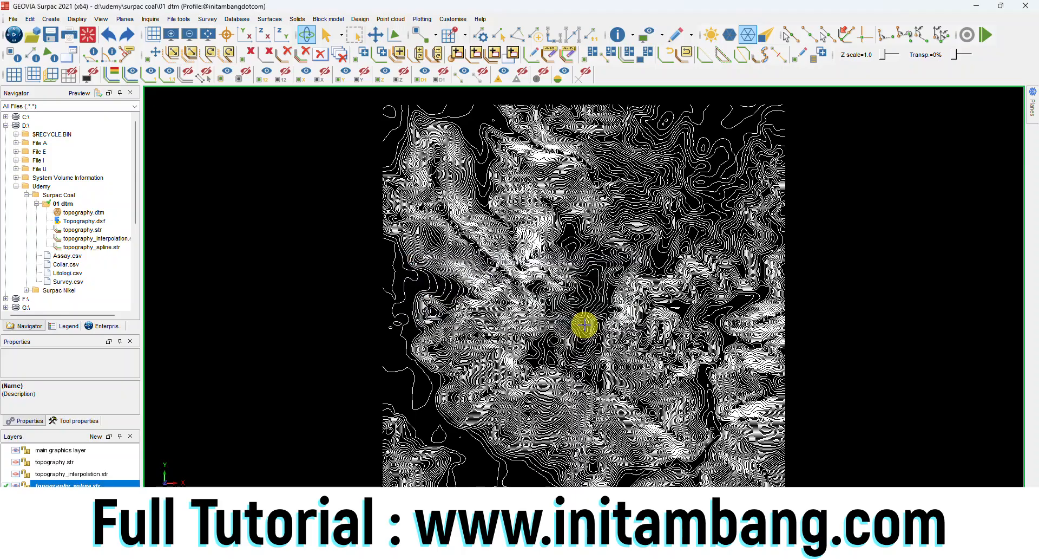
- Save the renumbered spline layer as a binary Surpac string file, overwriting topography_spline.str
left_click(50, 35)
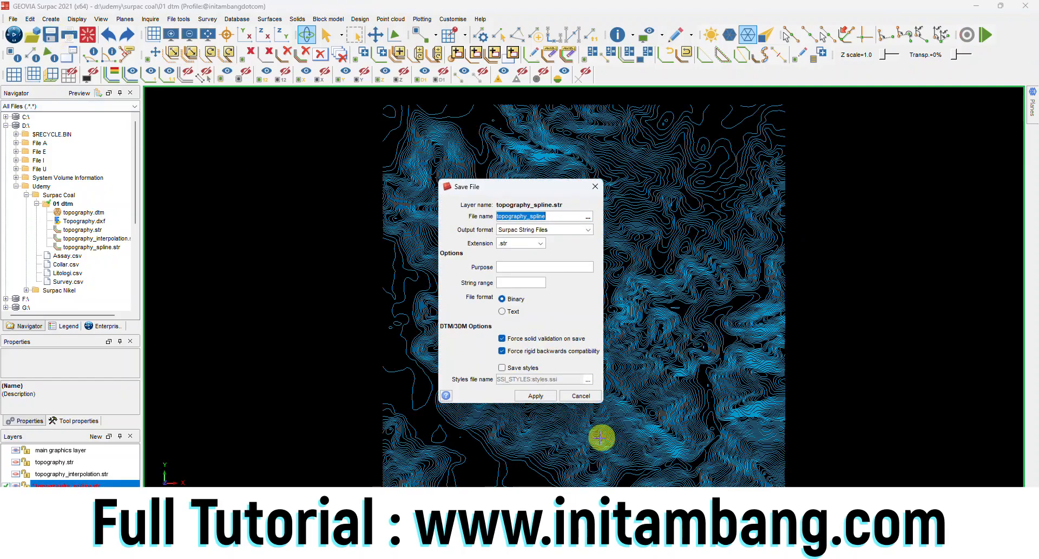
left_click(528, 397)
left_click(534, 321)
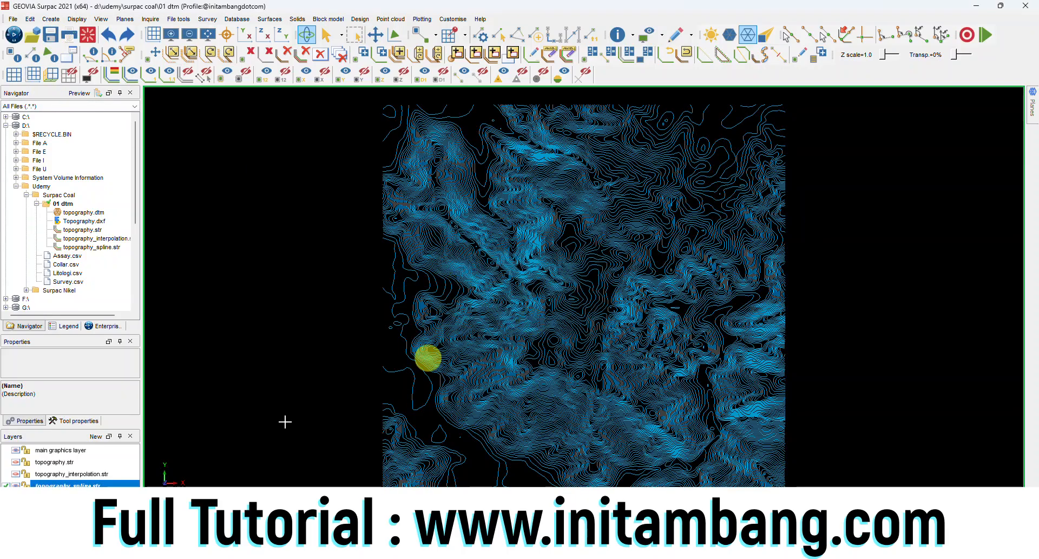
- Show the original, interpolation and spline layers together and compare their overlapping contours up close
left_click(18, 476)
left_click(17, 461)
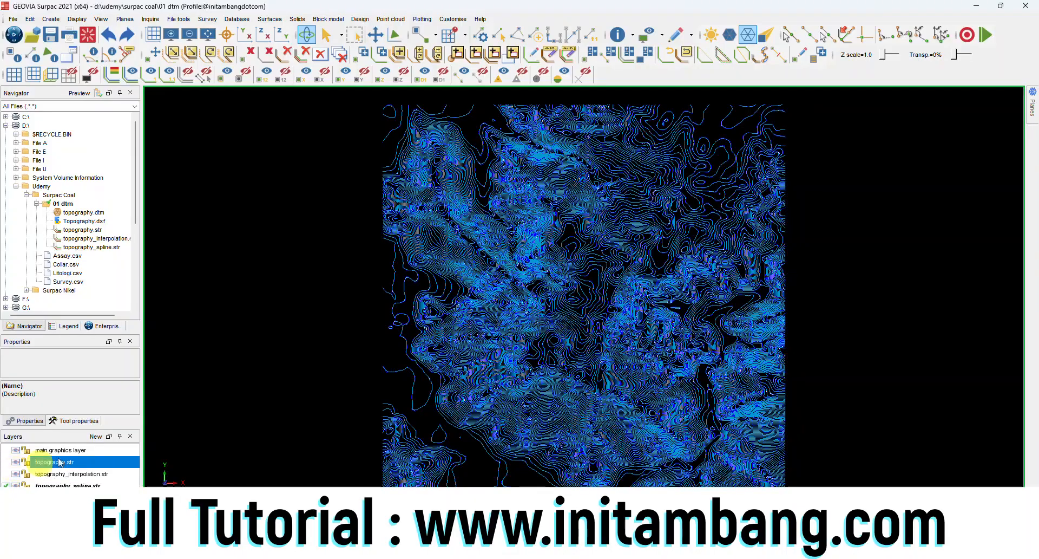
scroll(566, 357, "up", 10)
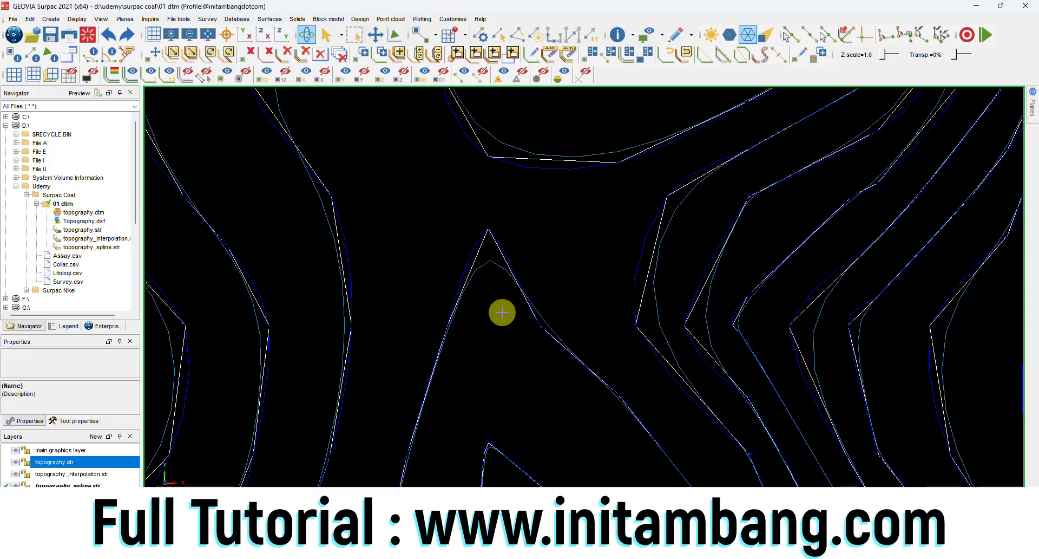
scroll(502, 312, "down", 5)
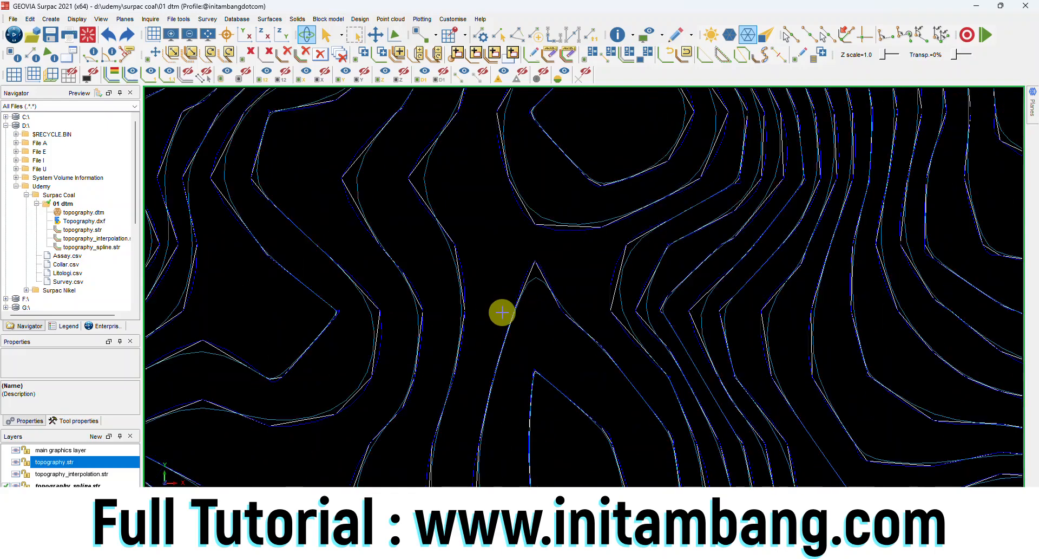
- Compare the topography.str, topography_interpolation.str and topography_spline.str contours by showing each layer on its own
left_click(6, 463)
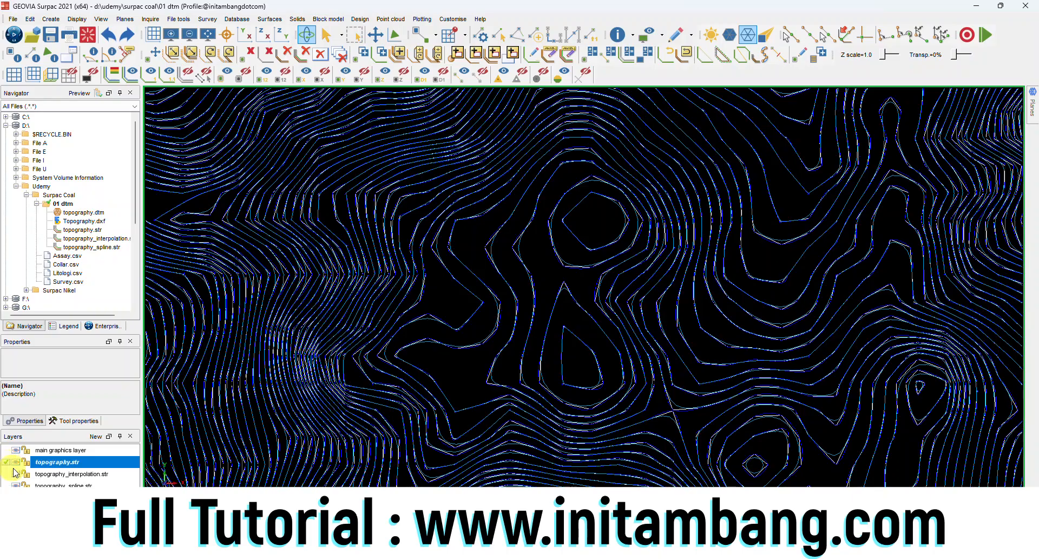
left_click(15, 473)
left_click(12, 484)
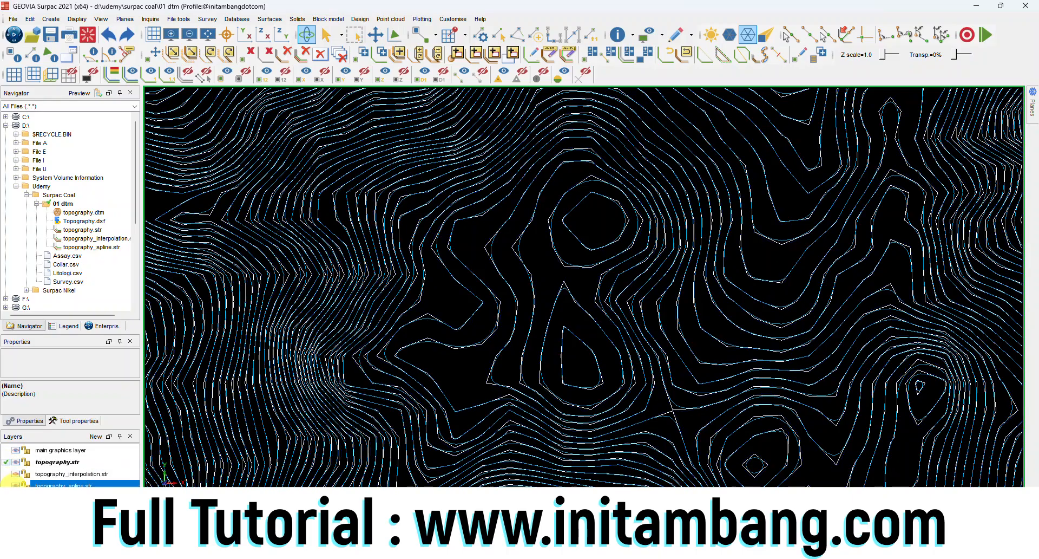
left_click(15, 484)
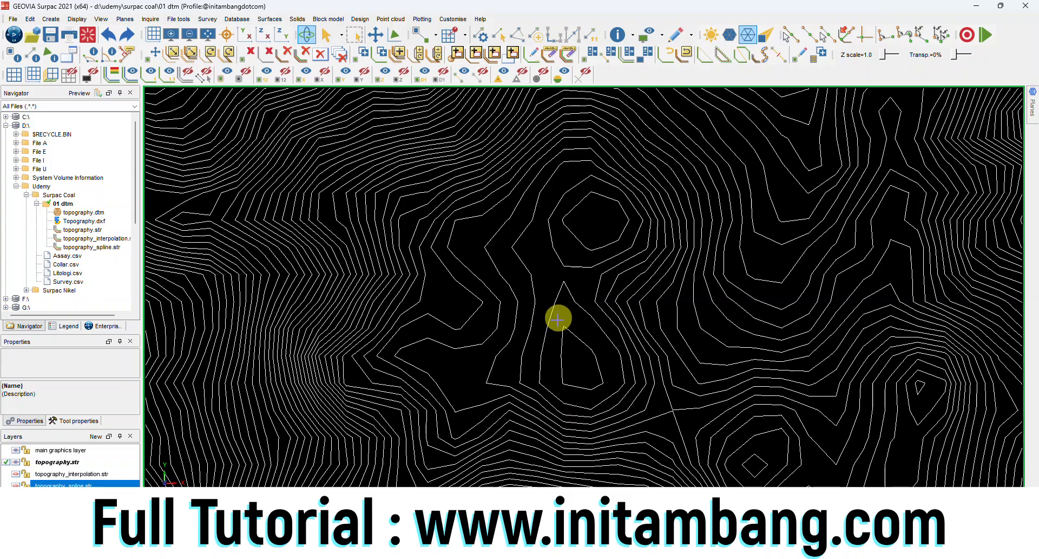
left_click(27, 471)
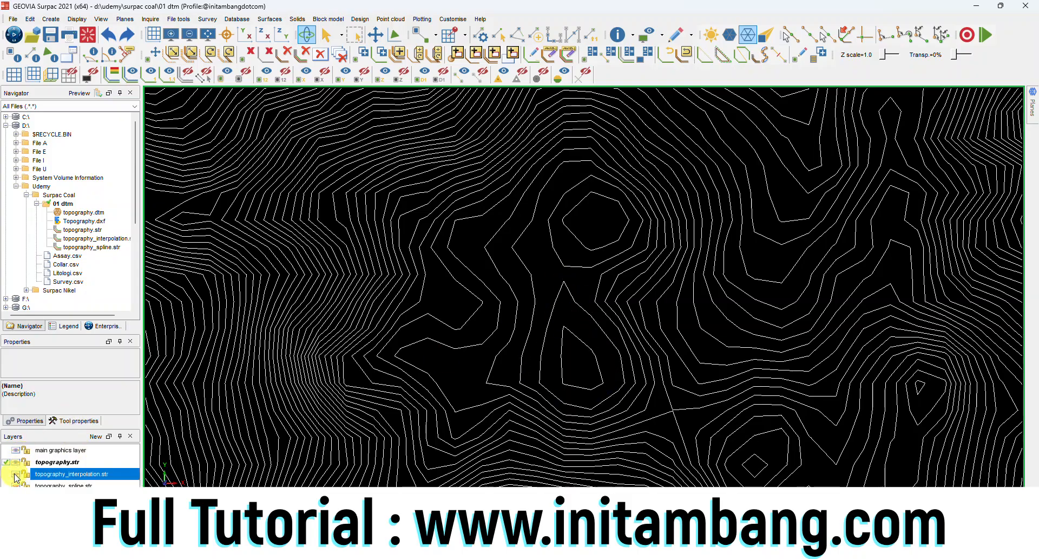
left_click(16, 474)
left_click(15, 462)
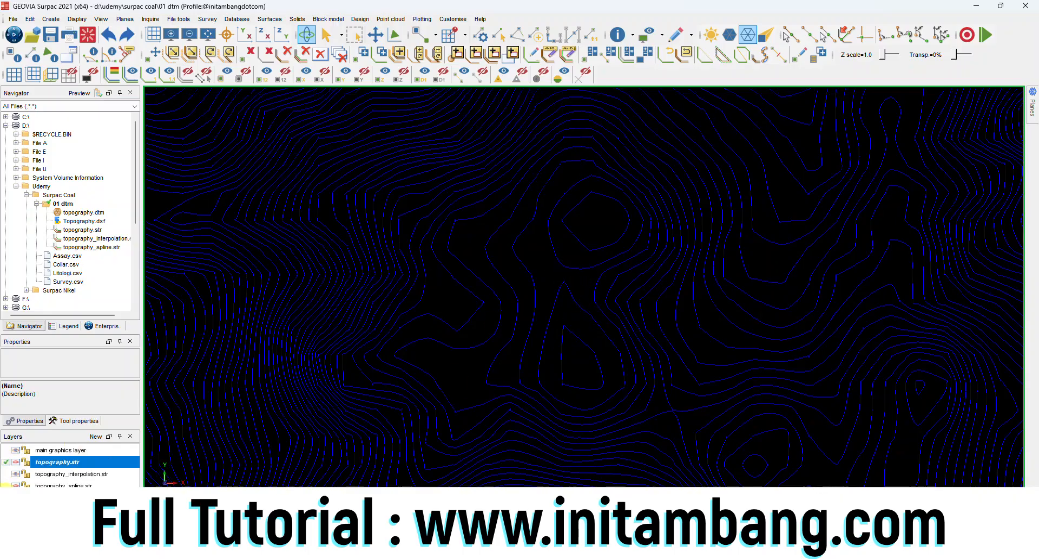
left_click(15, 485)
left_click(16, 473)
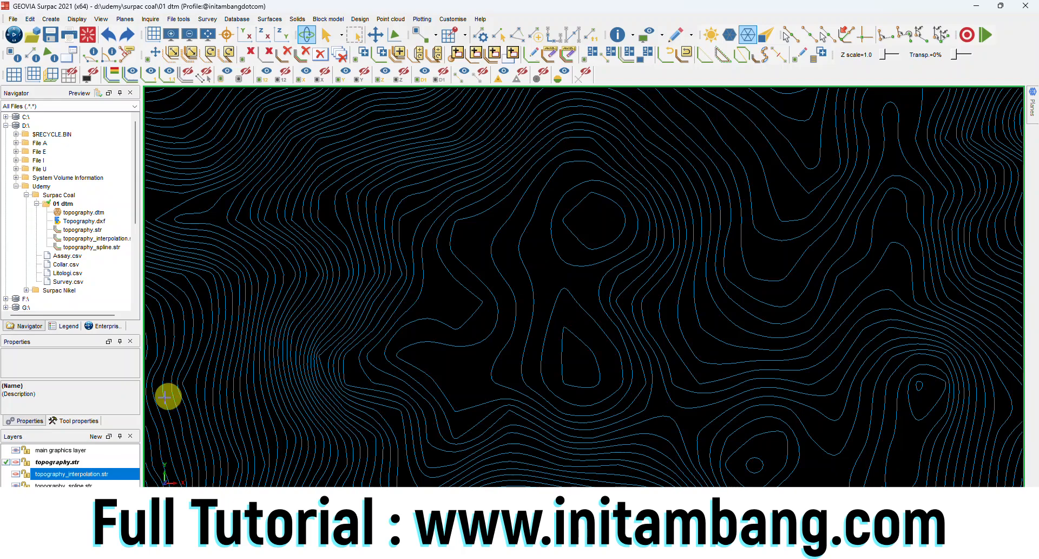
- Clear all layers from the graphics view and open topography.dtm to view the original surface
left_click(90, 36)
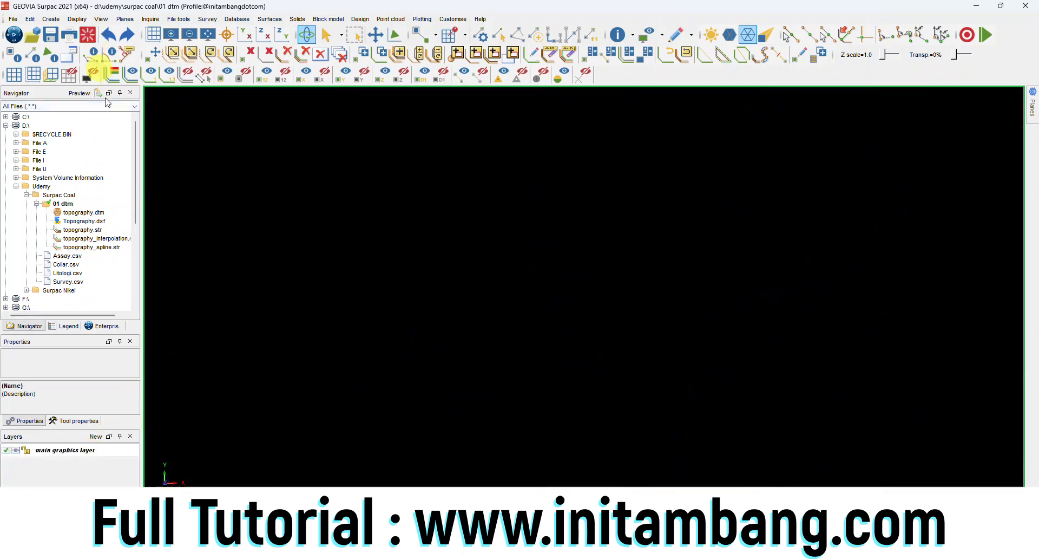
right_click(101, 250)
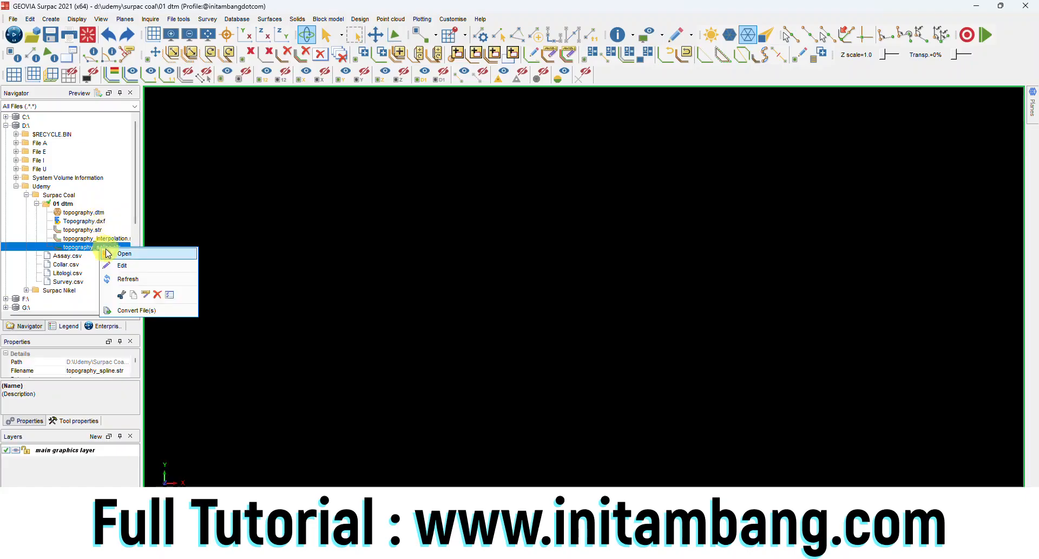
key("Escape")
left_click(87, 212)
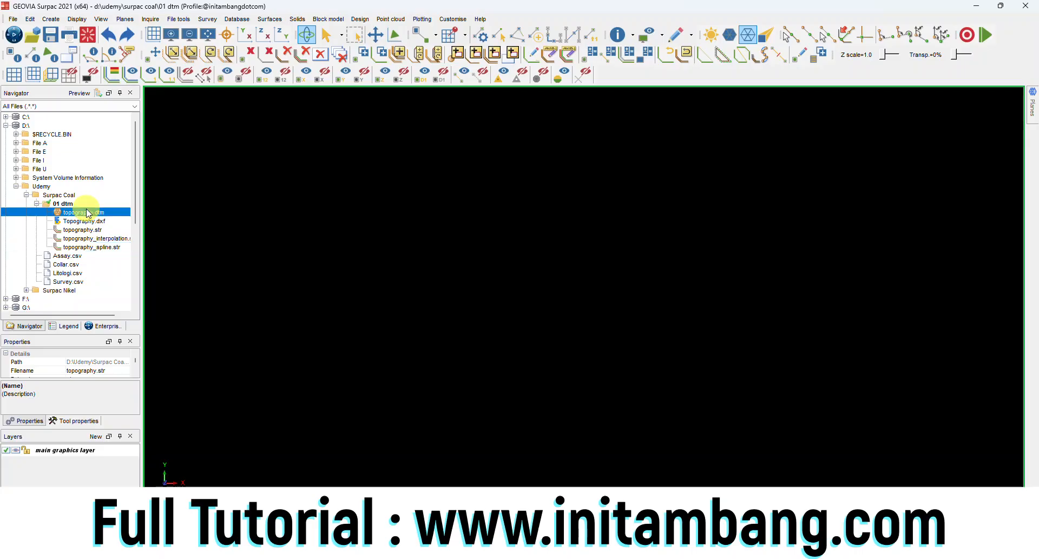
right_click(88, 215)
left_click(105, 218)
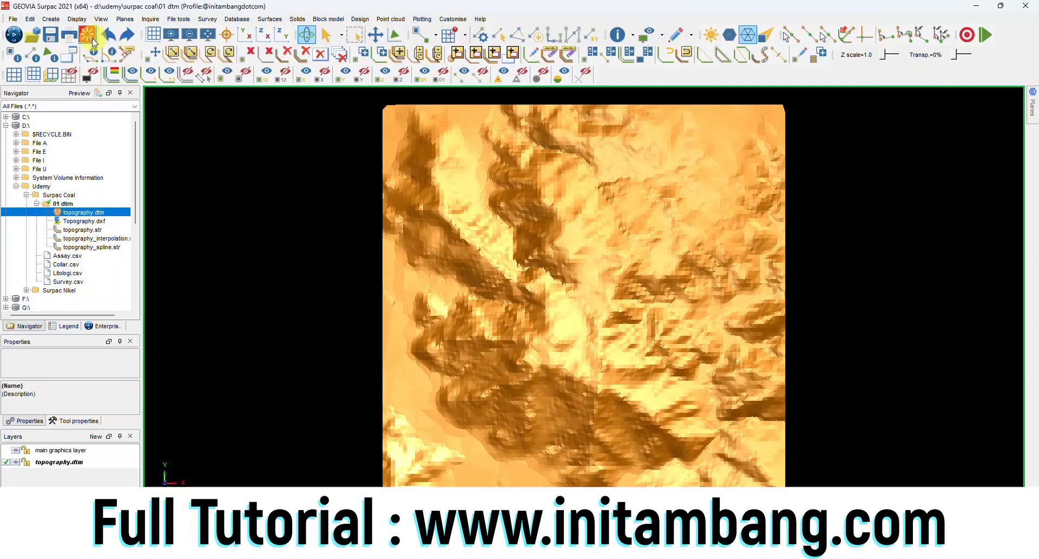
- Clear the original surface from the graphics view and open topography_spline.str
left_click(91, 73)
left_click(91, 247)
right_click(92, 247)
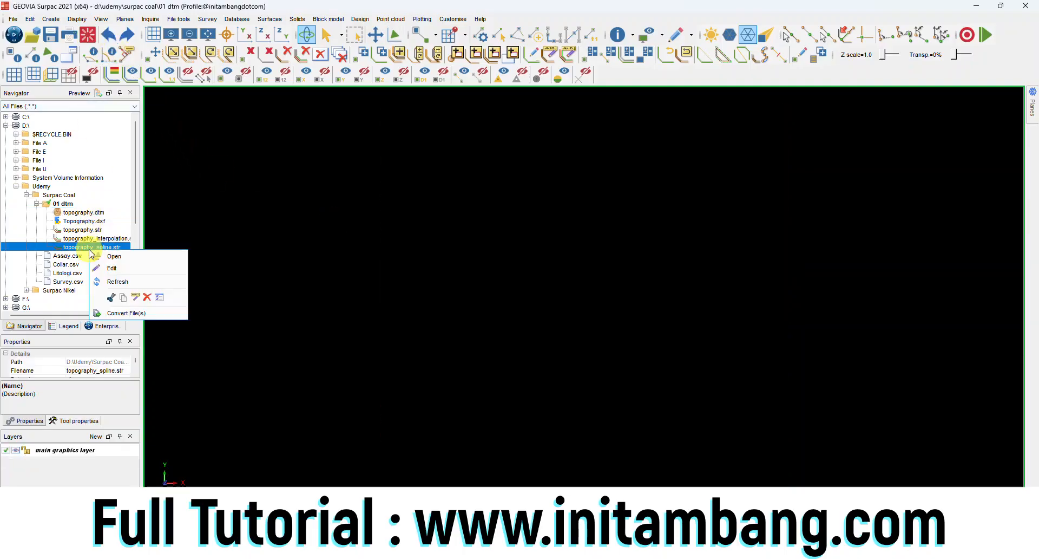
left_click(107, 255)
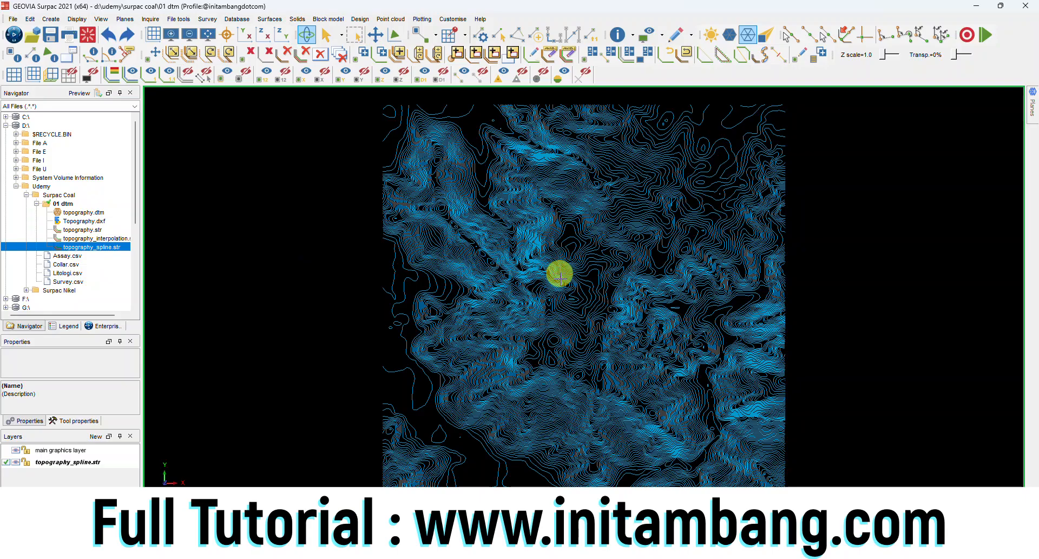
- Create a DTM from the topography_spline.str layer with object ID 1 on the XY plane
left_click(276, 21)
left_click(277, 30)
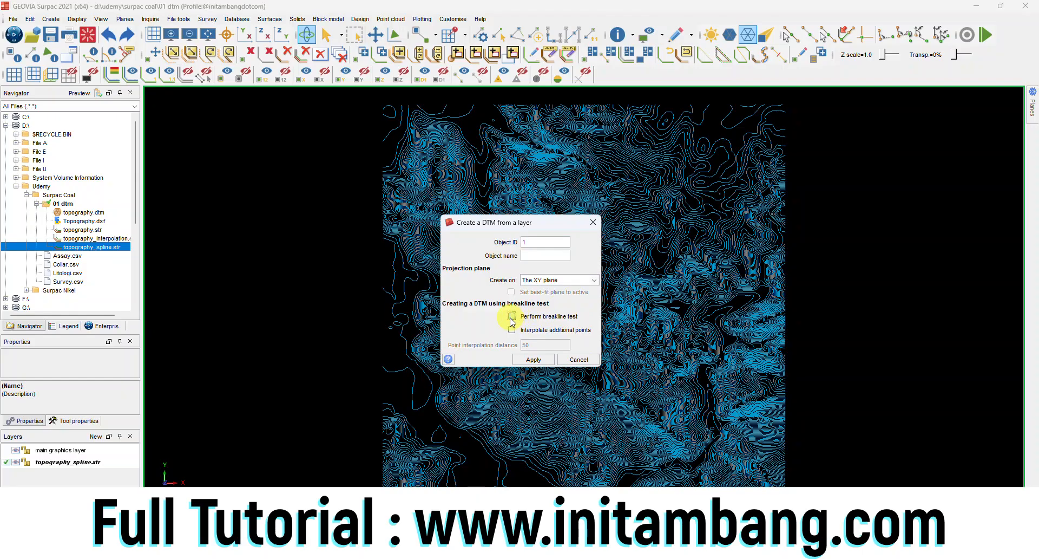
left_click(536, 359)
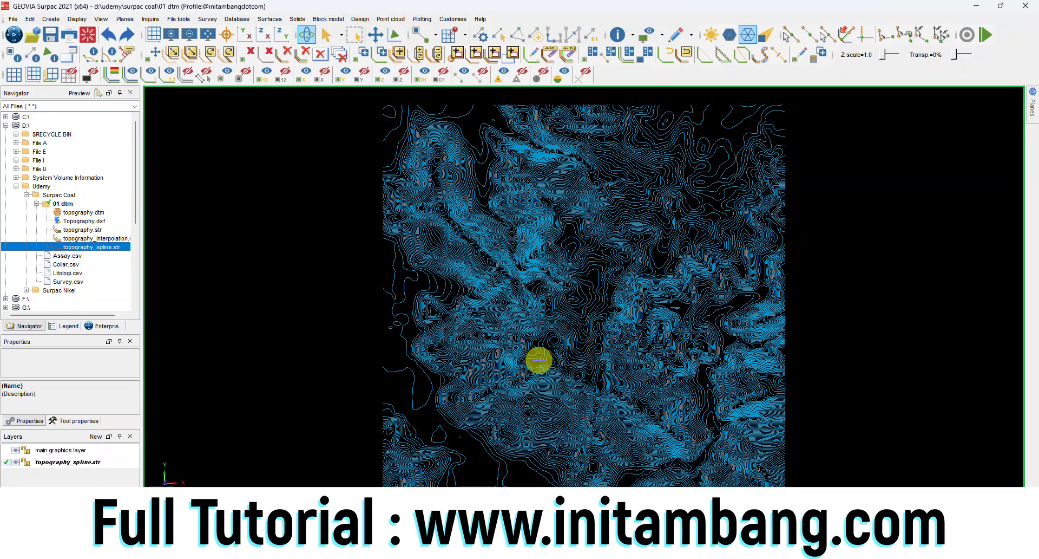
mouse_move(538, 360)
left_mouse_down()
mouse_move(579, 360)
mouse_move(593, 332)
left_mouse_up()
- Save the spline surface as the binary Surpac DTM file topography_spline.dtm and clear the graphics view
left_click(32, 35)
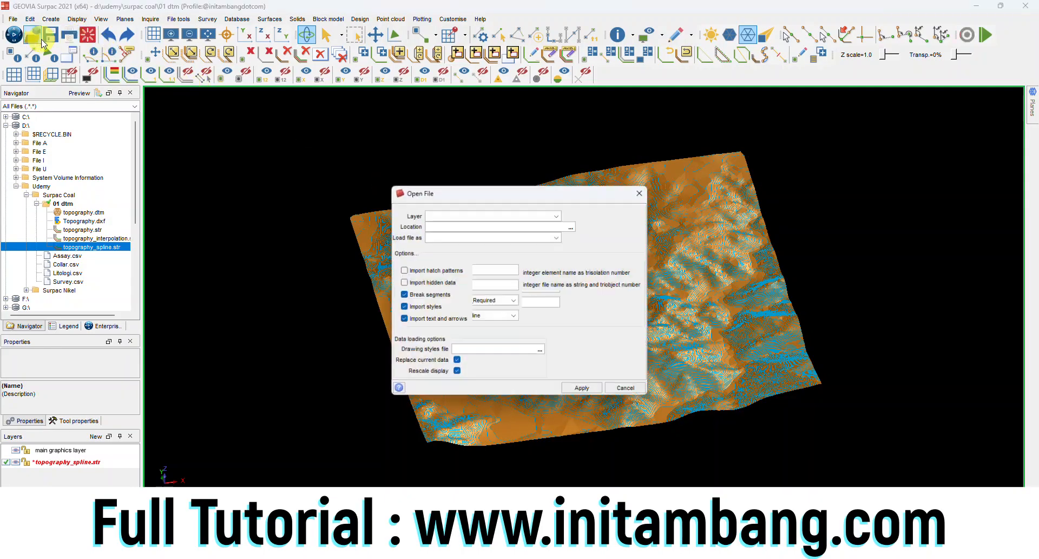
left_click(622, 392)
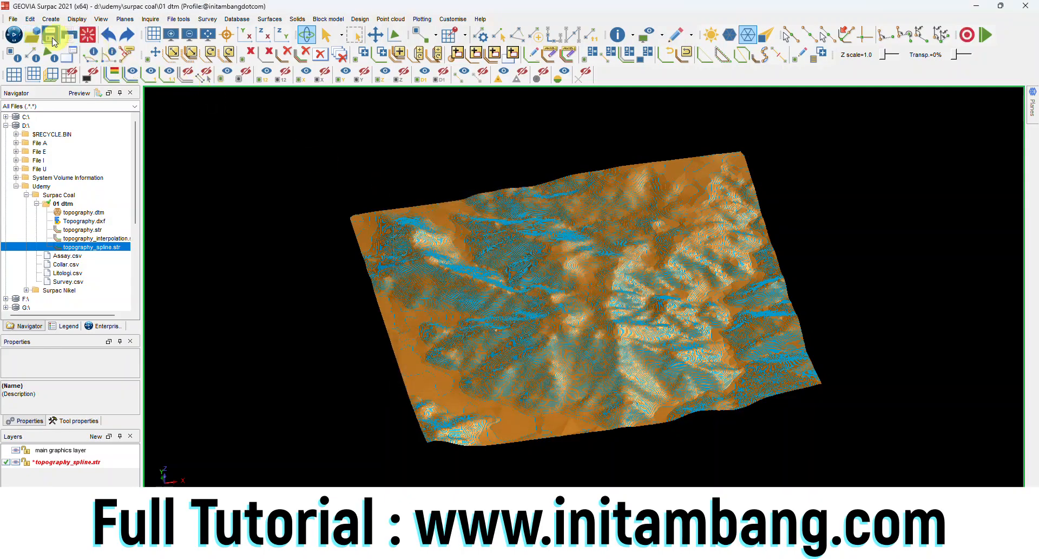
key("ctrl+s")
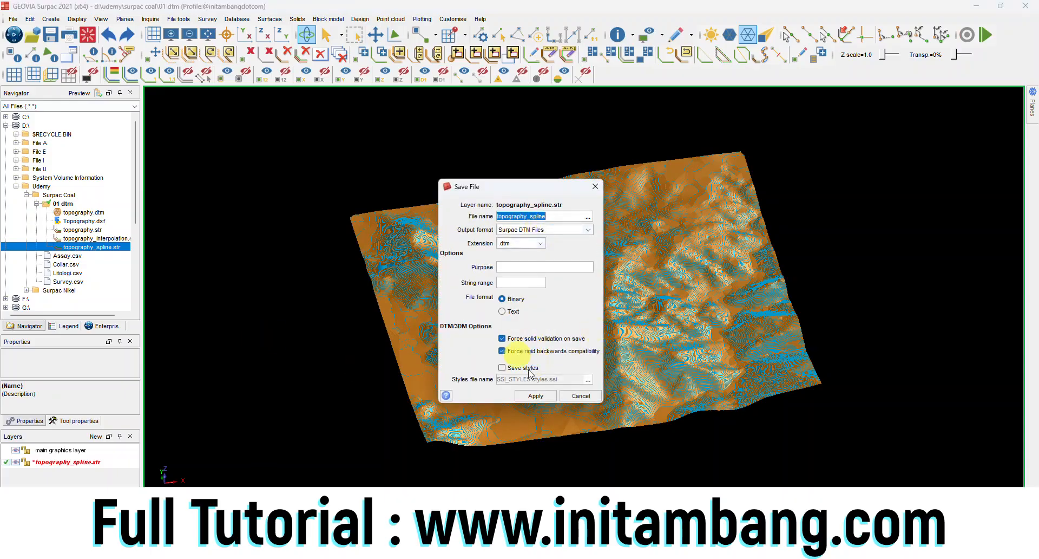
left_click(532, 396)
left_click(525, 322)
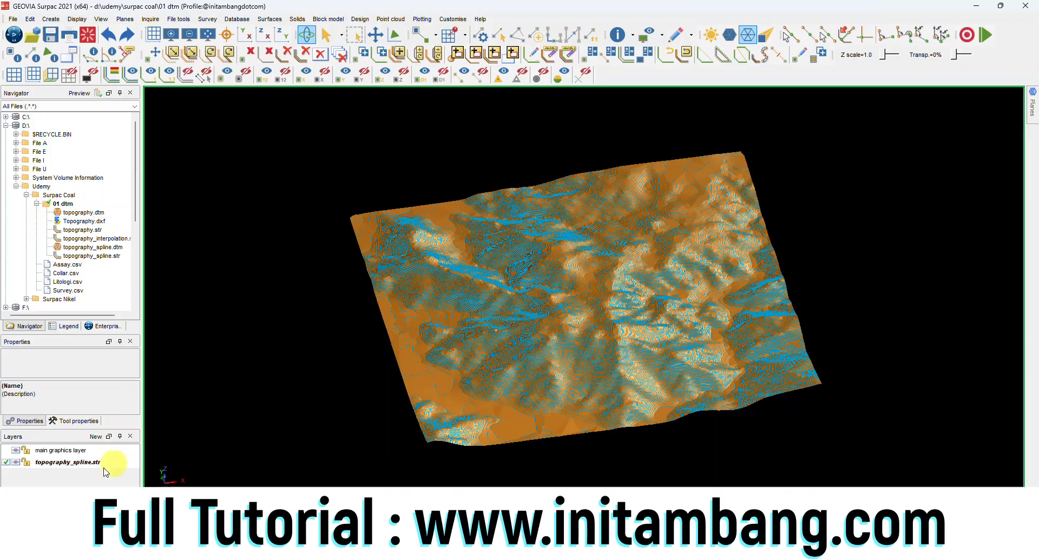
left_click(87, 34)
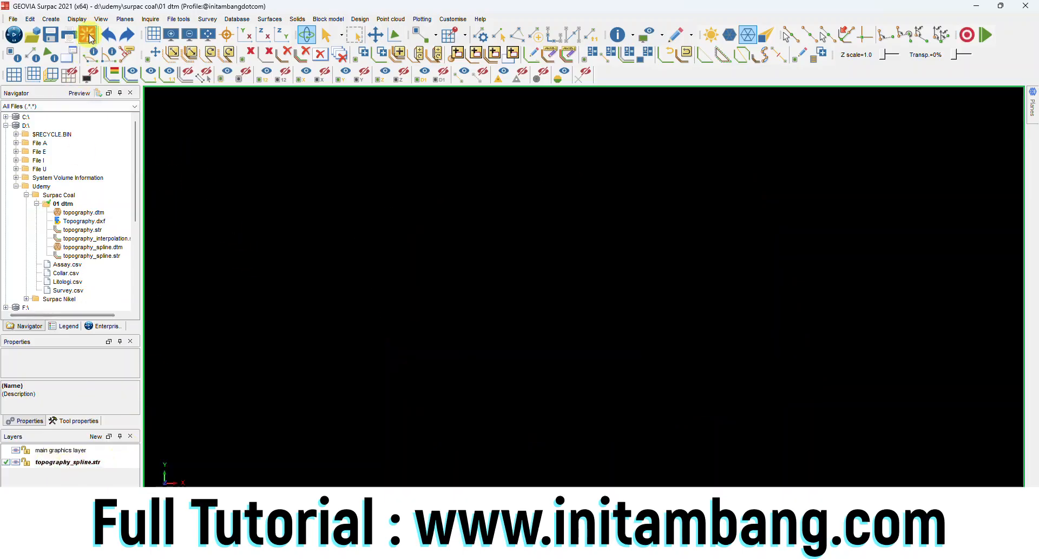
- Open topography_spline.dtm in the graphics view, inspect the surface in 3D and return to the full plan view
left_click(89, 247)
right_click(92, 246)
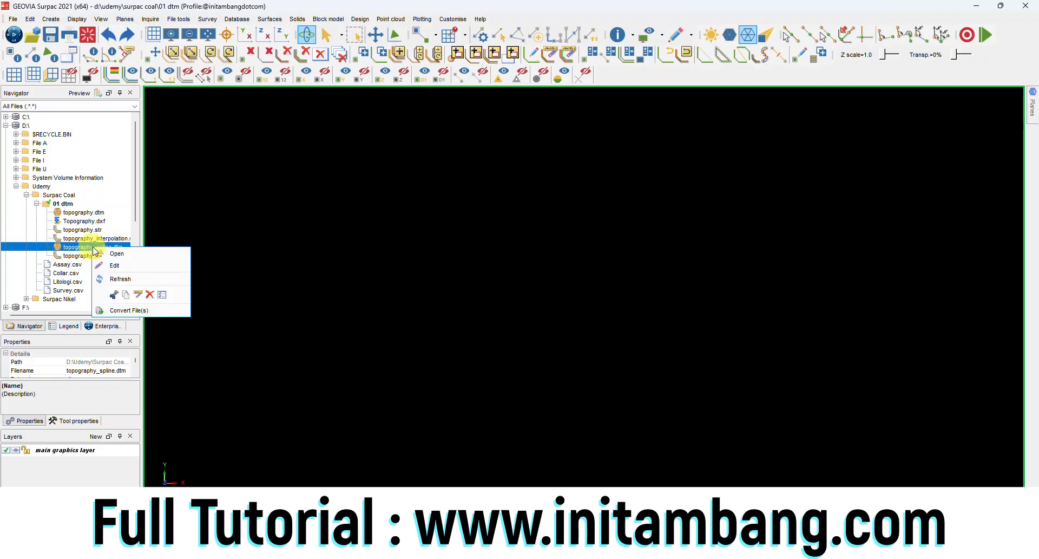
left_click(102, 250)
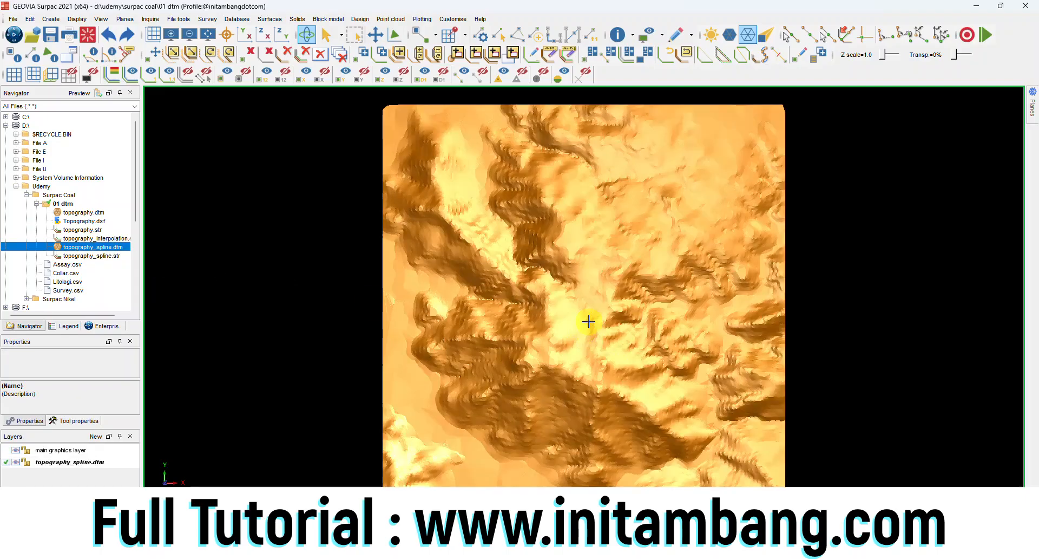
left_click_drag(545, 353, 575, 365)
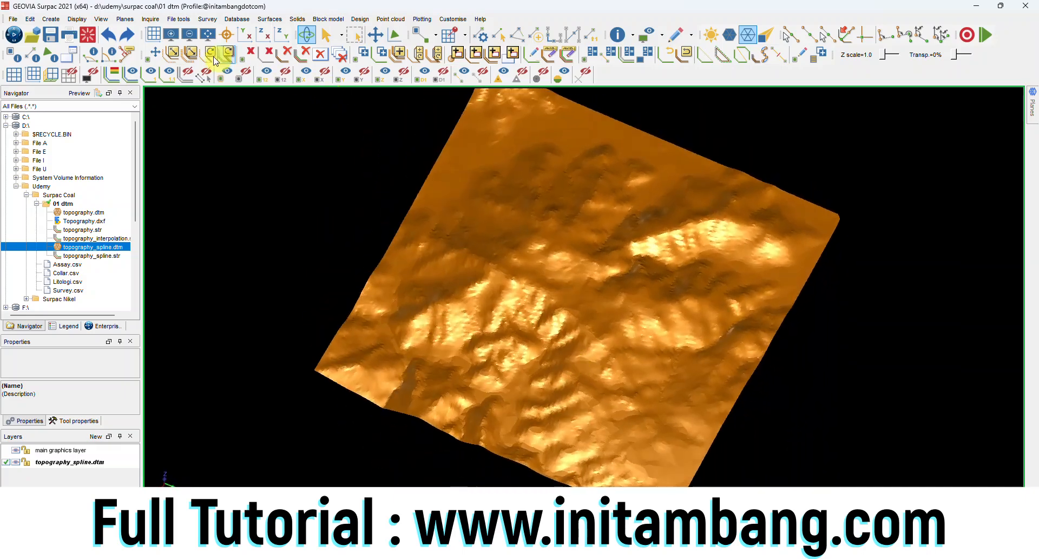
left_click(207, 36)
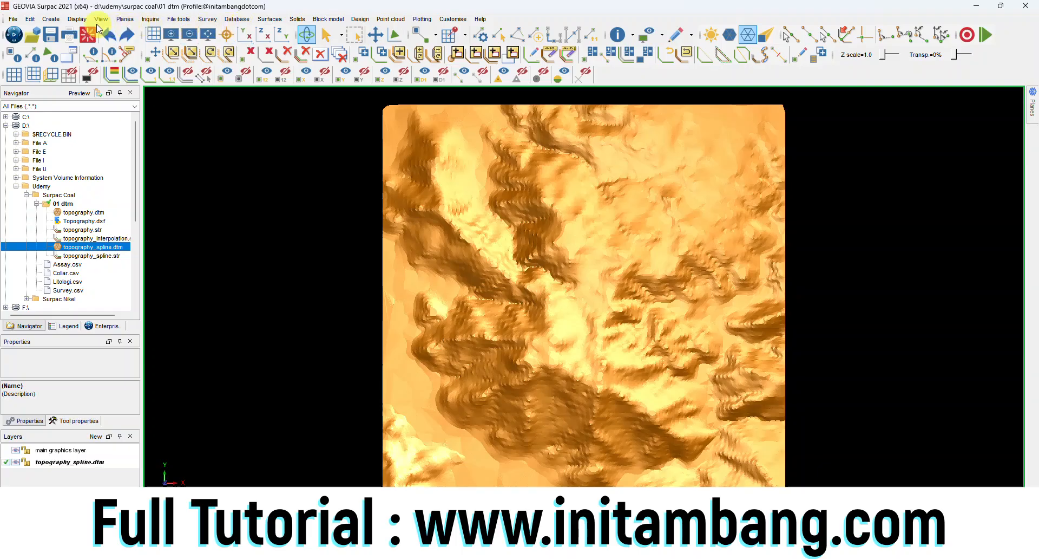
- Review the colour banding types for topography_spline.dtm: none, bands of specified size, set number of bands and range for bands
left_click(76, 20)
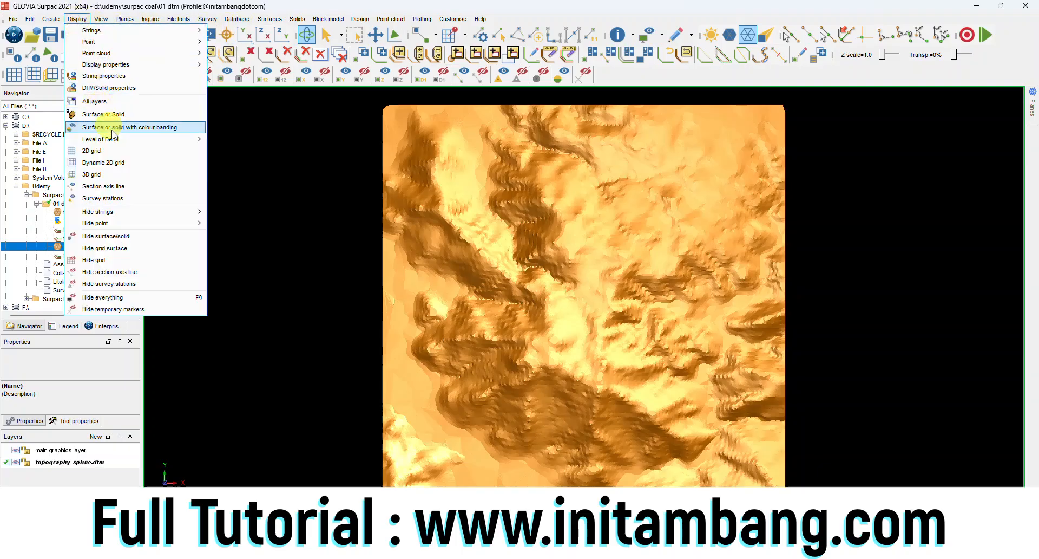
left_click(130, 128)
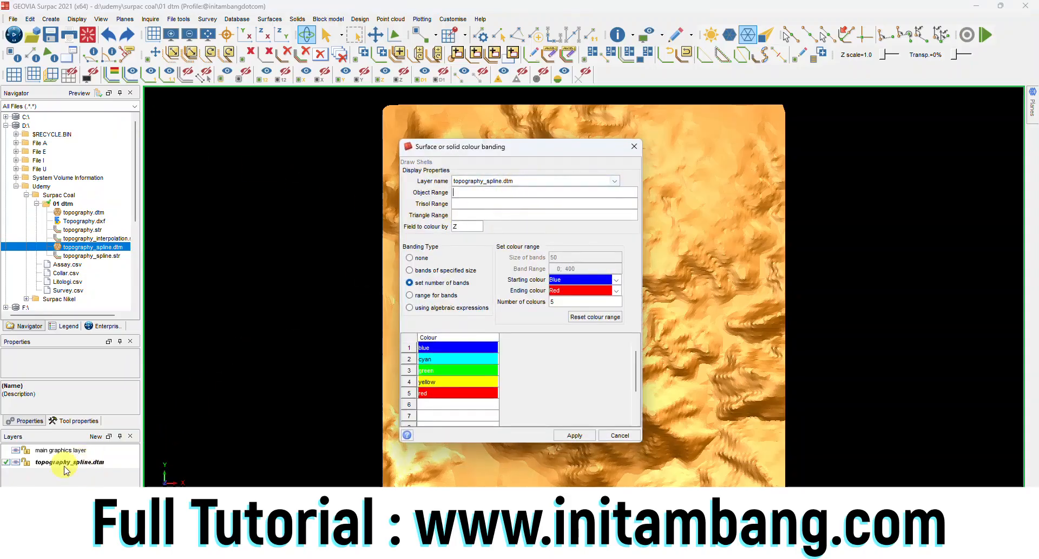
left_click(487, 189)
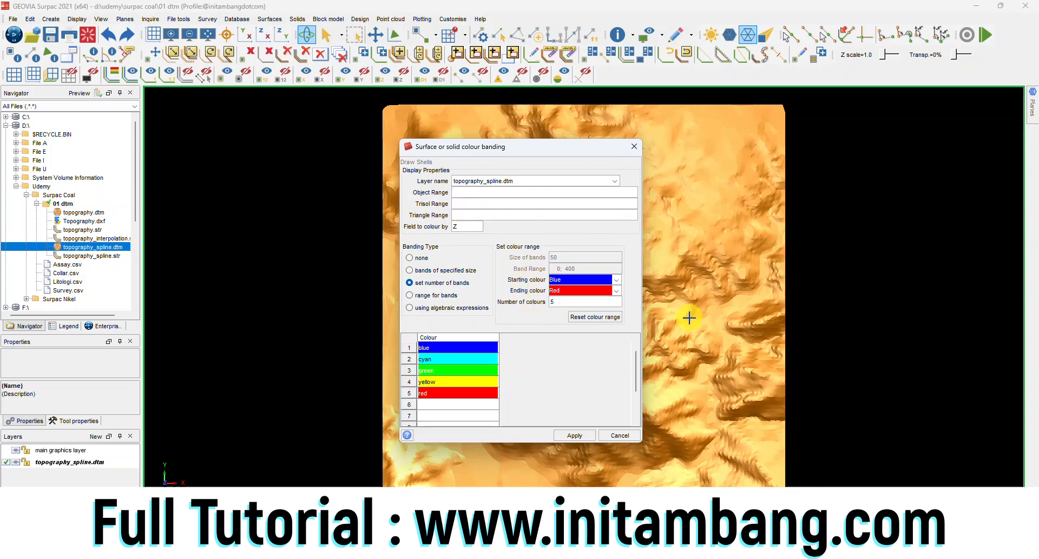
left_click(428, 258)
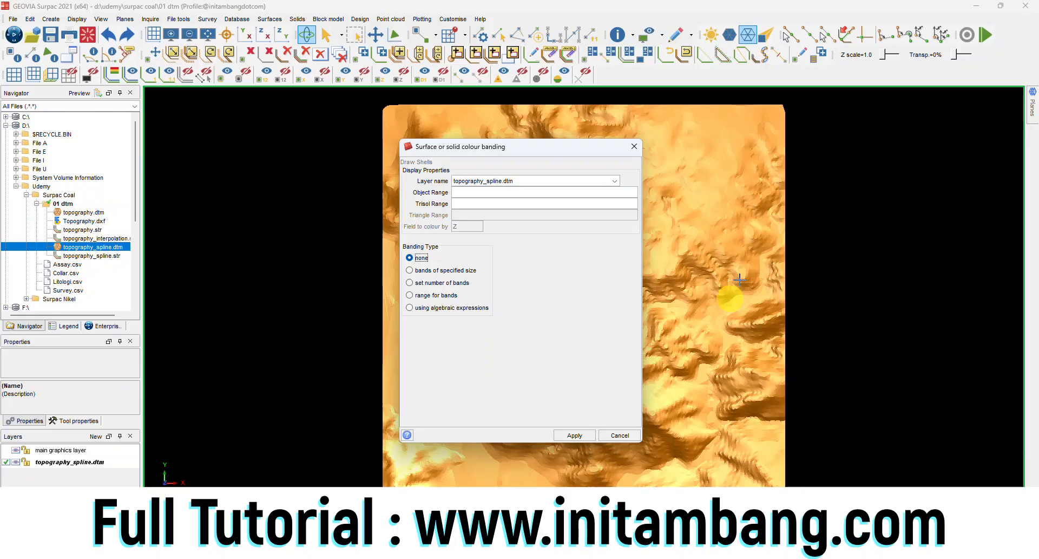
left_click(410, 271)
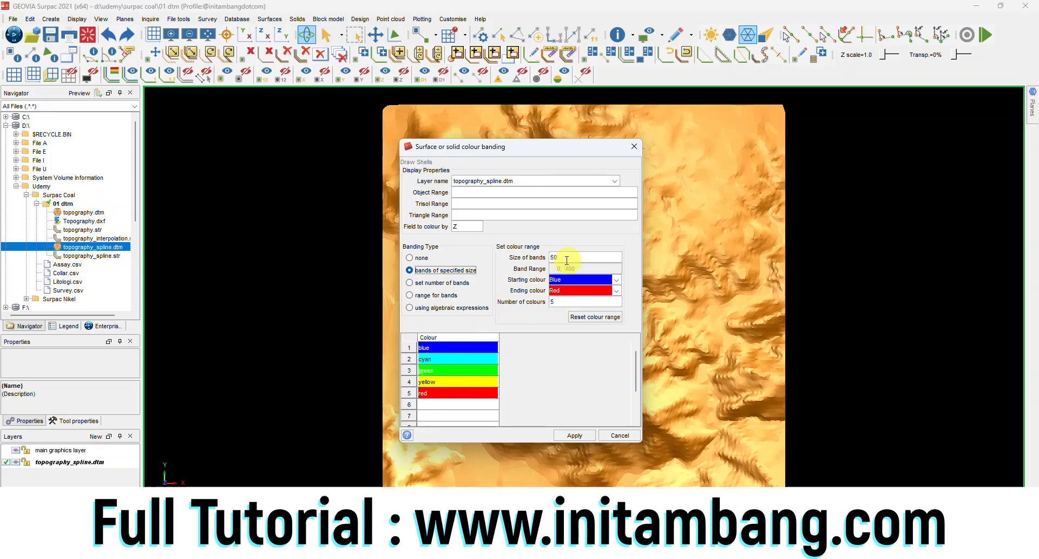
left_click(440, 283)
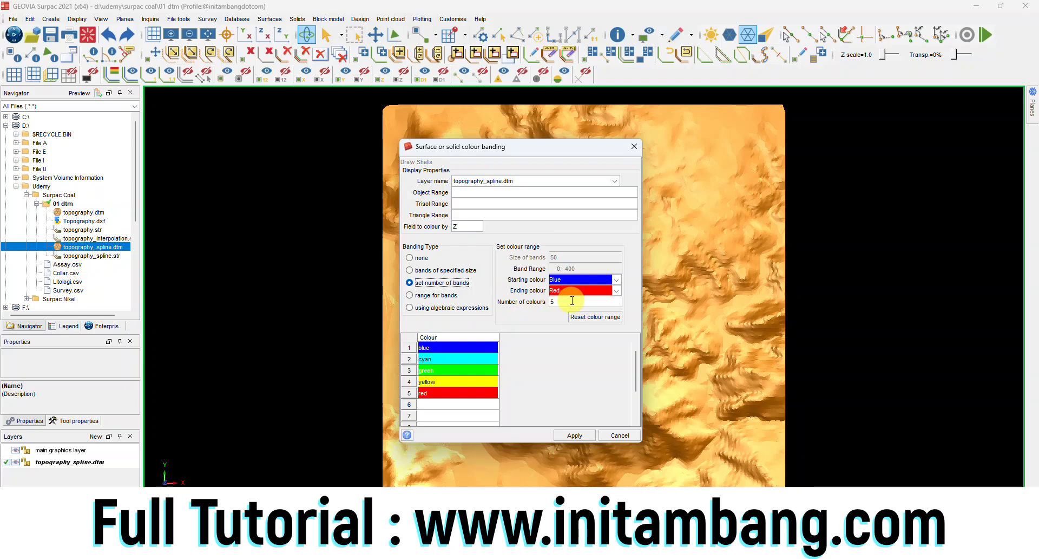
left_click(419, 297)
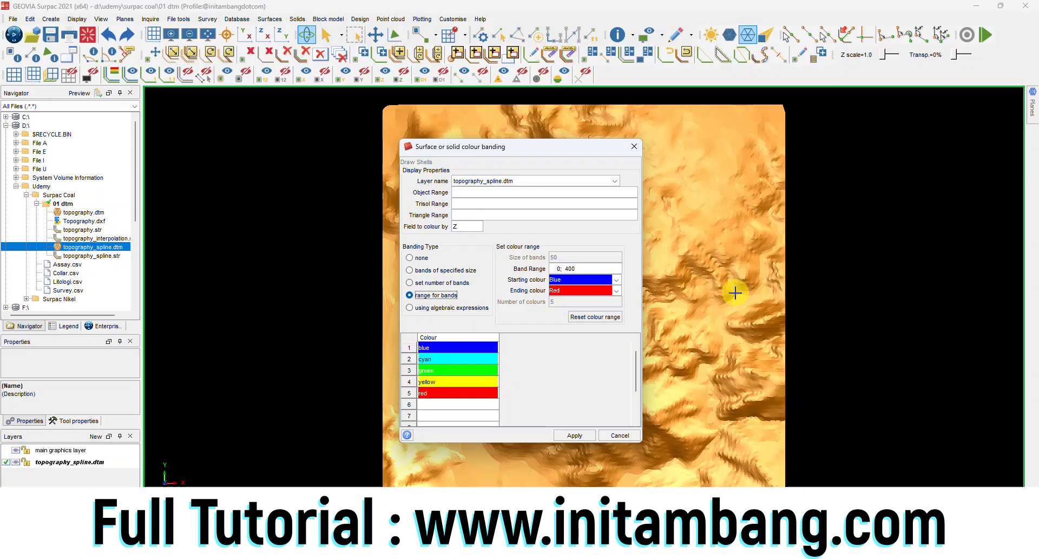
left_click(410, 283)
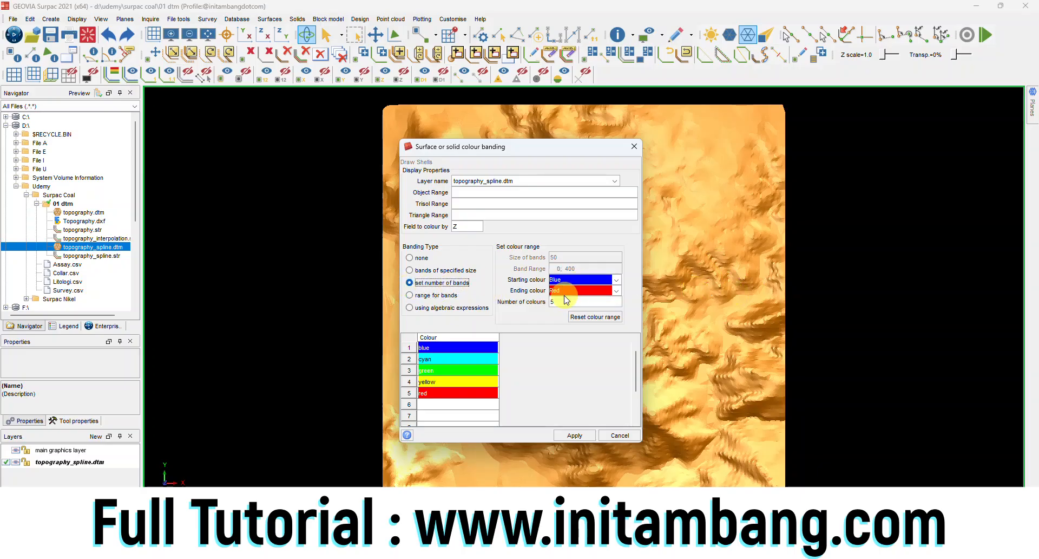
type("5")
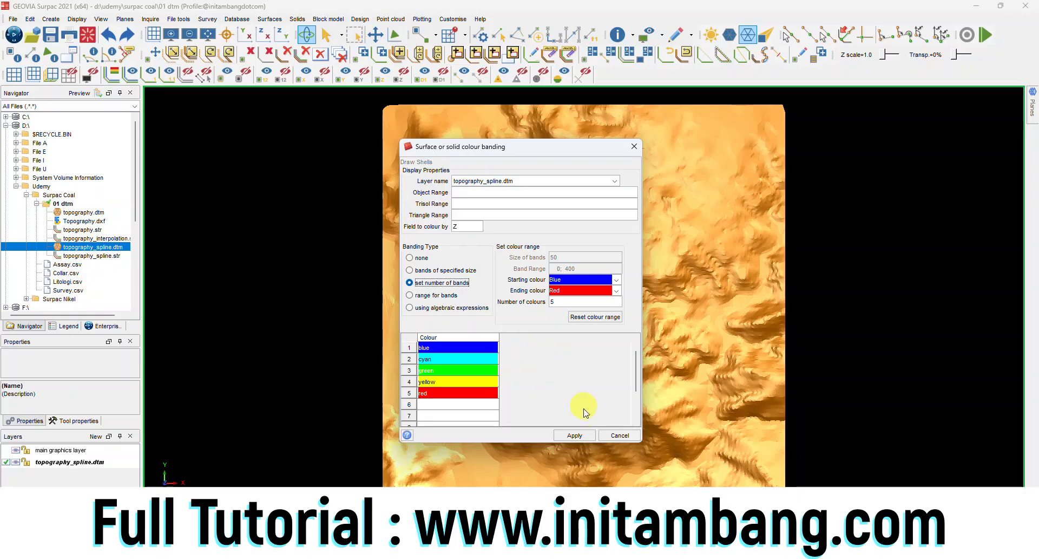
left_click(618, 435)
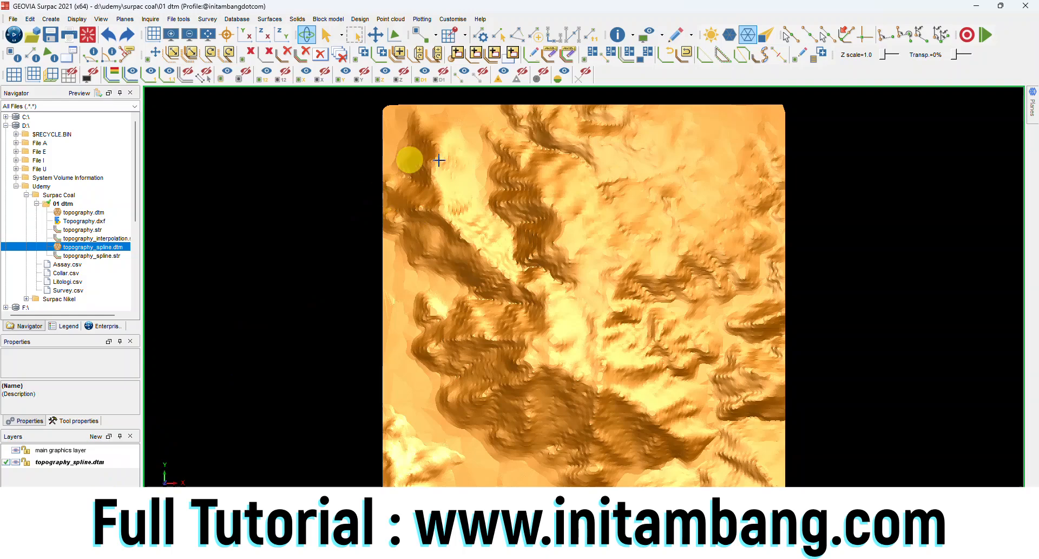
- Report the layer extents of topography_spline.dtm and examine the surface's relief in 3D
left_click(150, 19)
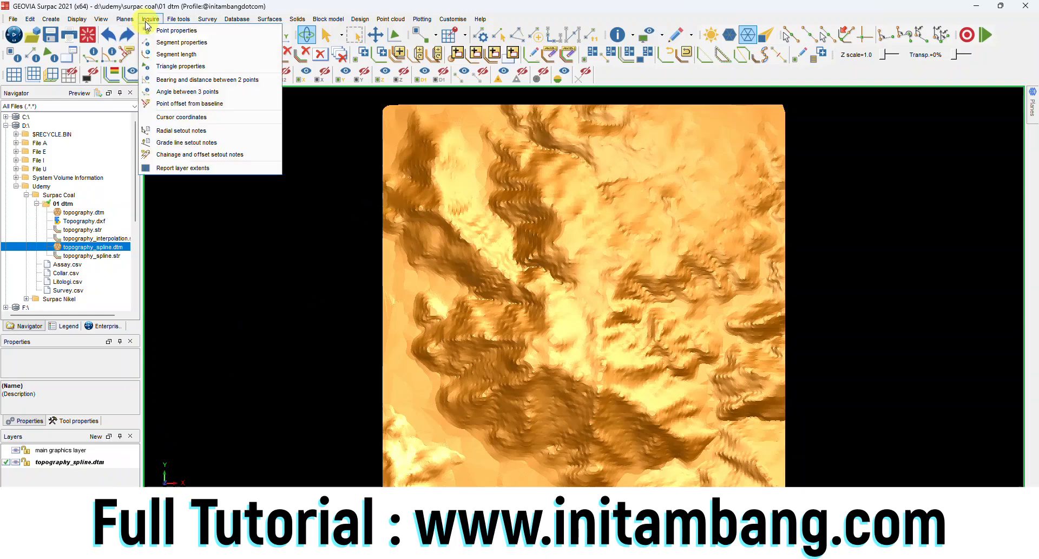
left_click(197, 170)
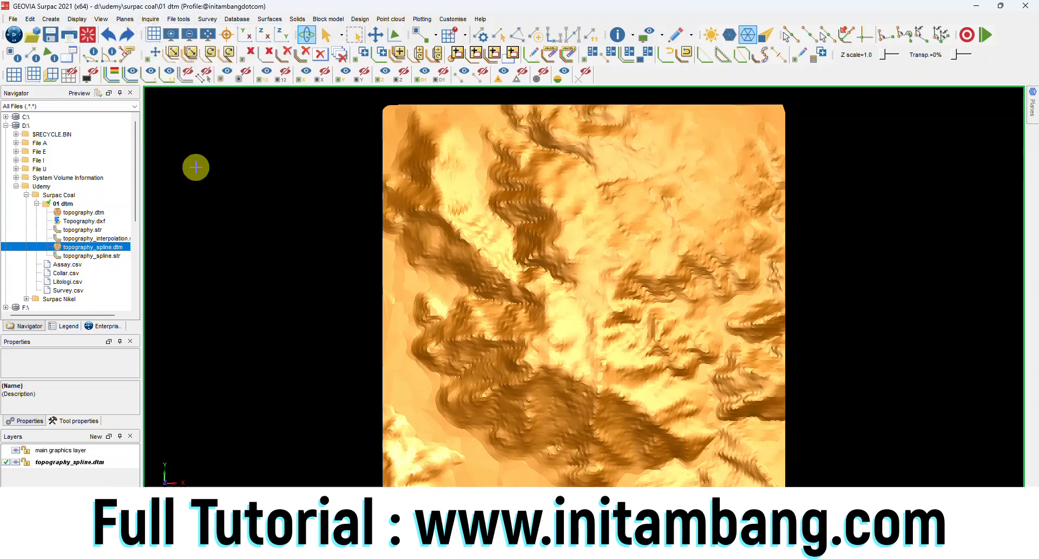
left_click(350, 355)
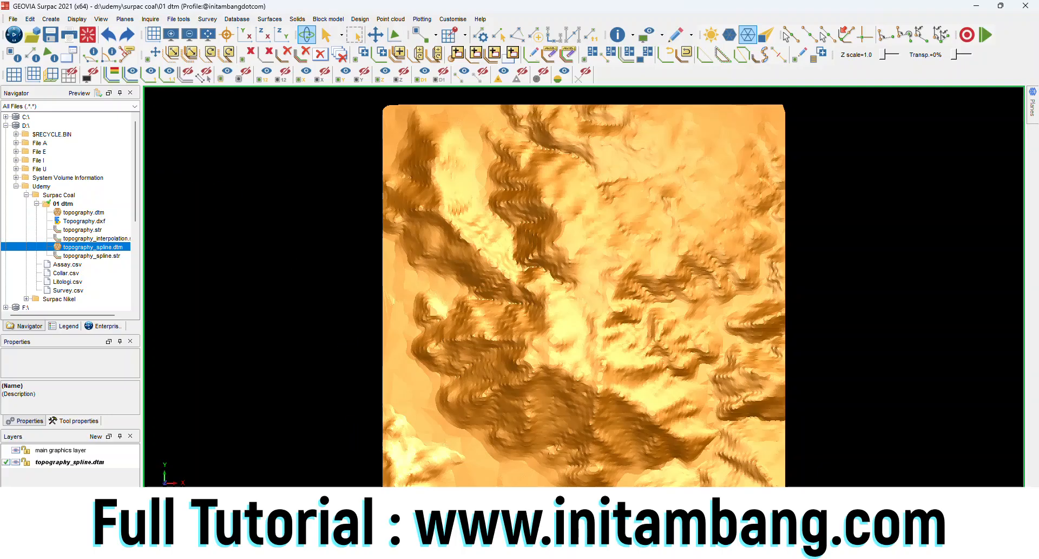
mouse_move(437, 408)
left_mouse_down()
mouse_move(548, 336)
mouse_move(606, 368)
mouse_move(654, 355)
mouse_move(515, 348)
mouse_move(501, 442)
mouse_move(506, 418)
mouse_move(615, 436)
mouse_move(318, 104)
left_mouse_up()
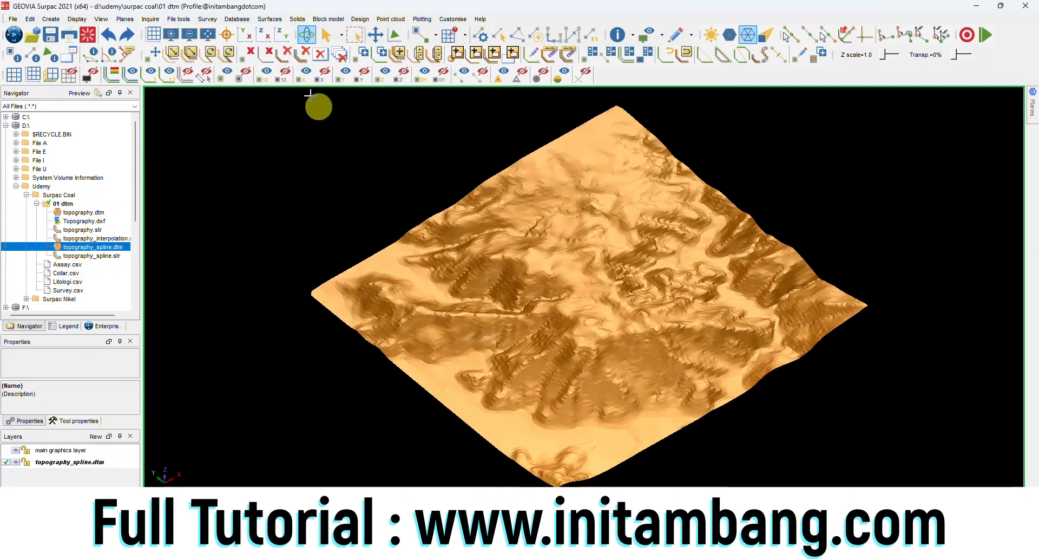
left_click(218, 46)
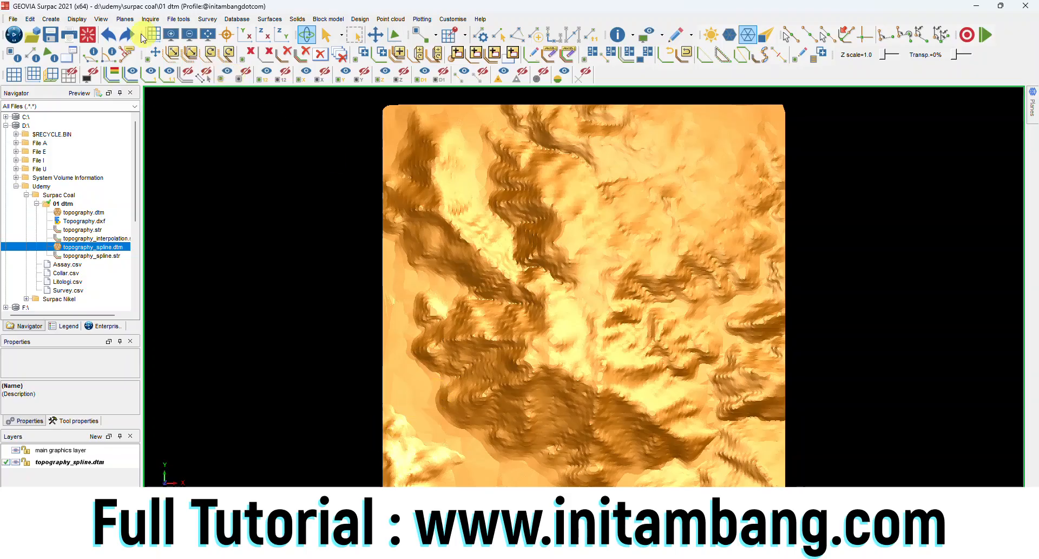
- Colour the topography_spline.dtm surface by Z with a set number of 5 bands from blue to red
left_click(77, 19)
left_click(100, 128)
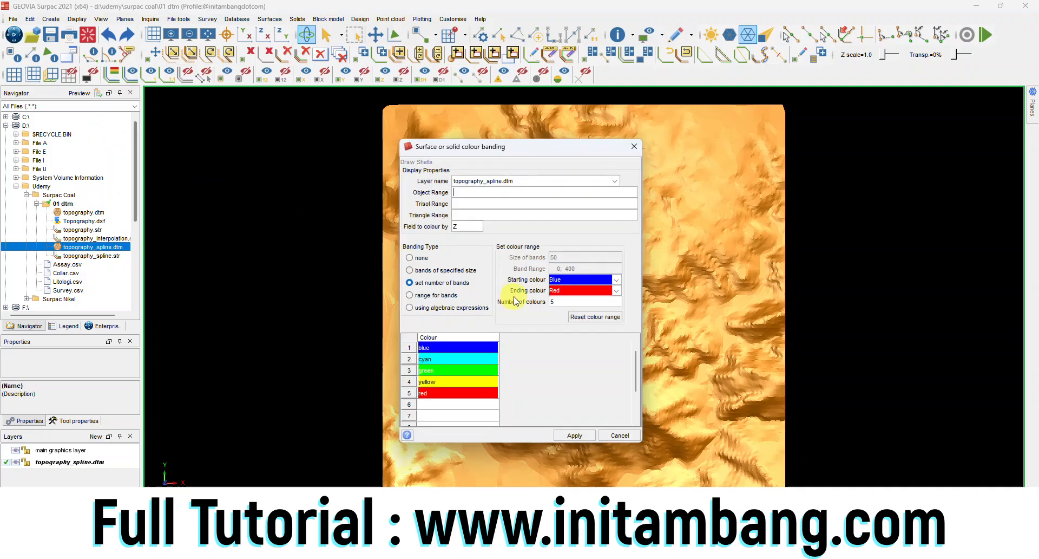
left_click(425, 283)
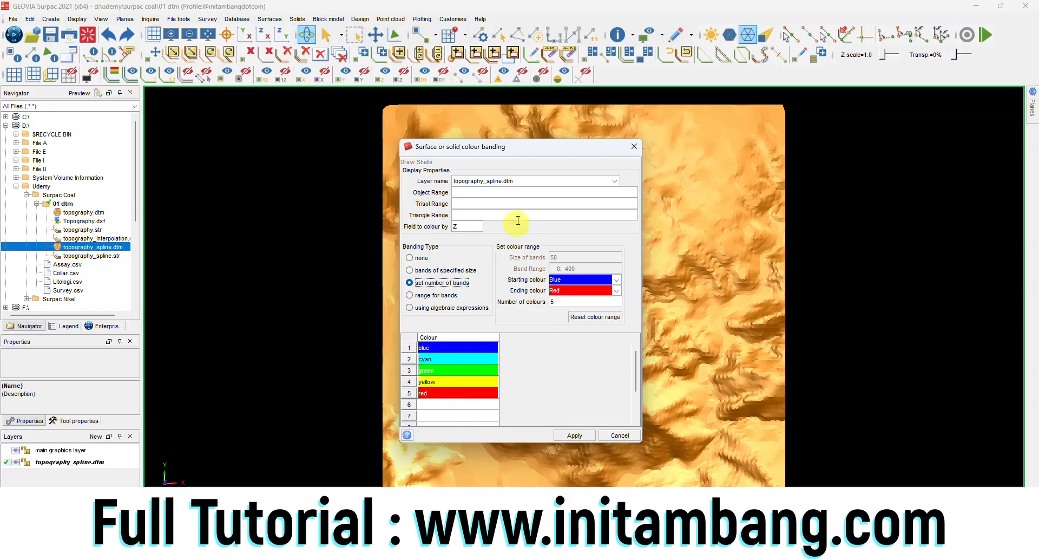
left_click(573, 437)
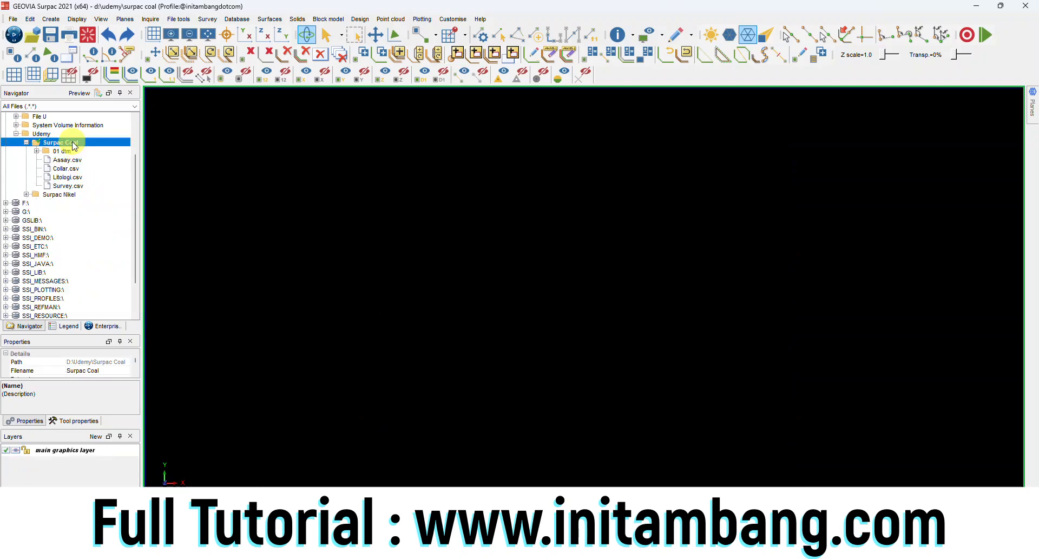
- Create a folder named 02 database in Surpac Coal and set it as the work directory
right_click(73, 141)
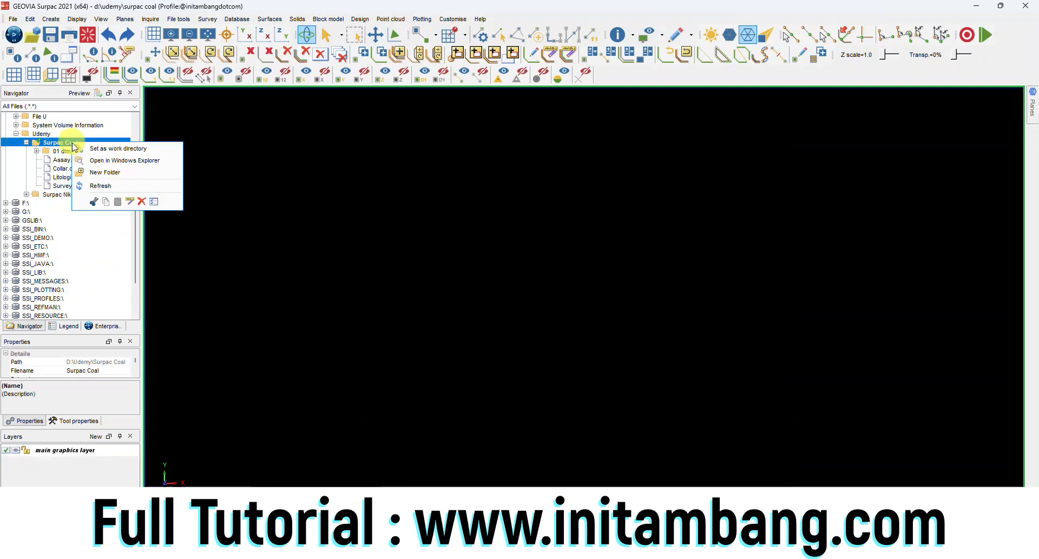
left_click(106, 171)
type("02 database")
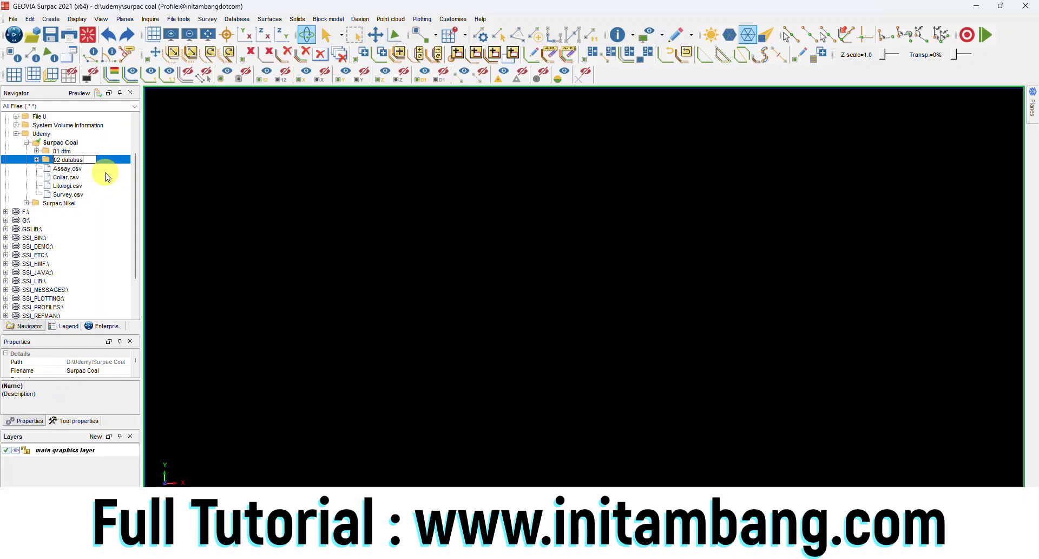
key("Return")
right_click(79, 161)
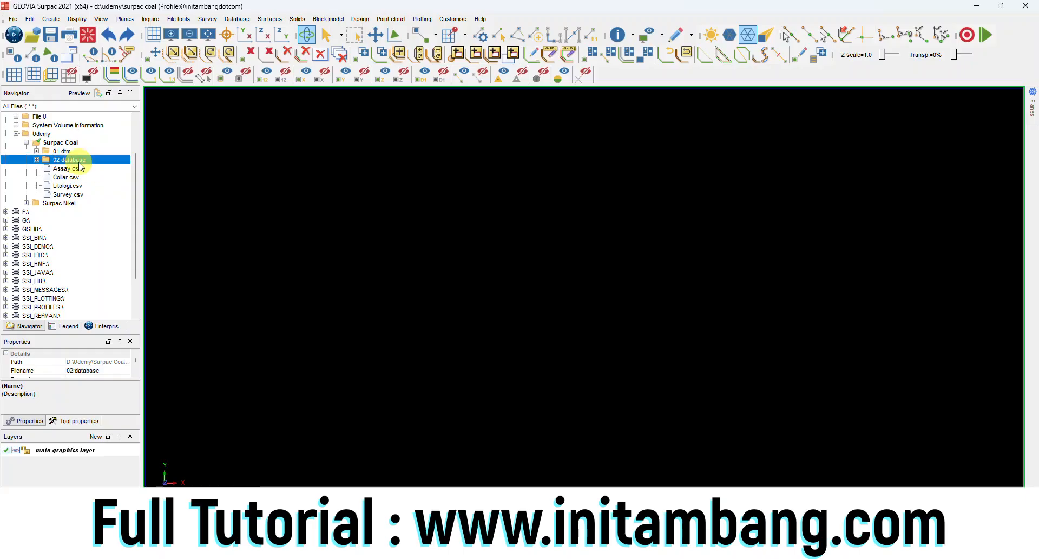
left_click(86, 166)
- Move Assay.csv, Collar.csv, Litologi.csv and Survey.csv into the 02 database folder
left_click(65, 169)
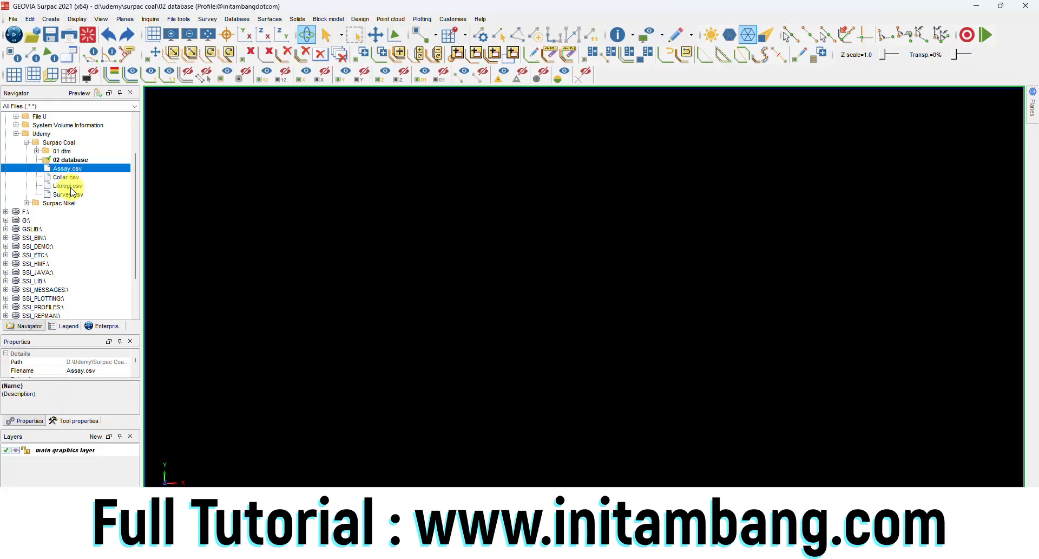
left_click(69, 193, "shift")
right_click(74, 190)
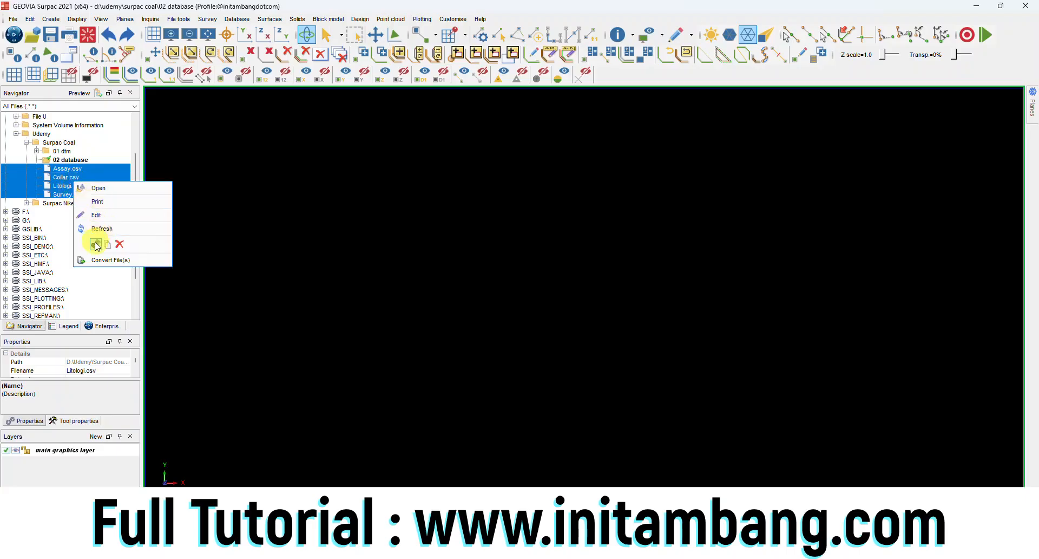
left_click(92, 242)
left_click(73, 160)
right_click(73, 160)
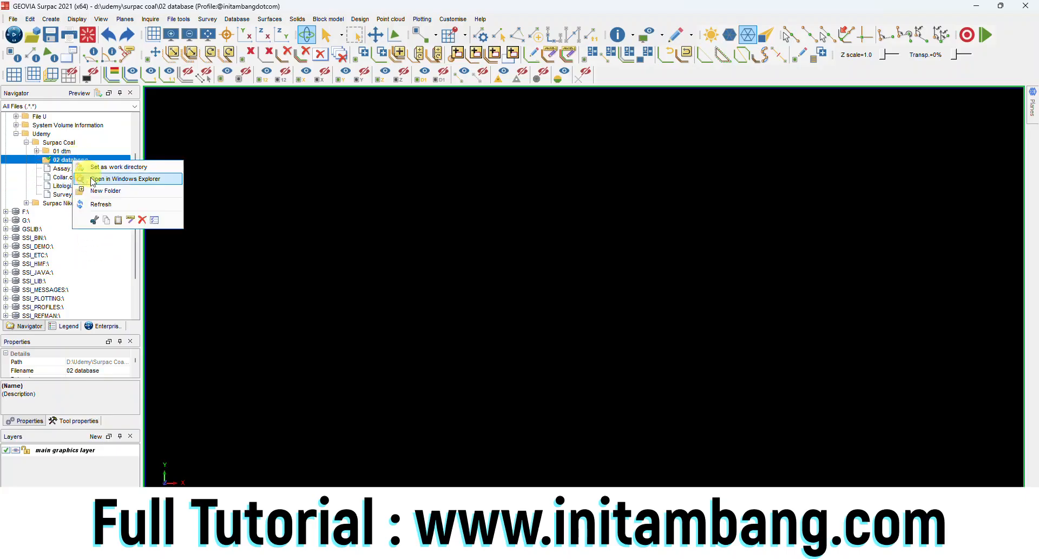
left_click(116, 220)
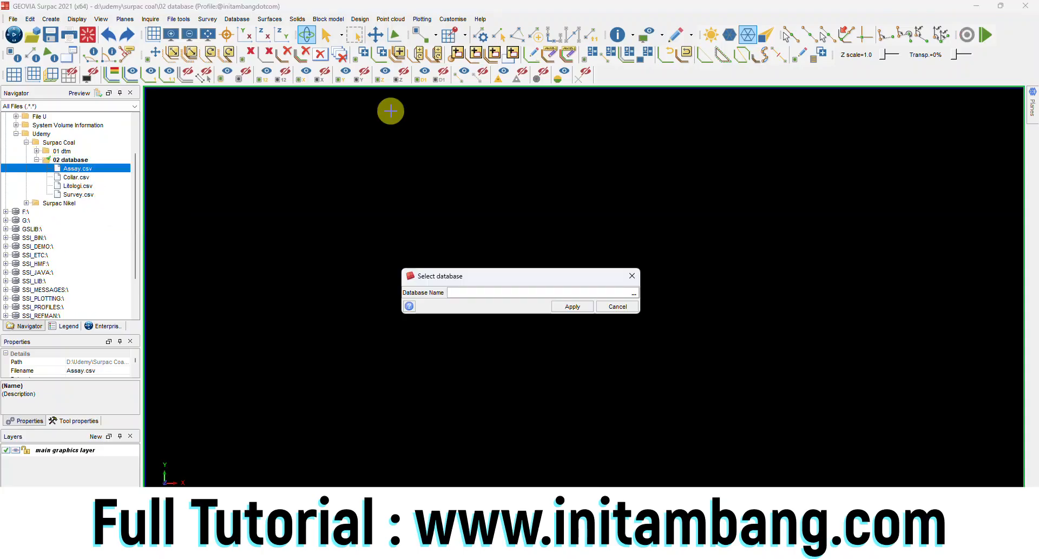
- Specify db_coal as the database name in the database selection and confirm it
type("db_coal")
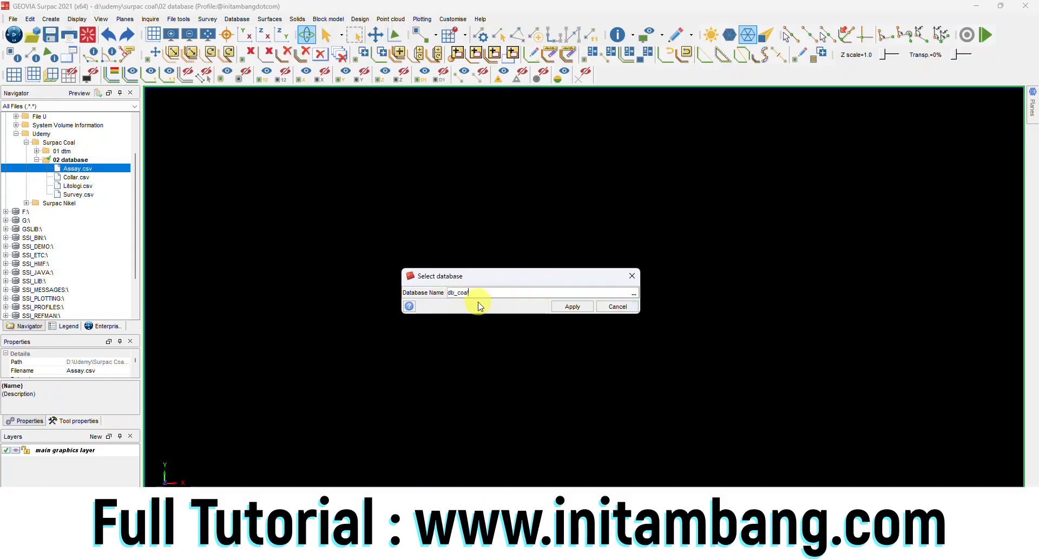
key("Return")
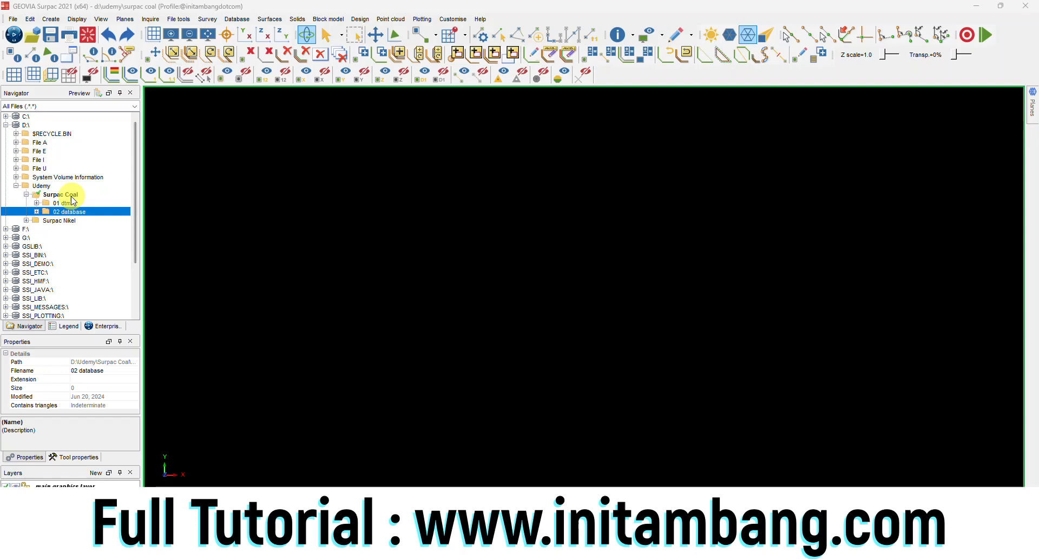
- Create a folder named 03 bor geologi in Surpac Coal and set it as the work directory
right_click(70, 197)
left_click(104, 227)
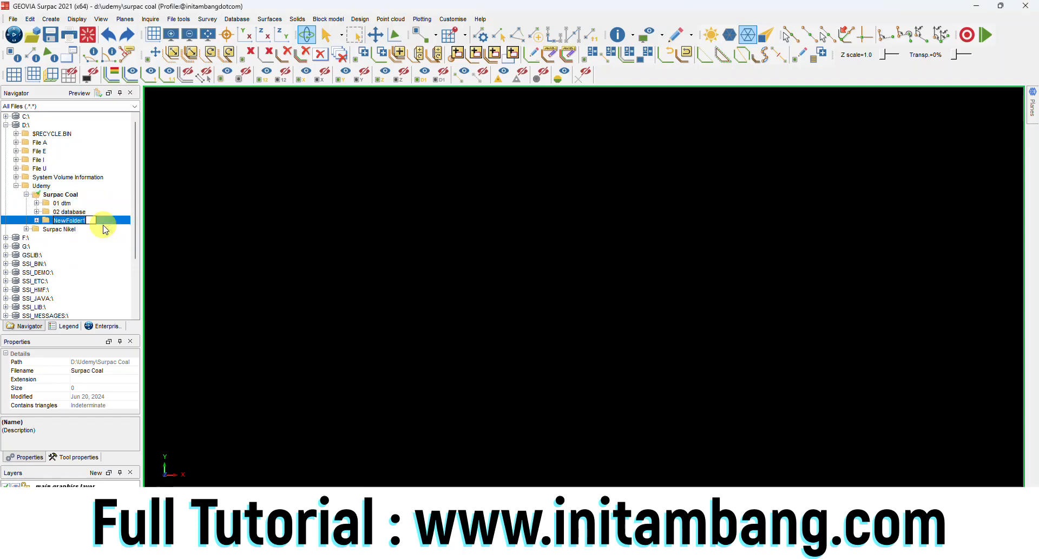
type("03 bor geologi")
key("Return")
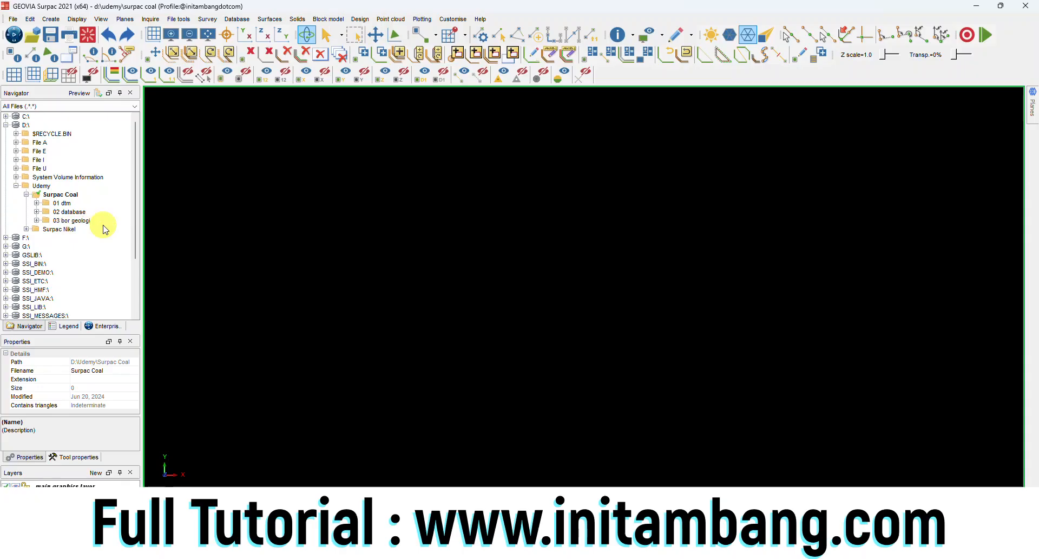
left_click(85, 220)
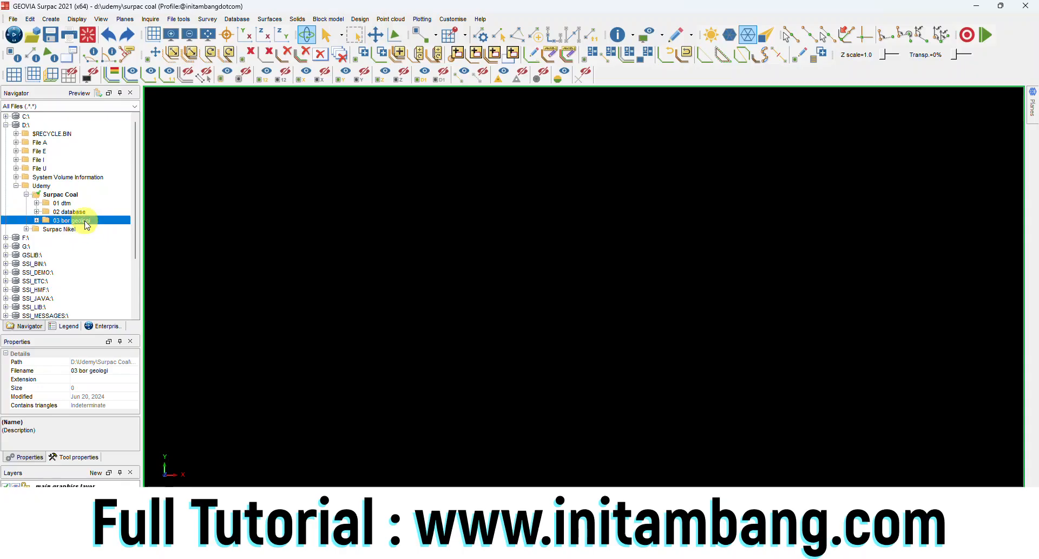
right_click(85, 223)
left_click(91, 226)
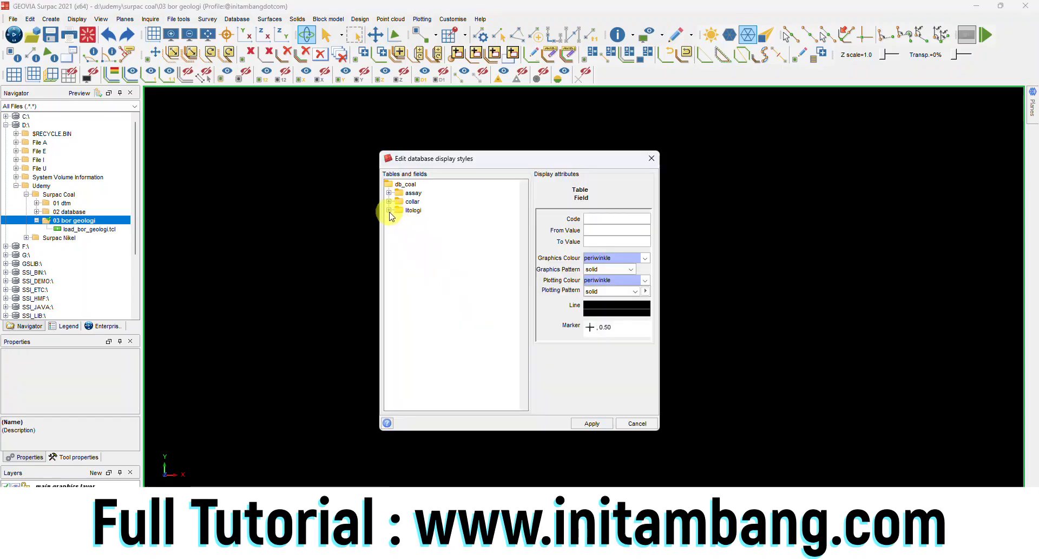
- Get the field codes for the litho field of the litologi table and select codes A and B for display styling
left_click(389, 210)
left_click(421, 245)
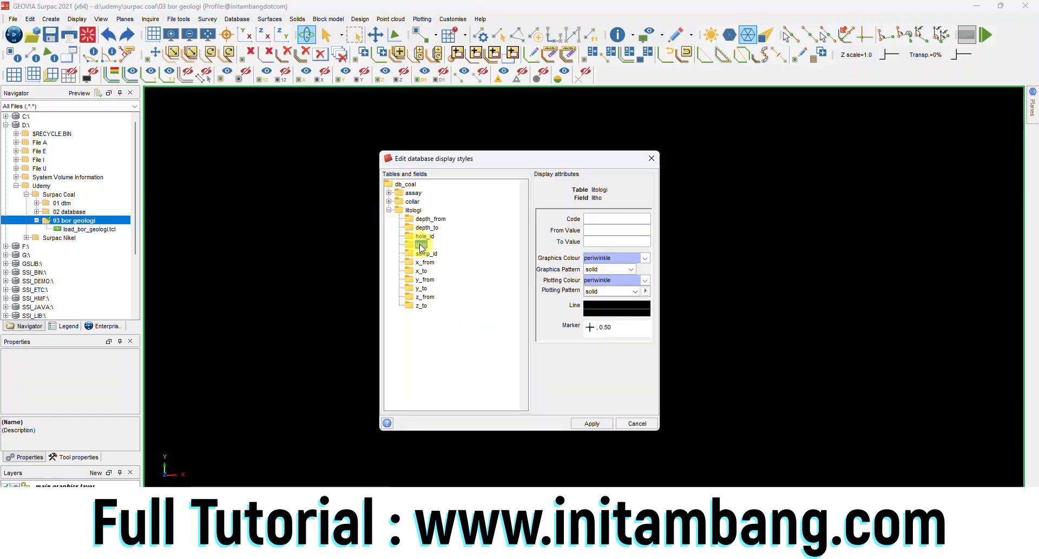
right_click(421, 247)
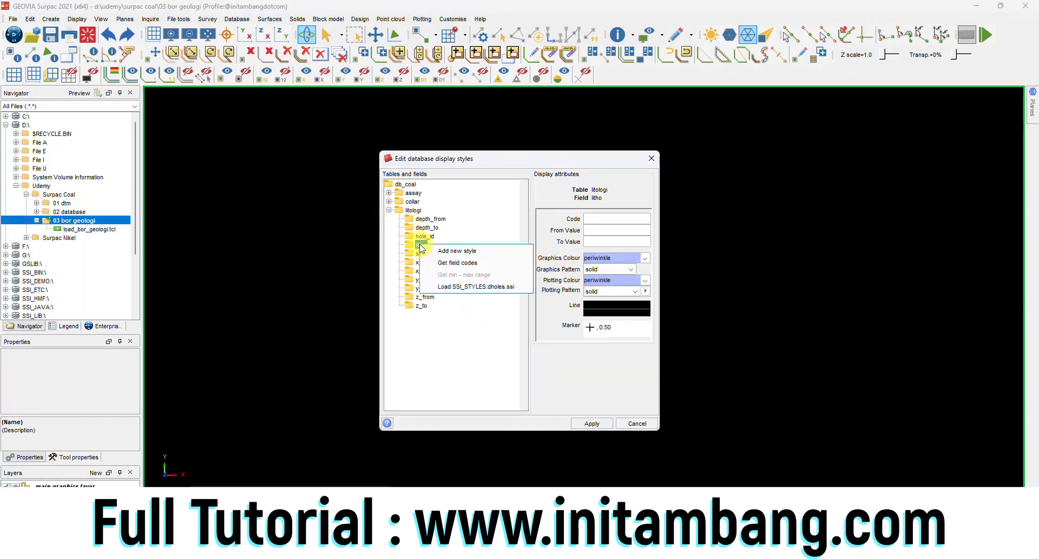
left_click(438, 262)
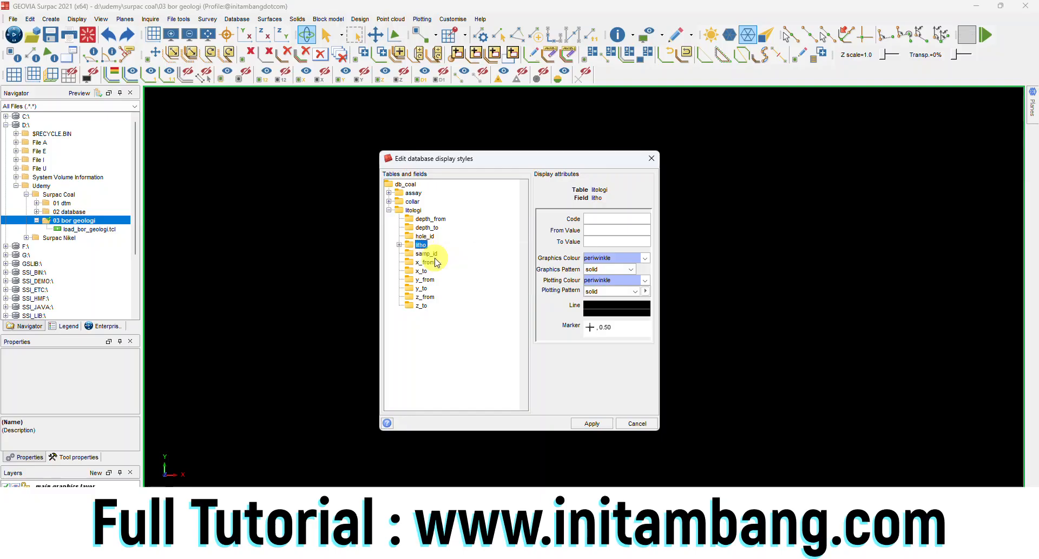
left_click(399, 244)
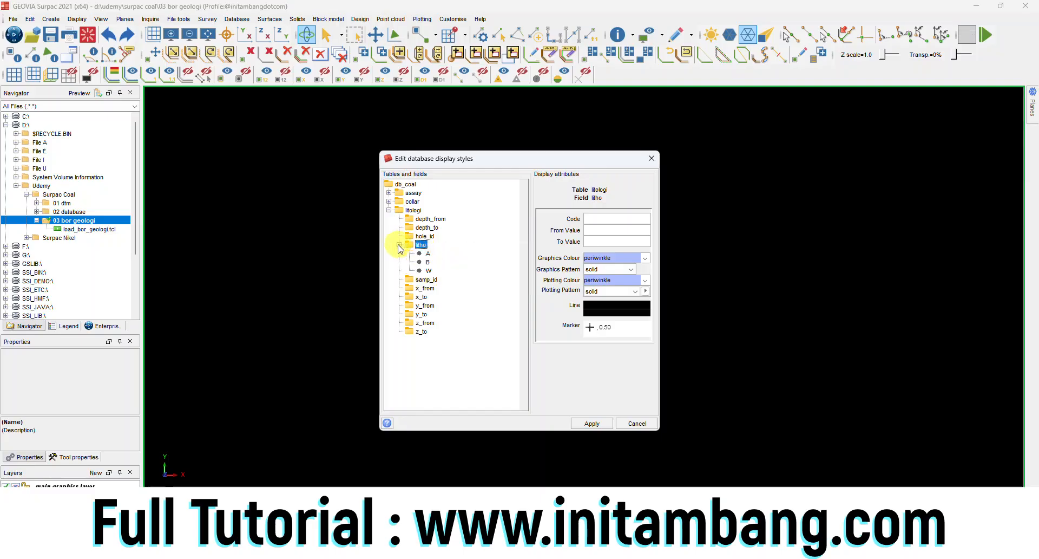
left_click(429, 253)
left_click(428, 262)
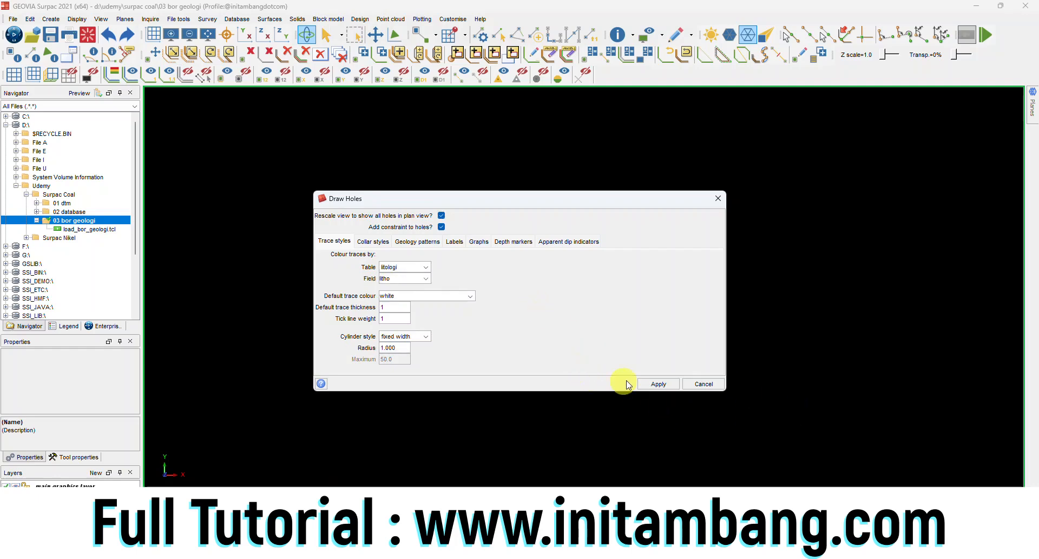
- Draw the drillholes with traces coloured by the litho field of the litologi table and a fixed cylinder radius of 1.000
left_click(658, 384)
left_click_drag(546, 380, 540, 343)
scroll(689, 367, "up", 10)
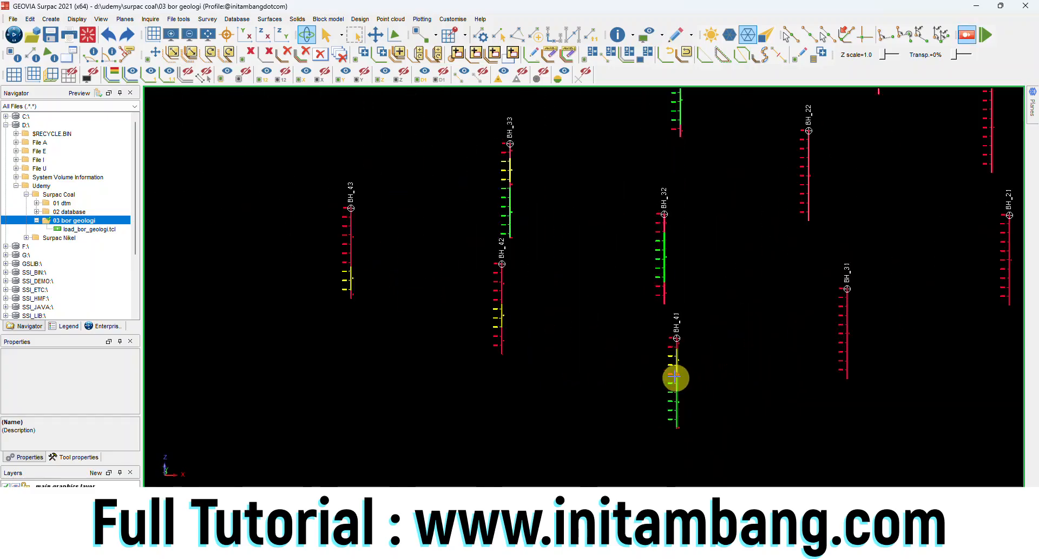
- Examine the coloured lithology intervals, depth markers and code labels along drillhole BH_41
middle_click_drag(709, 337, 691, 288)
scroll(674, 411, "up", 6)
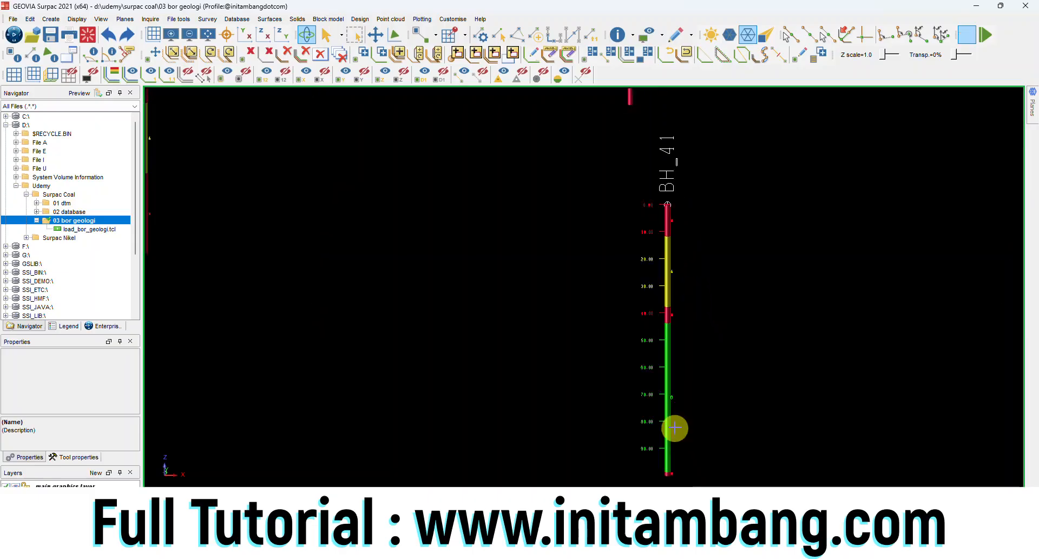
scroll(672, 390, "up", 2)
scroll(673, 382, "down", 4)
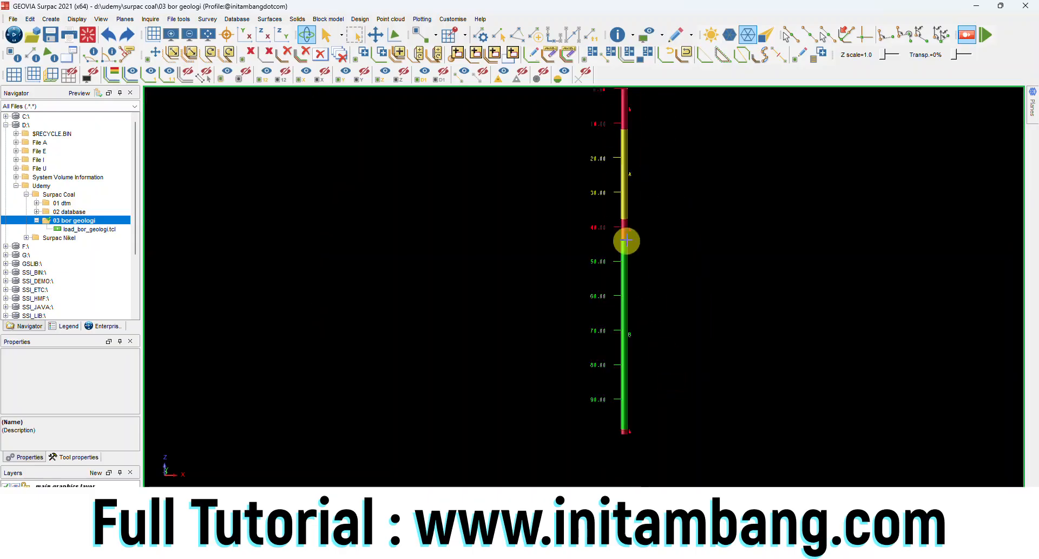
scroll(626, 230, "up", 3)
scroll(626, 230, "down", 5)
scroll(601, 208, "up", 3)
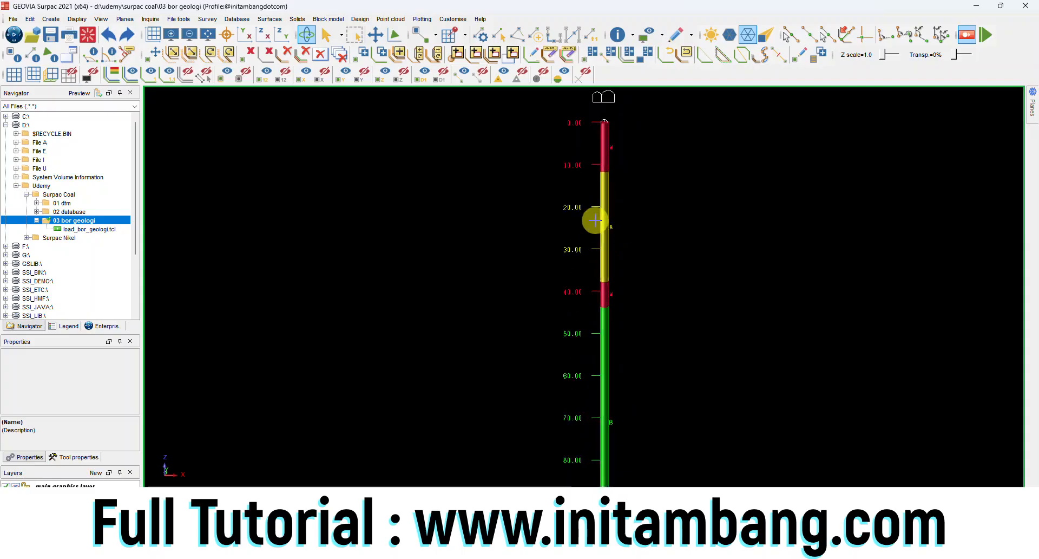
scroll(601, 222, "up", 2)
scroll(619, 227, "down", 6)
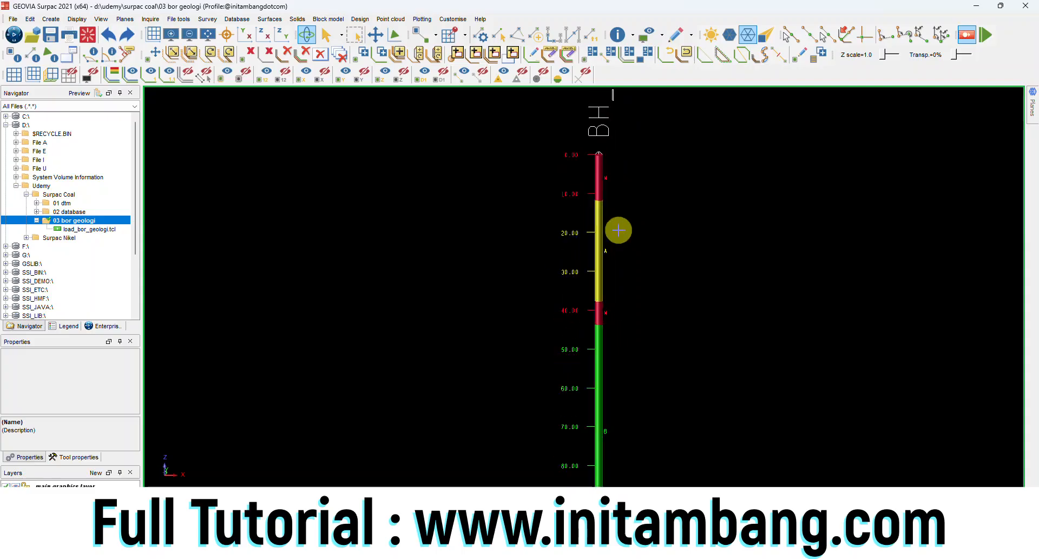
- Create a folder named 04 perlapisan in Surpac Coal and set it as the work directory
left_click(64, 170)
right_click(64, 170)
left_click(97, 186)
type("04 perlapi")
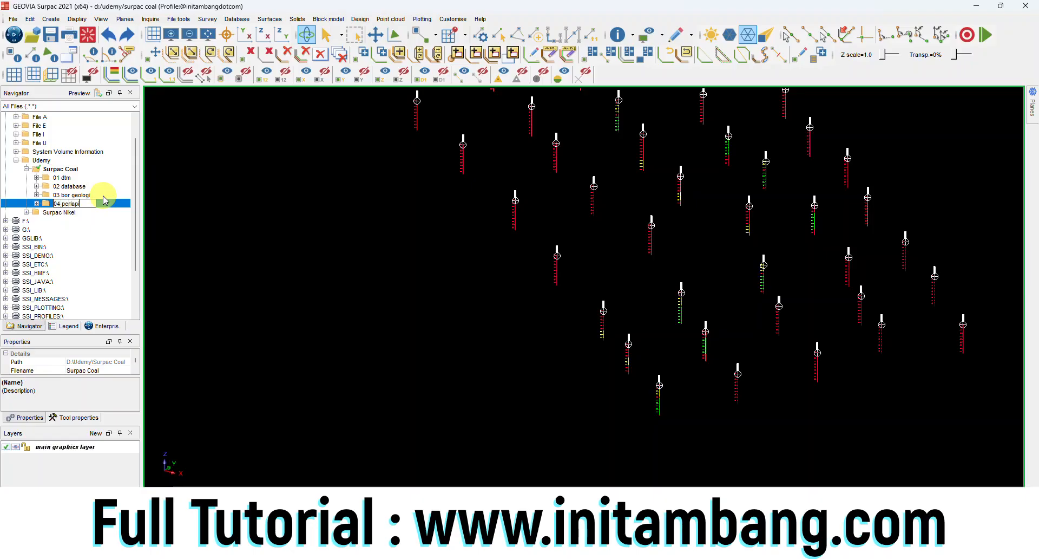
key("Return")
left_click(82, 204)
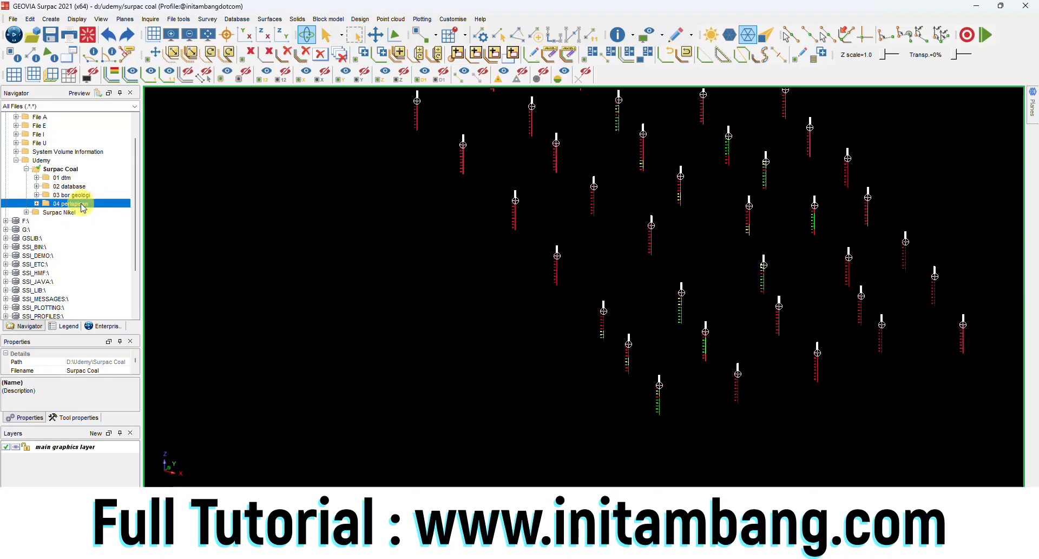
right_click(80, 204)
left_click(94, 208)
- Extract the seam A roof to seam_a_roof.str using a geology zone with table litologi, field litho and specification A
left_click(421, 262)
left_click(409, 288)
left_click(467, 262)
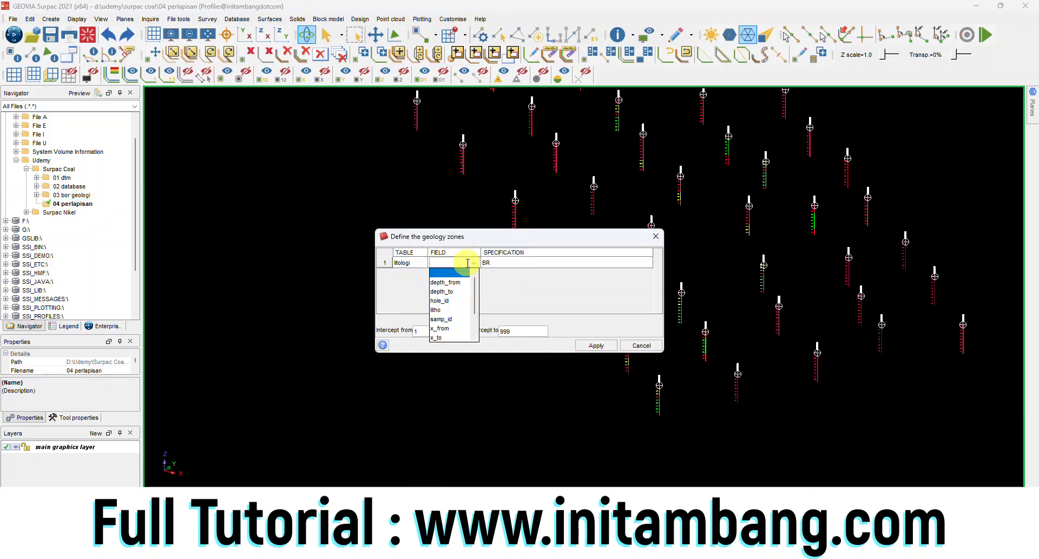
left_click(438, 310)
left_click(494, 264)
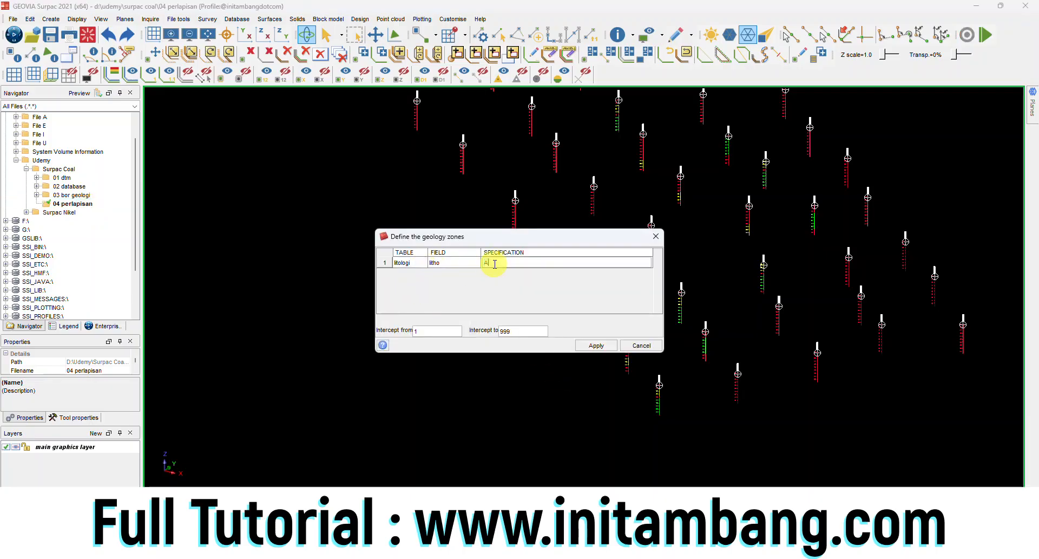
left_click(589, 344)
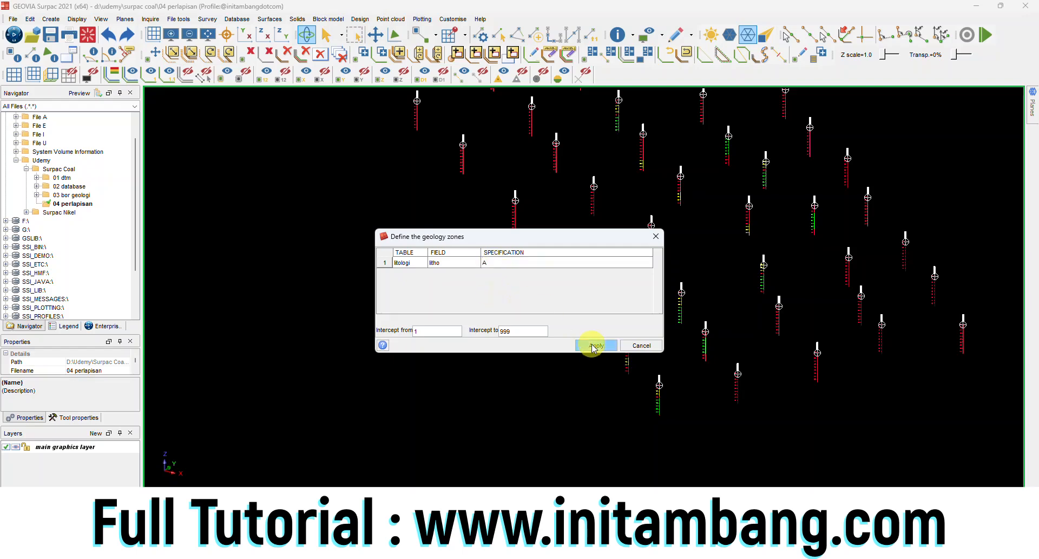
left_click(592, 344)
- Bring up the file options for seam_a_roof.str in the 04 perlapisan folder
right_click(75, 214)
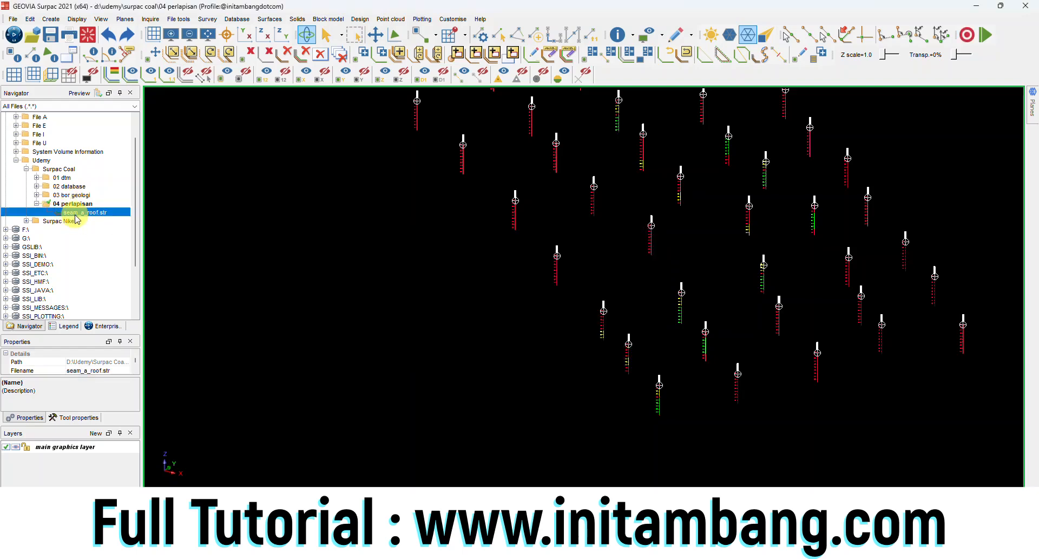
- Examine how the roof and floor surfaces of seams A and B line up with the borehole intervals, close up and overall
left_click(95, 223)
left_click_drag(709, 343, 632, 401)
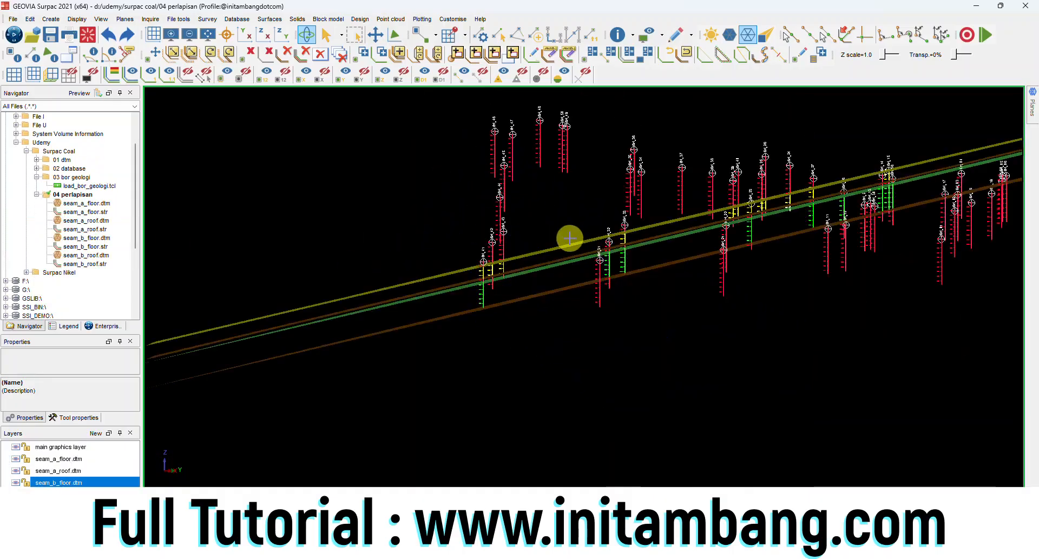
left_click_drag(568, 237, 543, 248)
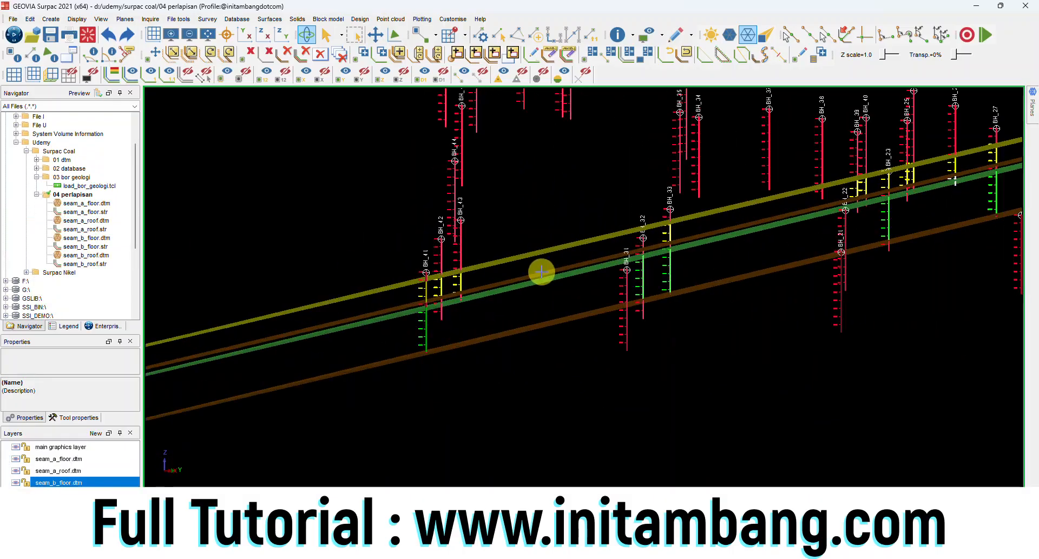
scroll(541, 271, "up", 3)
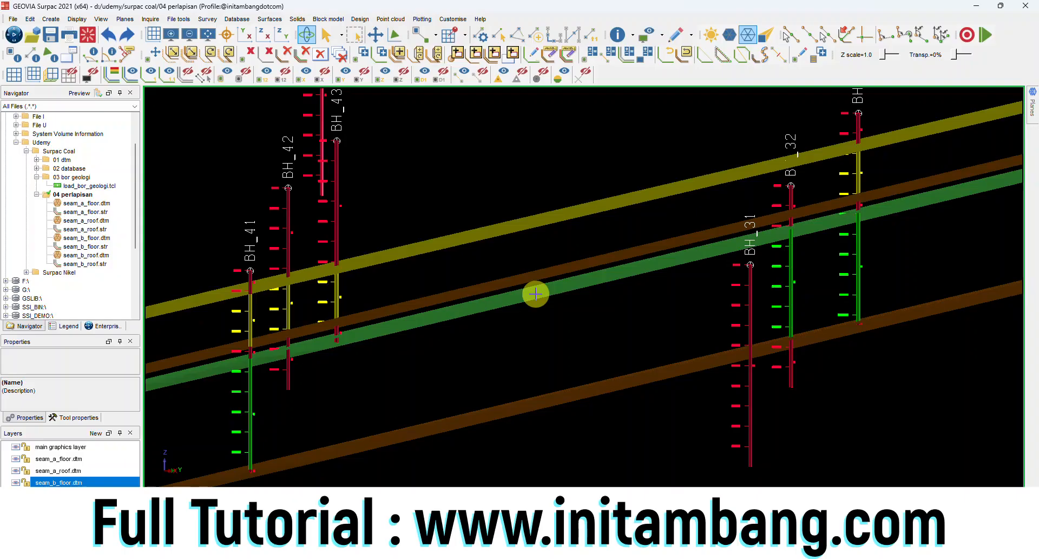
scroll(536, 359, "down", 3)
scroll(535, 359, "down", 5)
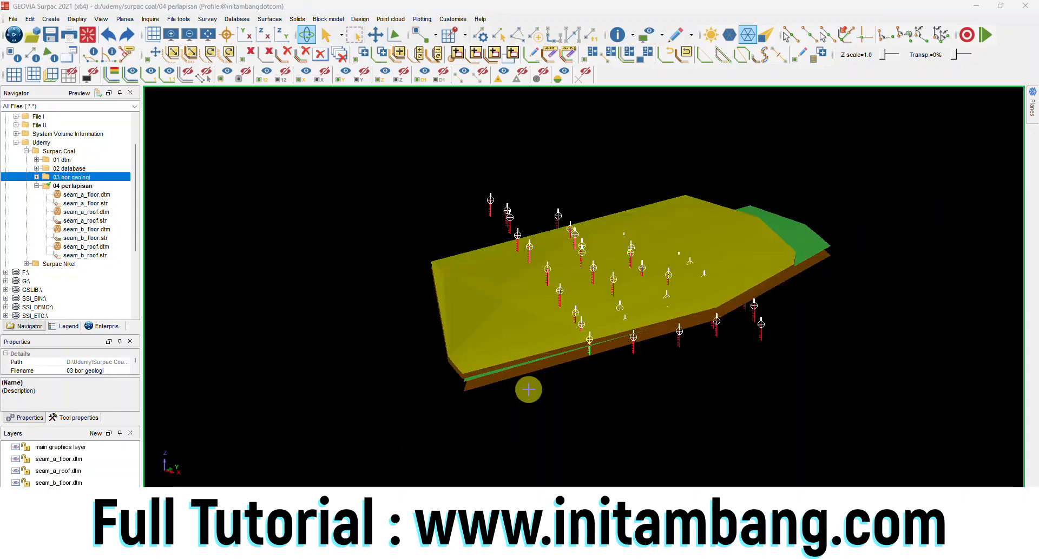
left_click_drag(531, 350, 563, 353)
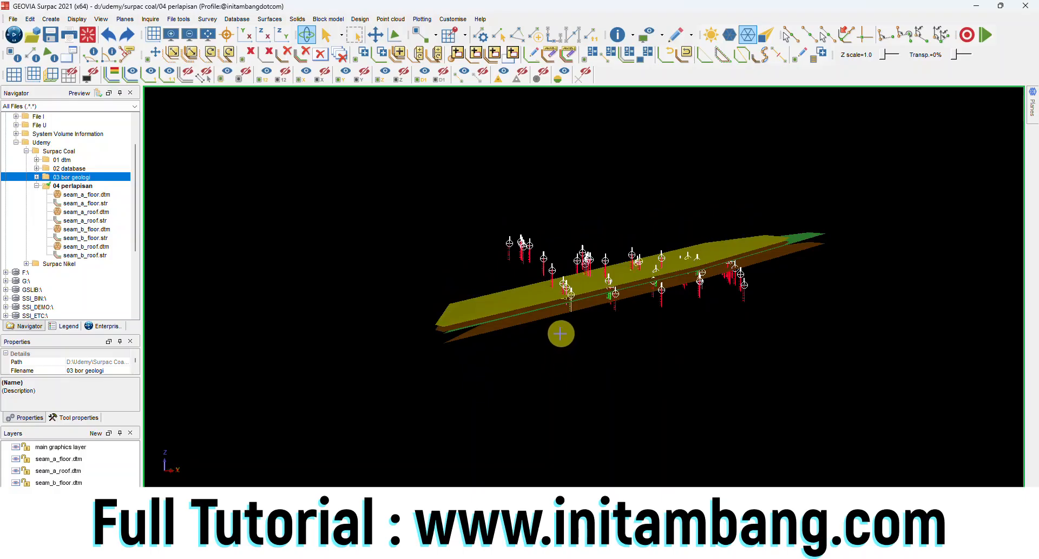
scroll(482, 306, "up", 5)
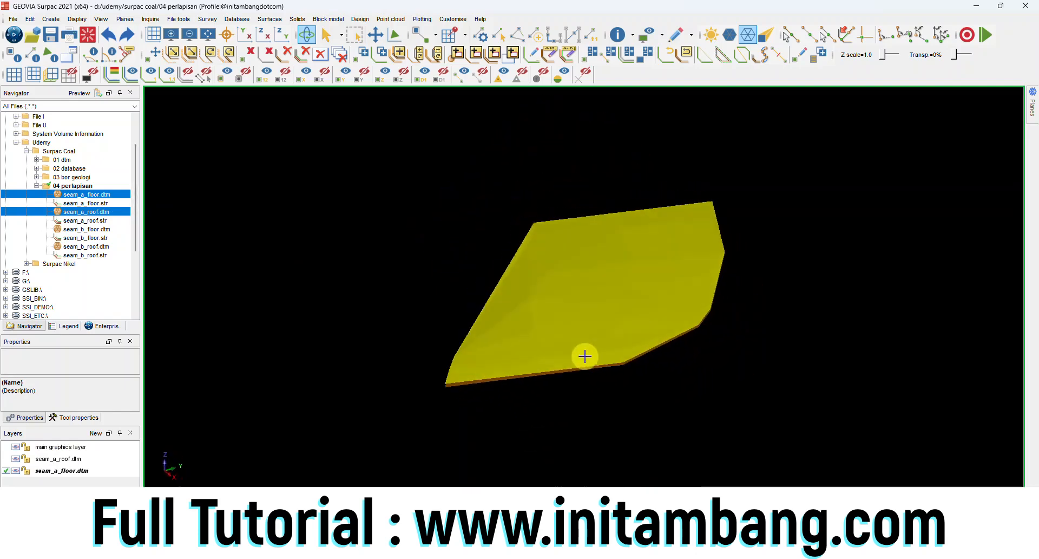
- Inspect the seam A roof and floor surfaces and the solid built from them from several angles
left_click_drag(584, 356, 593, 342)
left_click_drag(504, 321, 498, 320)
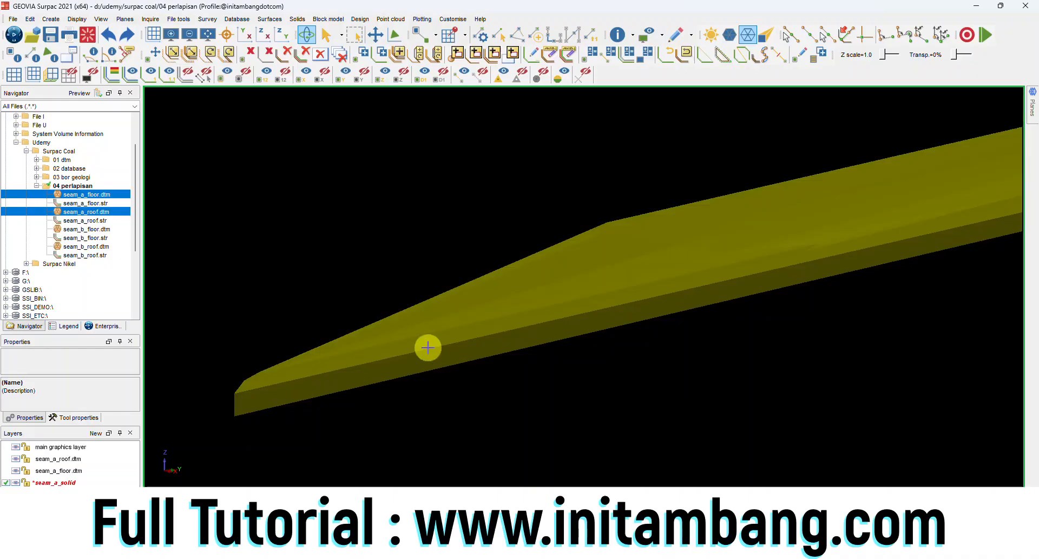
left_click_drag(428, 348, 536, 327)
left_click_drag(586, 306, 606, 314)
left_click_drag(648, 297, 596, 298)
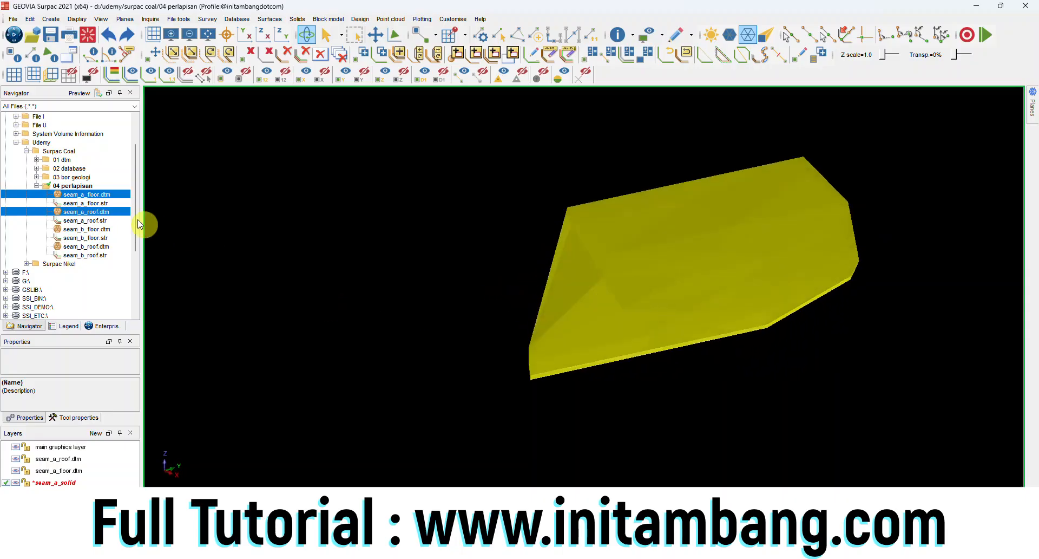
- Display topography.dtm from the 01 dtm folder together with the seam A solid
double_click(49, 162)
right_click(61, 167)
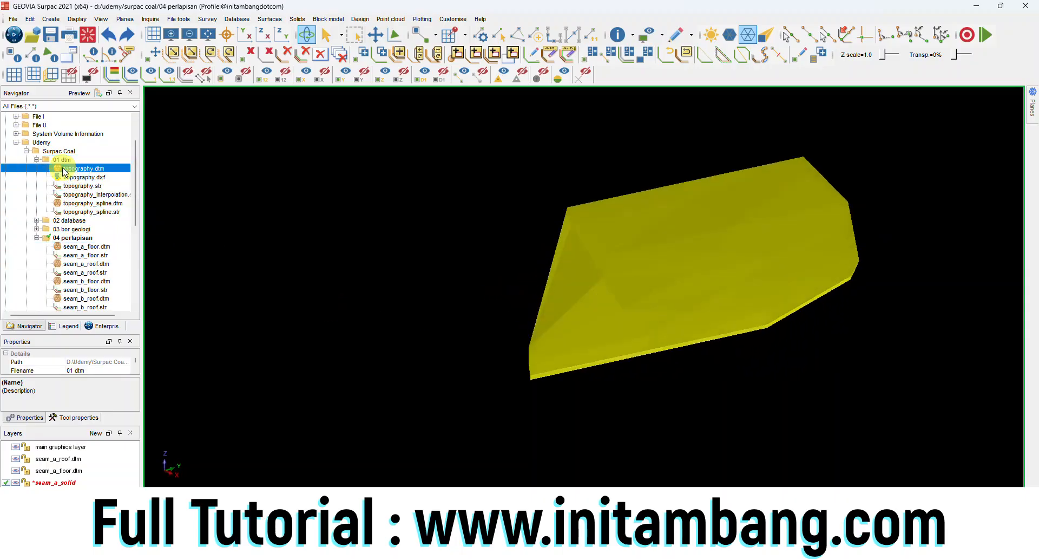
left_click(77, 174)
double_click(49, 161)
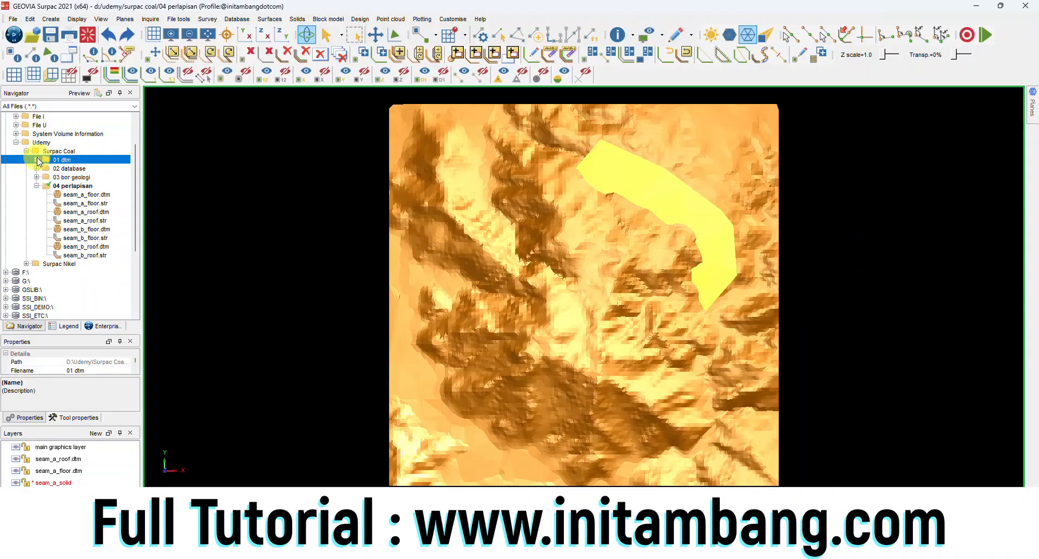
- Examine the seam A and seam B solids where they meet the topography surface from above and from the side
mouse_move(687, 271)
left_mouse_down()
mouse_move(650, 273)
mouse_move(623, 238)
mouse_move(699, 282)
left_mouse_up()
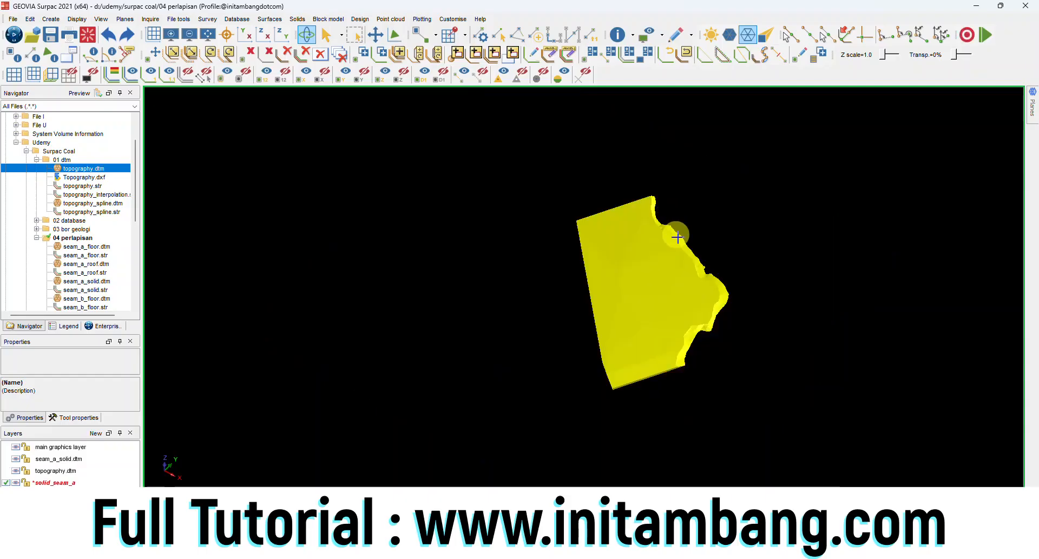
left_click_drag(680, 310, 665, 286)
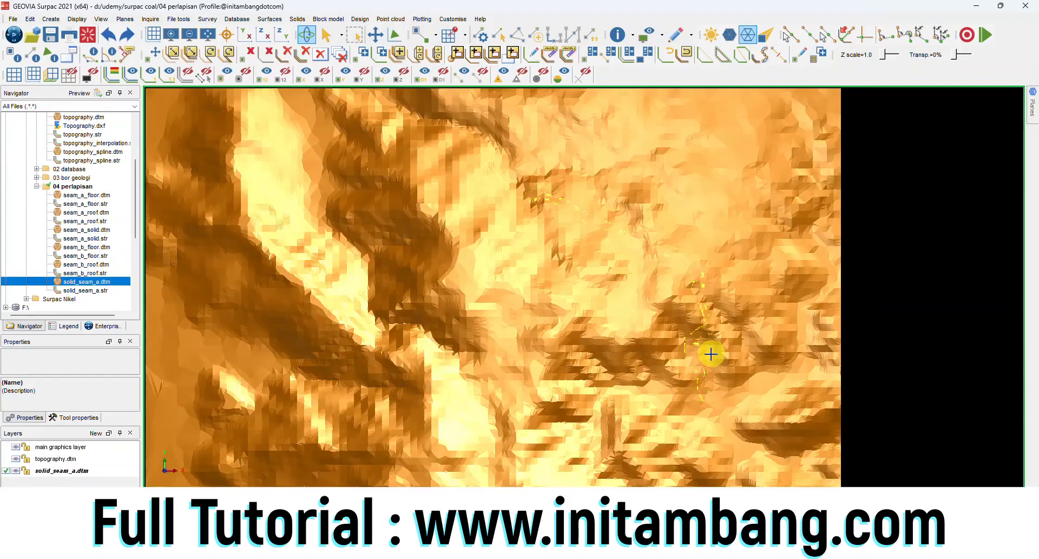
left_click_drag(710, 354, 573, 348)
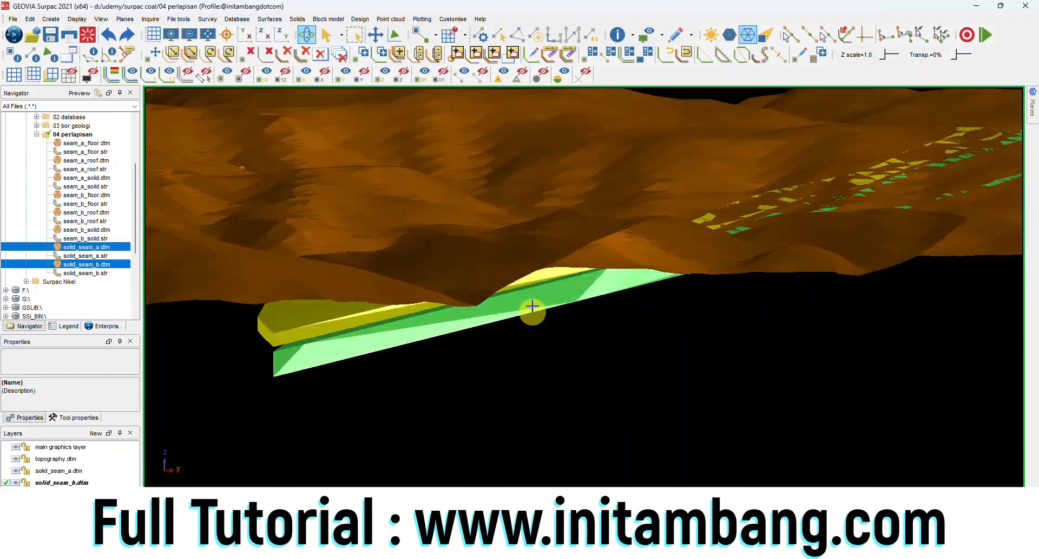
left_click_drag(532, 307, 639, 283)
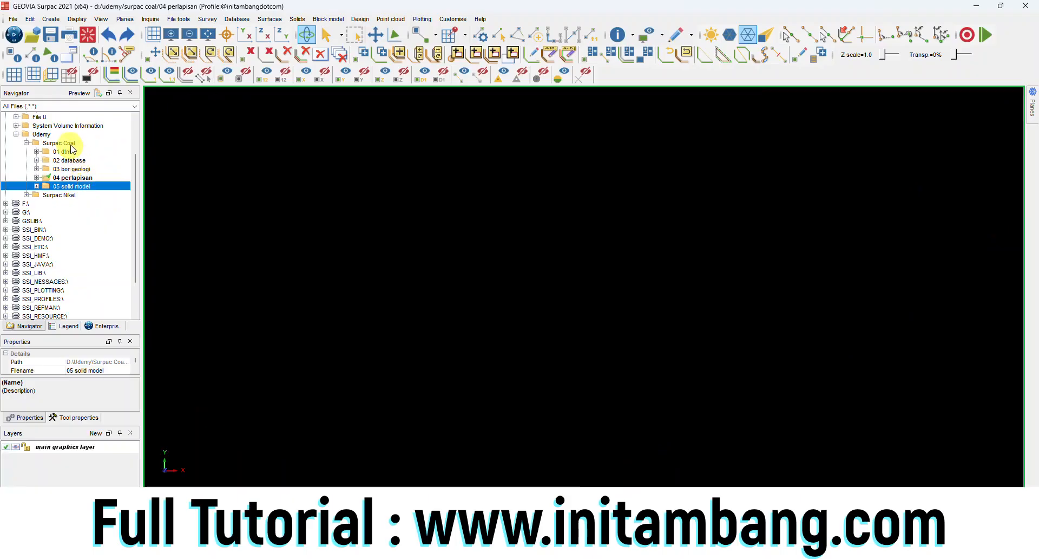
- Create a folder named "06 cropline" inside Surpac Coal and set it as the work directory
left_click(70, 143)
right_click(70, 143)
left_click(104, 172)
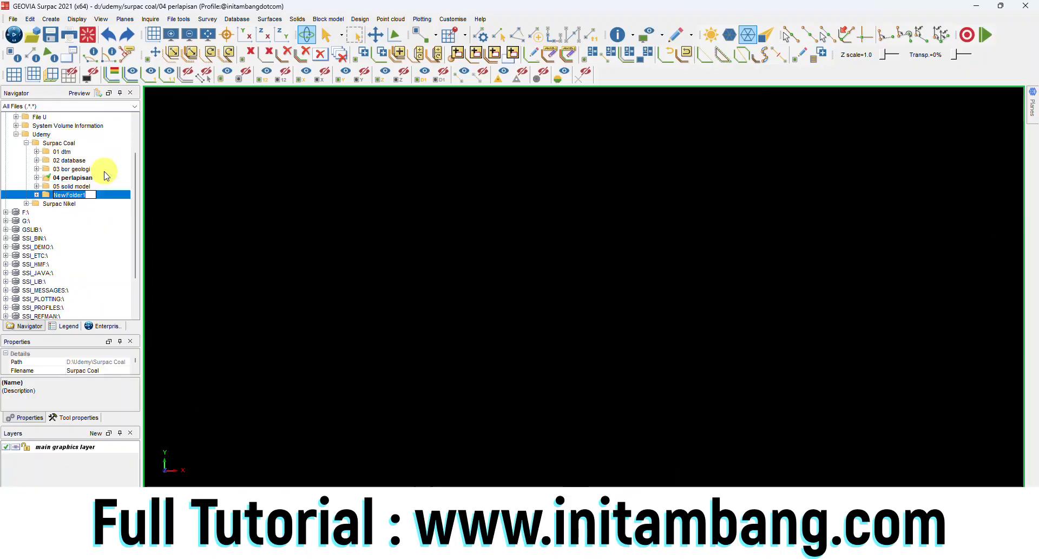
type("06 cropline")
key("Return")
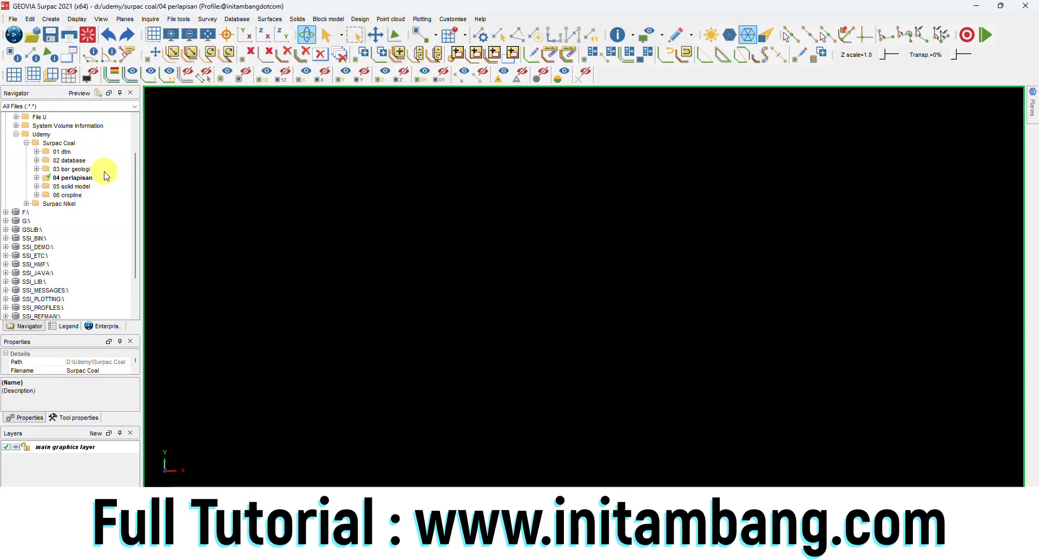
left_click(71, 195)
right_click(73, 196)
left_click(90, 203)
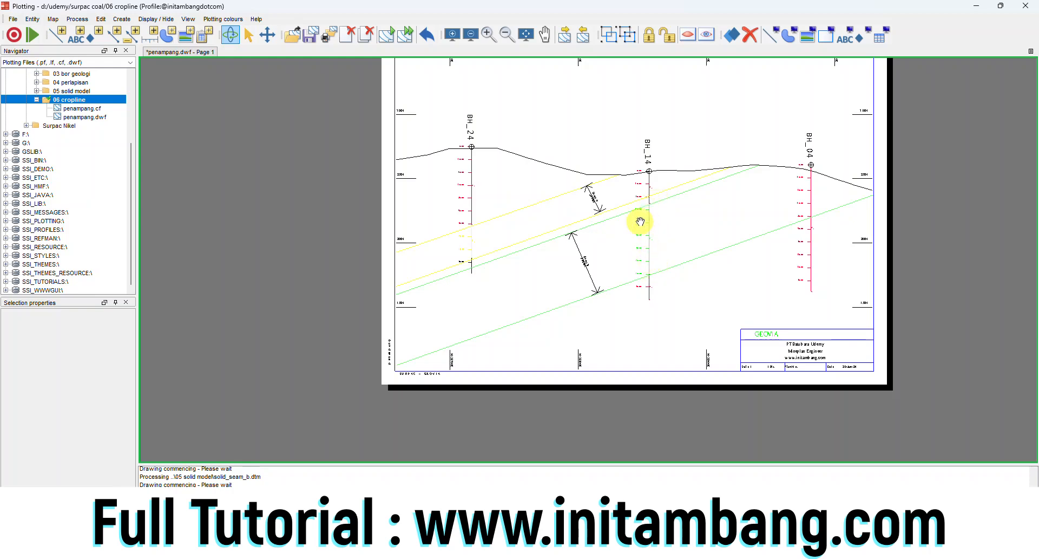
- Inspect the penampang.dwf cross-section plot with its boreholes, seam lines and thickness dimensions
scroll(592, 274, "up", 3)
scroll(596, 275, "down", 4)
scroll(631, 239, "up", 4)
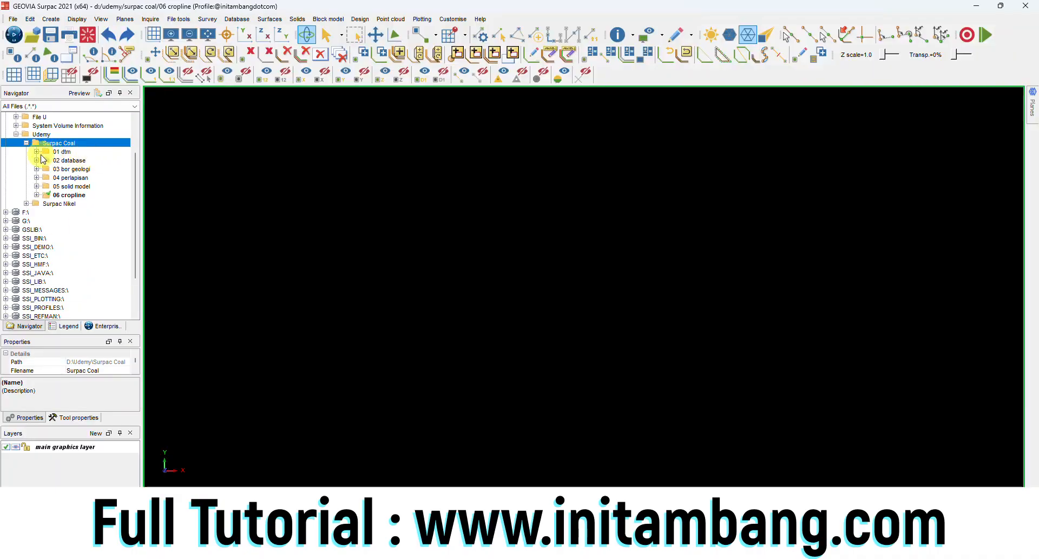
- Create a folder named "07 block model" inside Surpac Coal and set it as the work directory
right_click(53, 142)
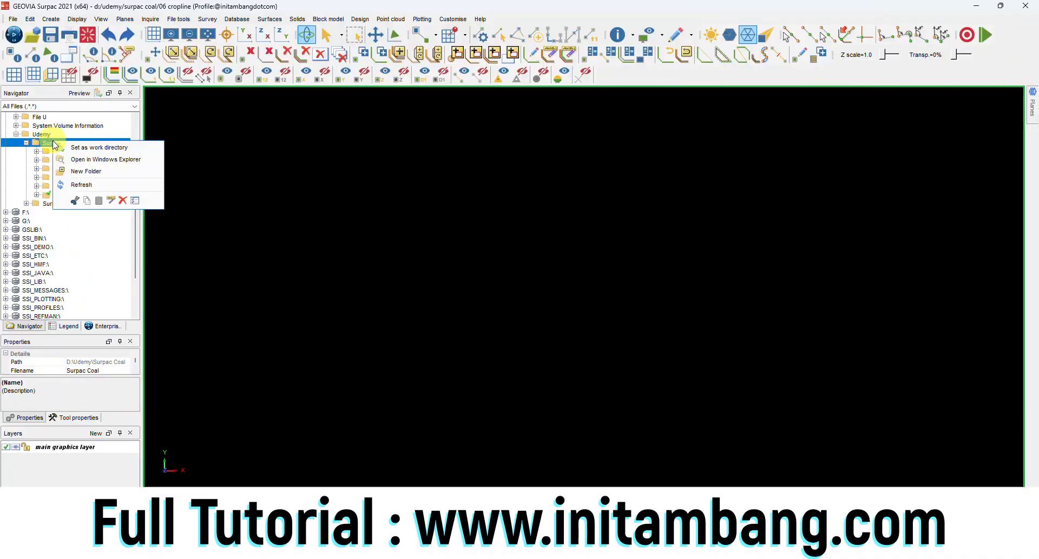
left_click(91, 171)
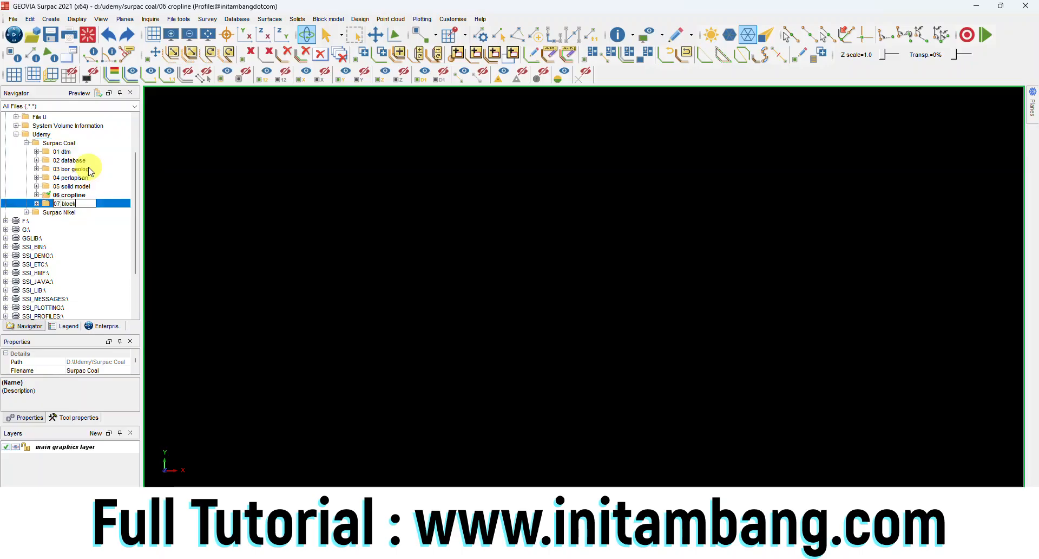
key("Return")
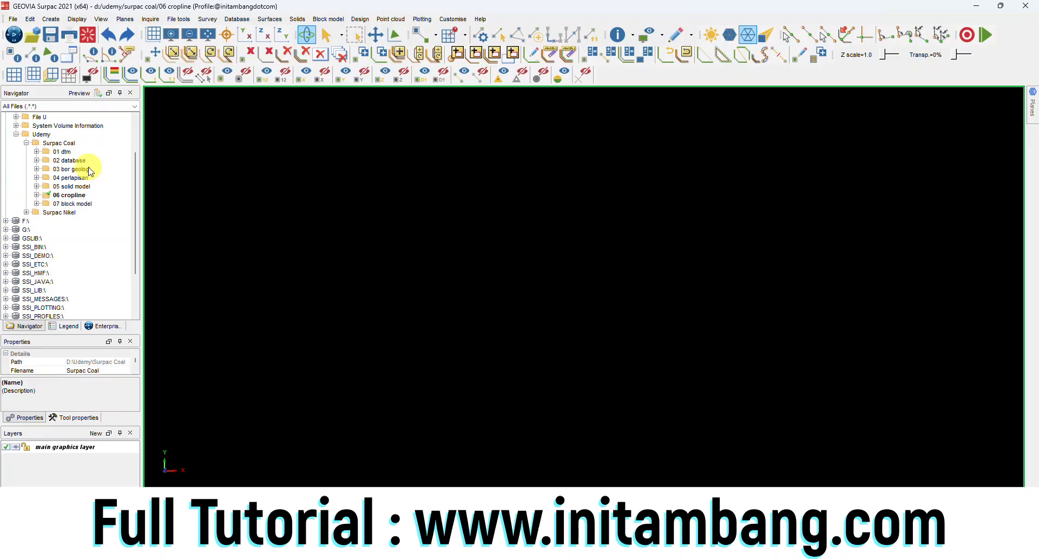
left_click(77, 203)
right_click(78, 203)
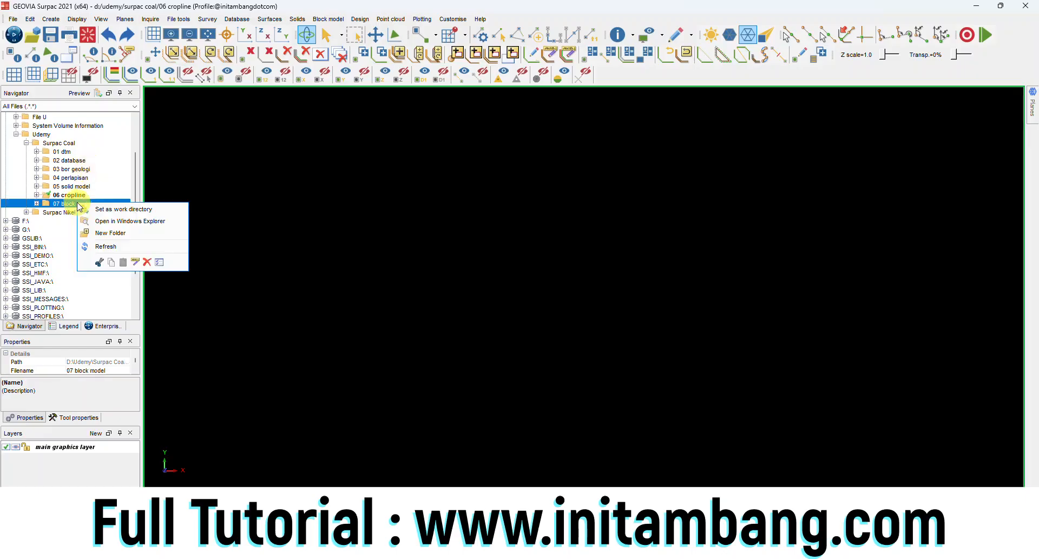
left_click(101, 209)
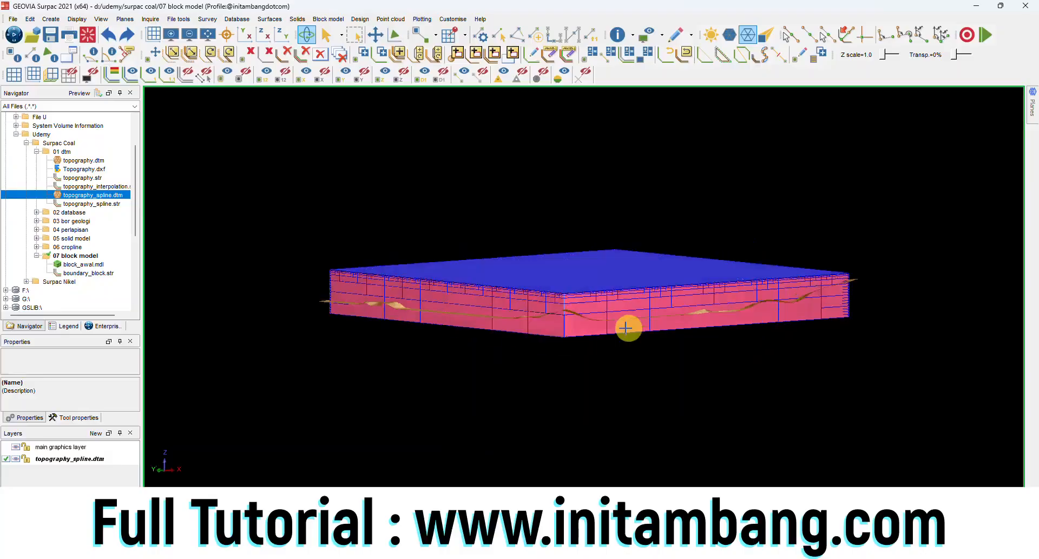
- View the attributes of two individual blocks near the seam outcrops in the block model
left_click_drag(626, 328, 644, 359)
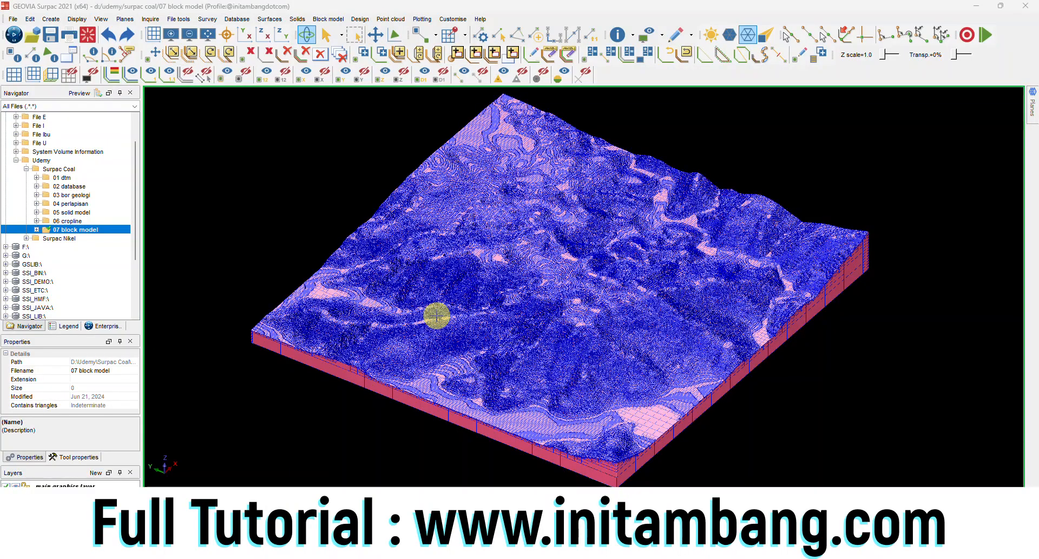
mouse_move(583, 348)
left_mouse_down()
mouse_move(550, 370)
mouse_move(528, 365)
mouse_move(569, 364)
mouse_move(591, 355)
mouse_move(588, 345)
left_mouse_up()
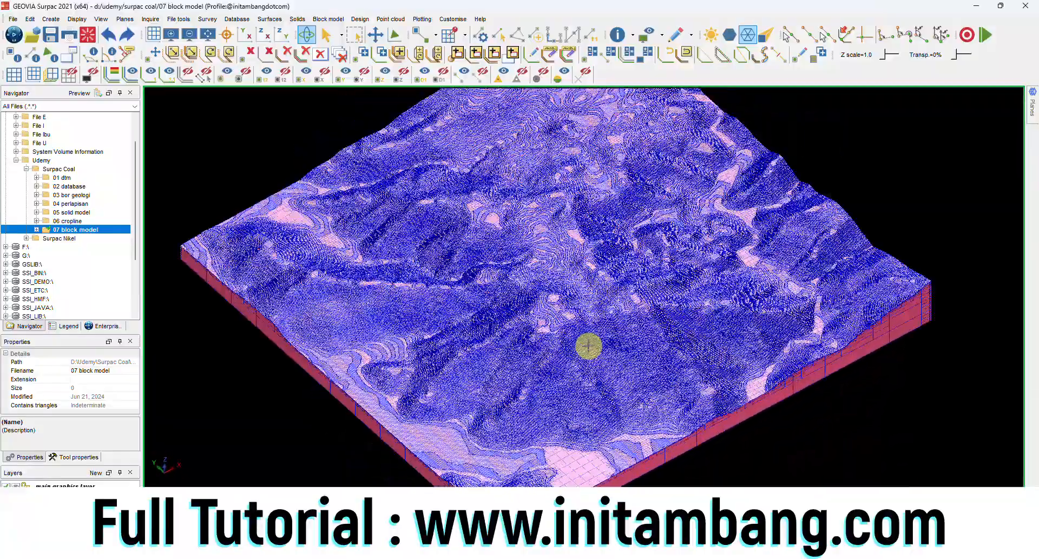
left_click(328, 19)
mouse_move(348, 54)
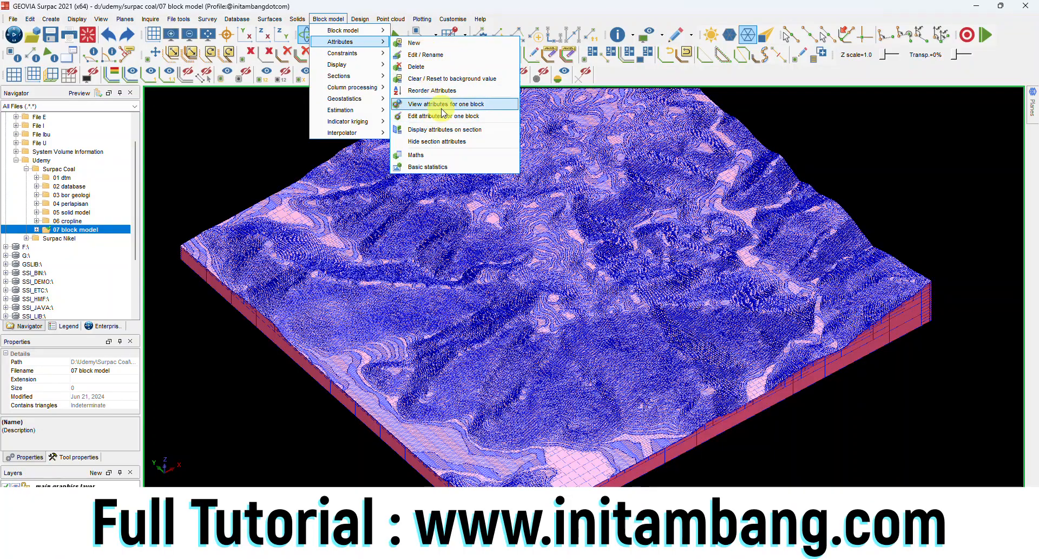
left_click(446, 104)
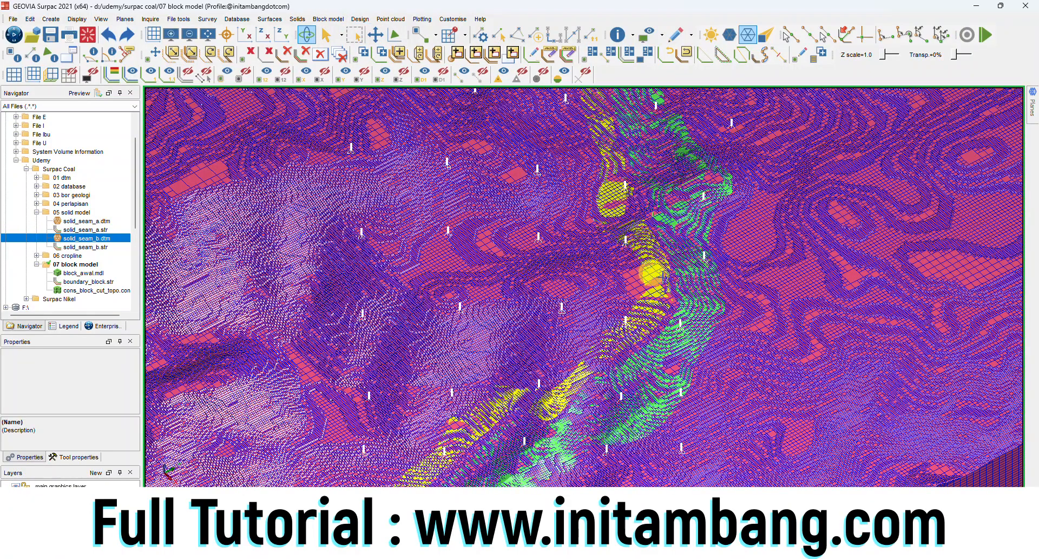
left_click(652, 270)
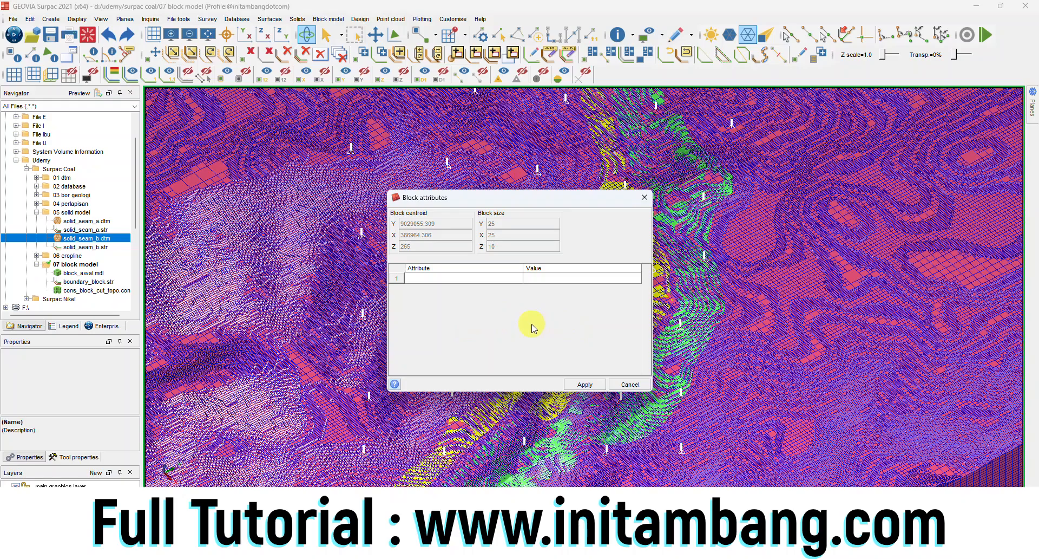
left_click(585, 384)
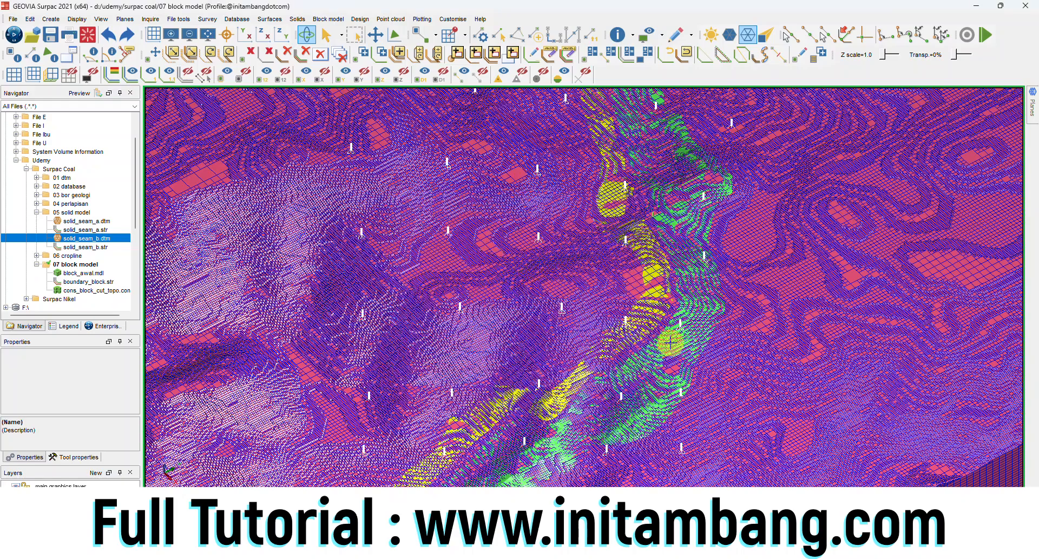
left_click(657, 349)
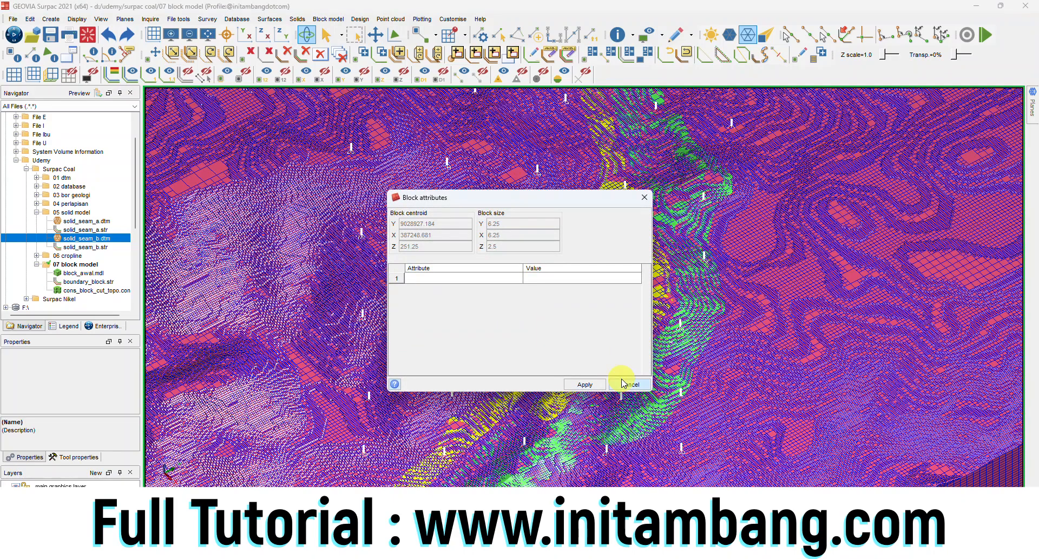
left_click(628, 384)
- Create a folder named "08 attributes" inside Surpac Coal and set it as the work directory
left_click_drag(569, 310, 530, 294)
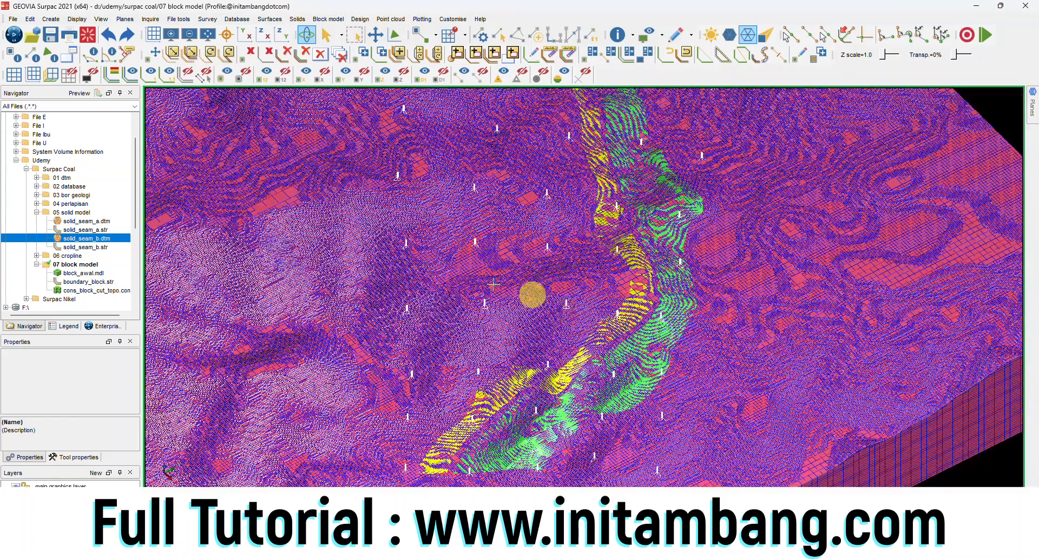
left_click(36, 213)
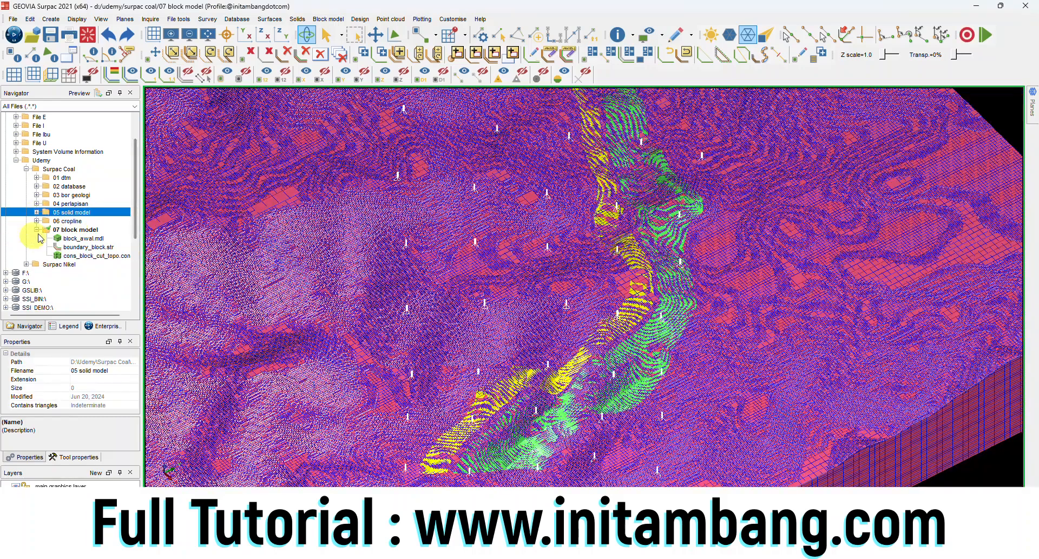
left_click(37, 230)
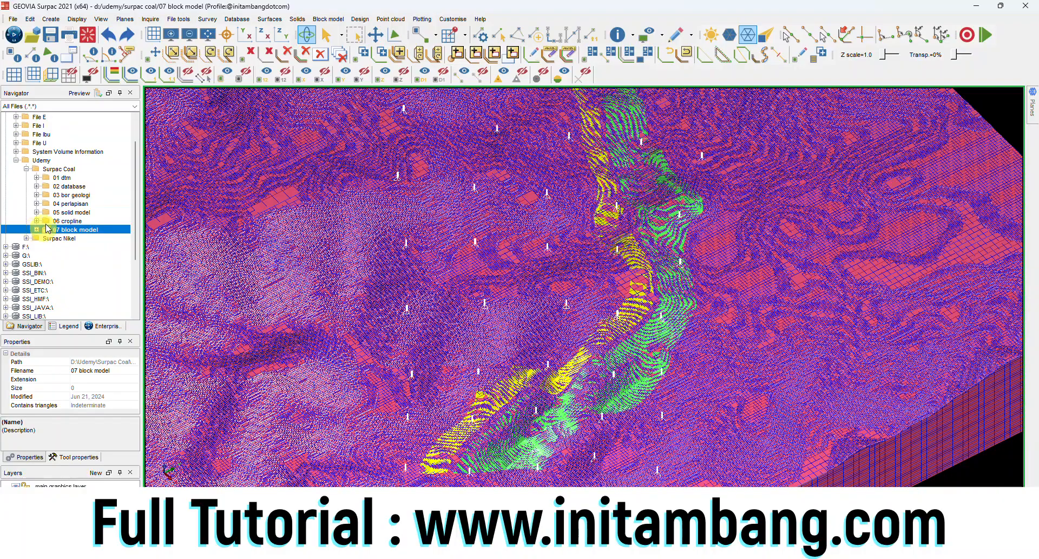
left_click(69, 170)
right_click(70, 172)
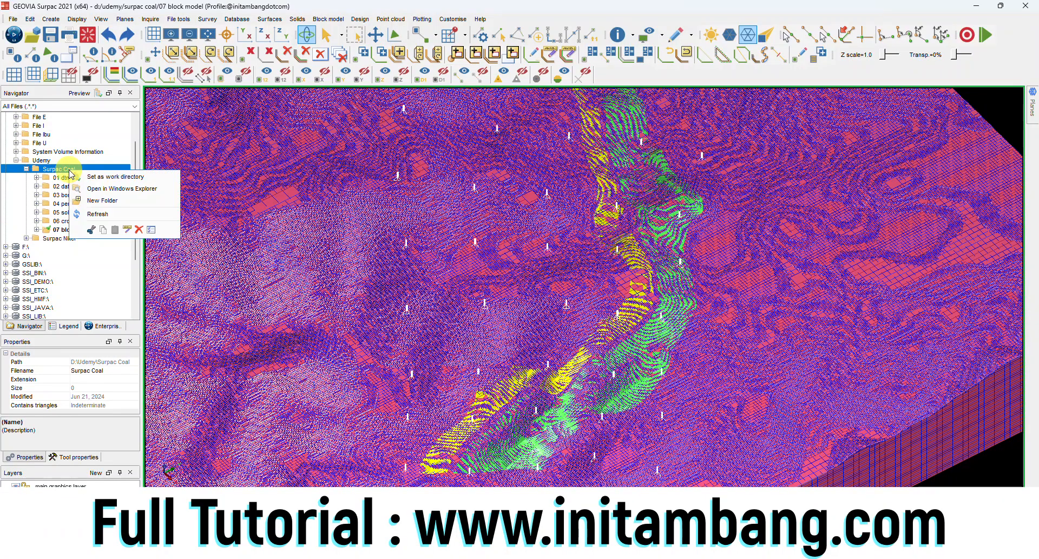
left_click(94, 200)
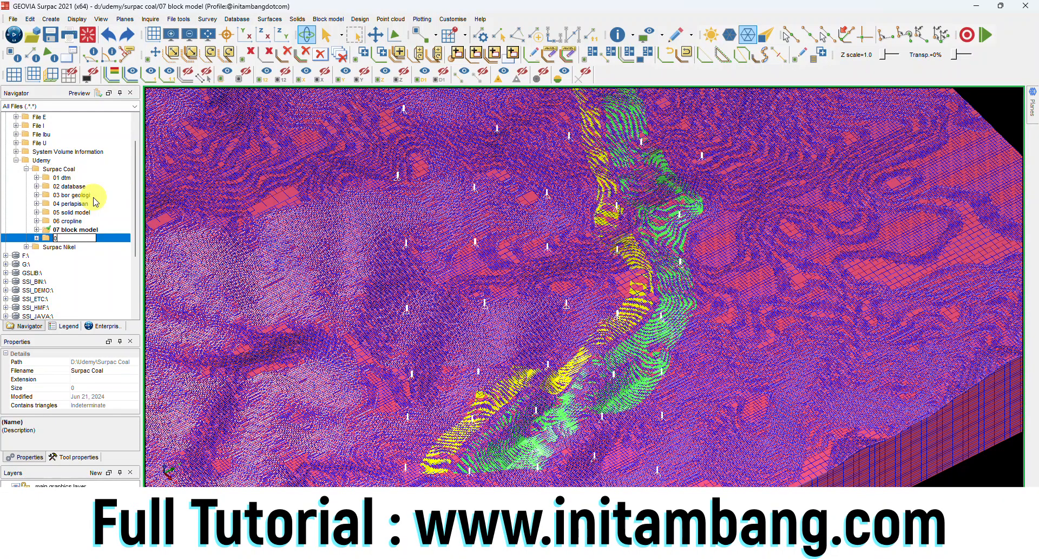
type("08 attributes")
key("Return")
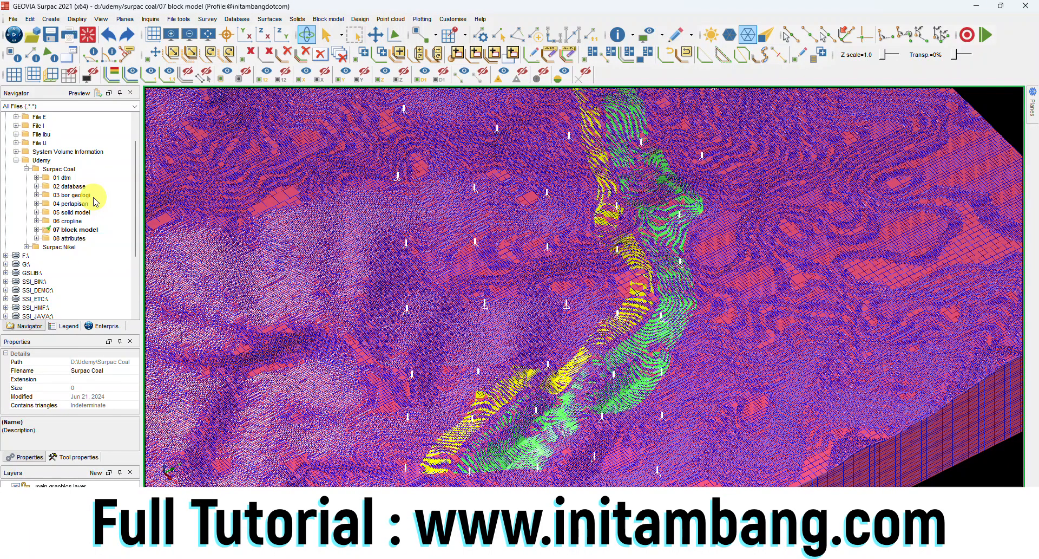
right_click(82, 240)
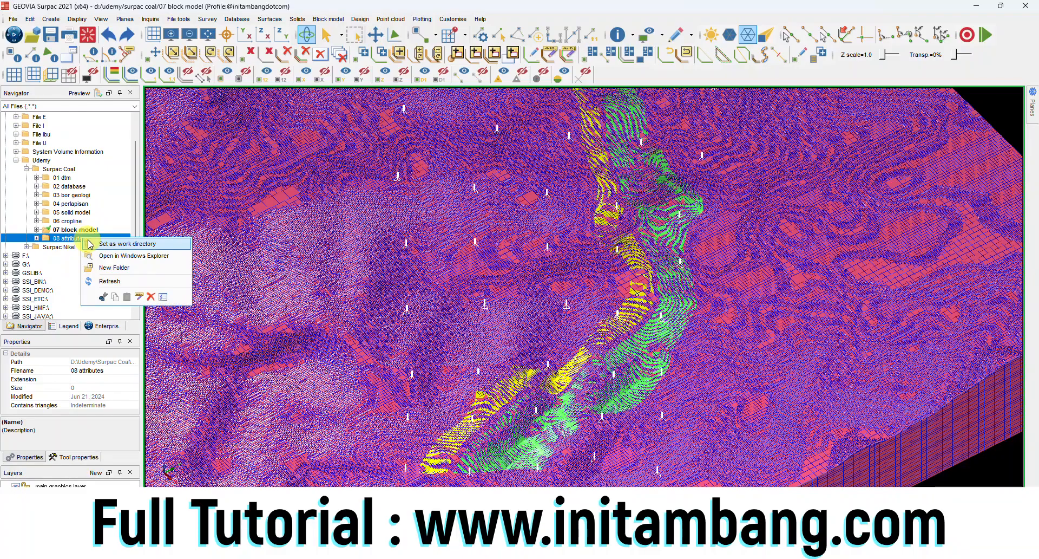
left_click(93, 244)
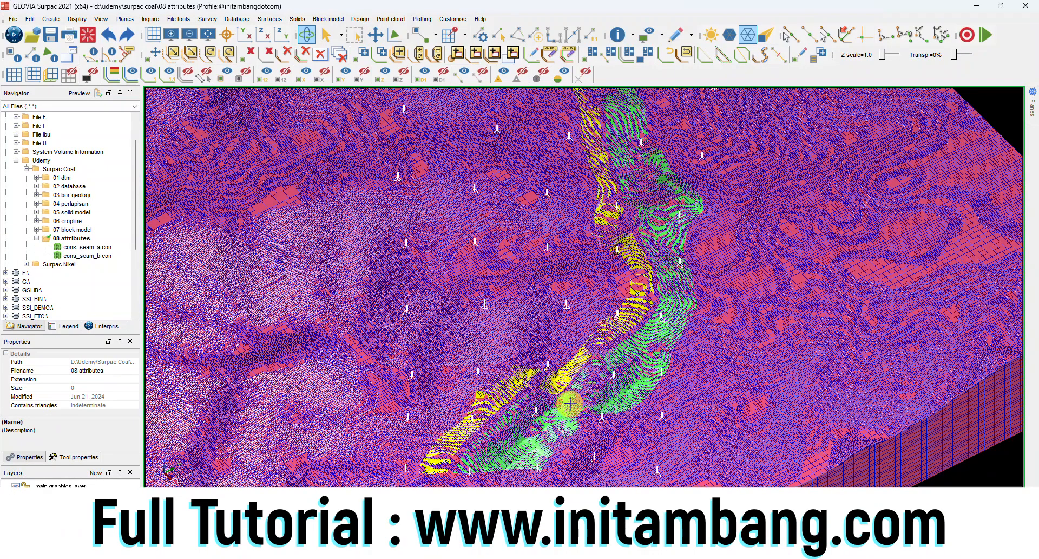
- View the attributes of three single blocks: one on the green outcrop, one on the yellow outcrop and one outside both
left_click(328, 19)
mouse_move(351, 41)
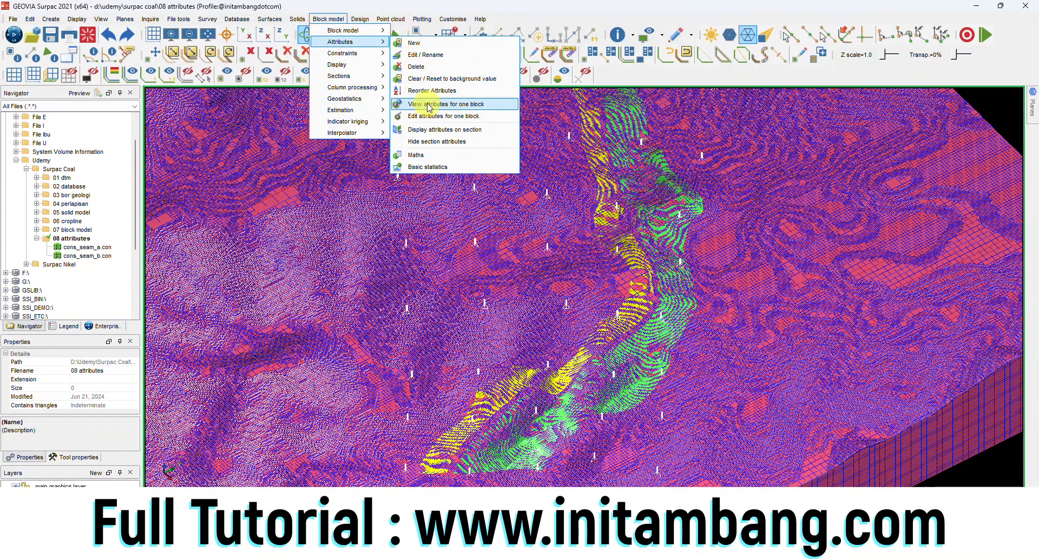
left_click(427, 103)
left_click(632, 379)
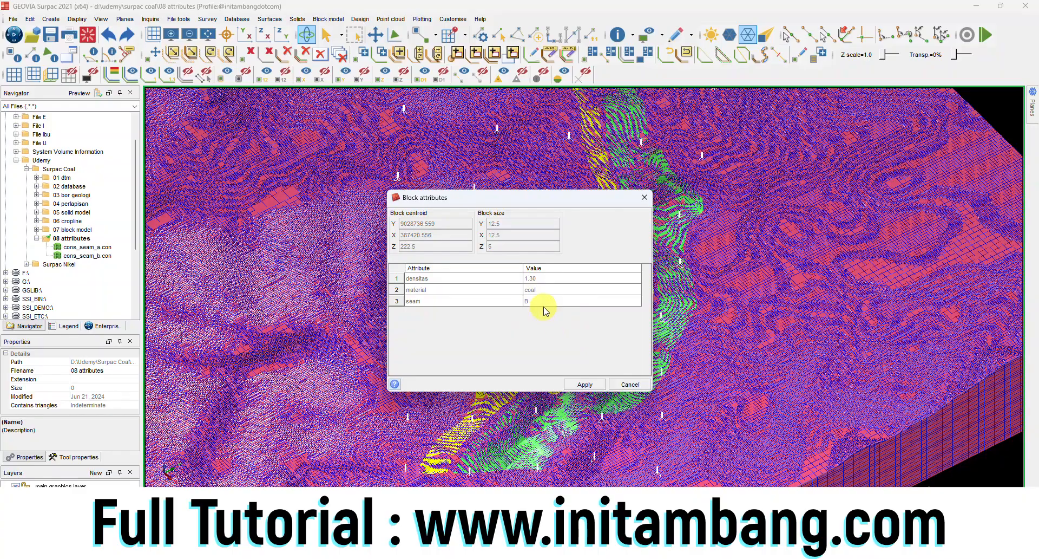
left_click(585, 384)
left_click(568, 377)
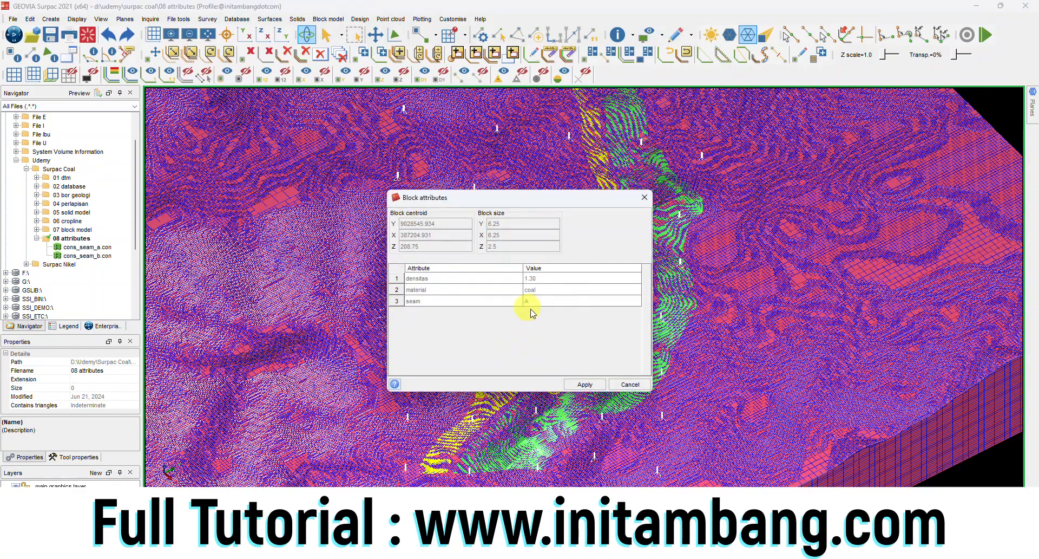
left_click(583, 384)
left_click(622, 443)
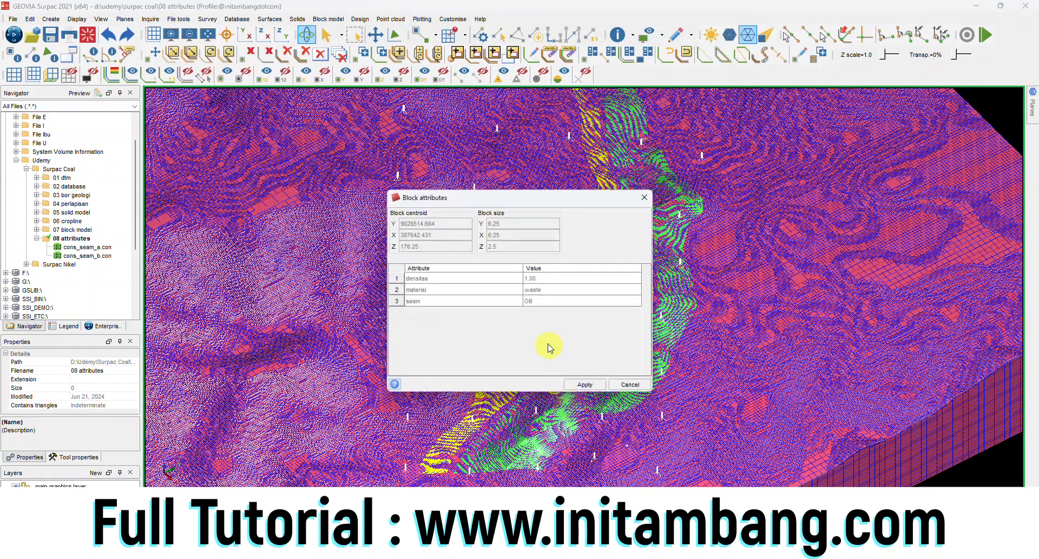
left_click(585, 384)
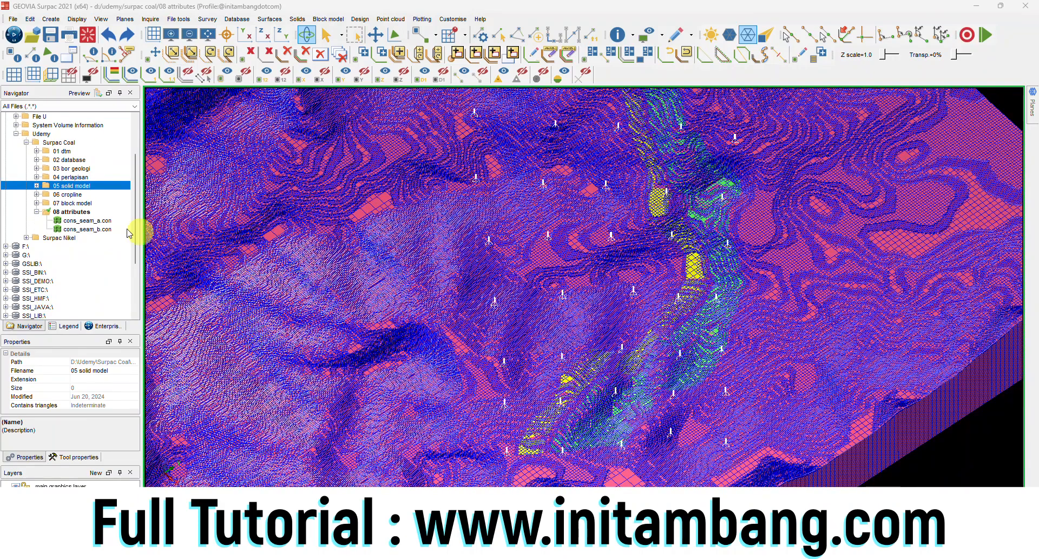
- Create a folder named "09 composite" inside Surpac Coal and set it as the work directory
right_click(61, 142)
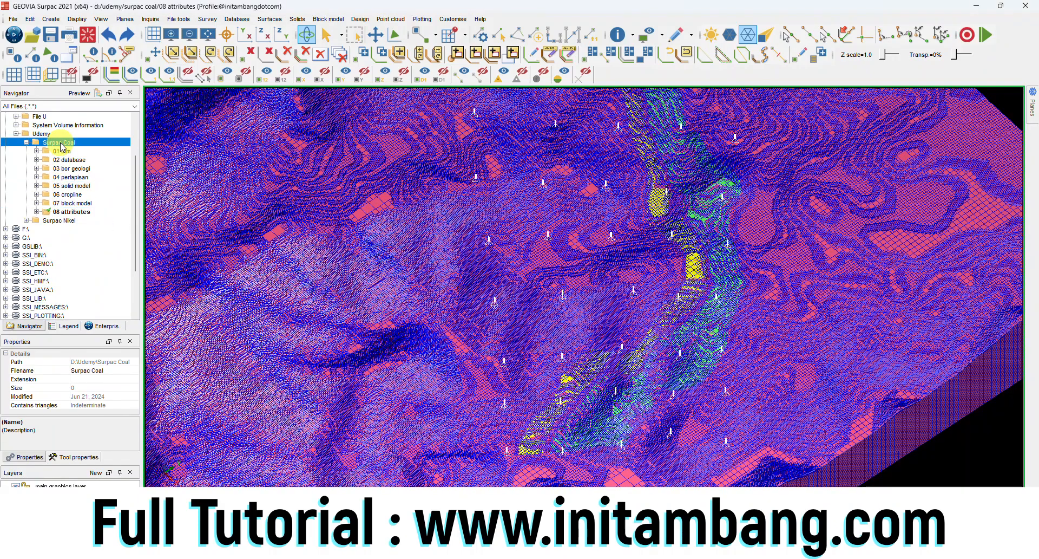
left_click(89, 174)
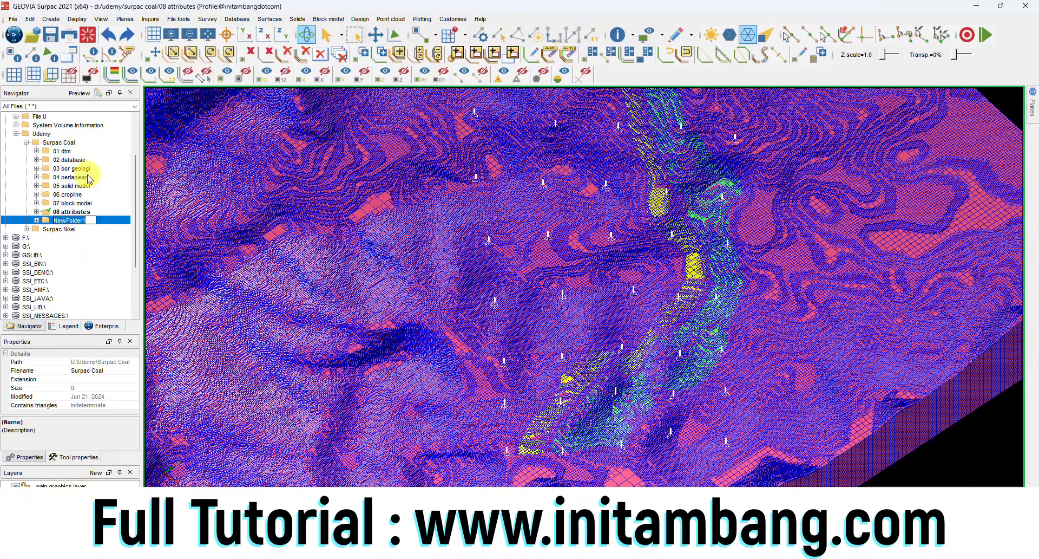
type("09 composite")
key("Return")
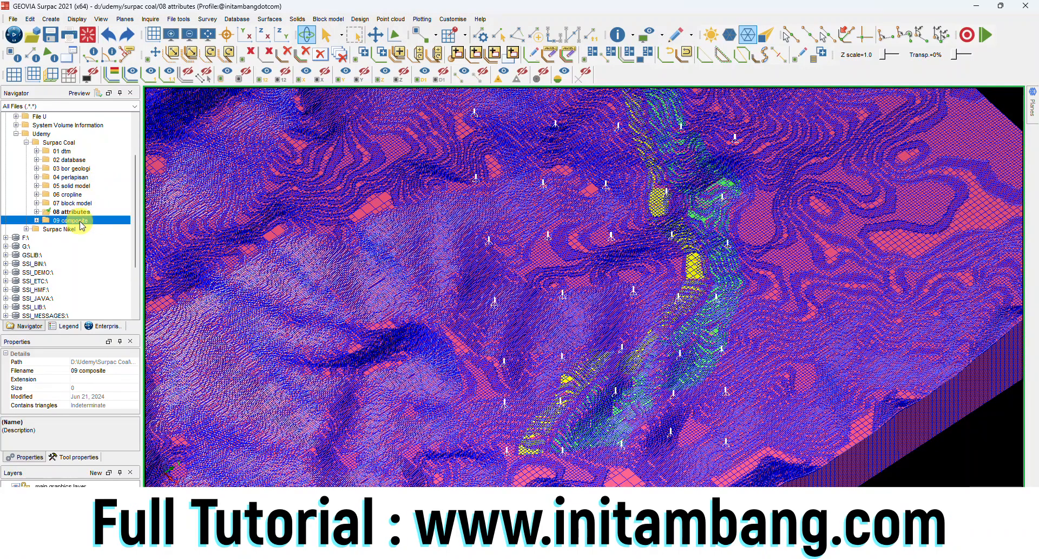
right_click(80, 221)
left_click(98, 228)
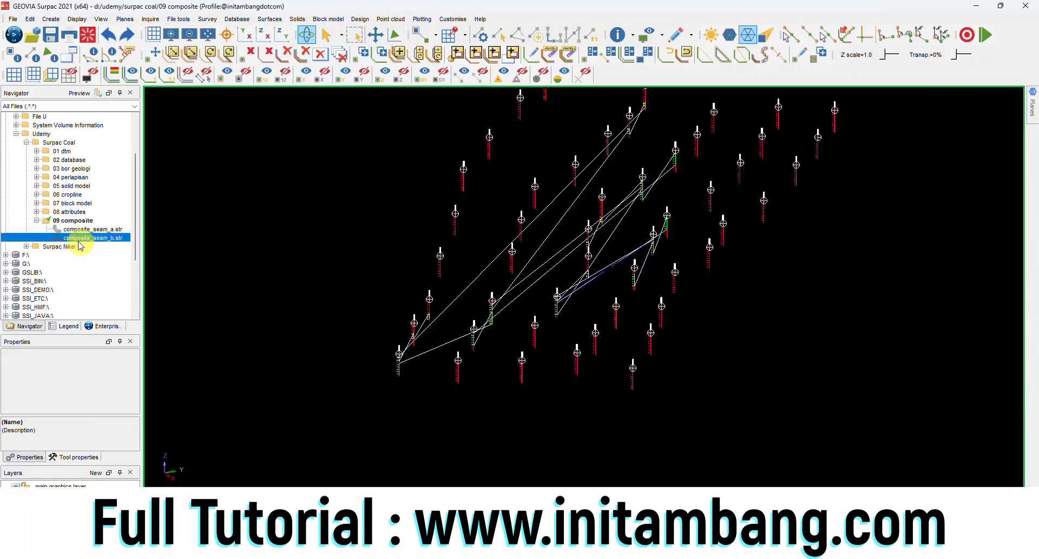
left_click(36, 221)
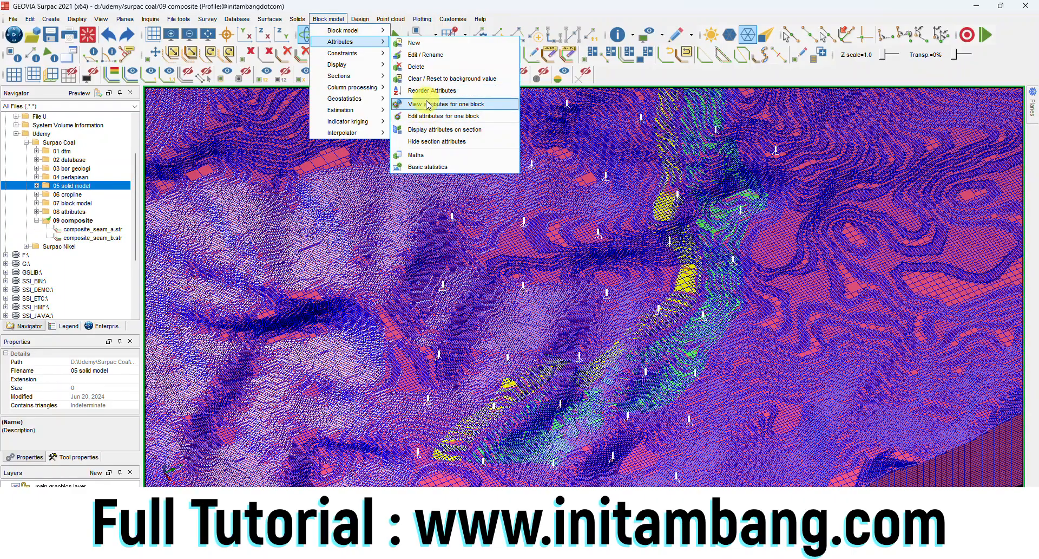
- Check the density, material and seam attributes of a block outside the seams, one on the yellow outcrop and one beside the green outcrop
left_click(430, 105)
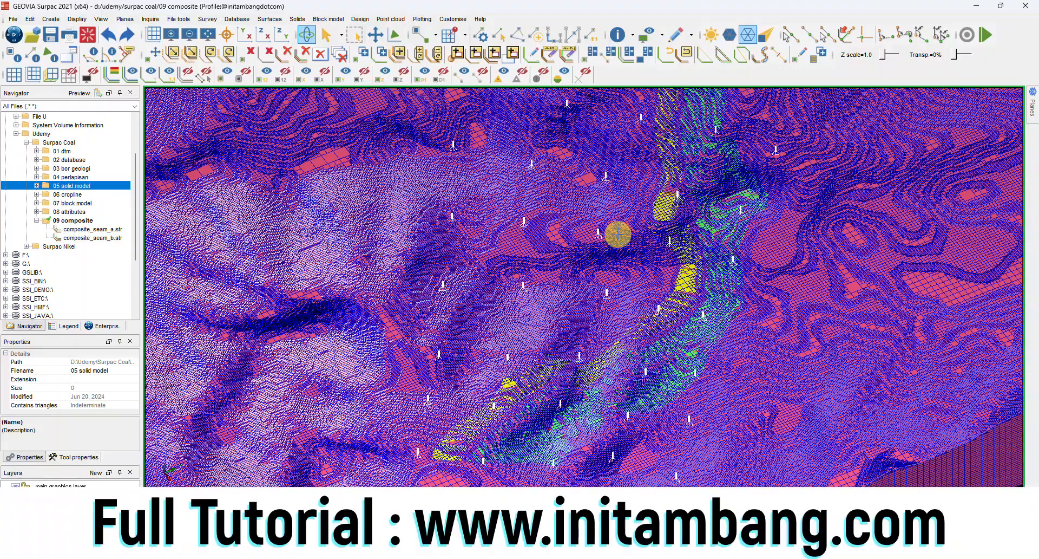
left_click(612, 280)
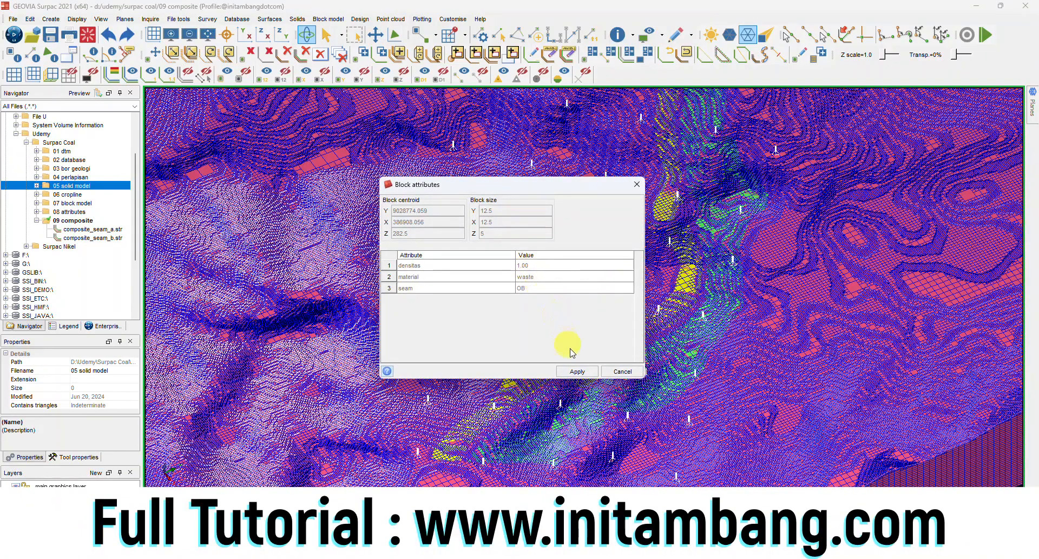
left_click(577, 372)
left_click(680, 282)
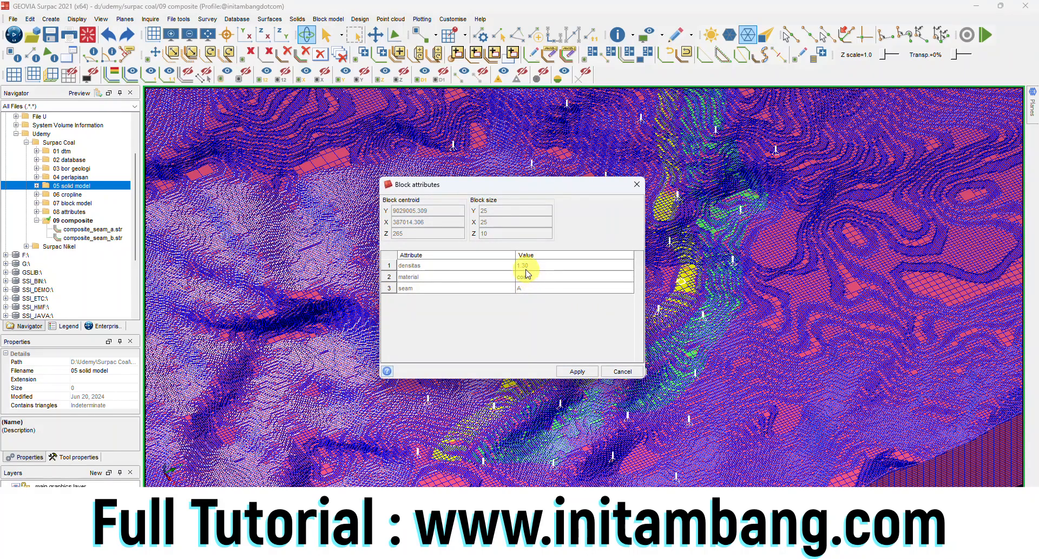
left_click(577, 371)
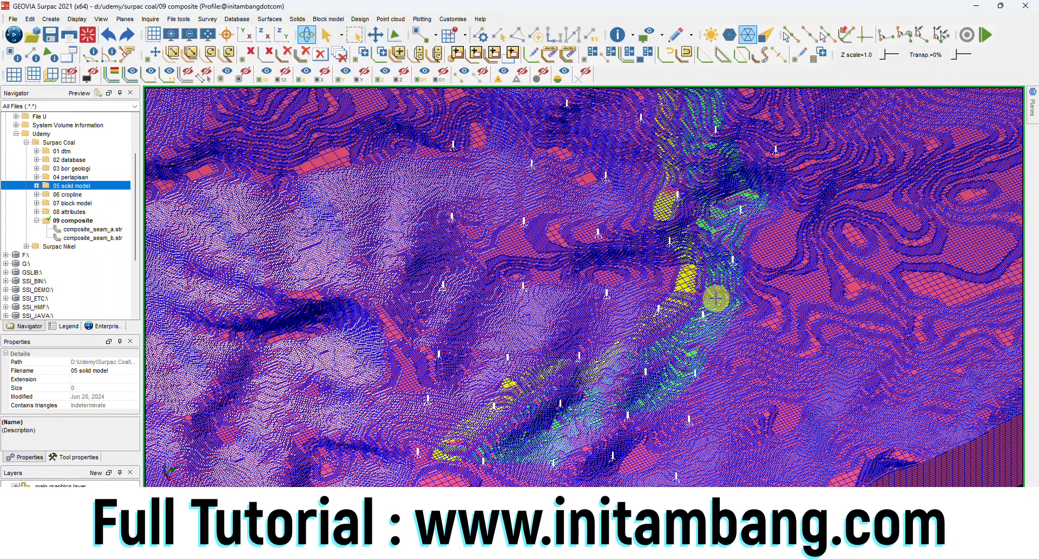
left_click(696, 301)
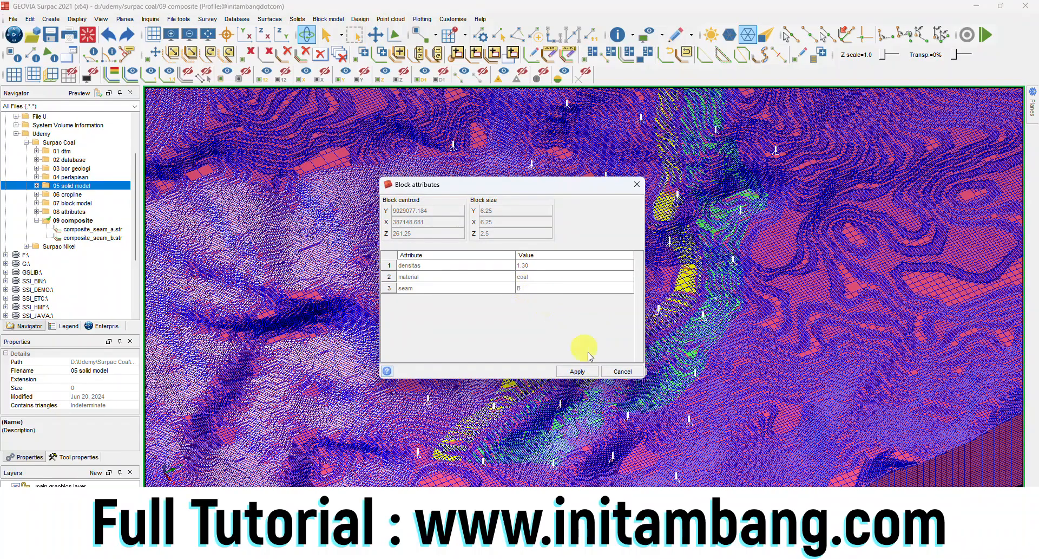
left_click(607, 373)
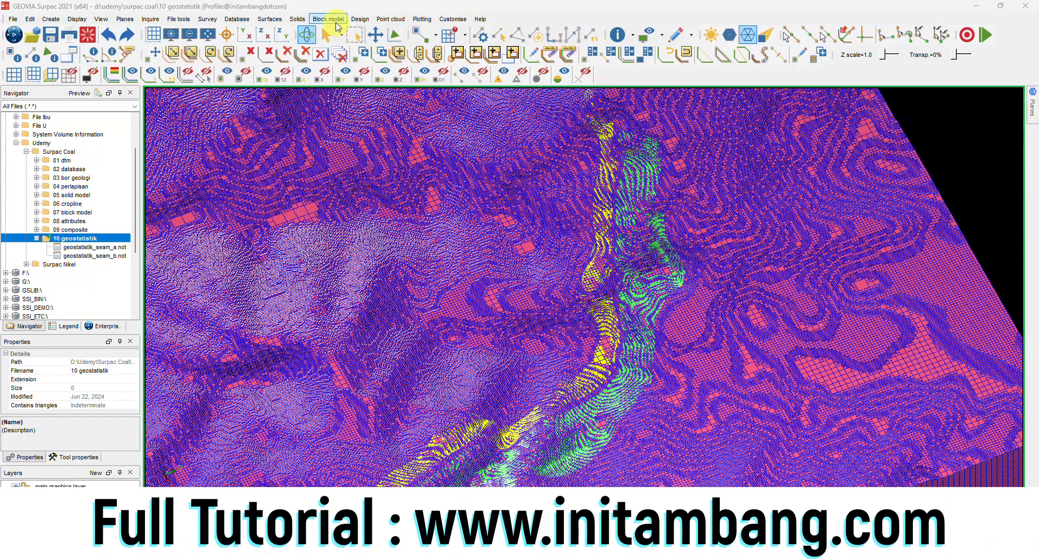
- Inspect the coal quality attributes such as ash, cv, fc, hgi, im and tm for four individual blocks on and around the seam outcrops
left_click(336, 21)
mouse_move(388, 45)
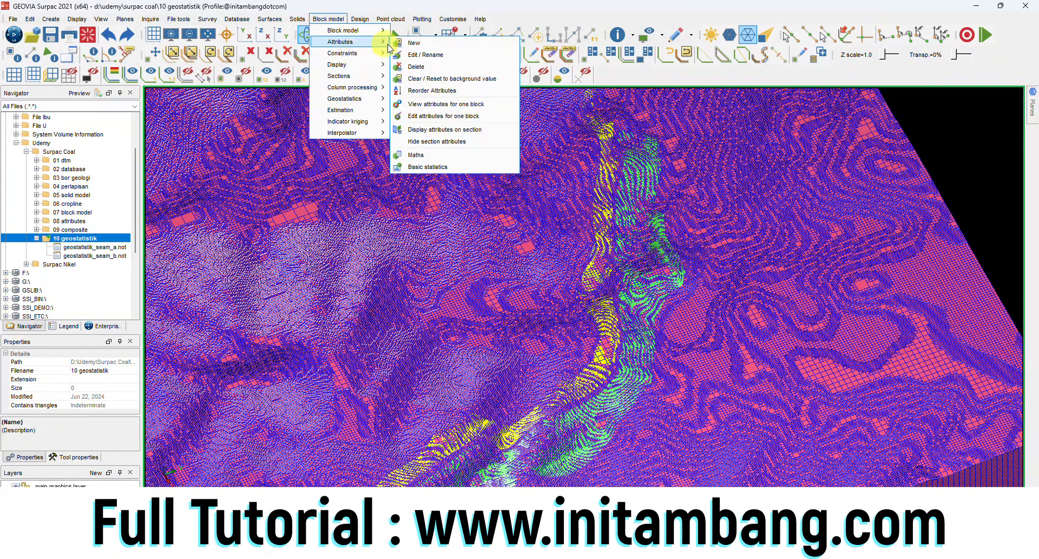
left_click(425, 104)
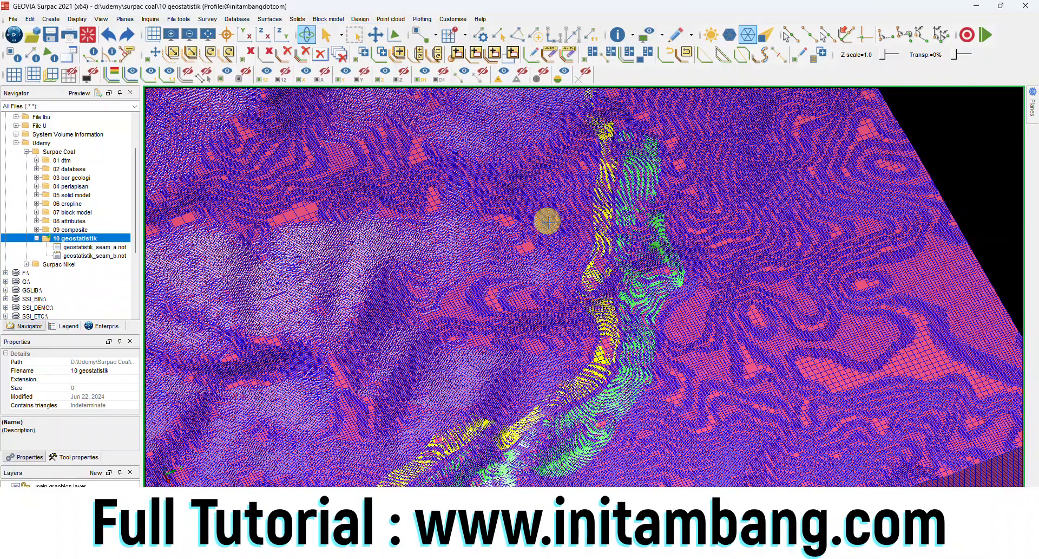
left_click(565, 332)
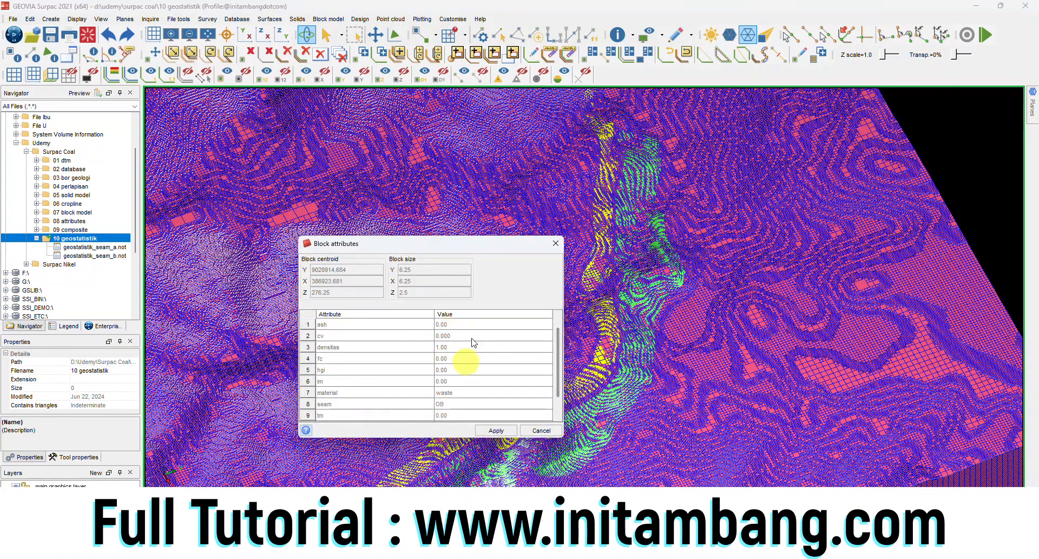
left_click(497, 430)
left_click(599, 355)
scroll(476, 366, "down", 1)
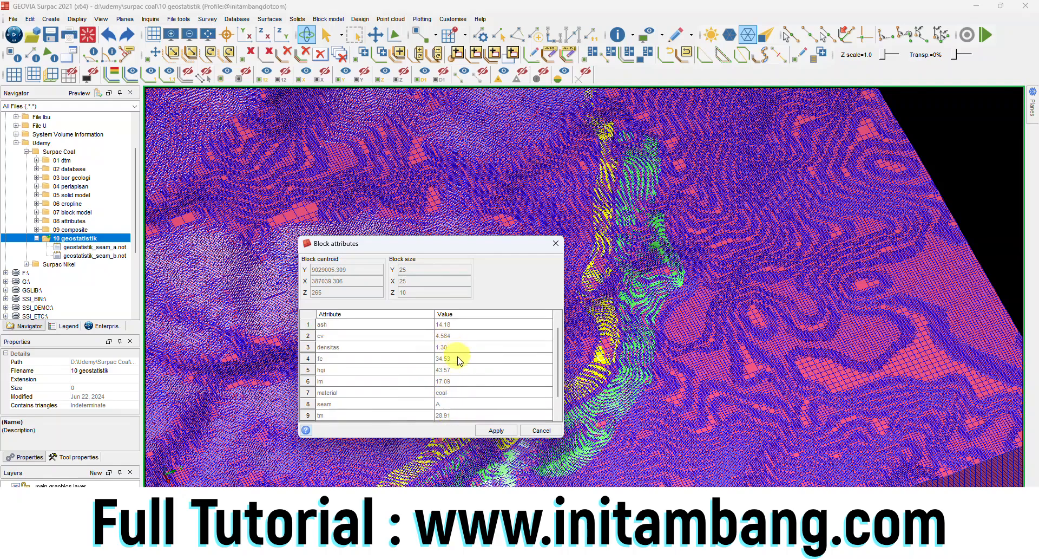
left_click(506, 430)
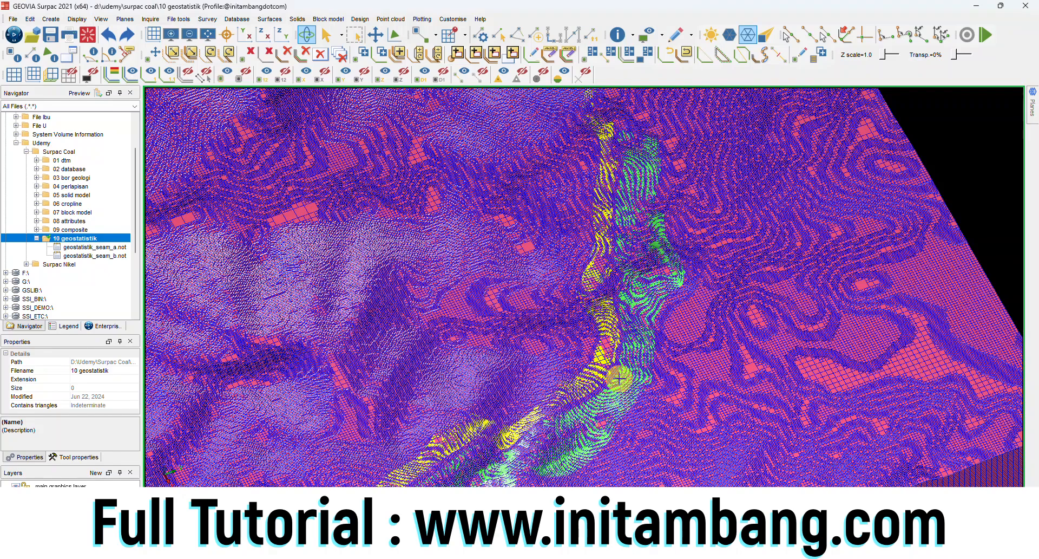
left_click(595, 391)
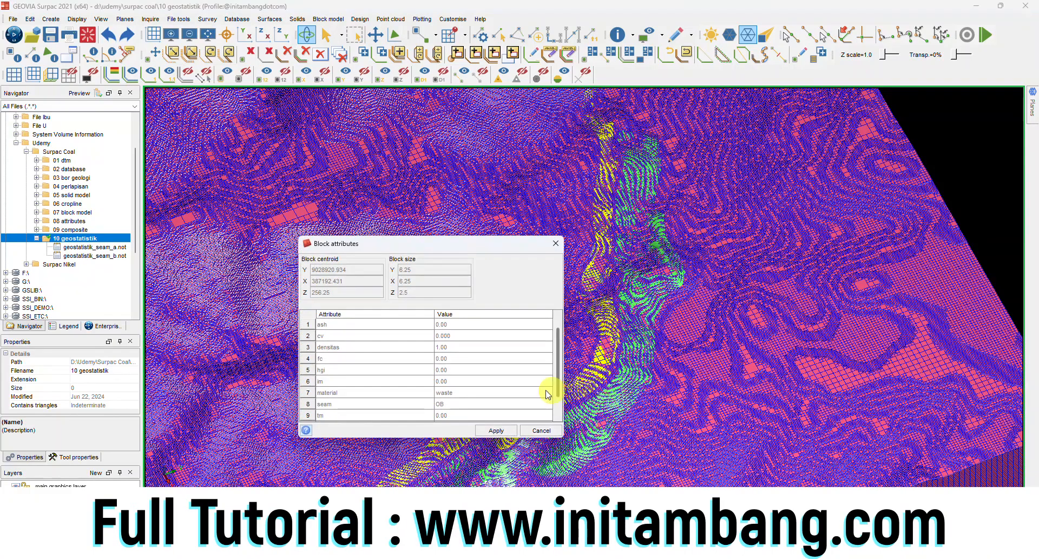
left_click(498, 430)
left_click(611, 393)
scroll(449, 400, "down", 1)
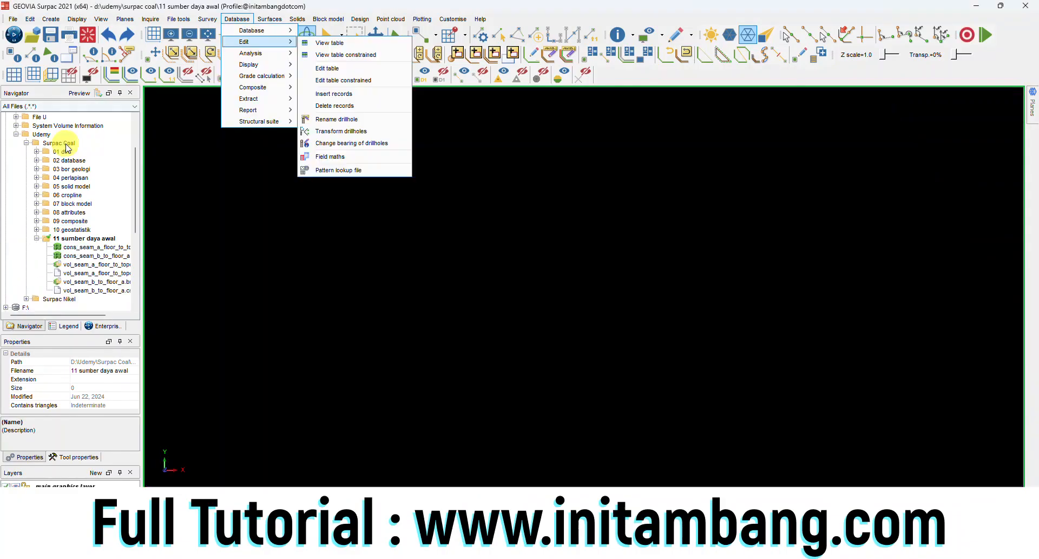
- Create a folder named "12 sumber daya terukur" inside Surpac Coal and set it as the work directory
right_click(66, 144)
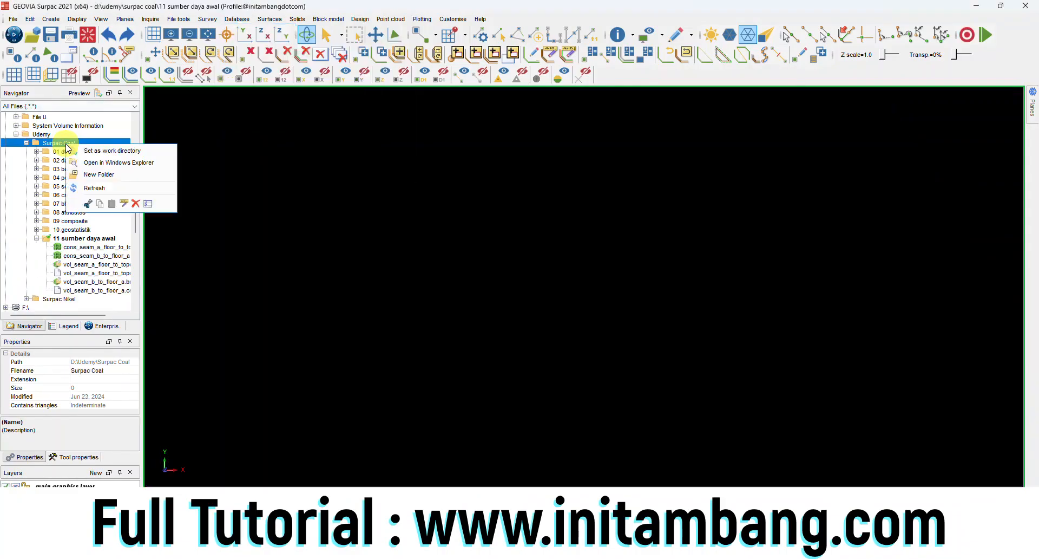
left_click(94, 174)
type("1")
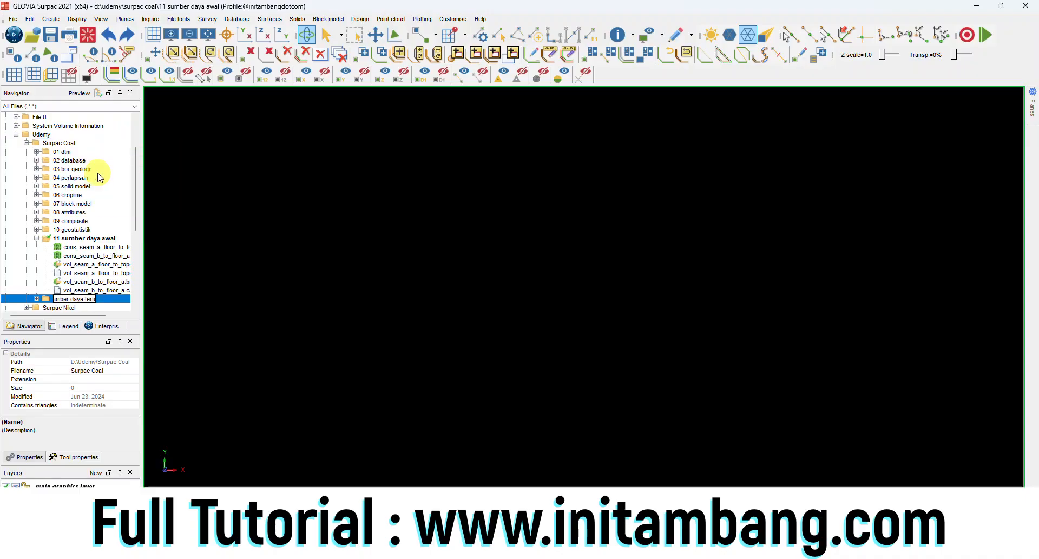
type("2 sumber daya terukur")
key("Return")
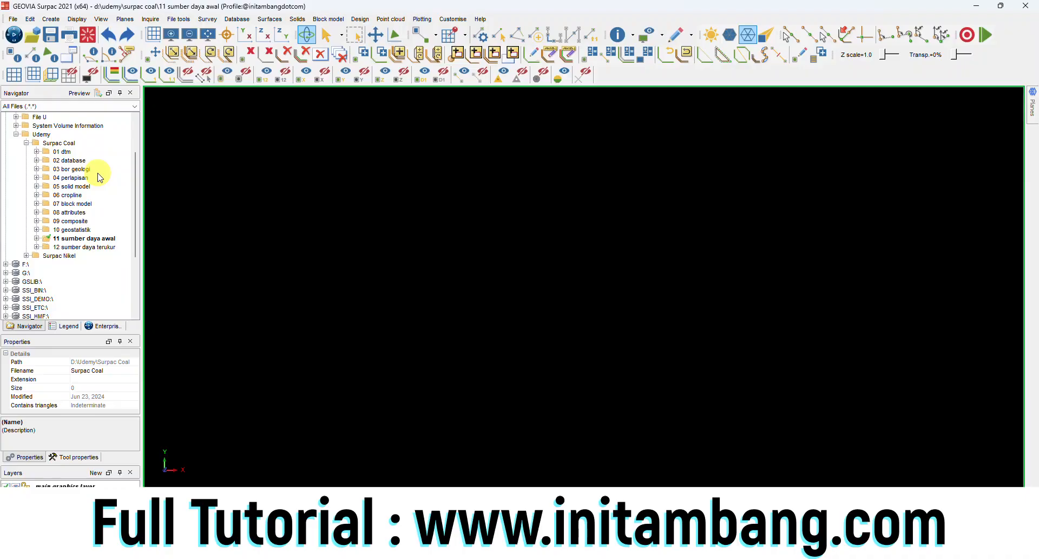
left_click(77, 246)
right_click(77, 246)
left_click(87, 252)
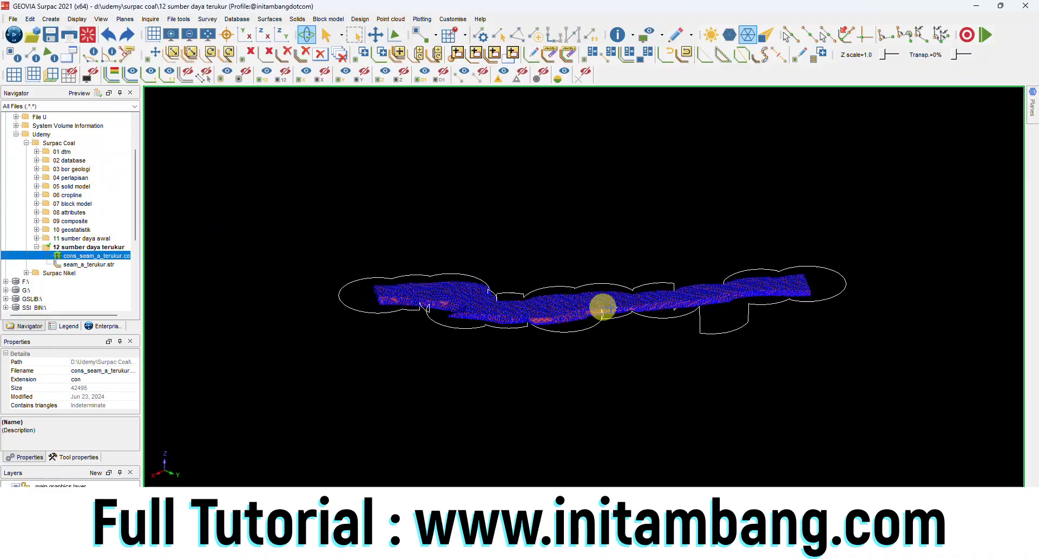
- Examine the measured seam A blocks in plan view and check seam A's tonnes in the vol_seam_a_terukur and vol_seam_a_floor_to_topo reports
left_click_drag(601, 303, 670, 302)
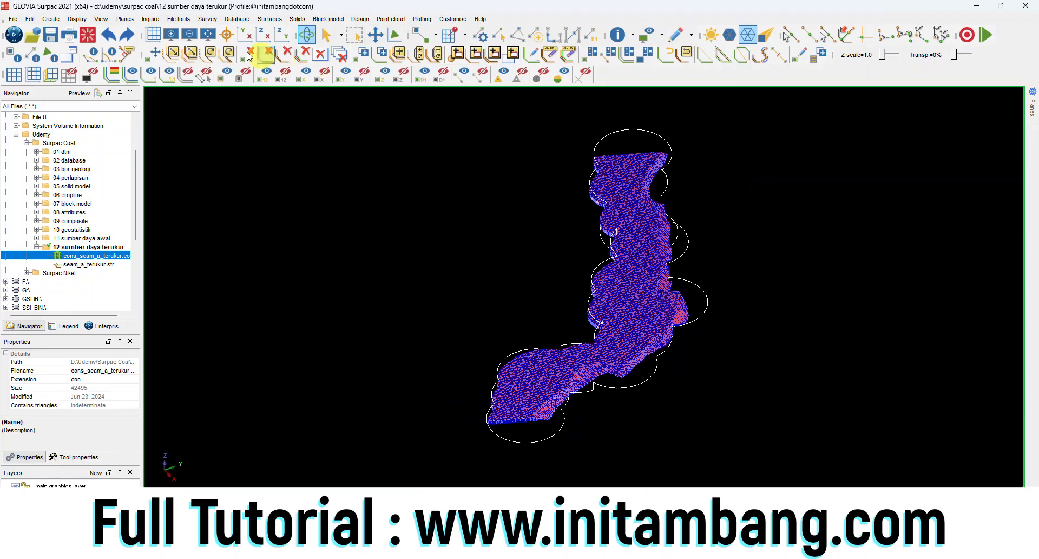
left_click(208, 34)
scroll(661, 213, "up", 5)
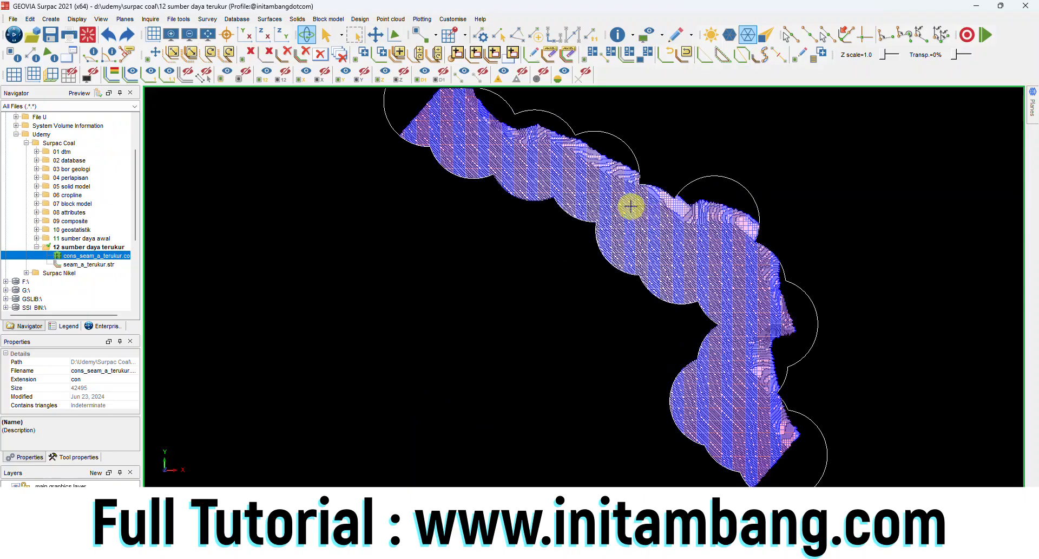
scroll(589, 233, "down", 3)
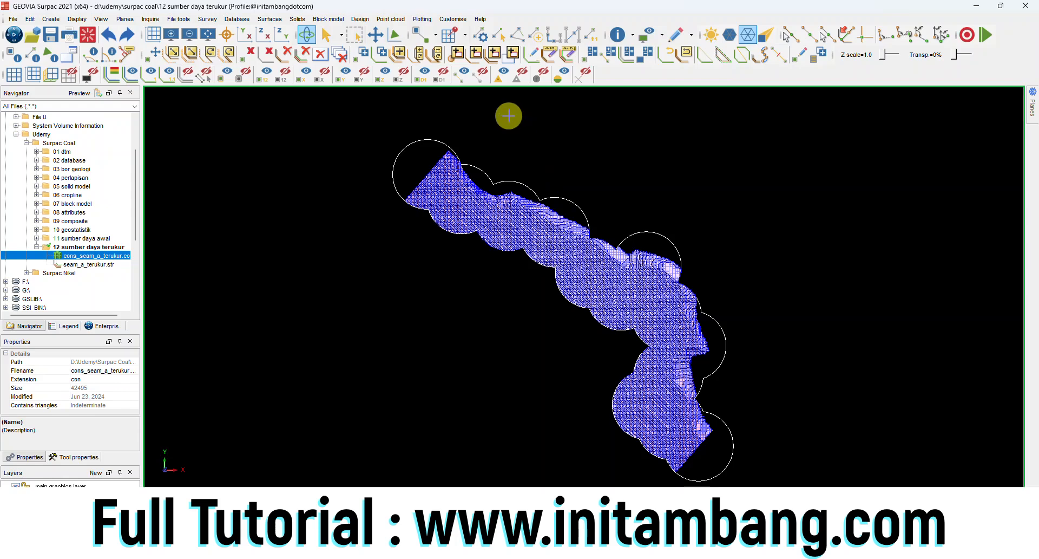
left_click(339, 20)
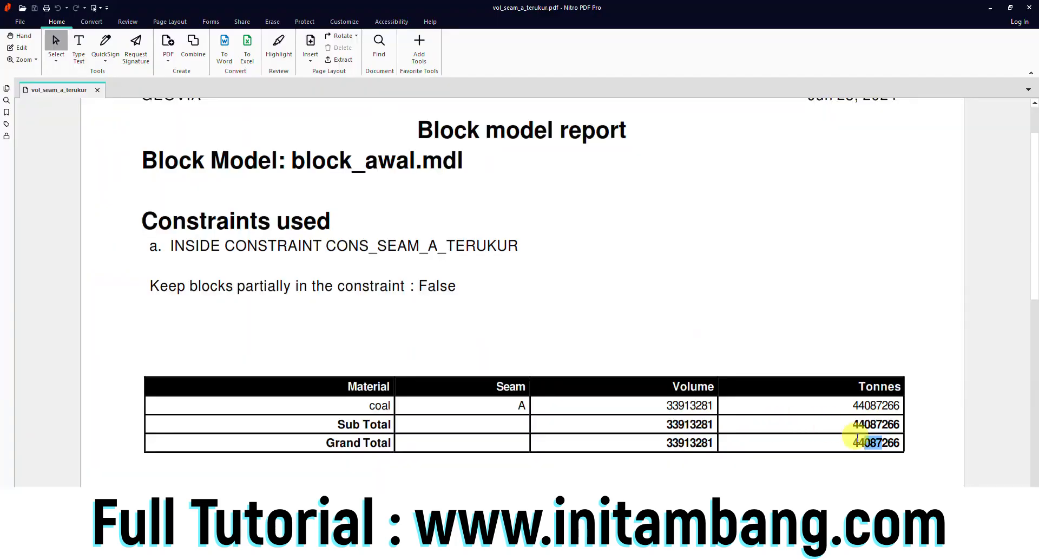
left_click_drag(882, 443, 862, 440)
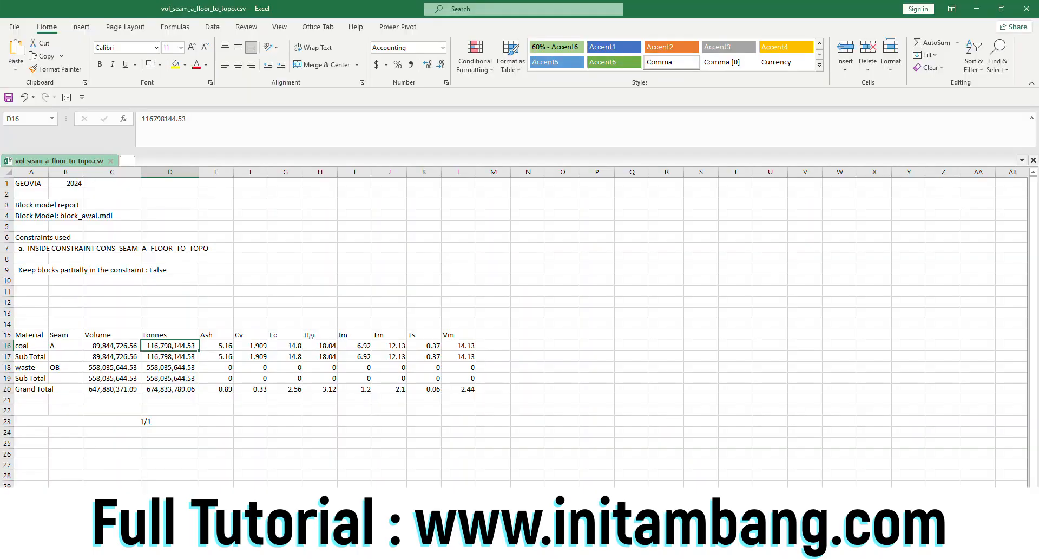
left_click(161, 348)
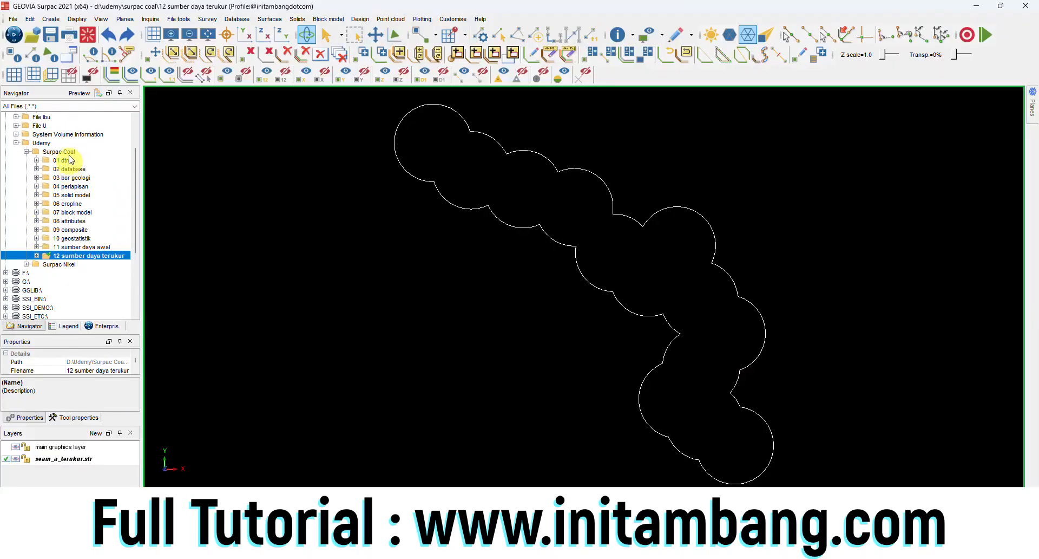
- Create a folder named "13 sumber daya tertunjuk" inside Surpac Coal and set it as the work directory
right_click(70, 154)
left_click(99, 182)
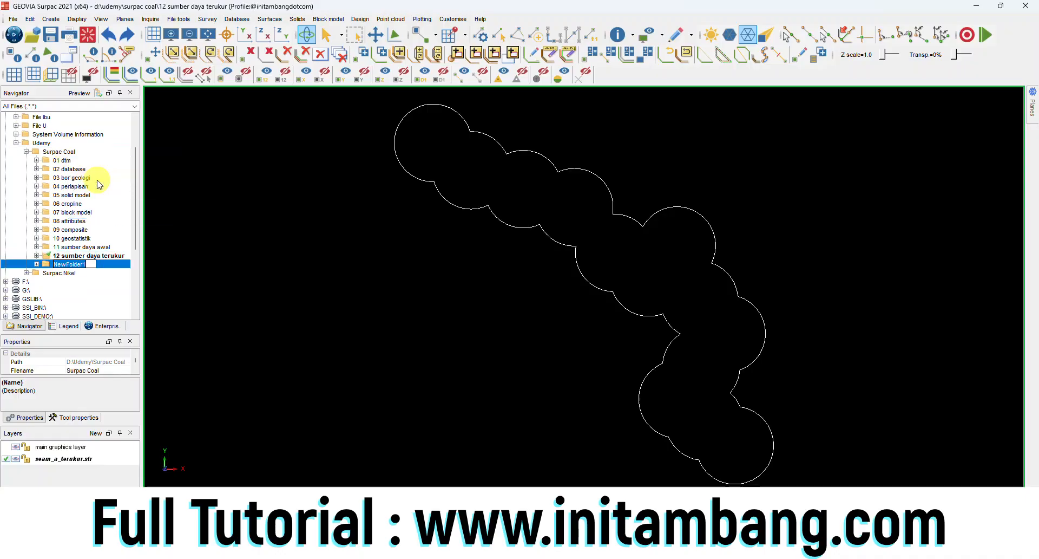
type("13 sumber daya tertunjuk")
key("Return")
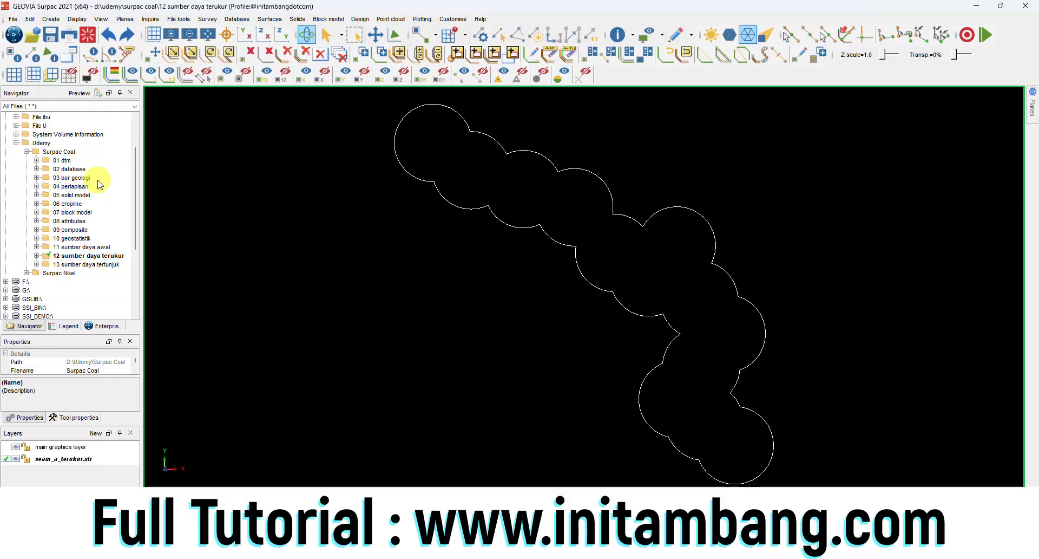
left_click(83, 265)
right_click(85, 265)
left_click(96, 262)
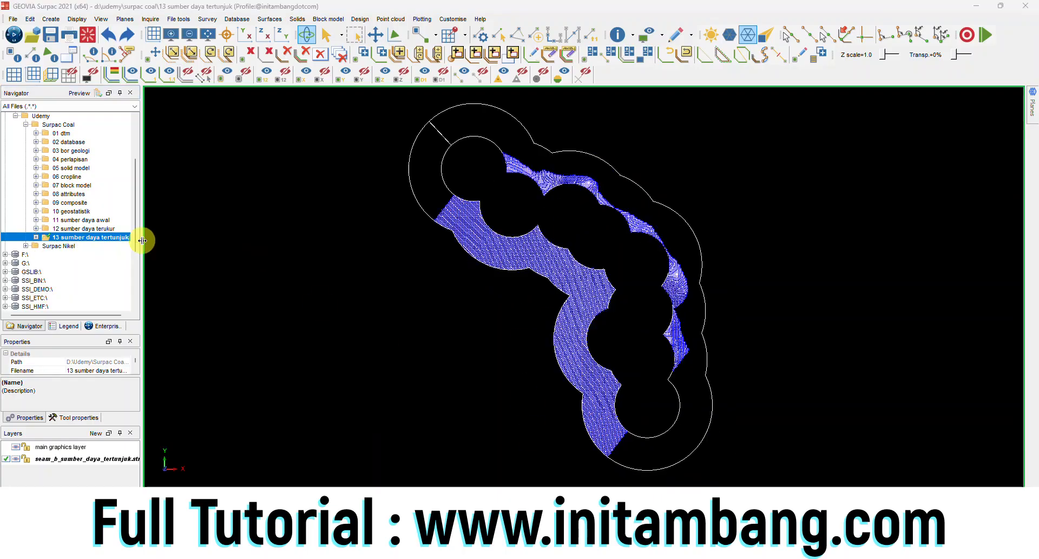
- Create a folder named "14 sumber daya terkira" inside Surpac Coal and set it as the work directory
left_click(61, 125)
right_click(63, 126)
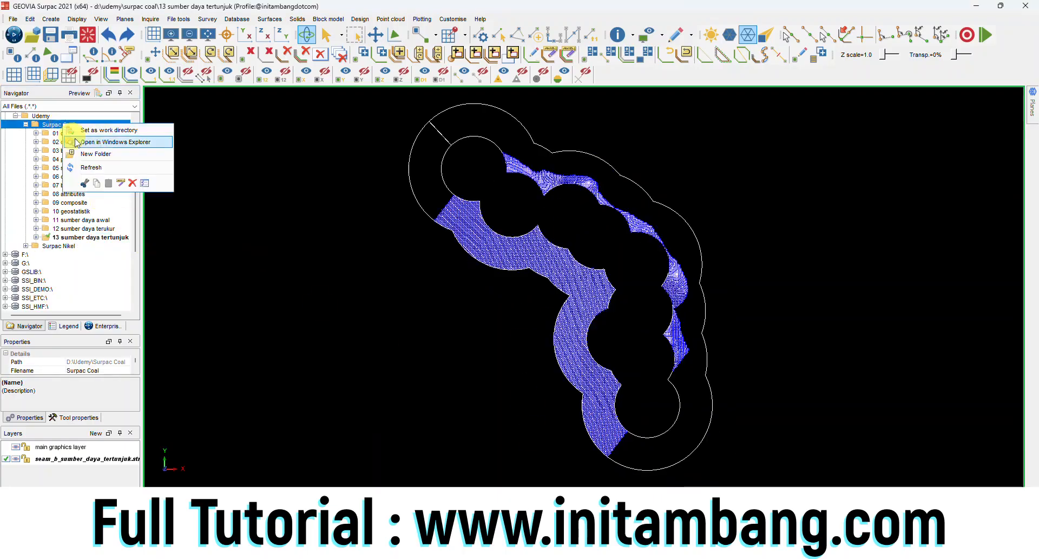
left_click(86, 152)
type("14 sumber")
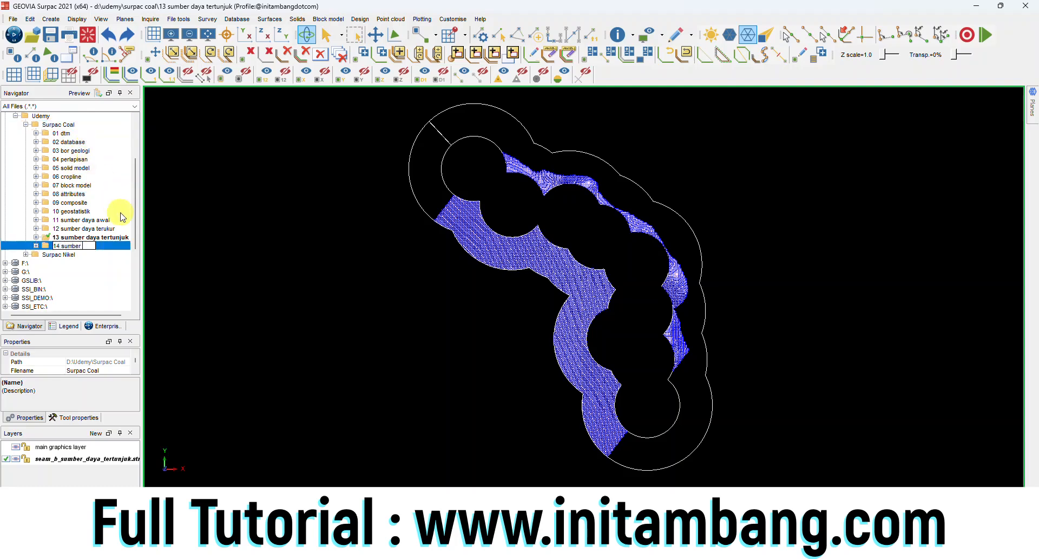
type(" daya terkir")
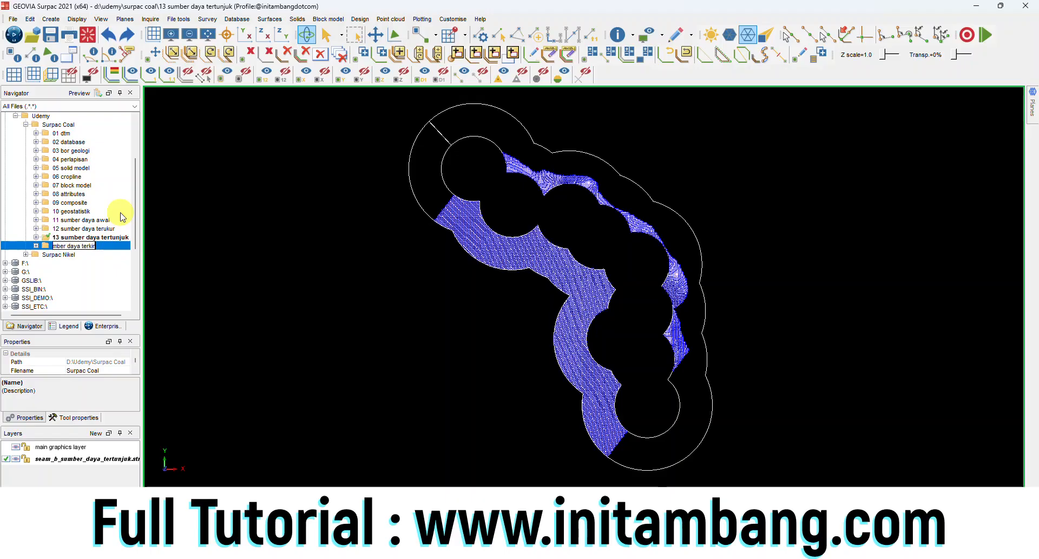
type("a")
key("Return")
left_click(108, 245)
right_click(106, 246)
left_click(124, 254)
left_click(374, 549)
left_click(385, 499)
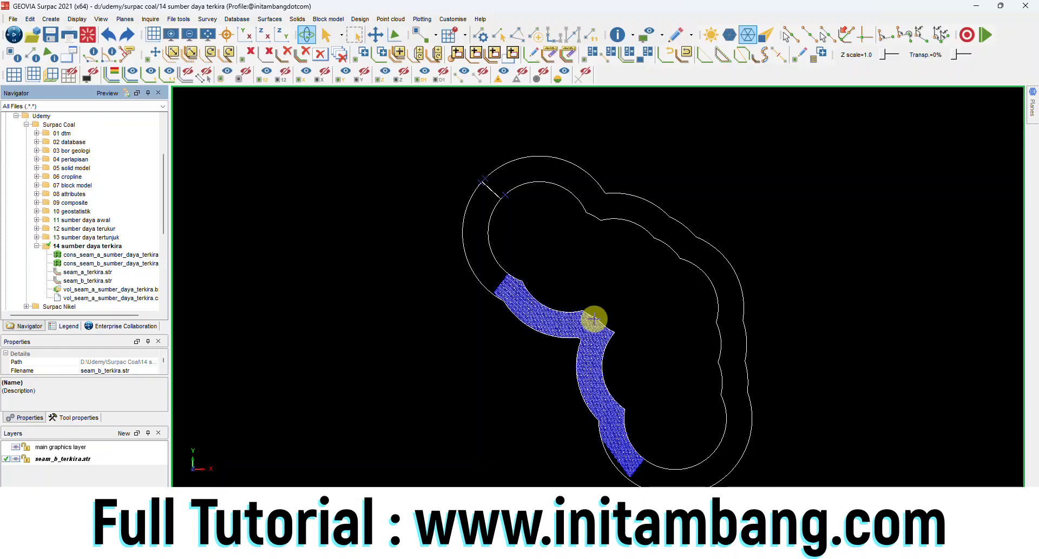
left_click(582, 79)
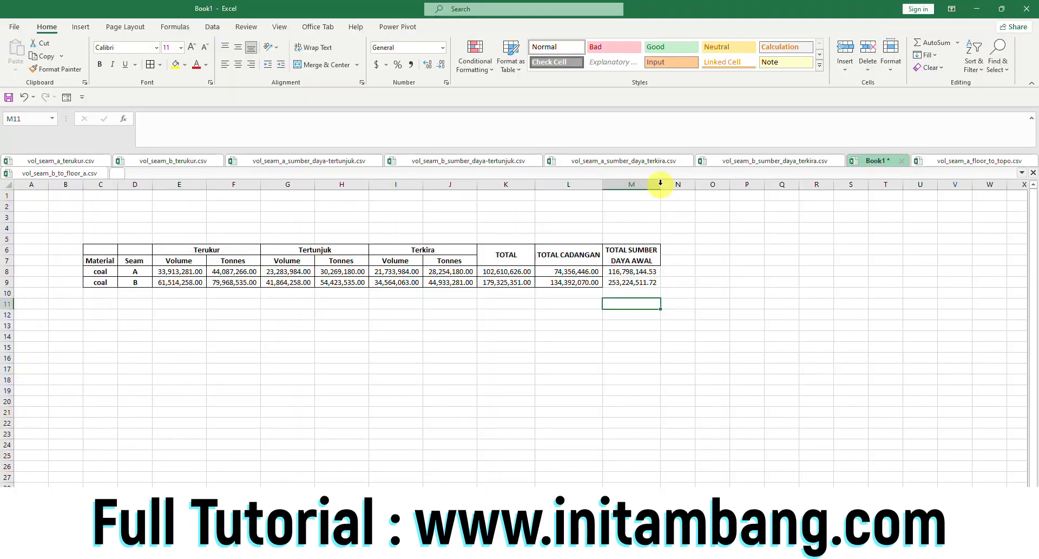
- In the Excel summary table, widen the TOTAL SUMBER DAYA AWAL column and check its values for seams A and B
double_click(662, 182)
left_click_drag(702, 184, 673, 184)
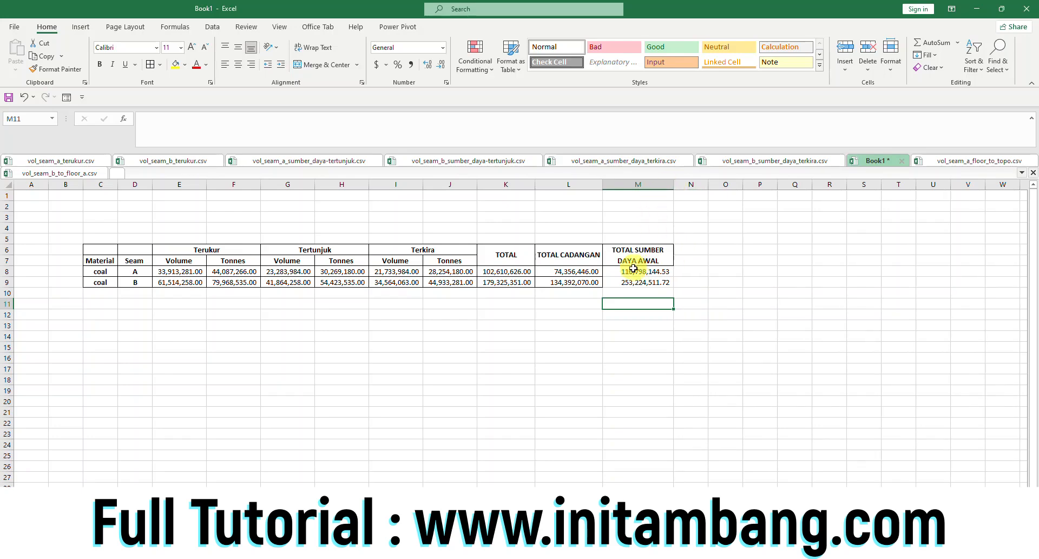
left_click_drag(642, 270, 634, 279)
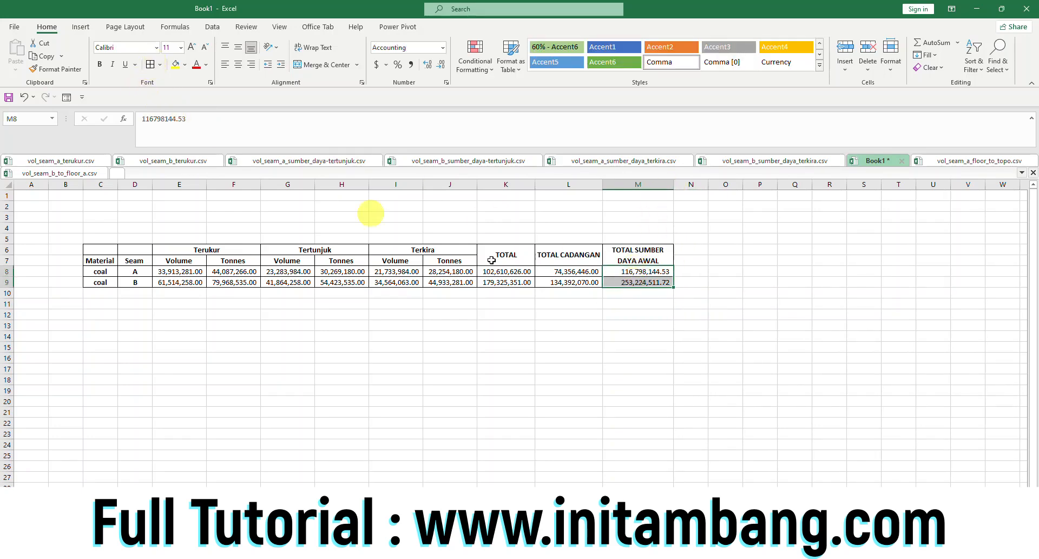
left_click(667, 311)
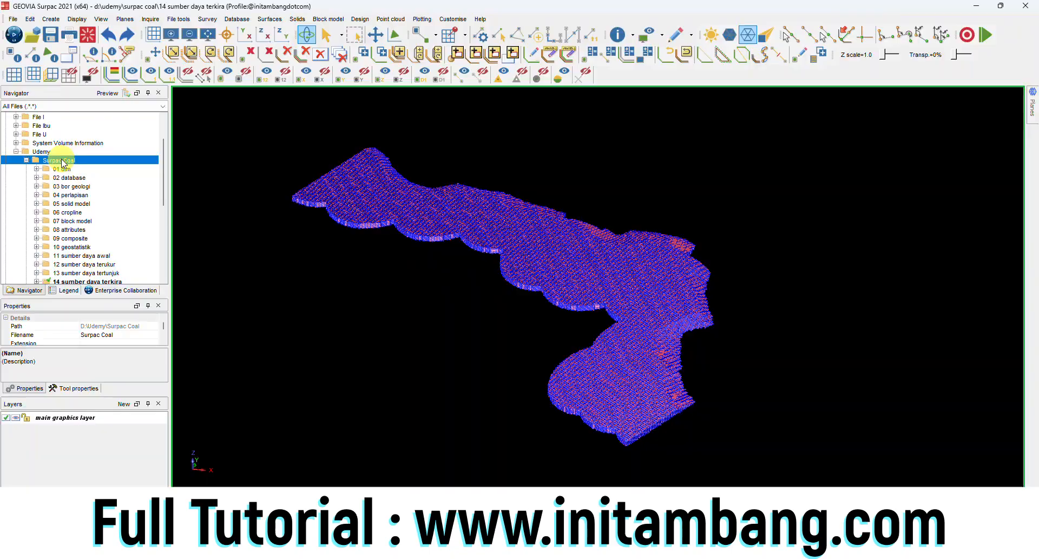
- In Surpac, create a folder named "15 pit optimasi" inside Surpac Coal and set it as the work directory
right_click(70, 160)
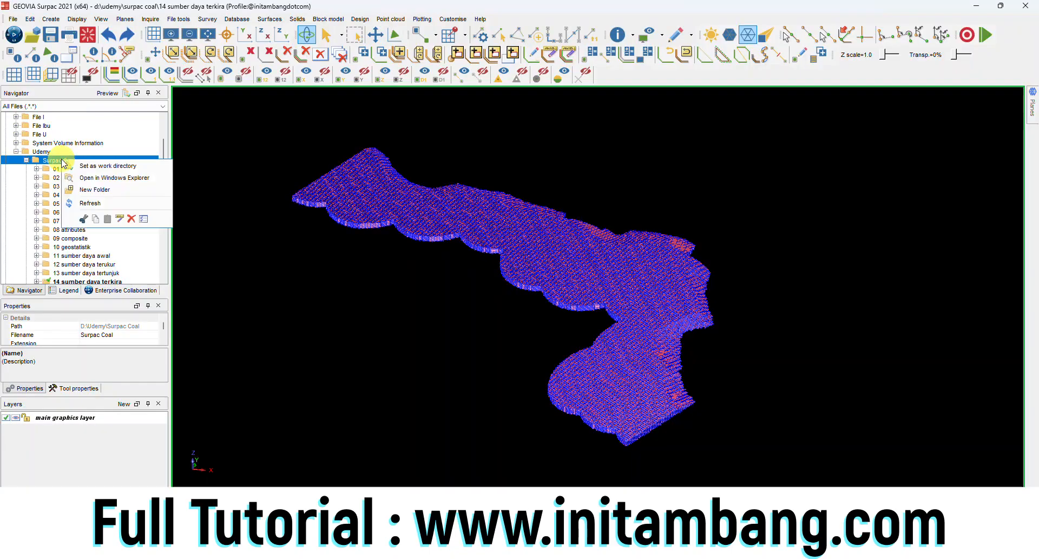
left_click(92, 193)
type("15")
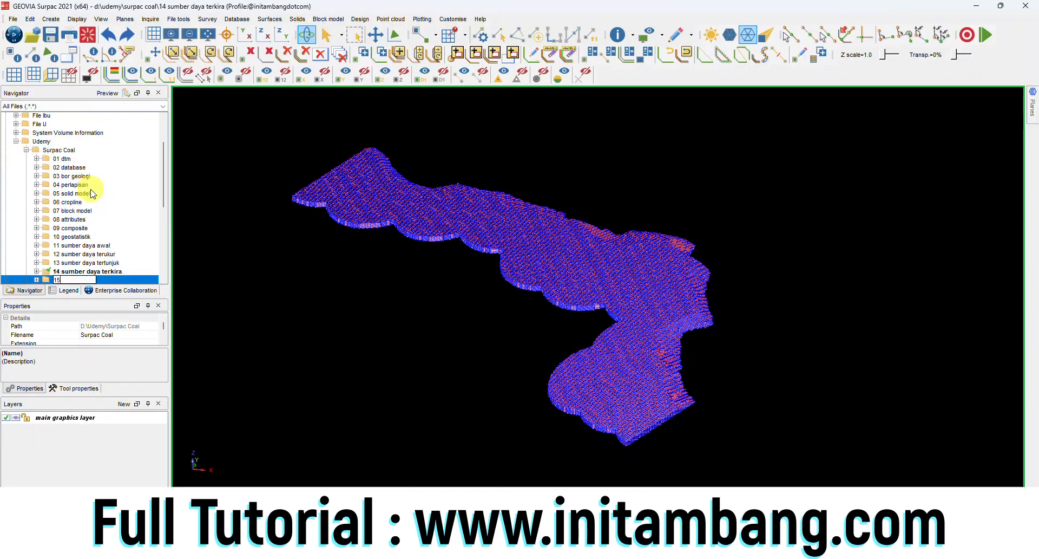
type(" pit optimasi")
key("Return")
scroll(92, 193, "down", 1)
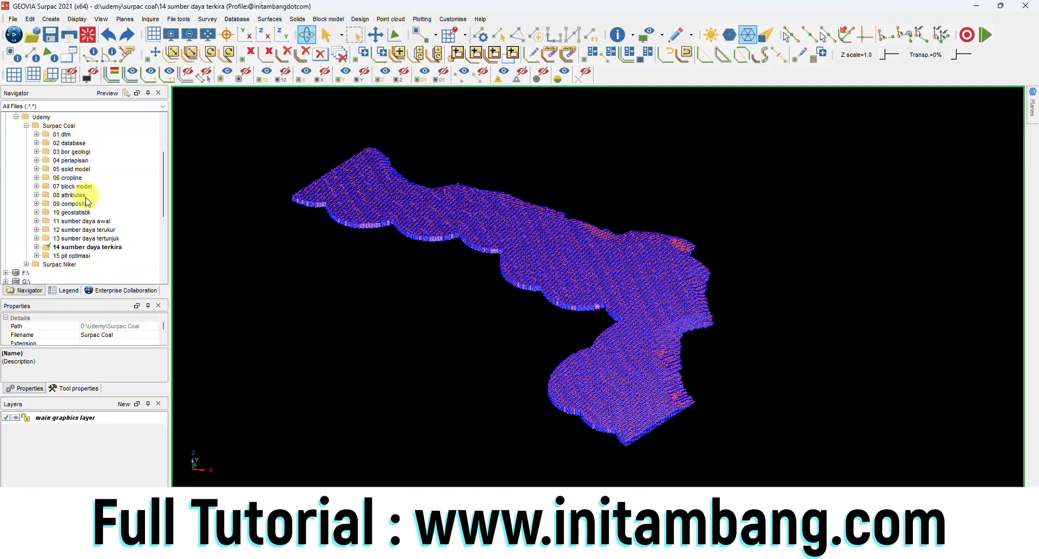
right_click(80, 261)
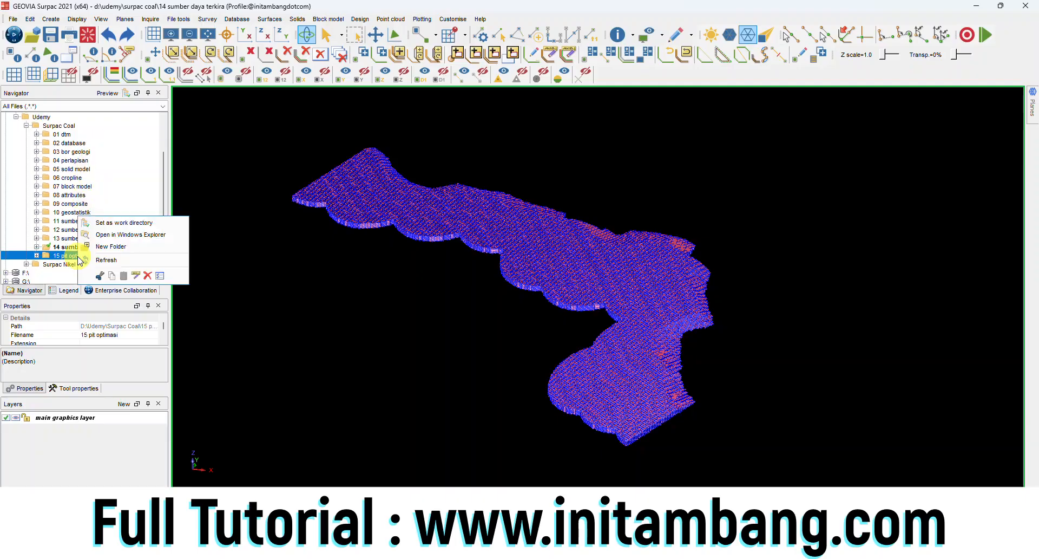
left_click(108, 221)
- Export the block model to Whittle with a smaller export block size, as pit_optimasi.mod with parameter file pit_optimasi.par
left_click(337, 20)
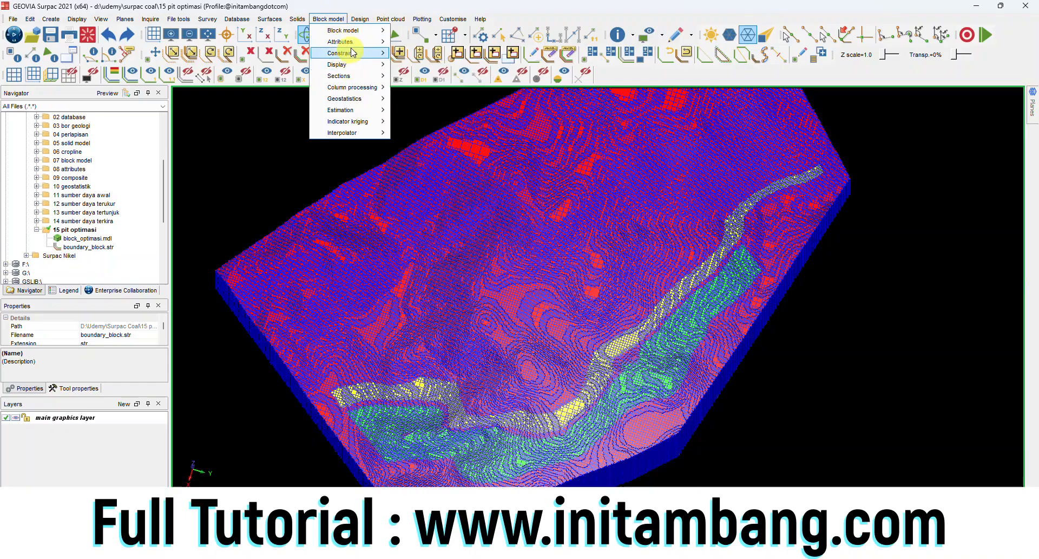
mouse_move(349, 30)
mouse_move(433, 141)
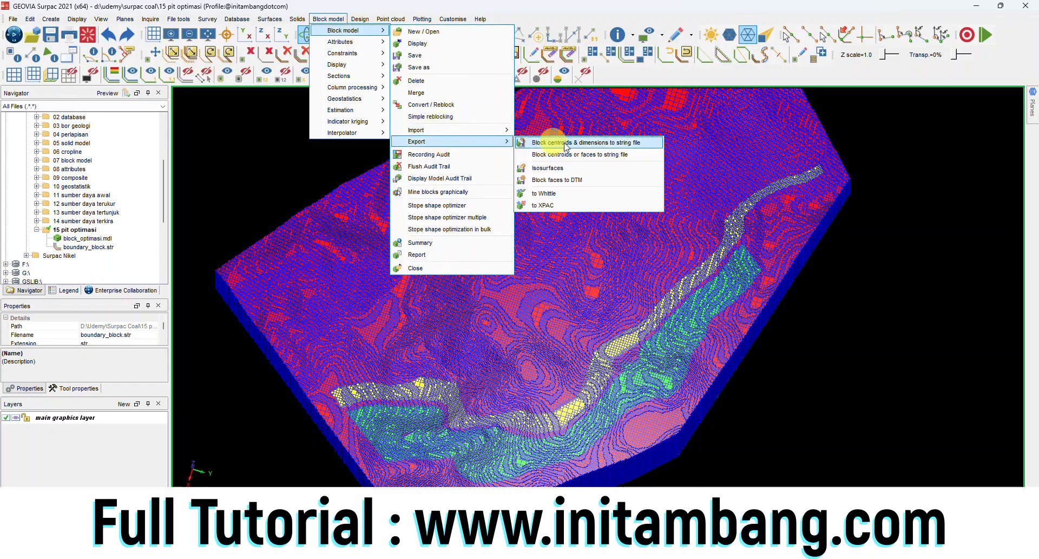
left_click(559, 196)
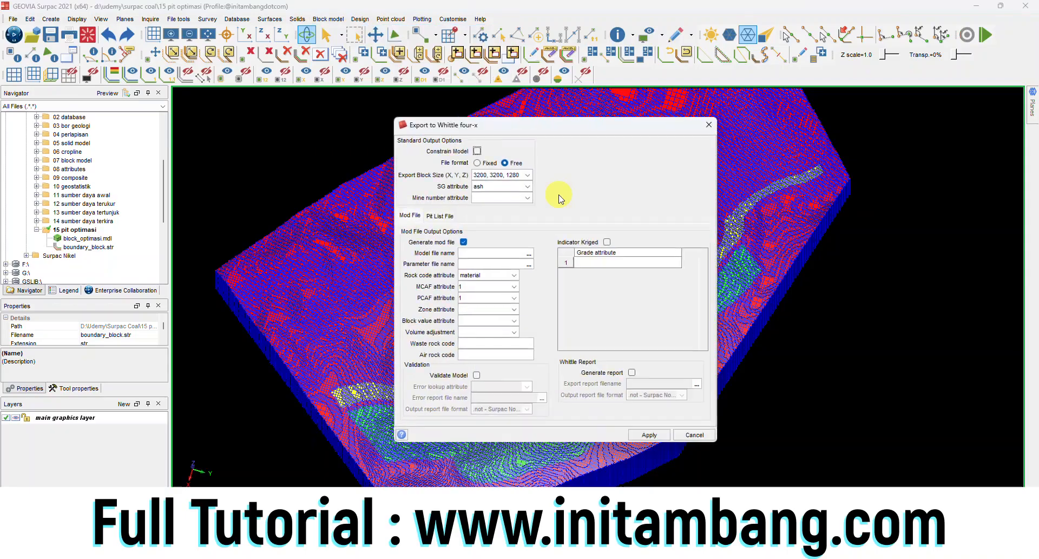
left_click(529, 175)
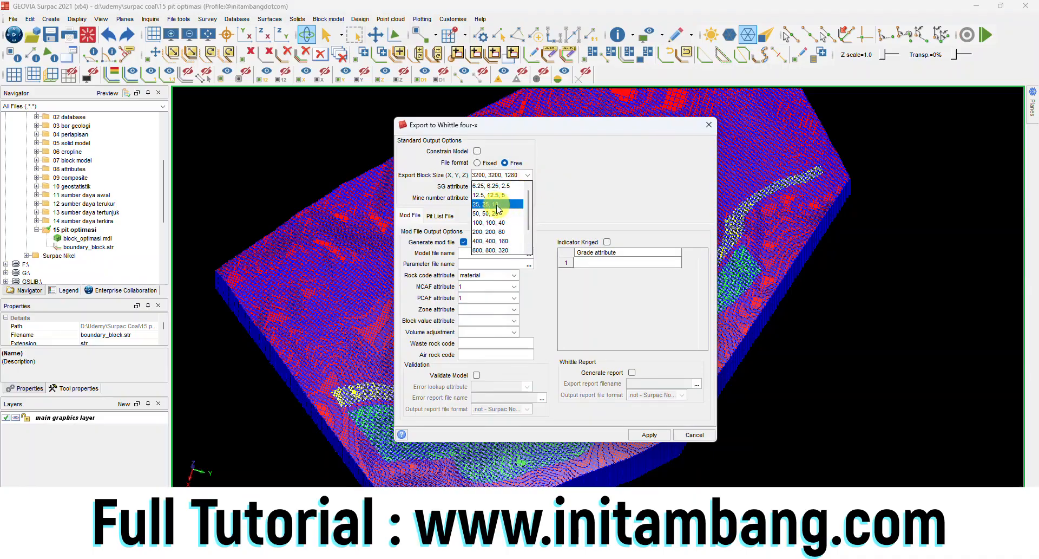
left_click(498, 186)
left_click(649, 434)
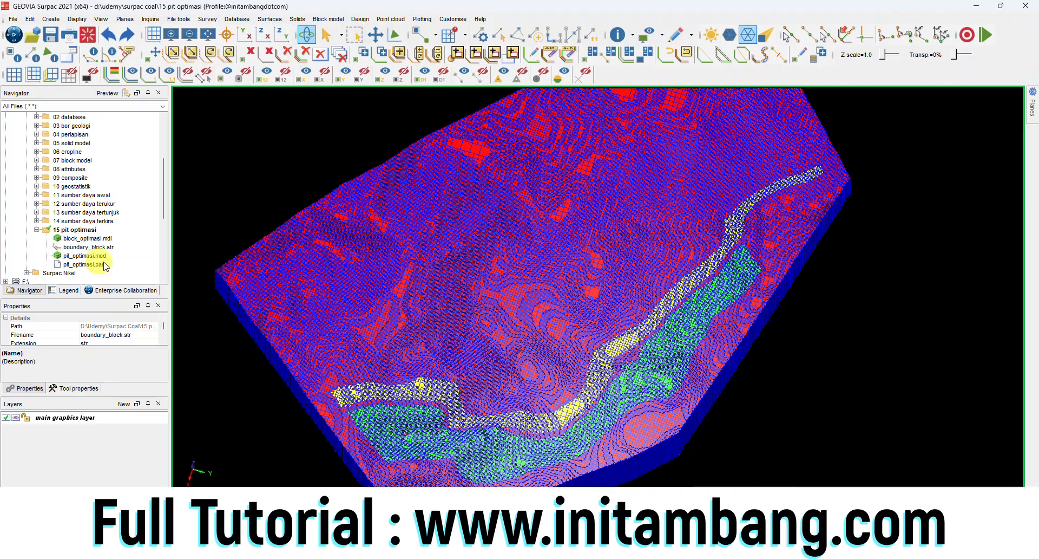
- Check the exported pit_optimasi.mod and pit_optimasi.par files in the 15 pit optimasi folder
left_click(105, 256)
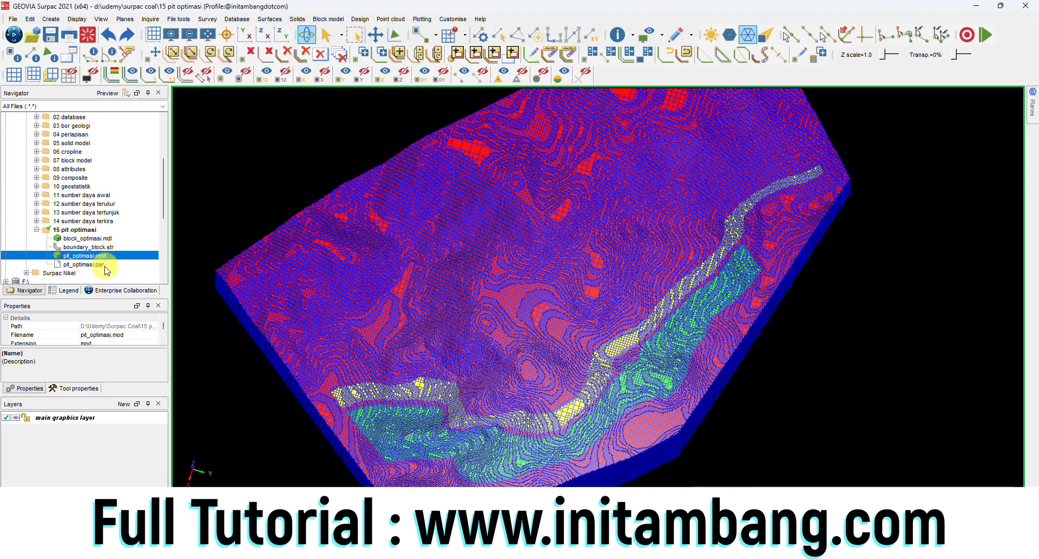
left_click(106, 263)
left_click(104, 256)
left_click(103, 263)
left_click(102, 256)
double_click(101, 264)
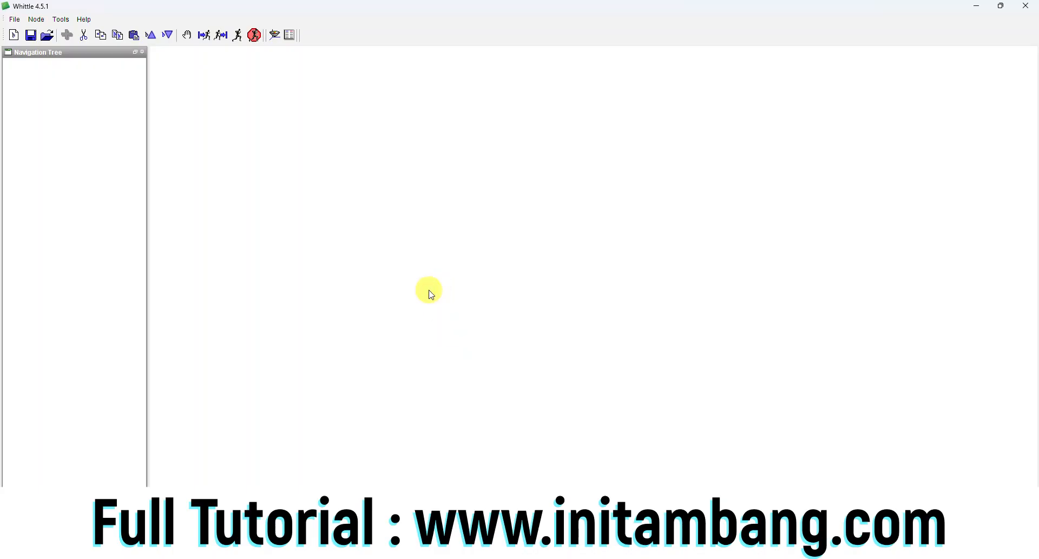
- In Whittle, start a new project named pit_optimasi with D:\Udemy\Surpac Coal\15 pit optimasi as its project directory
left_click(453, 238)
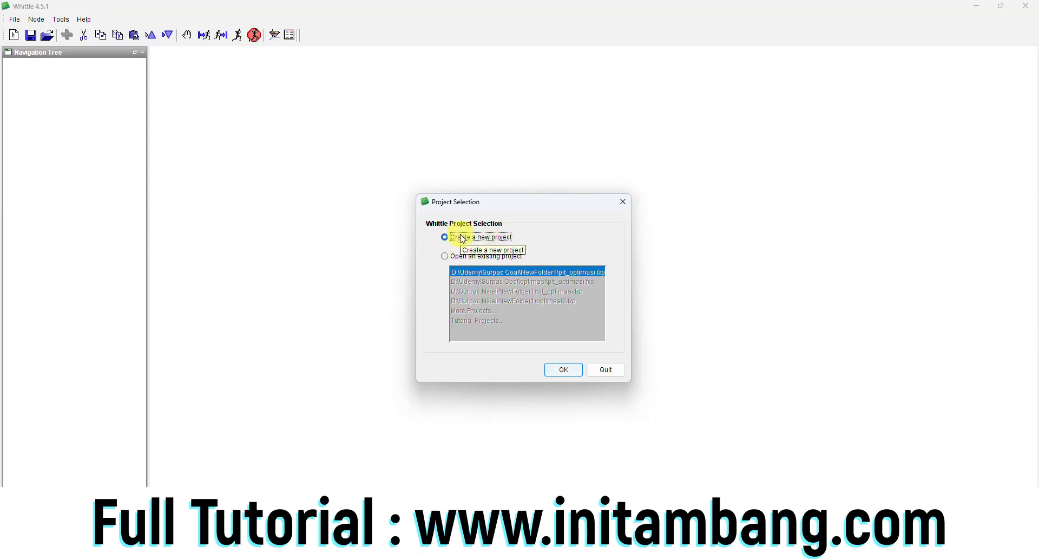
left_click(571, 369)
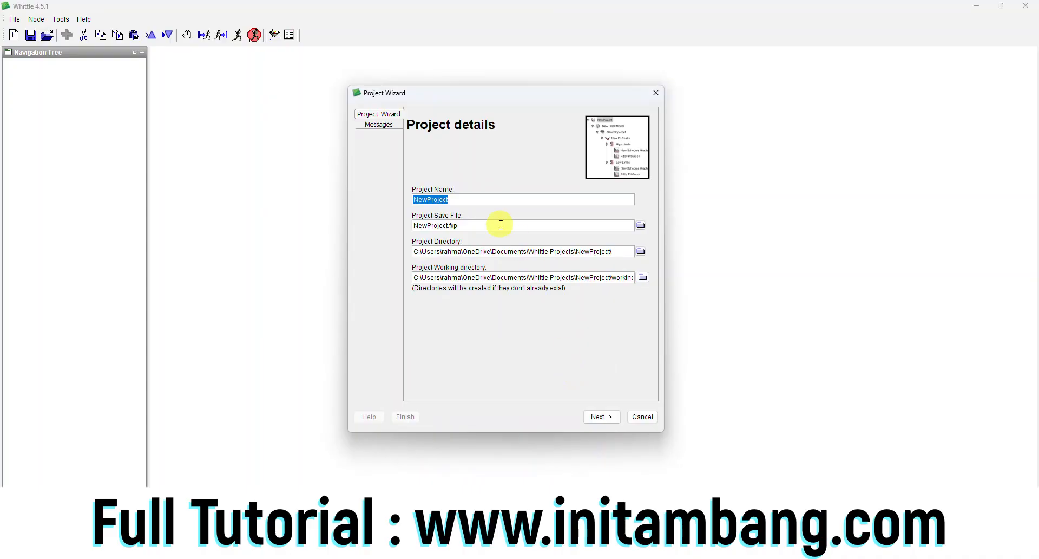
left_click(640, 252)
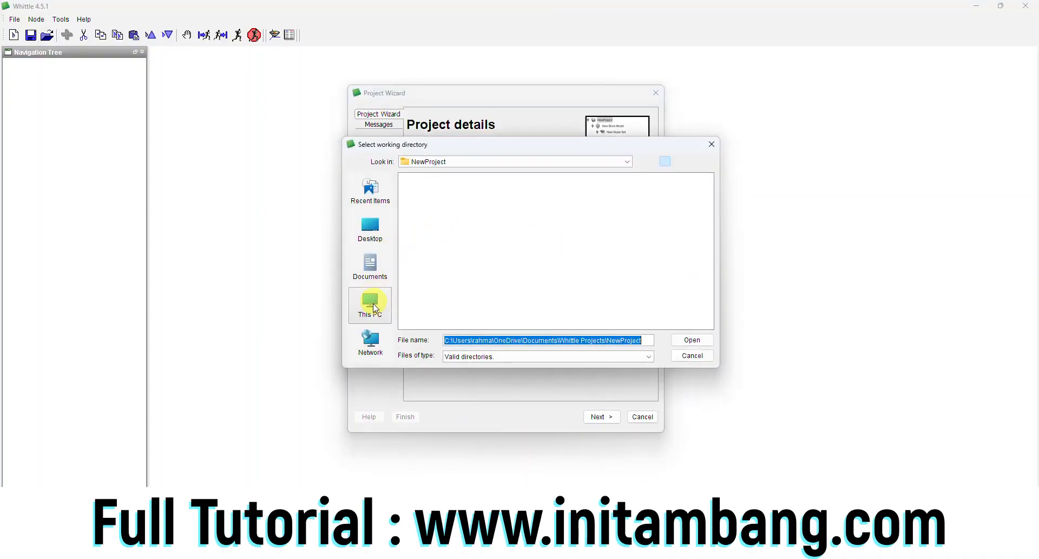
left_click(376, 307)
double_click(436, 184)
double_click(421, 226)
left_click(429, 178)
double_click(428, 178)
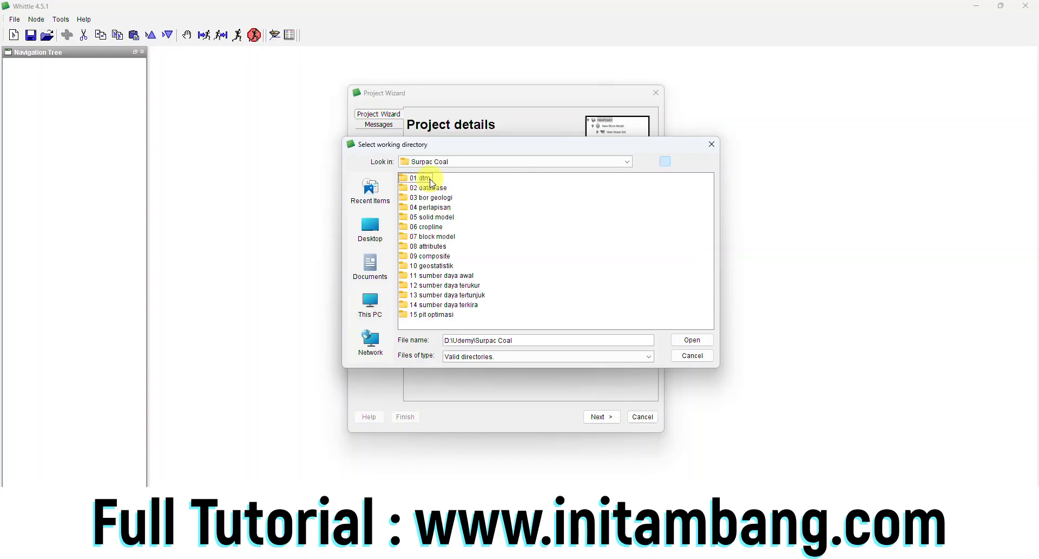
double_click(440, 314)
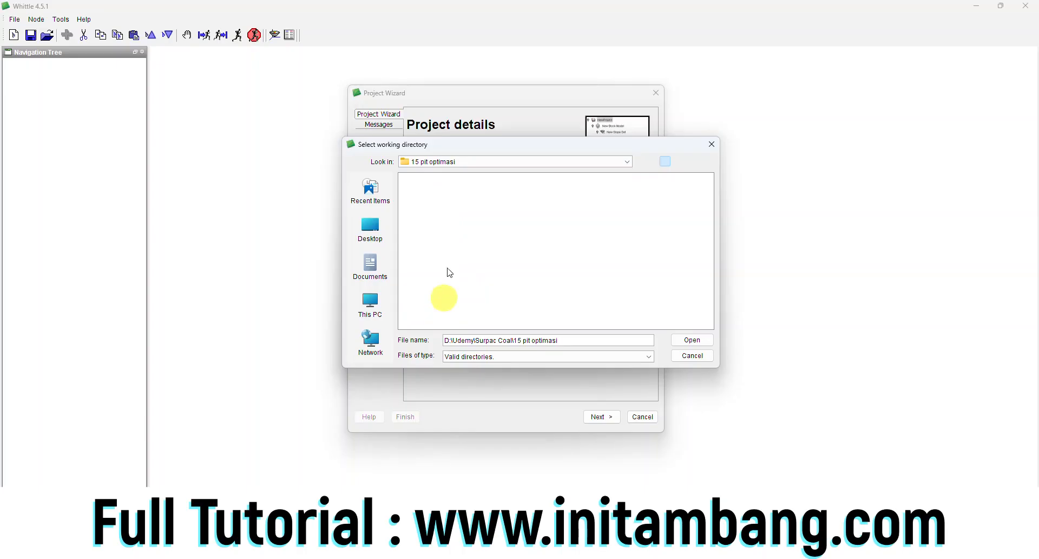
left_click(685, 341)
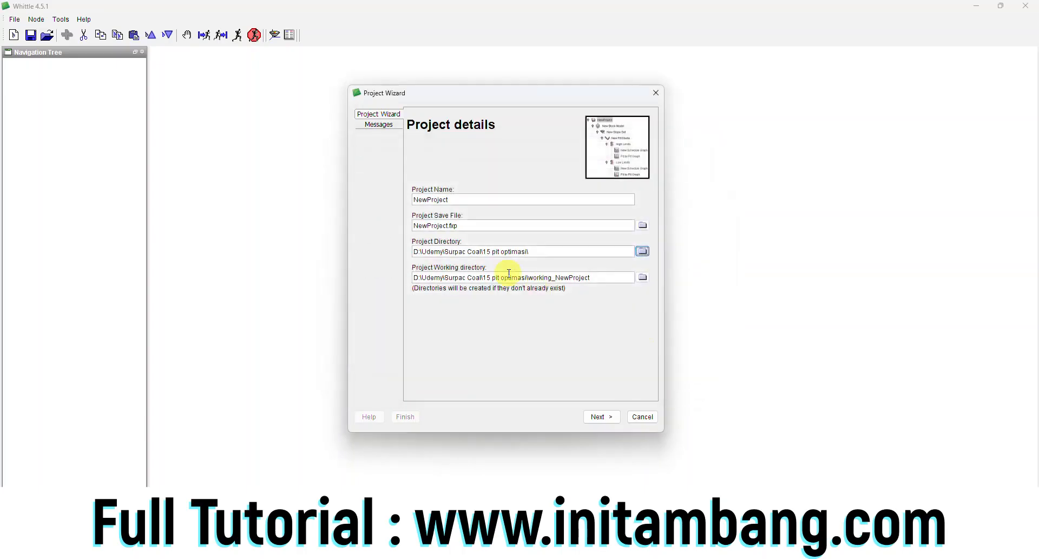
double_click(463, 198)
type("pit_optimasi")
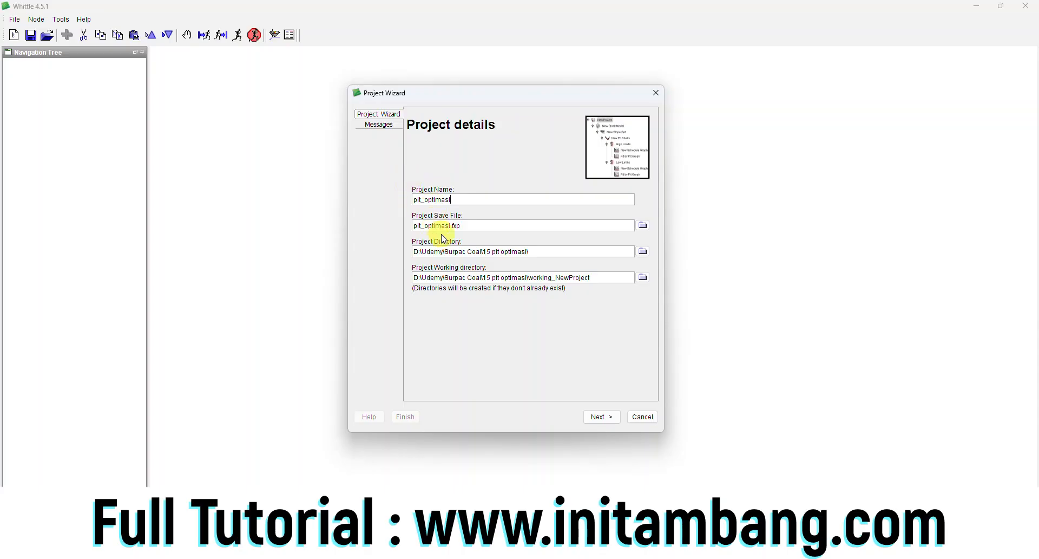
- Complete the project wizard for pit_optimasi, accepting the grad element and the 25 x 25 x 10 block dimensions
left_click(380, 126)
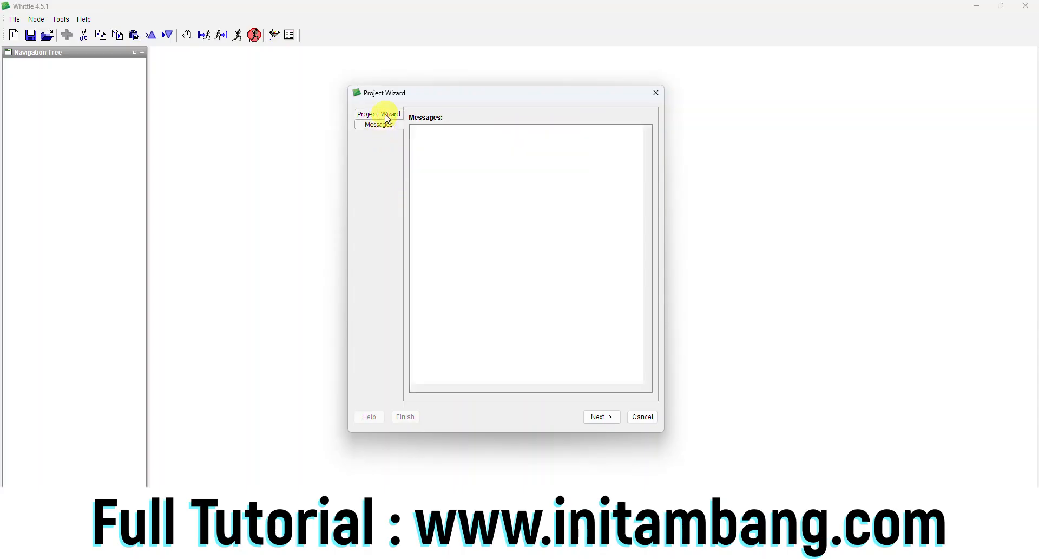
left_click(386, 115)
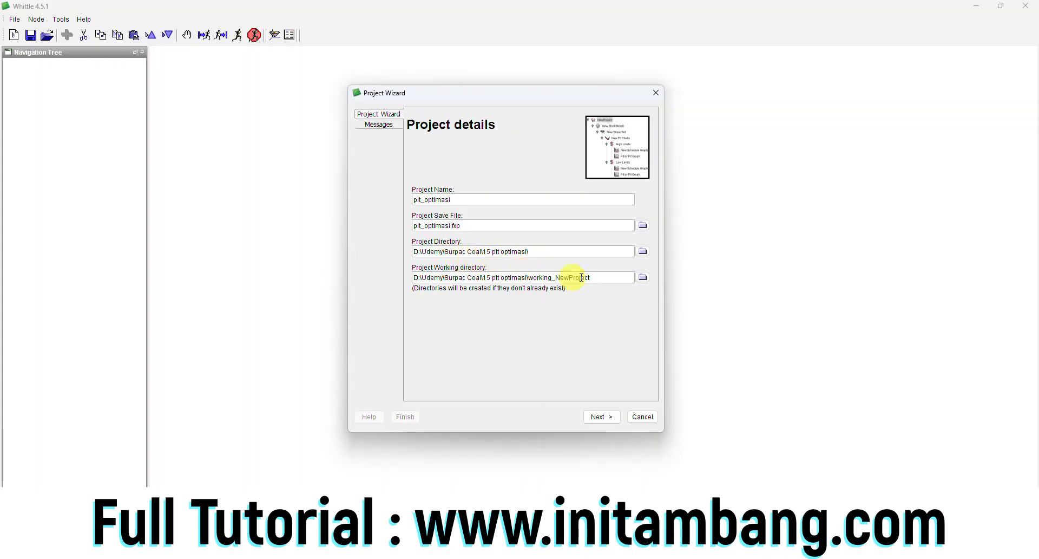
left_click(597, 416)
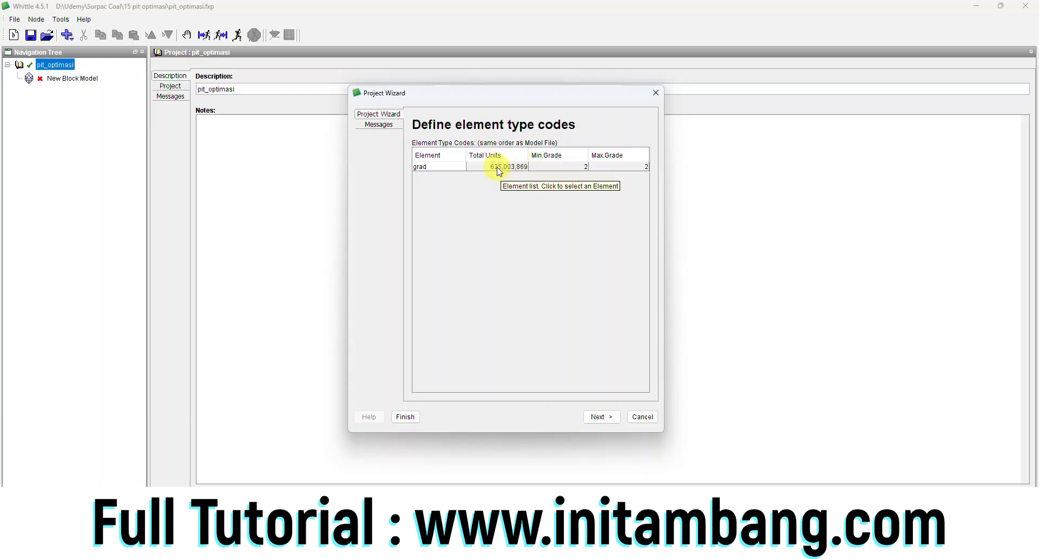
left_click(602, 417)
left_click(448, 161)
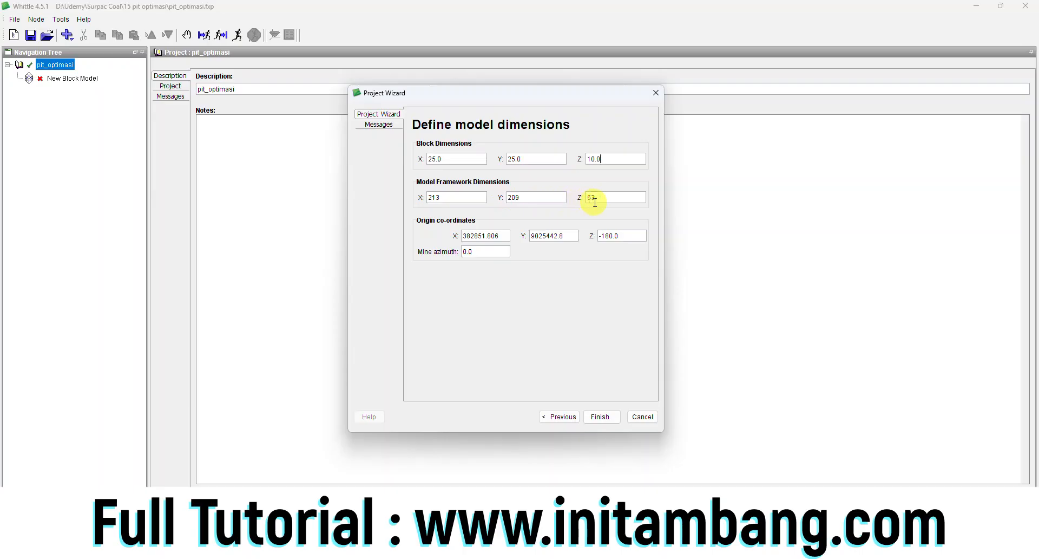
left_click(598, 417)
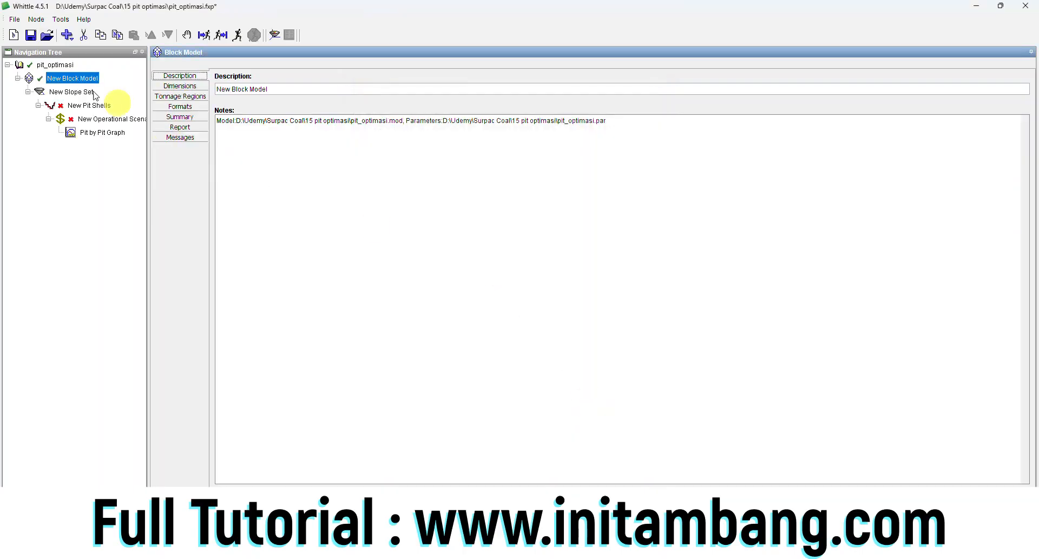
- Review the description, project settings and messages of the pit_optimasi project node
left_click(63, 66)
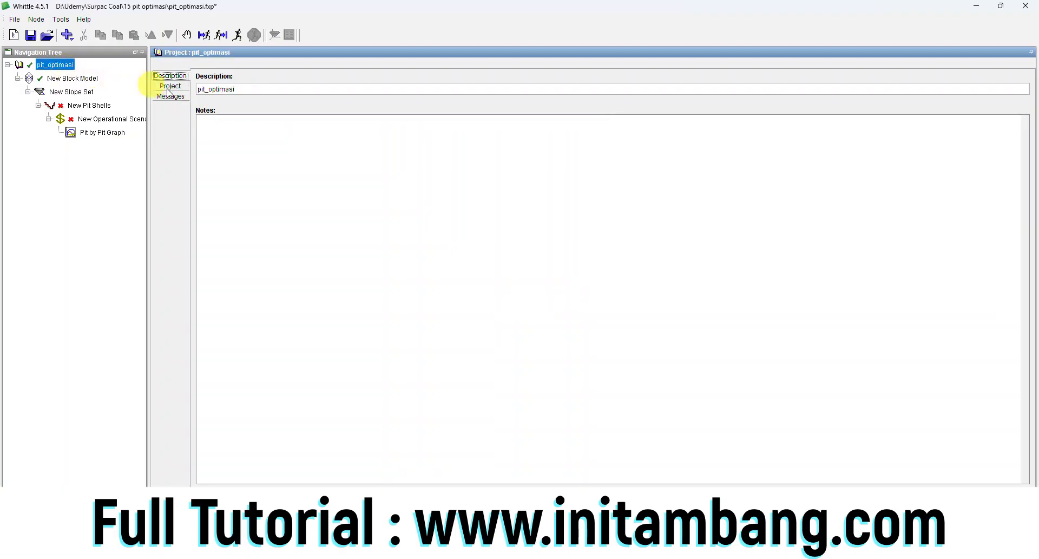
left_click(174, 87)
left_click(176, 97)
left_click(170, 76)
left_click(170, 86)
left_click(170, 75)
- Change the New Block Model node's description to Optimasi Block Model and save the project
left_click(70, 78)
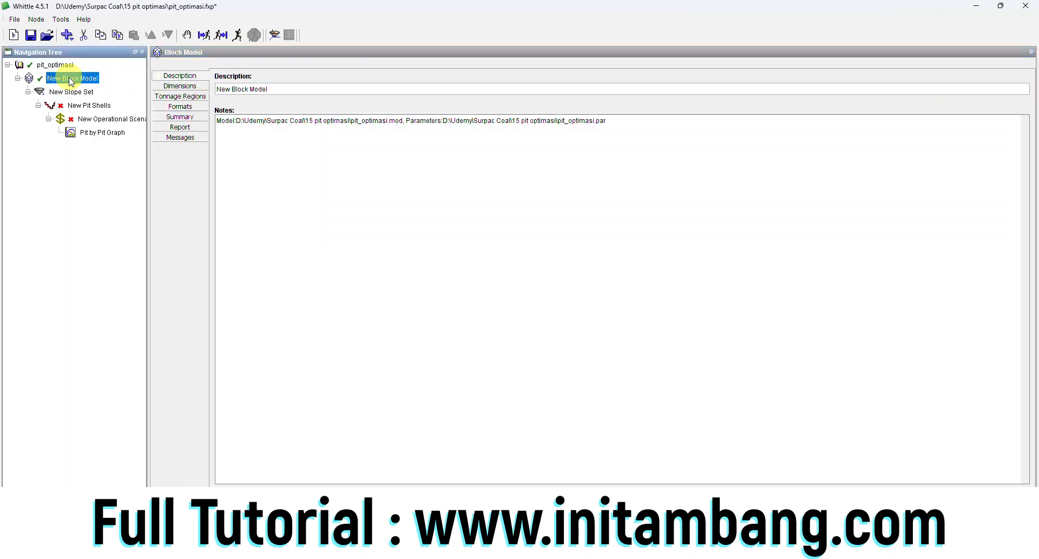
double_click(227, 90)
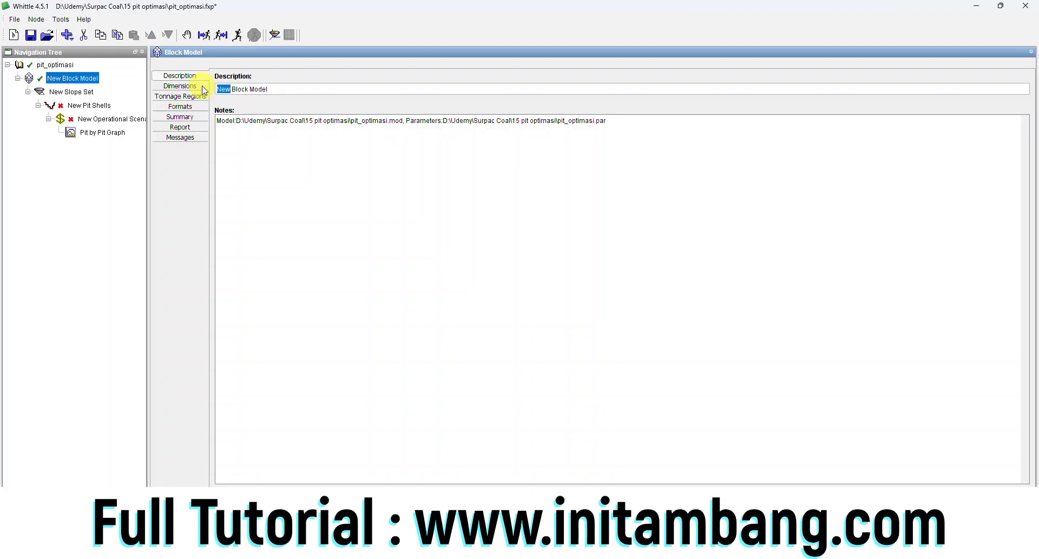
type("pit")
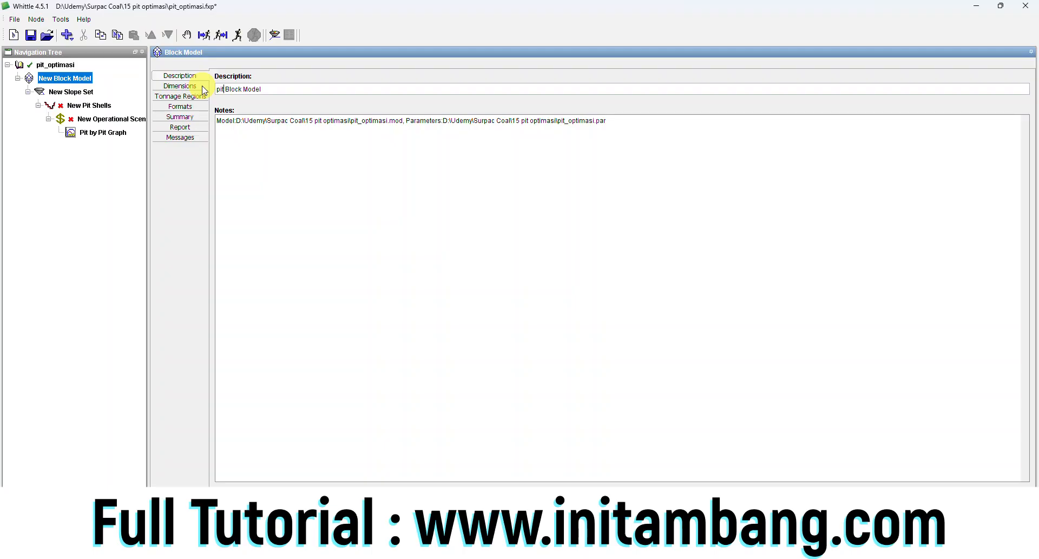
key("BackSpace")
key("BackSpace")
key("BackSpace")
type("optimasi")
key("Left")
key("Left")
key("Left")
type("O")
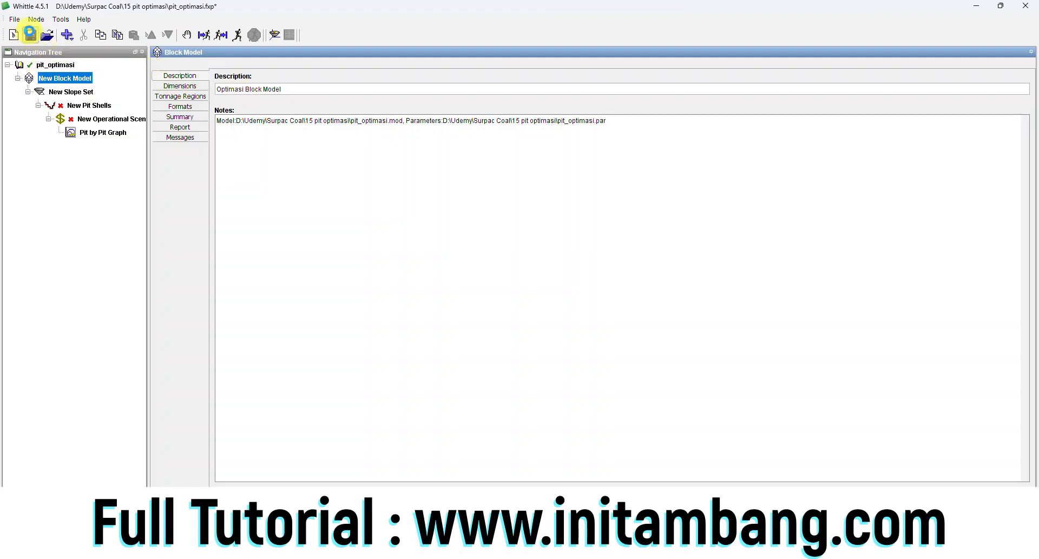
left_click(31, 36)
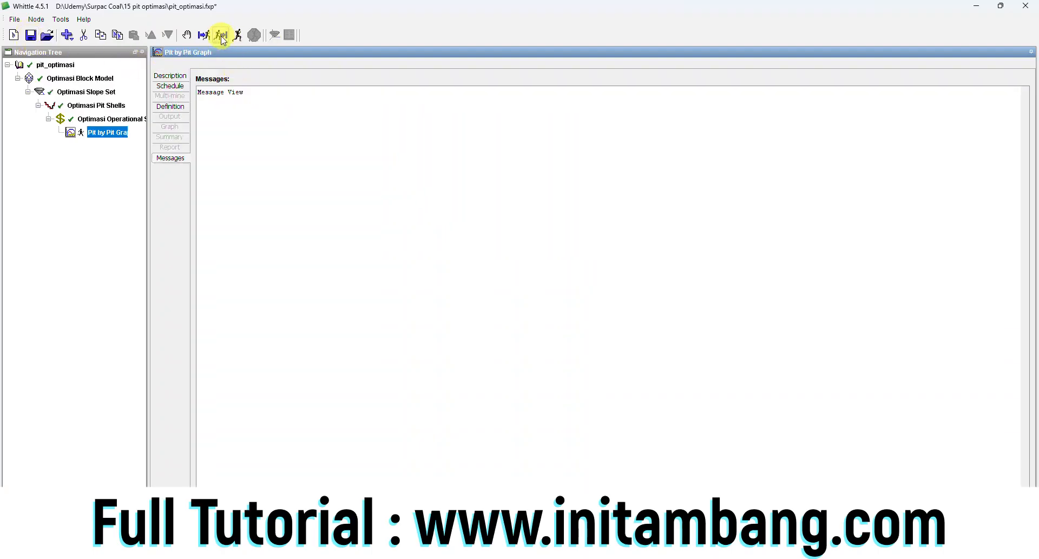
- Run the Pit by Pit Graph node and look through its output table of final pits
left_click(221, 36)
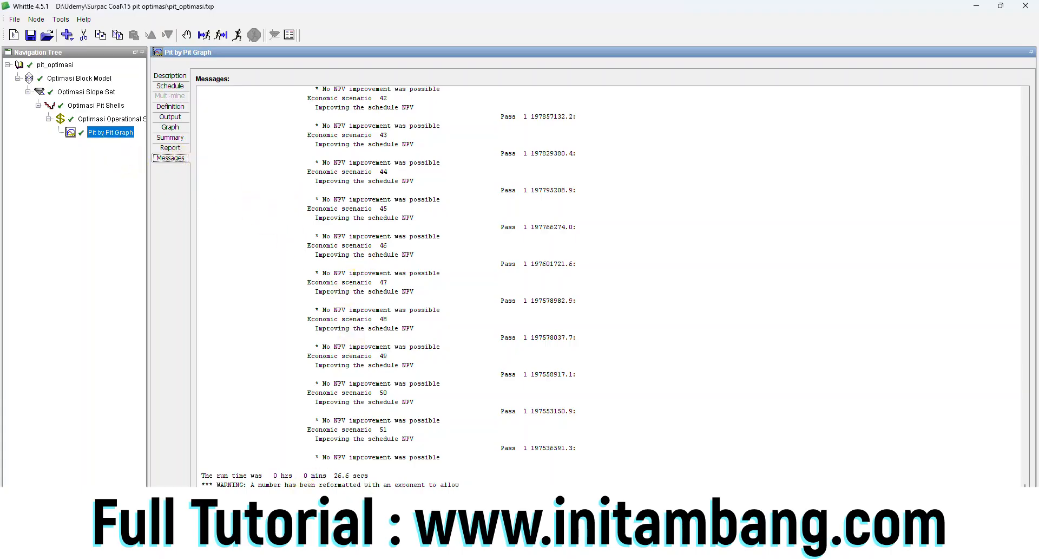
left_click(170, 117)
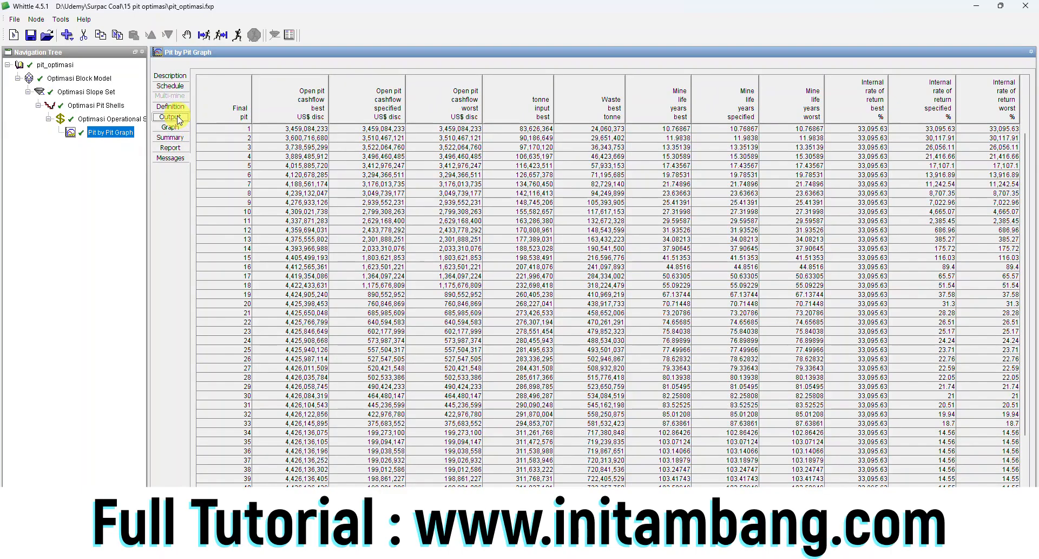
scroll(383, 181, "down", 3)
scroll(383, 180, "up", 3)
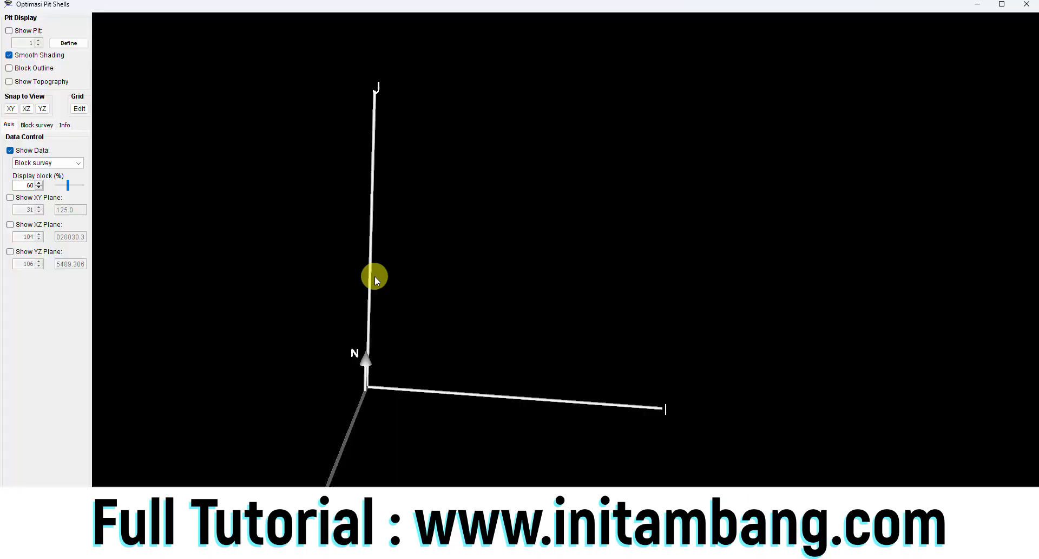
- Display pit 1 of Optimasi Pit Shells in the 3D viewer and inspect its shape from different angles
left_click_drag(374, 275, 379, 260)
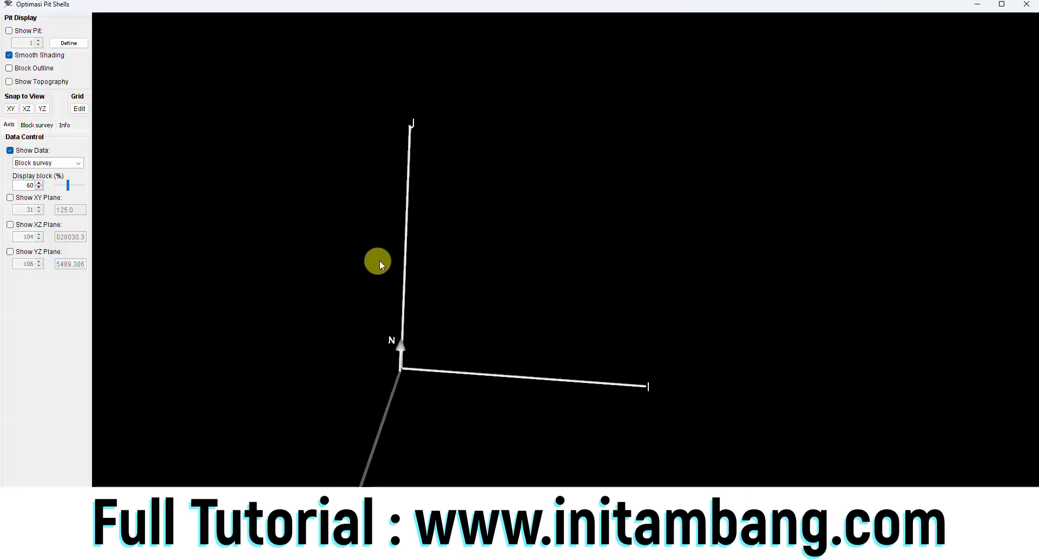
left_click(9, 31)
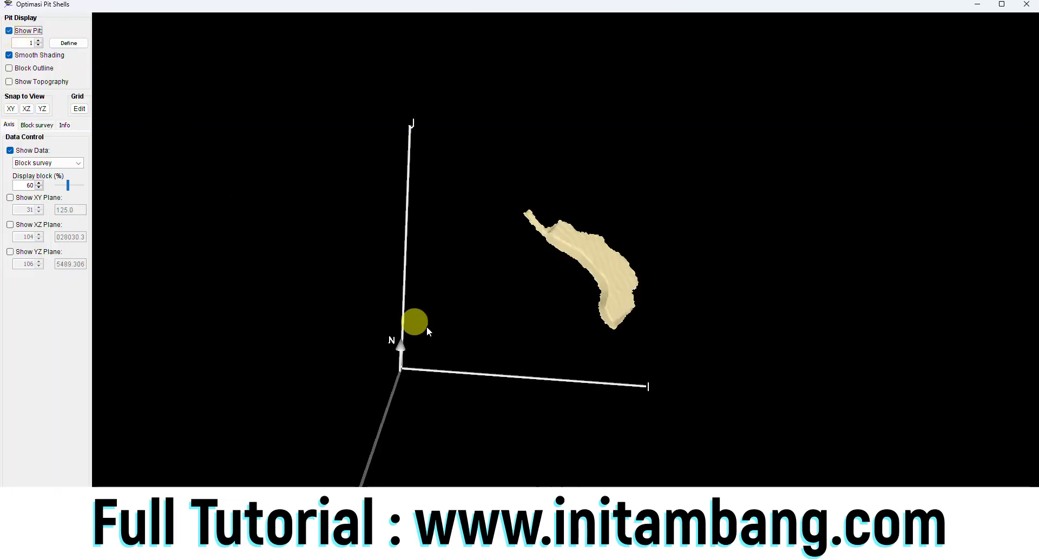
left_click_drag(564, 343, 476, 340)
left_click_drag(513, 367, 545, 363)
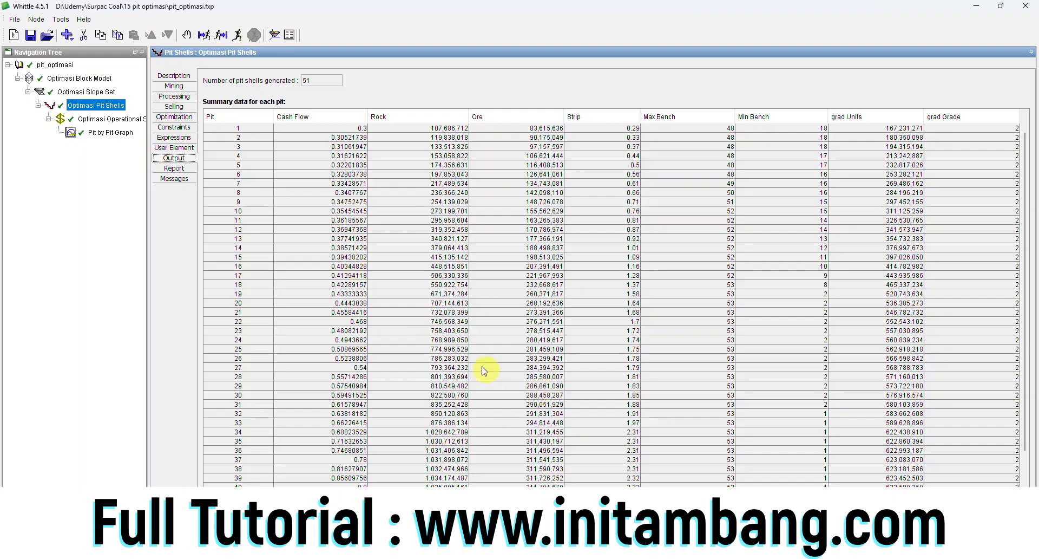
- Review the pit shell summary and the Pit by Pit Graph output, and select final pit 41
scroll(346, 471, "down", 3)
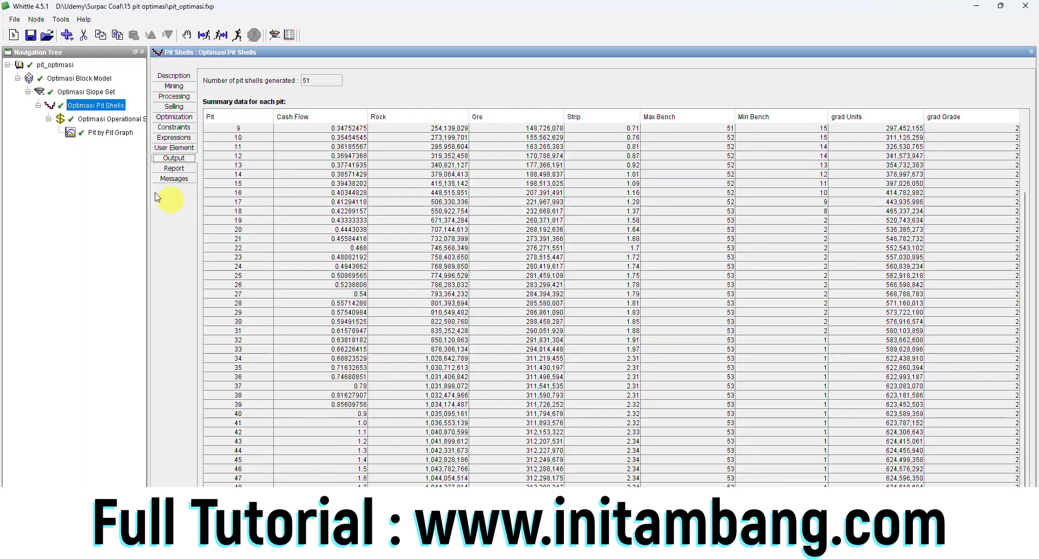
left_click(98, 132)
scroll(265, 319, "down", 3)
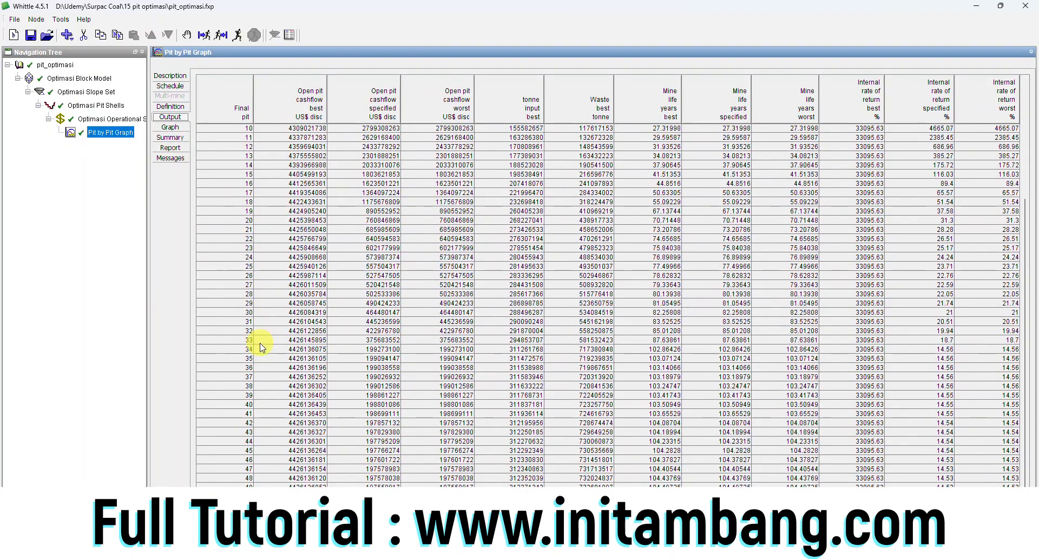
left_click(246, 414)
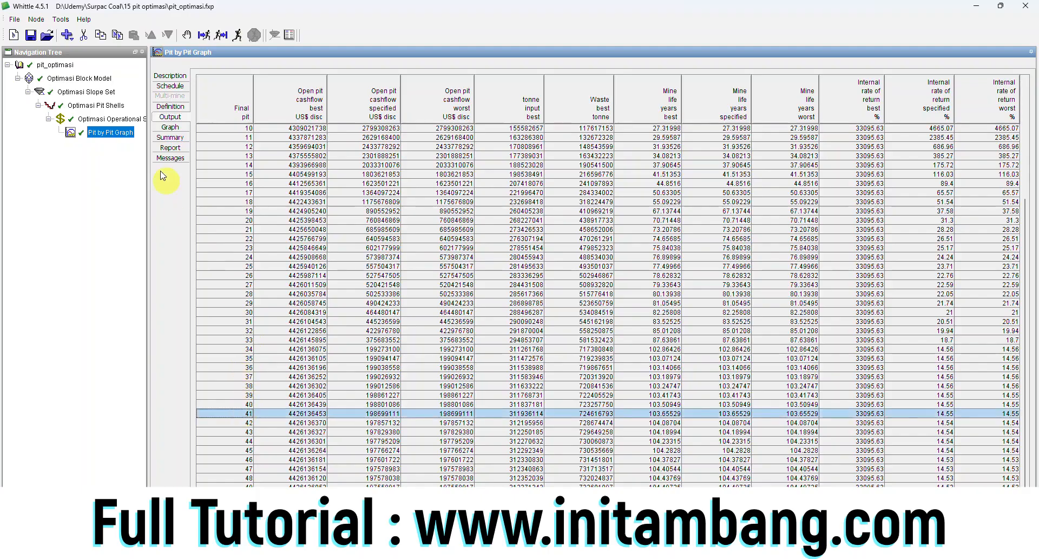
- Export pit shell 41 from Optimasi Pit Shells as a block outline DXF named pit_optimasi_41.dxf
left_click(91, 105)
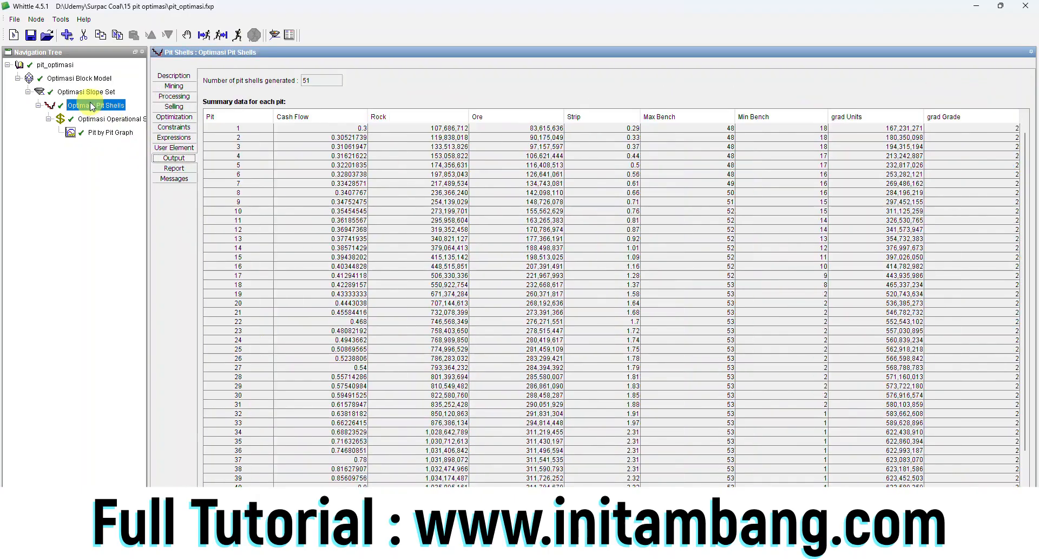
right_click(92, 107)
mouse_move(125, 140)
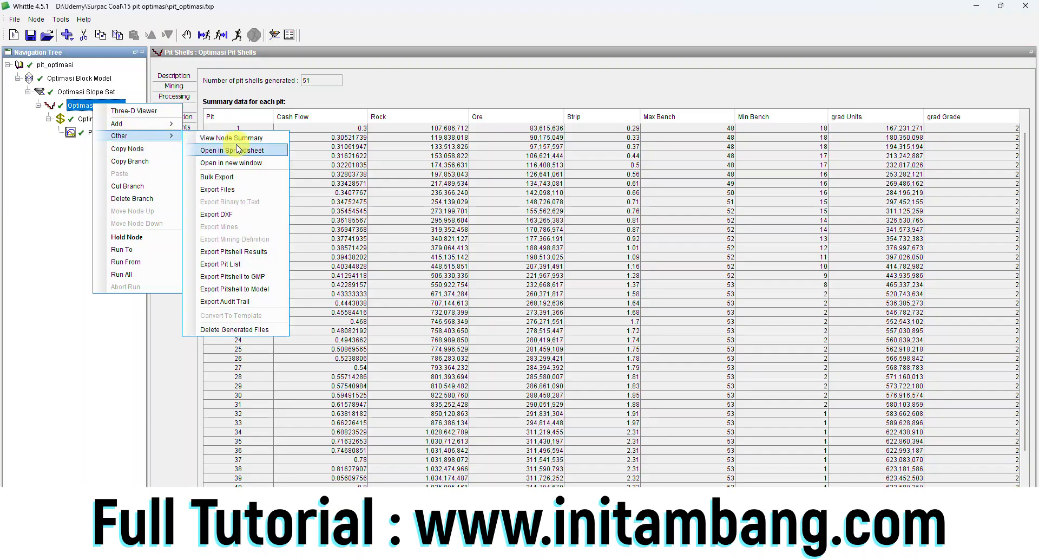
left_click(233, 214)
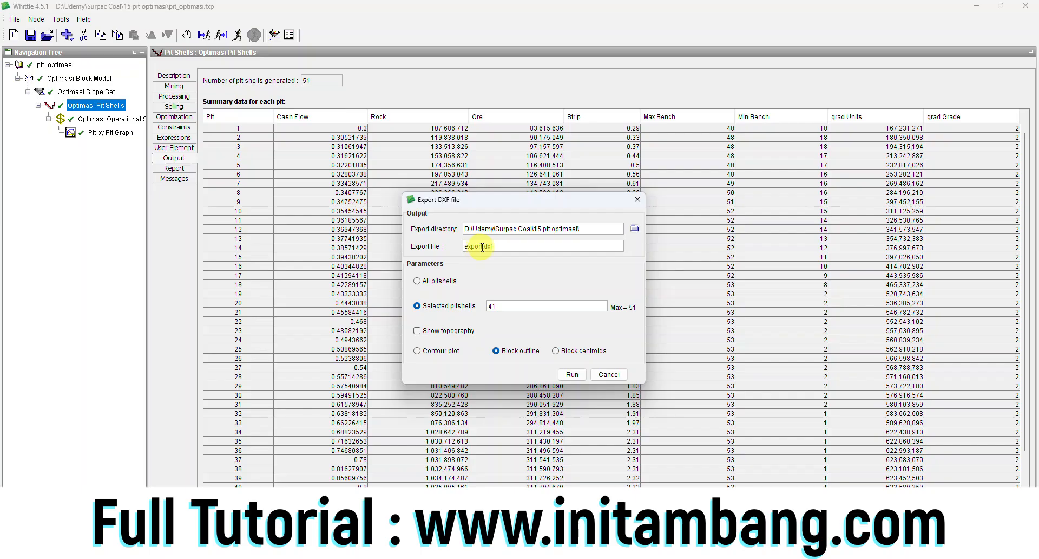
left_click_drag(483, 247, 453, 247)
type("pit_optimasi_41")
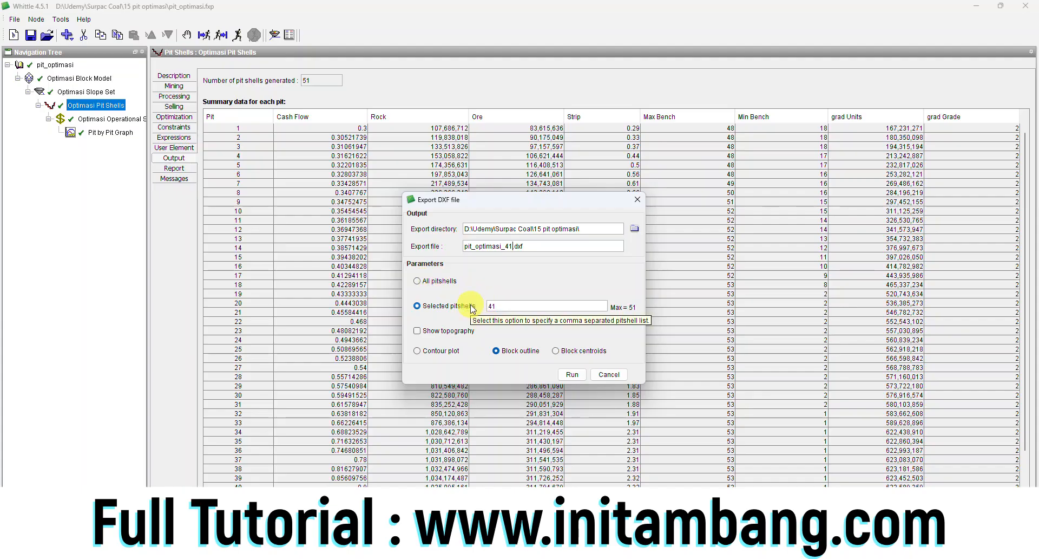
left_click(489, 305)
type("41")
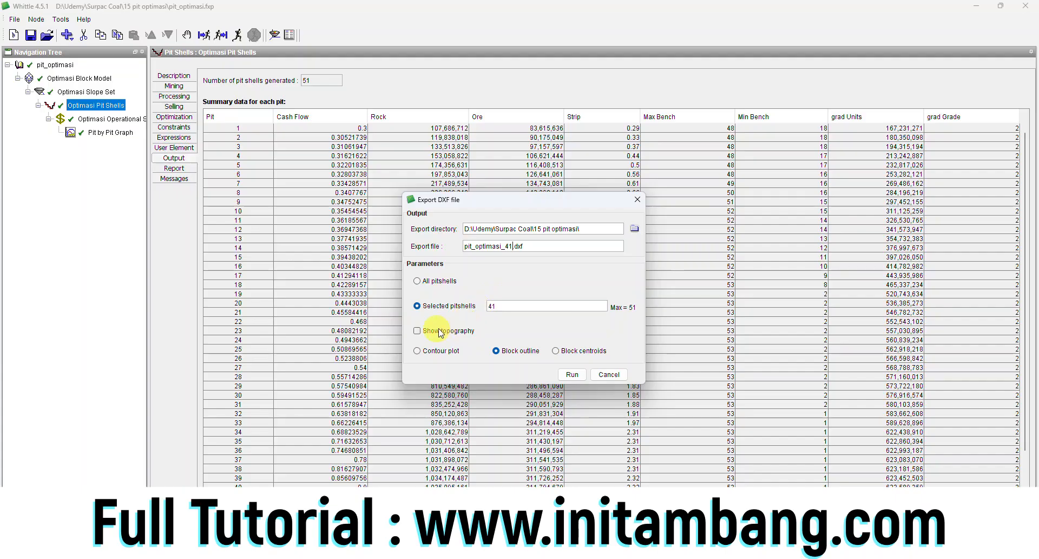
left_click(497, 350)
left_click(574, 374)
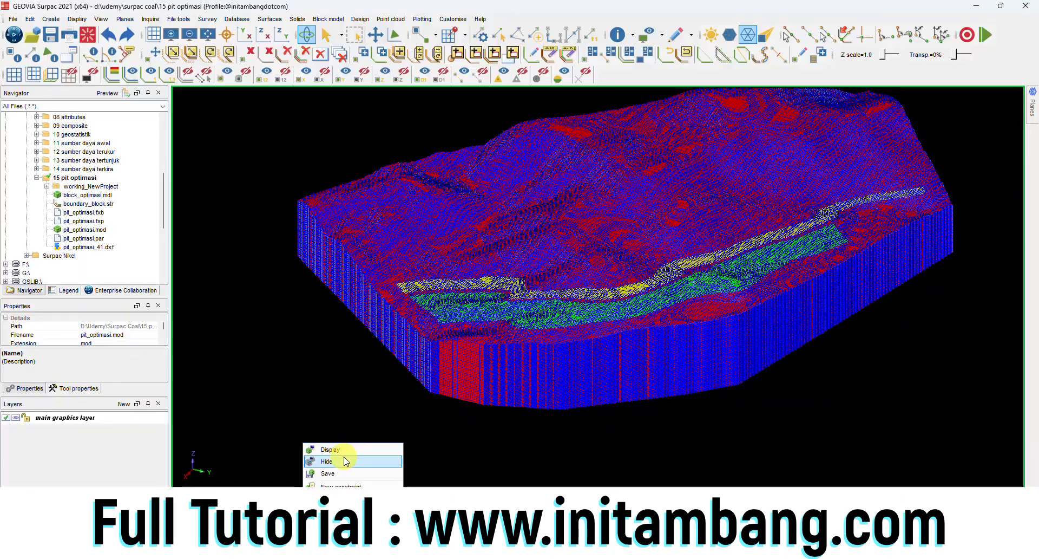
- In Surpac, hide the block model, open pit_optimasi_41.dxf and inspect the optimised pit in 3D
left_click(341, 459)
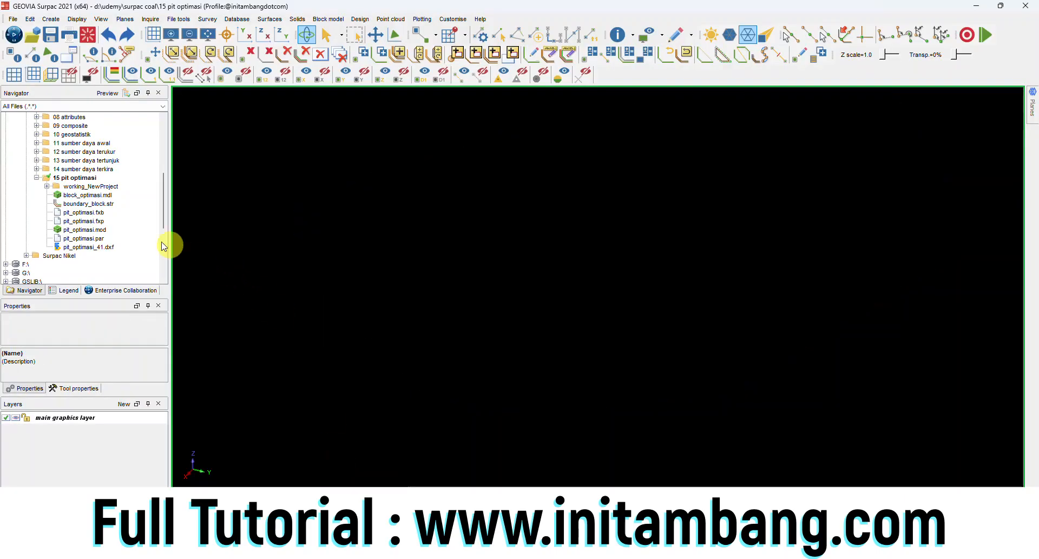
left_click(90, 247)
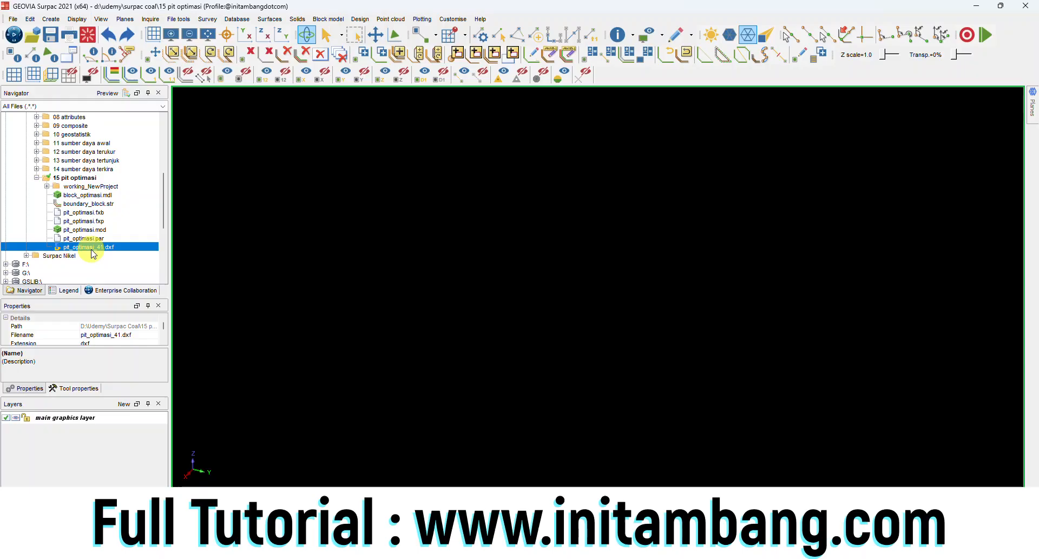
right_click(93, 251)
left_click(133, 222)
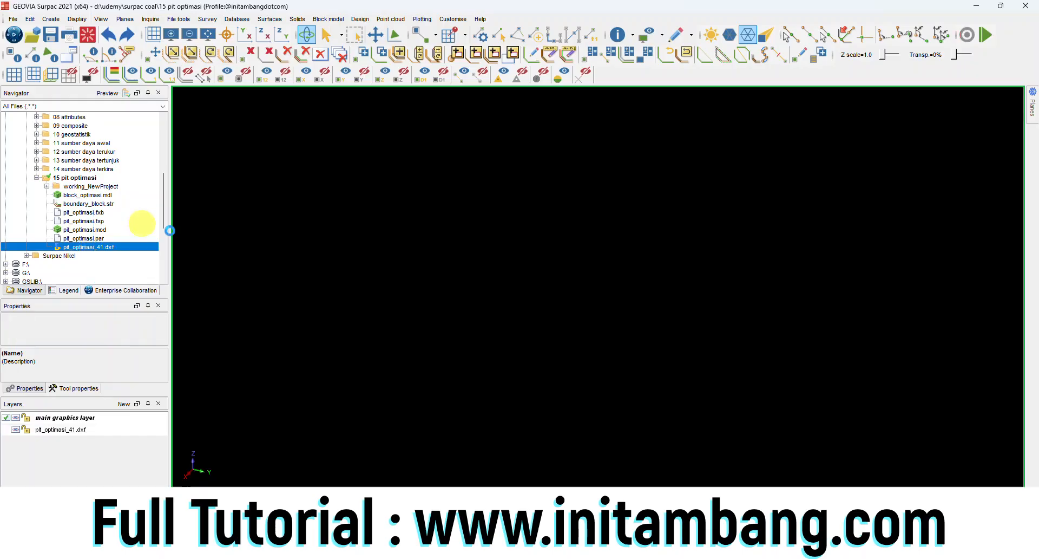
left_click_drag(579, 316, 619, 303)
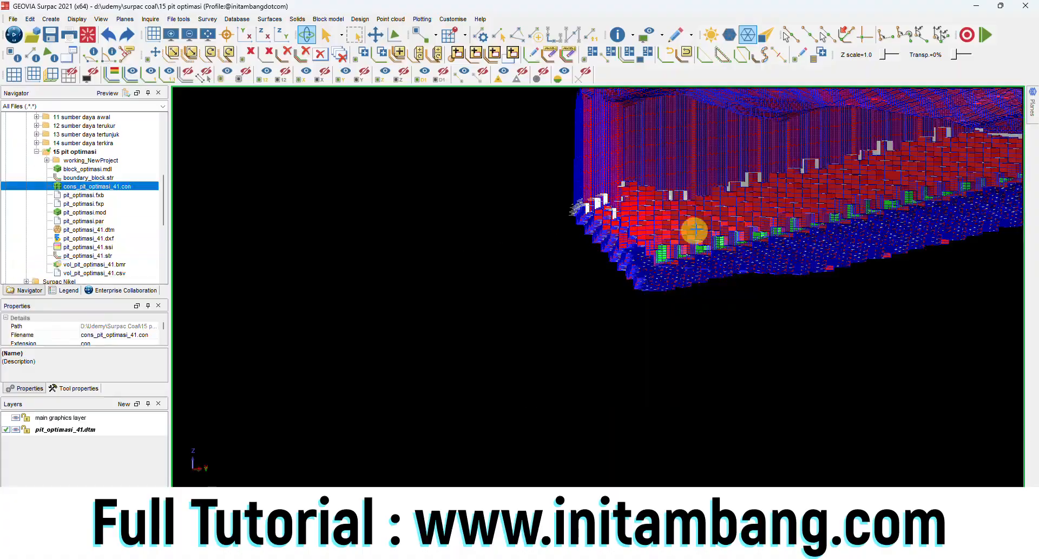
left_click_drag(691, 232, 657, 306)
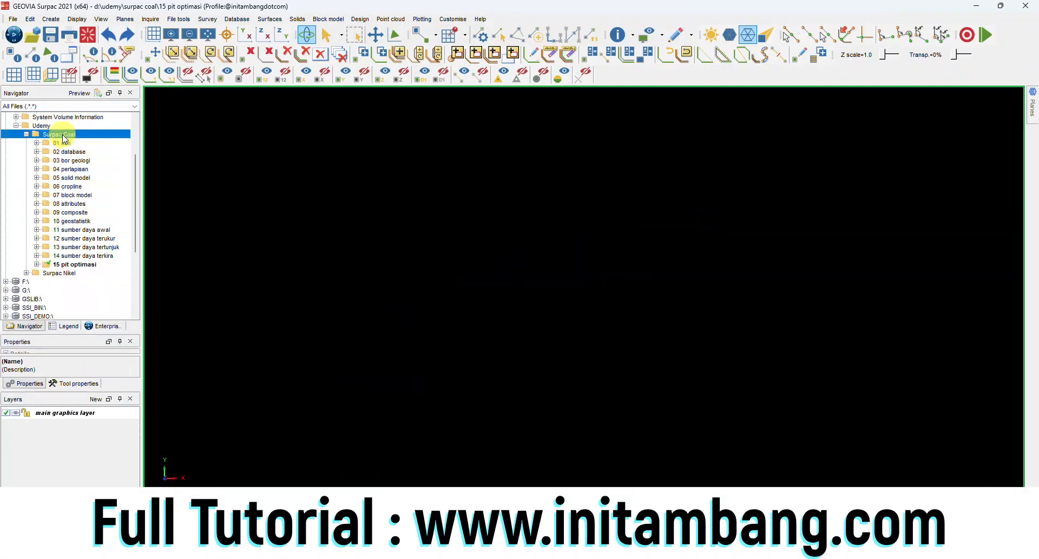
- Create a folder named "16 pit design" inside Surpac Coal and set it as the work directory
right_click(64, 134)
left_click(96, 165)
type("16 pit desain")
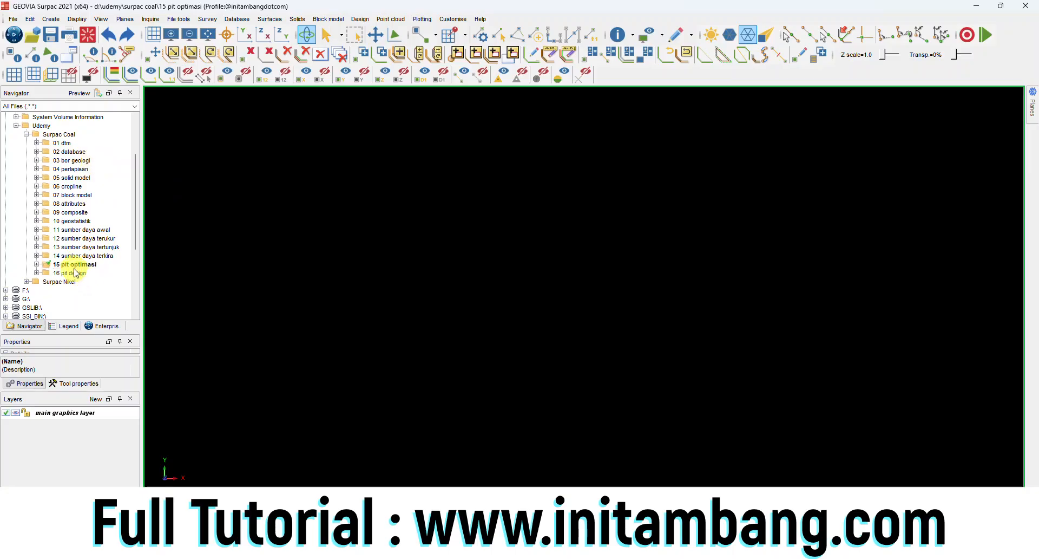
left_click(73, 272)
right_click(71, 271)
left_click(89, 265)
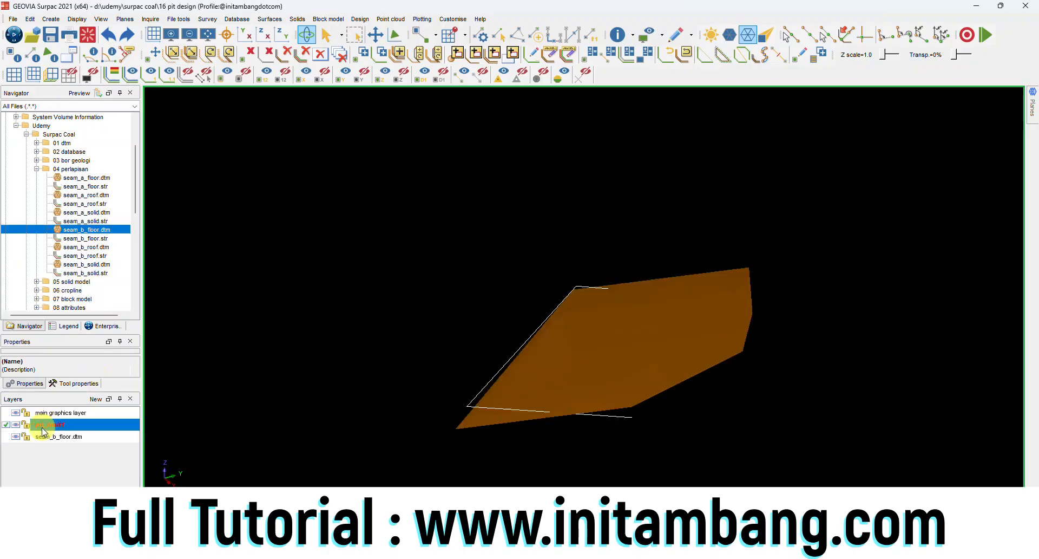
- Drape the pit limit string over seam_b_floor.dtm, object 1, trisolation 1, with new points interpolated
left_click(270, 19)
left_click(298, 104)
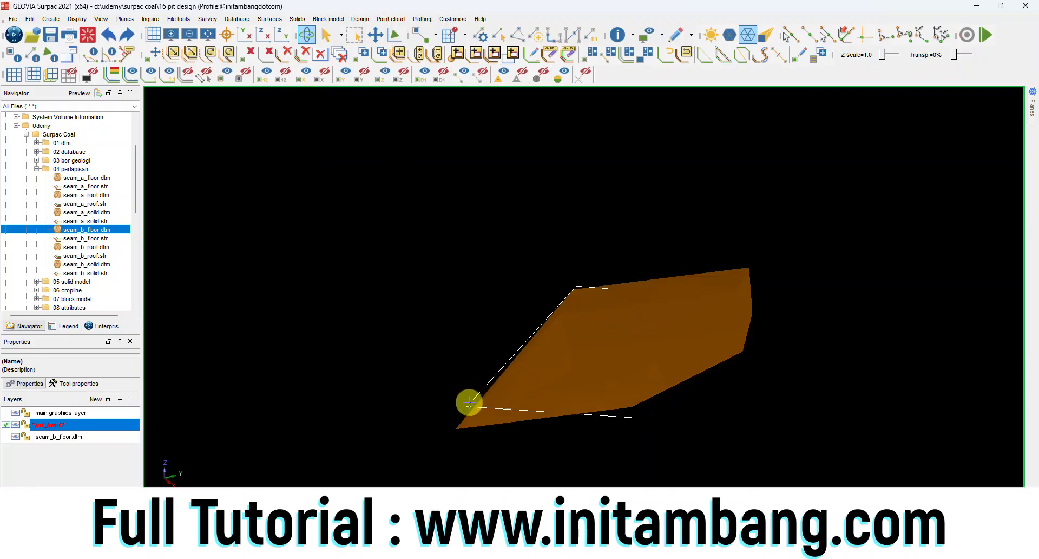
left_click(469, 402)
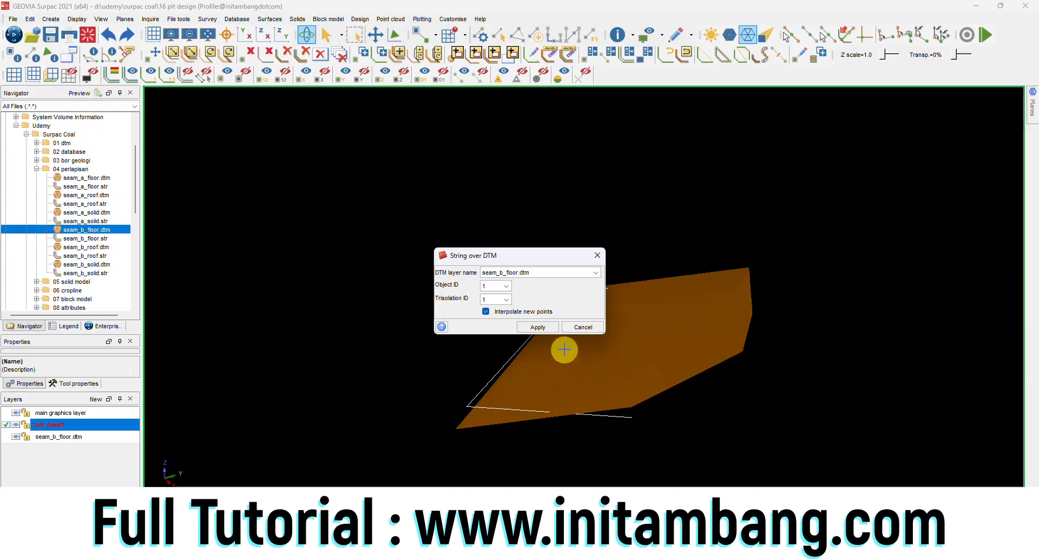
left_click(539, 327)
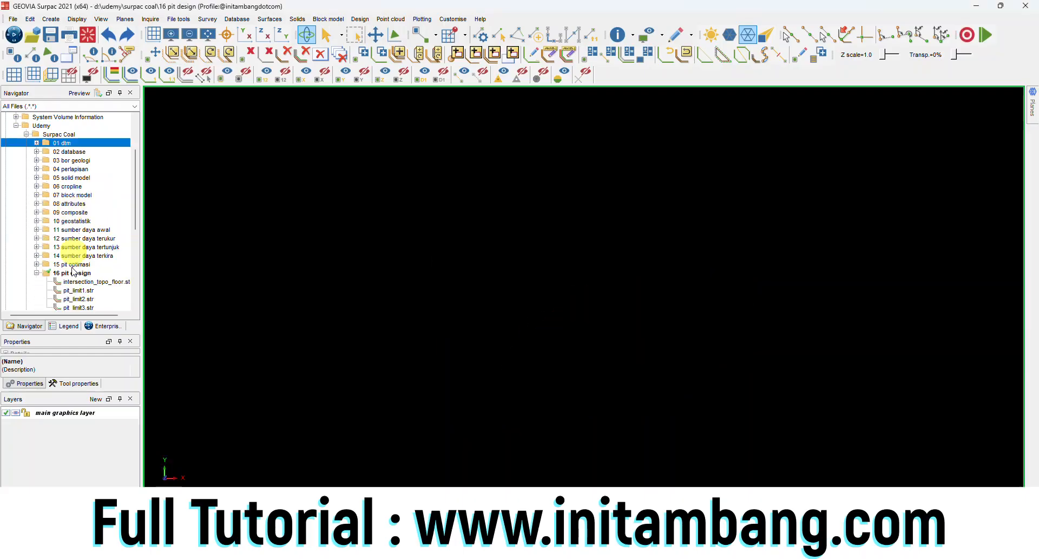
- Open the pit limit string file pit_limit3.str from the 16 pit design folder
left_click(77, 282)
right_click(73, 281)
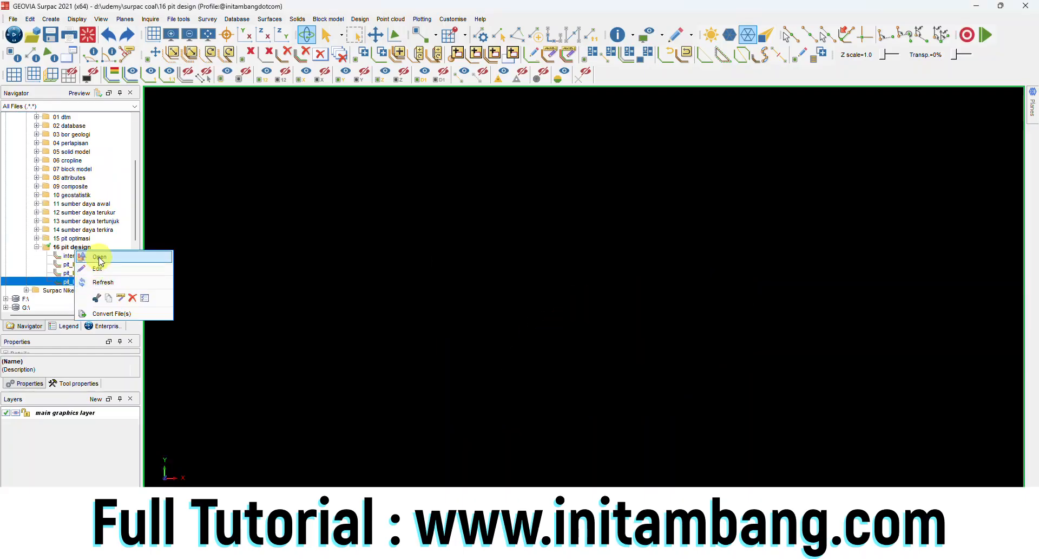
left_click(97, 264)
scroll(592, 366, "down", 3)
scroll(605, 395, "up", 1)
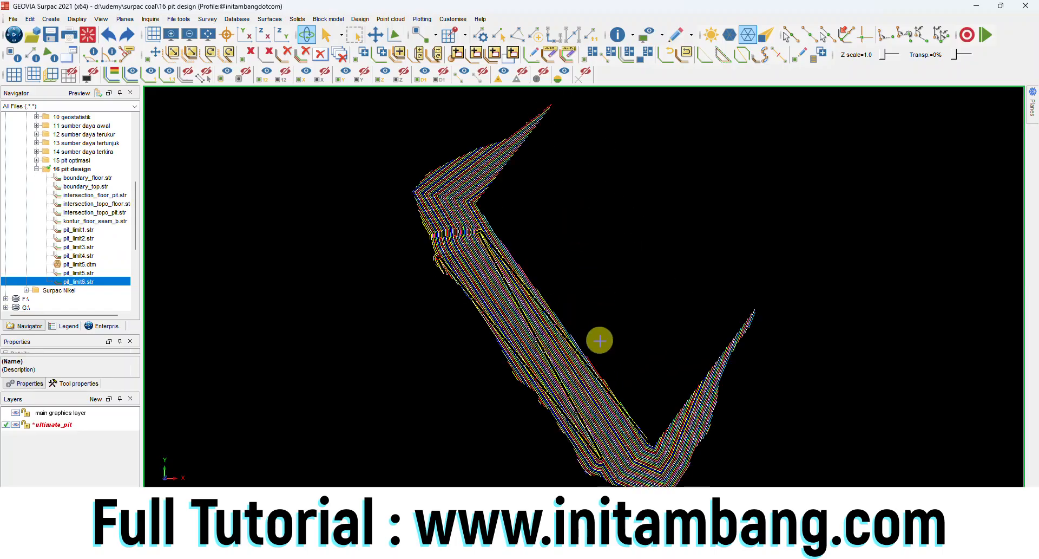
- Append kontur_floor_seam_b.str and boundary_top.str to the ultimate_pit layer and check the combined strings in 3D
left_click(81, 222)
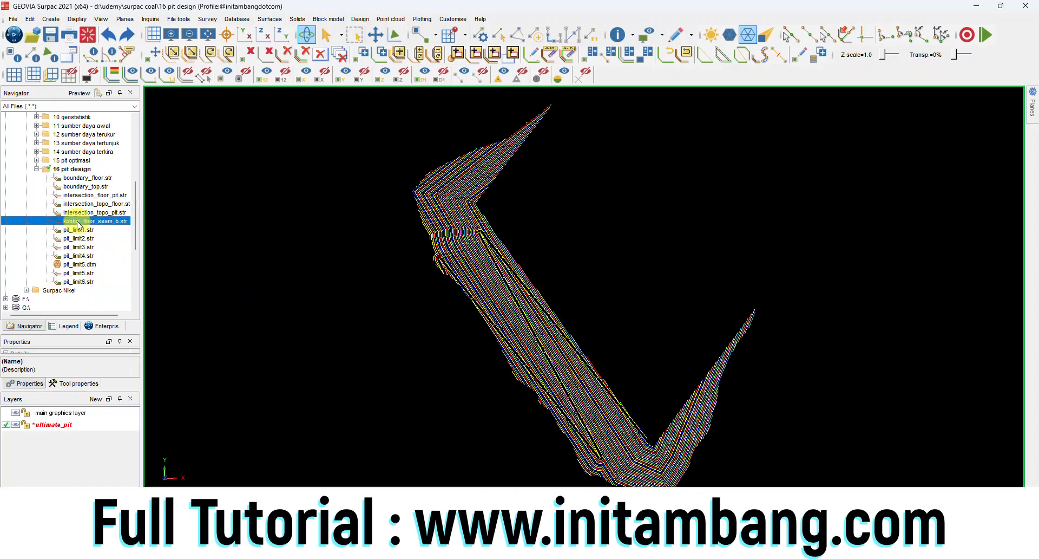
left_click_drag(74, 221, 626, 257)
left_click_drag(630, 384, 638, 237)
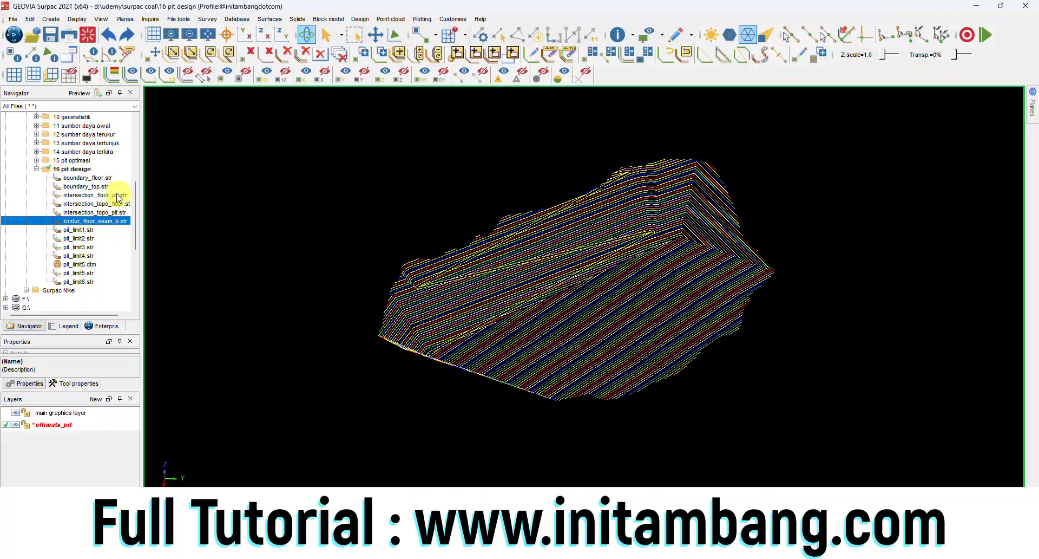
left_click(98, 187)
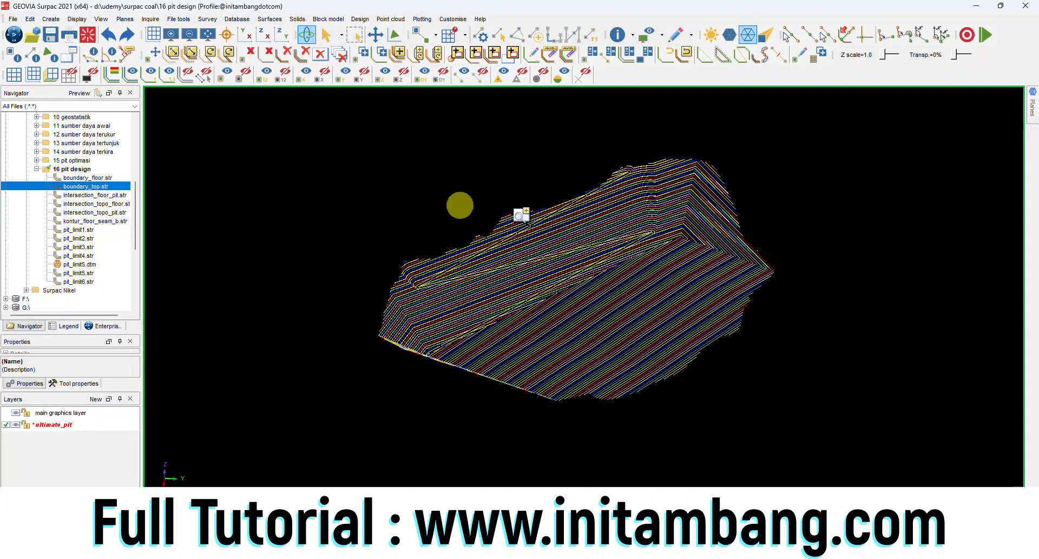
left_click_drag(577, 209, 546, 315)
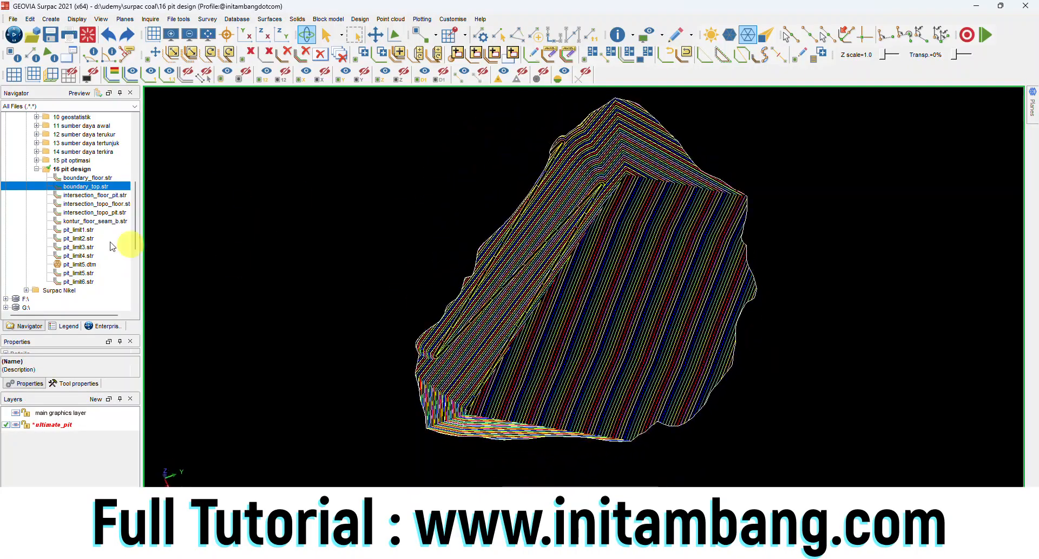
left_click(91, 177)
mouse_move(585, 237)
left_mouse_down()
mouse_move(648, 299)
mouse_move(620, 332)
mouse_move(494, 306)
left_mouse_up()
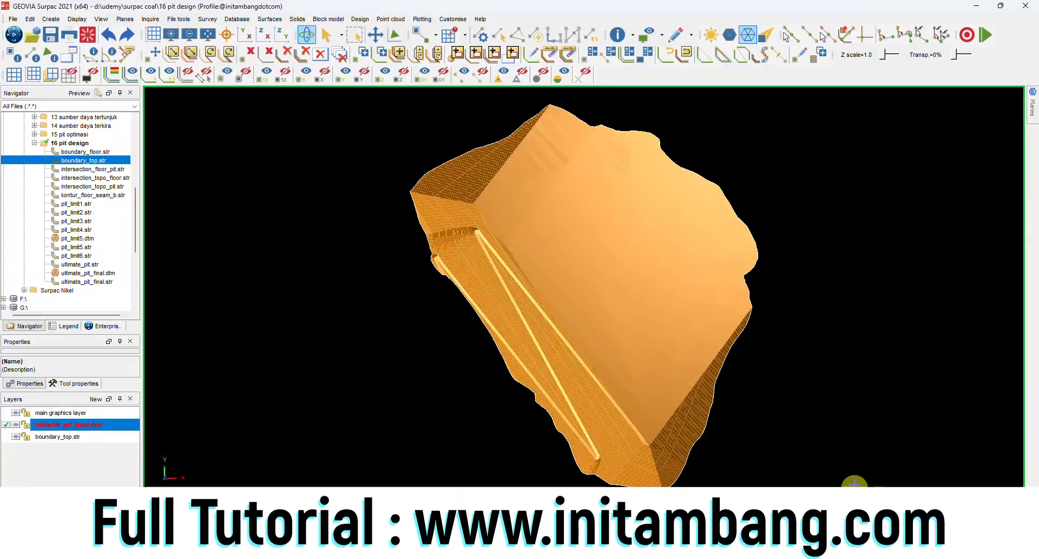
- Examine the ultimate_pit_final.dtm surface in 3D, on its own and together with the surrounding topography
mouse_move(619, 340)
left_mouse_down()
mouse_move(608, 369)
mouse_move(505, 341)
left_mouse_up()
left_click_drag(560, 279, 556, 287)
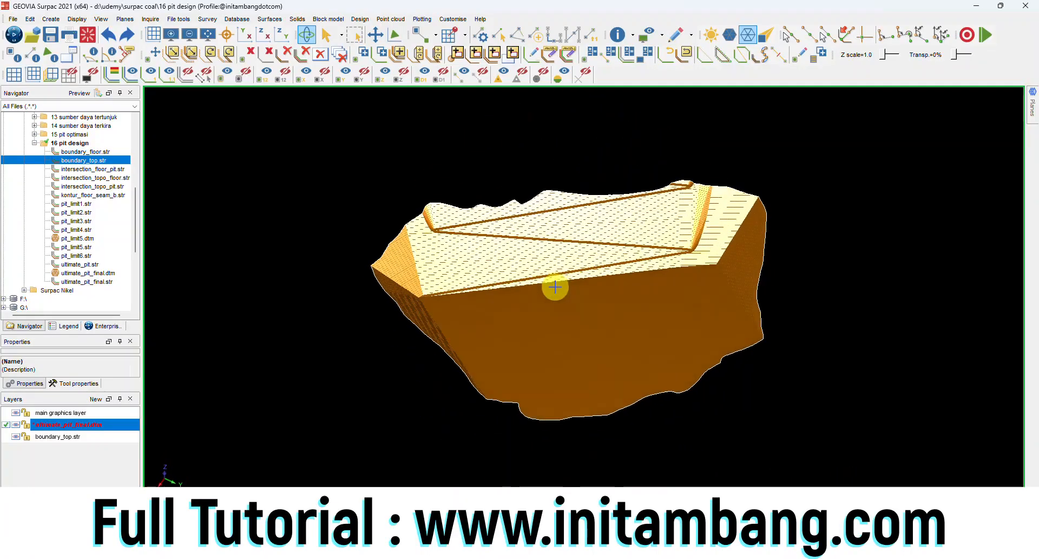
scroll(554, 225, "up", 7)
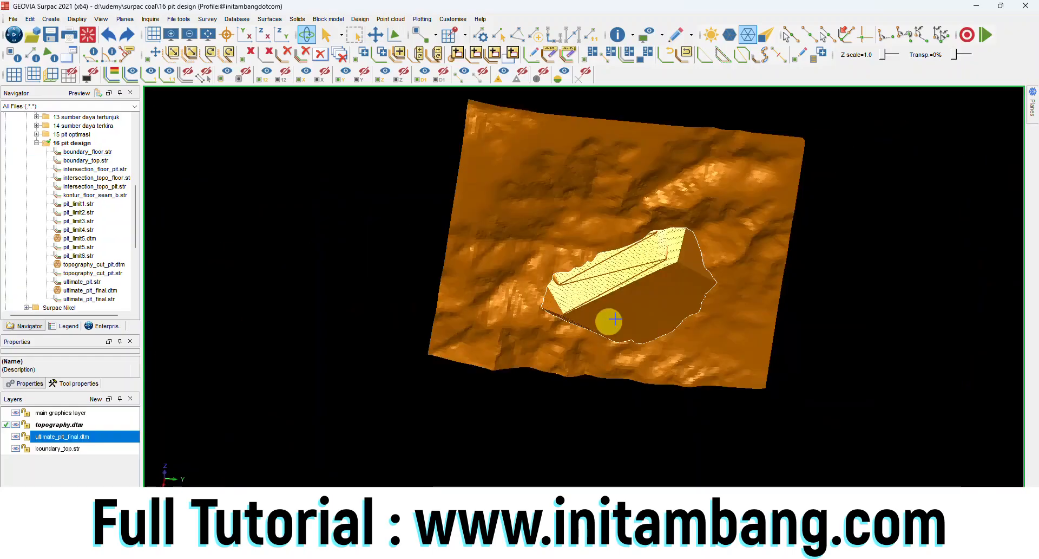
left_click_drag(608, 319, 610, 269)
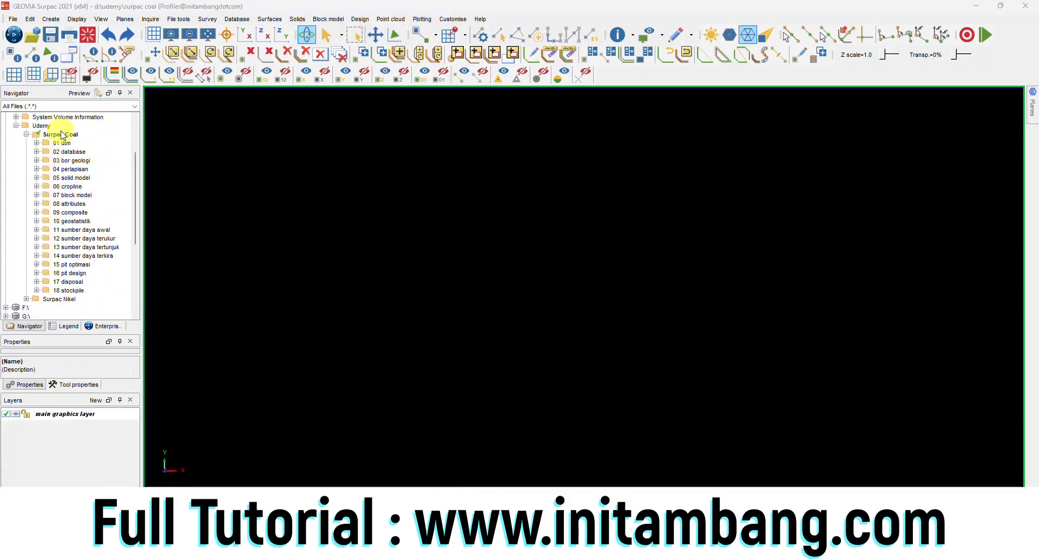
- Create a folder named "19 jalan hauling" inside Surpac Coal and set it as the work directory
right_click(62, 134)
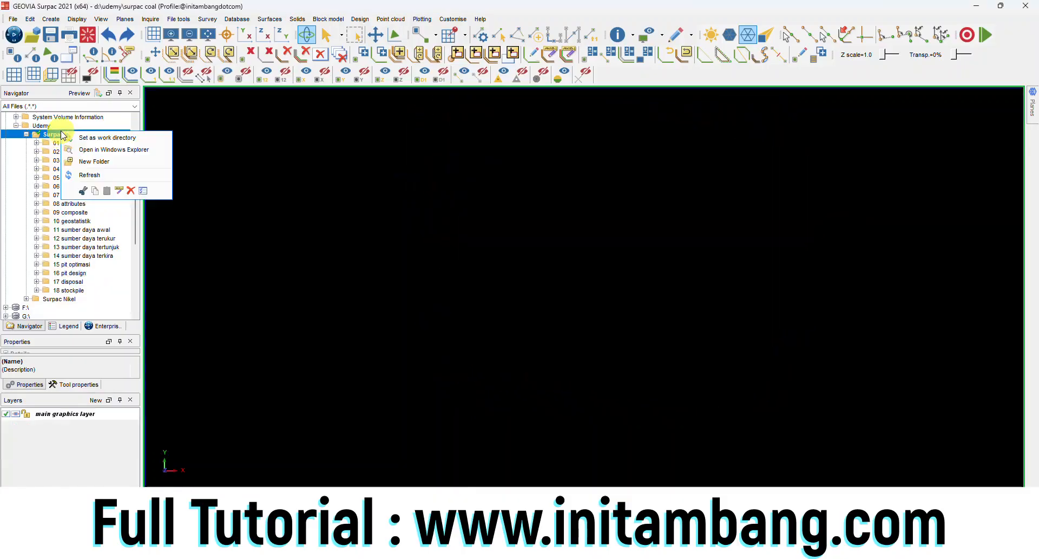
left_click(88, 160)
type("19 jalan hauling")
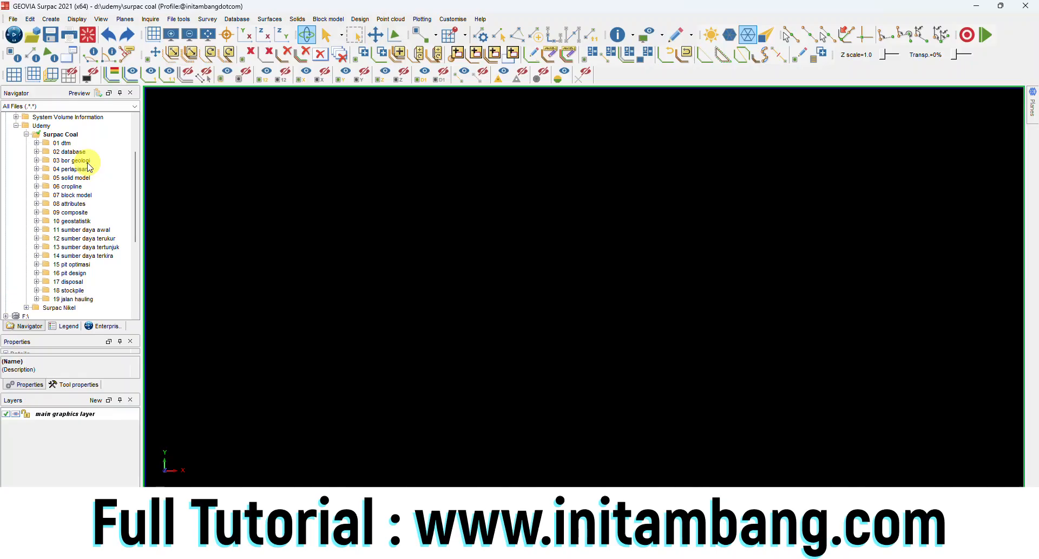
scroll(103, 222, "down", 1)
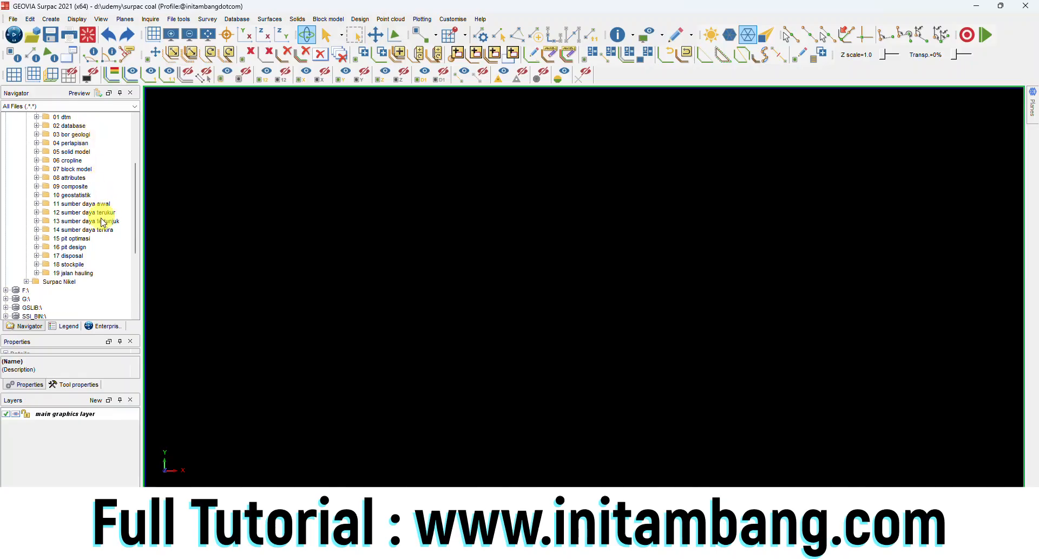
left_click(85, 273)
right_click(83, 271)
left_click(173, 269)
scroll(70, 222, "up", 1)
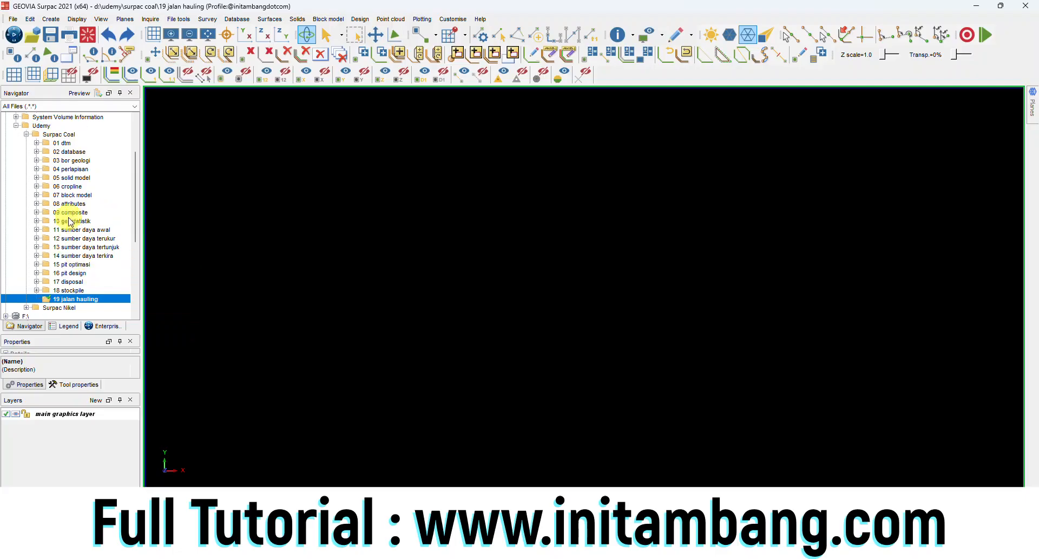
- Create a DTM from the jalan_gabungan2.str layer on the XY plane with object ID 1 and the breakline test enabled
left_click_drag(94, 238, 494, 276)
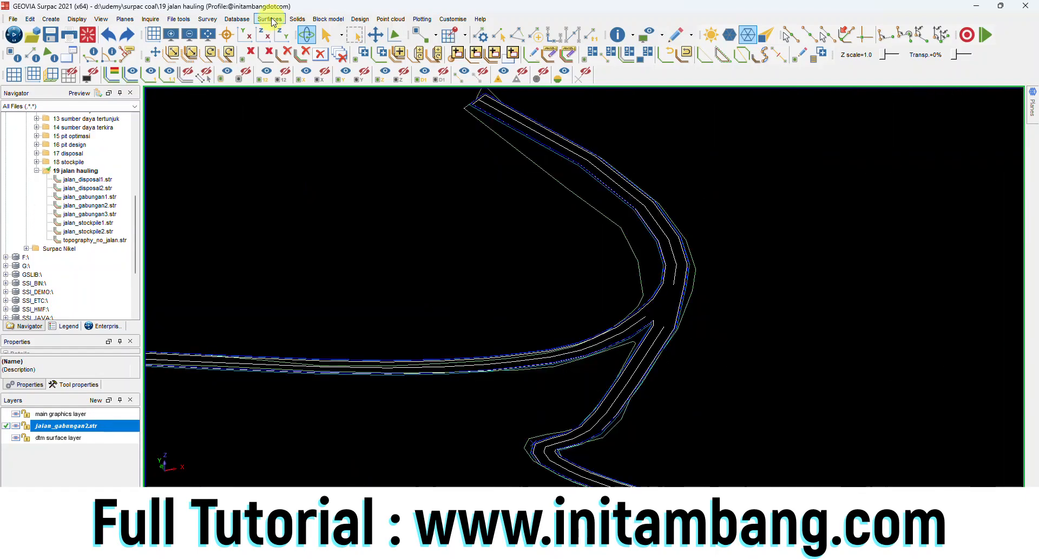
left_click(270, 20)
left_click(284, 31)
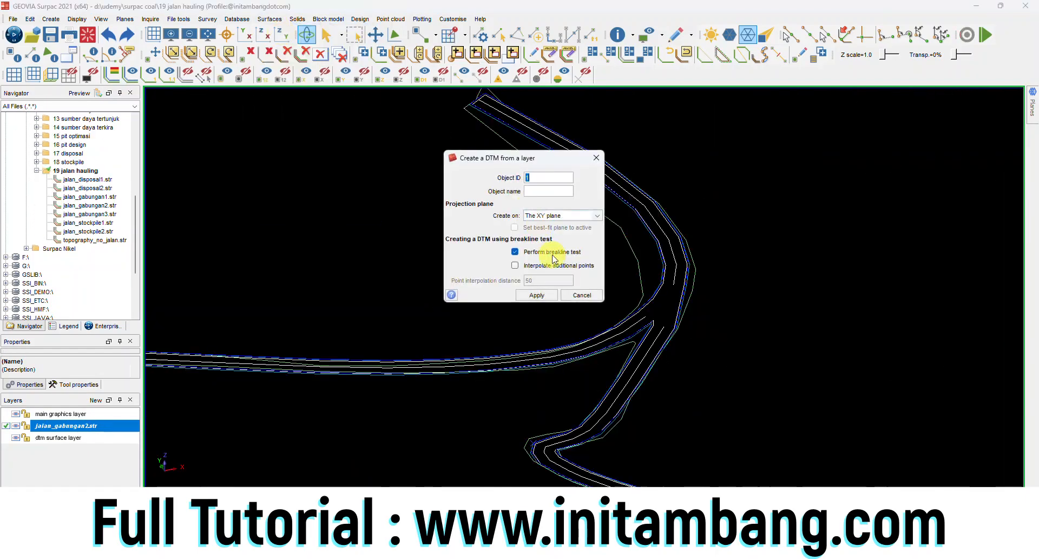
left_click(536, 295)
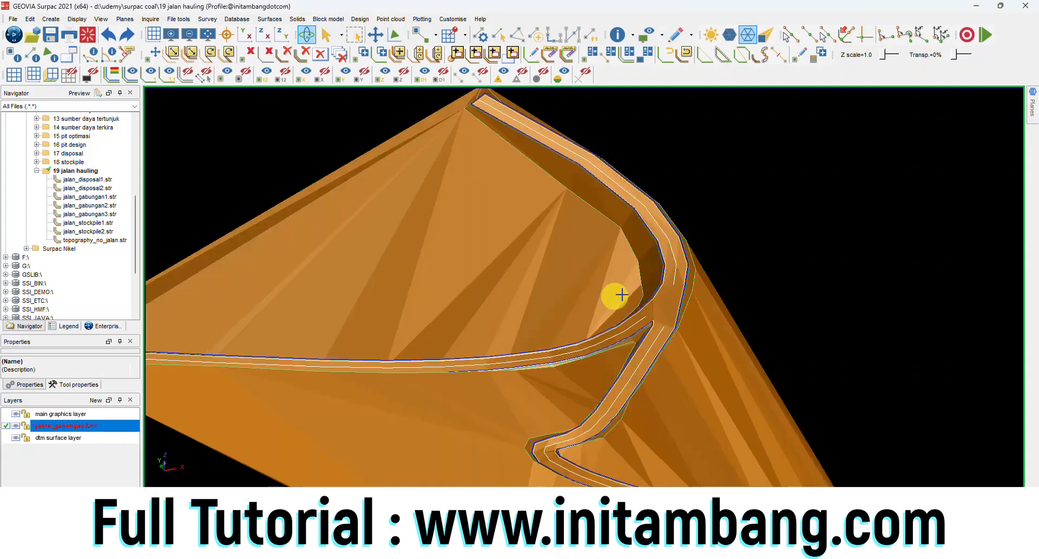
- Examine the haul road DTM in 3D around the road junction, the hairpin bend and the side slopes
left_click_drag(644, 297, 655, 298)
scroll(532, 289, "up", 3)
scroll(532, 289, "down", 3)
left_click_drag(532, 289, 658, 326)
scroll(659, 326, "up", 5)
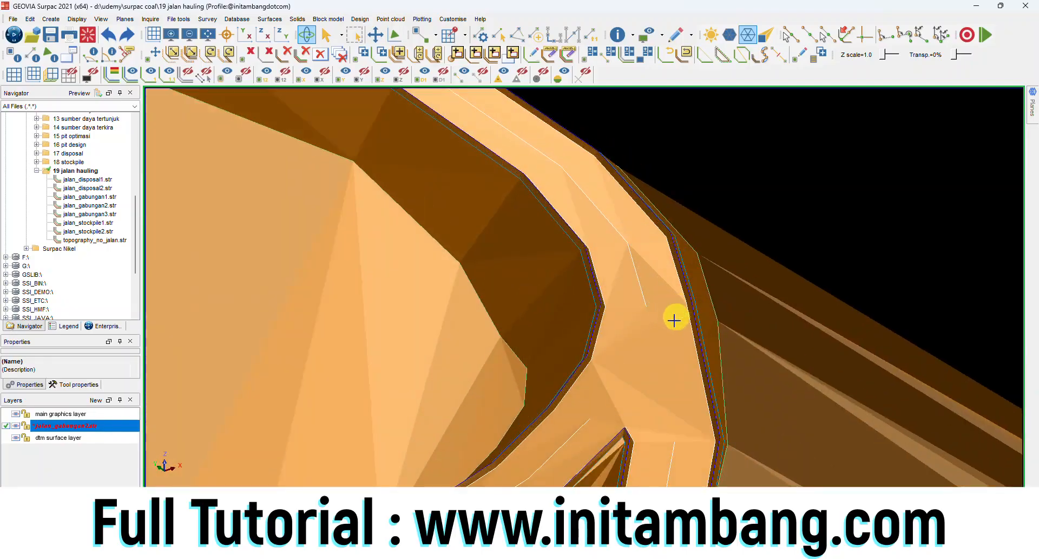
left_click_drag(661, 345, 655, 342)
scroll(647, 406, "down", 3)
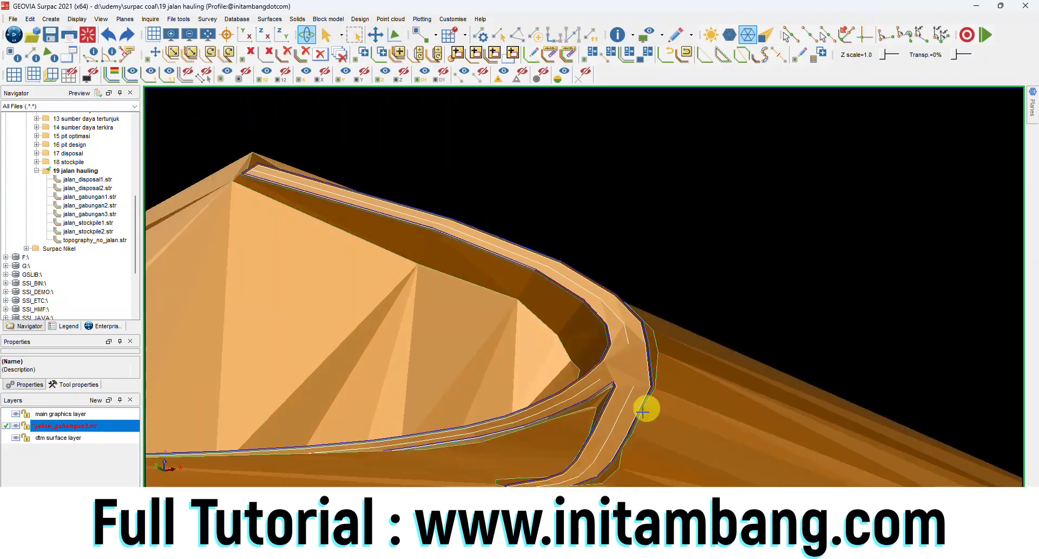
scroll(645, 397, "up", 2)
scroll(644, 363, "up", 2)
scroll(643, 362, "down", 3)
left_click_drag(628, 352, 381, 413)
scroll(575, 413, "up", 4)
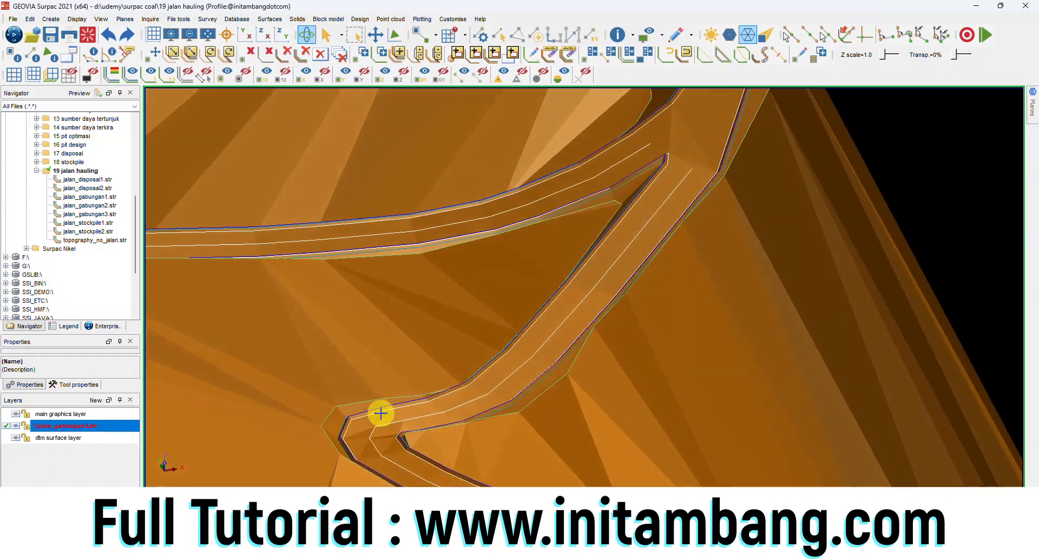
scroll(374, 306, "down", 4)
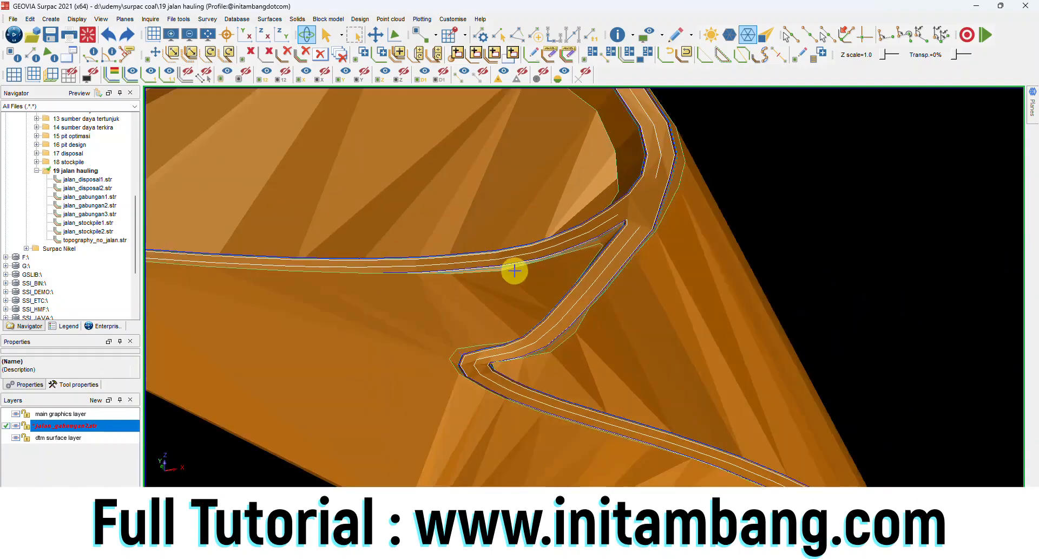
scroll(562, 249, "up", 3)
left_click_drag(605, 232, 542, 145)
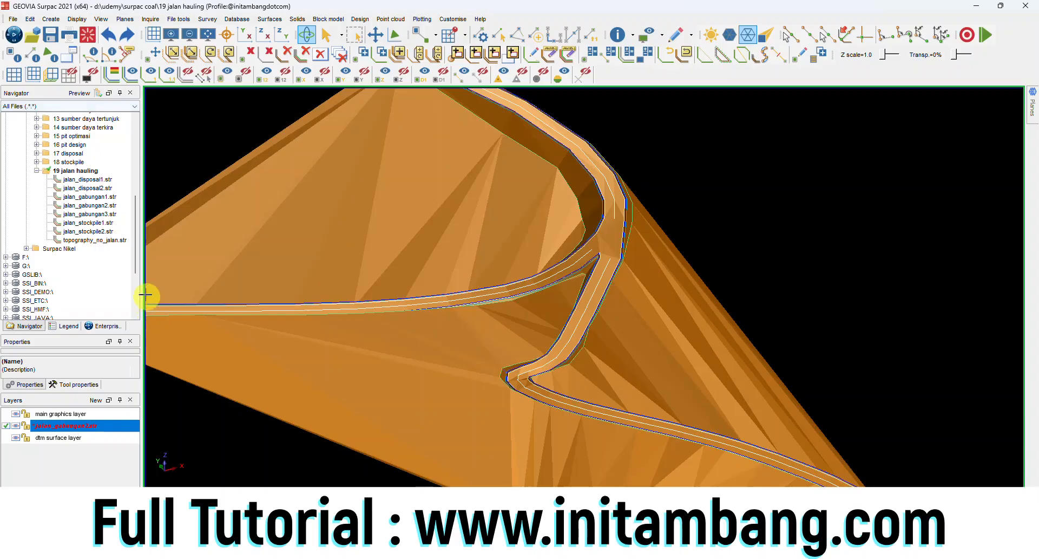
- Calculate cut and fill volumes between topography_no_jalan.dtm and topography_all_jalan.dtm within intersection_jalan_gabungan.str, and review the report
left_click(88, 34)
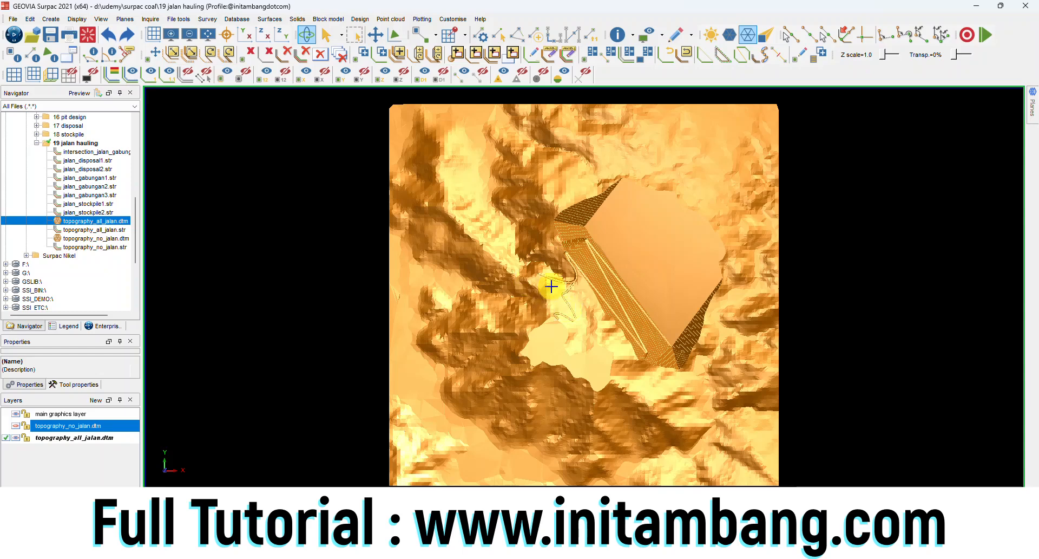
left_click(273, 23)
mouse_move(308, 145)
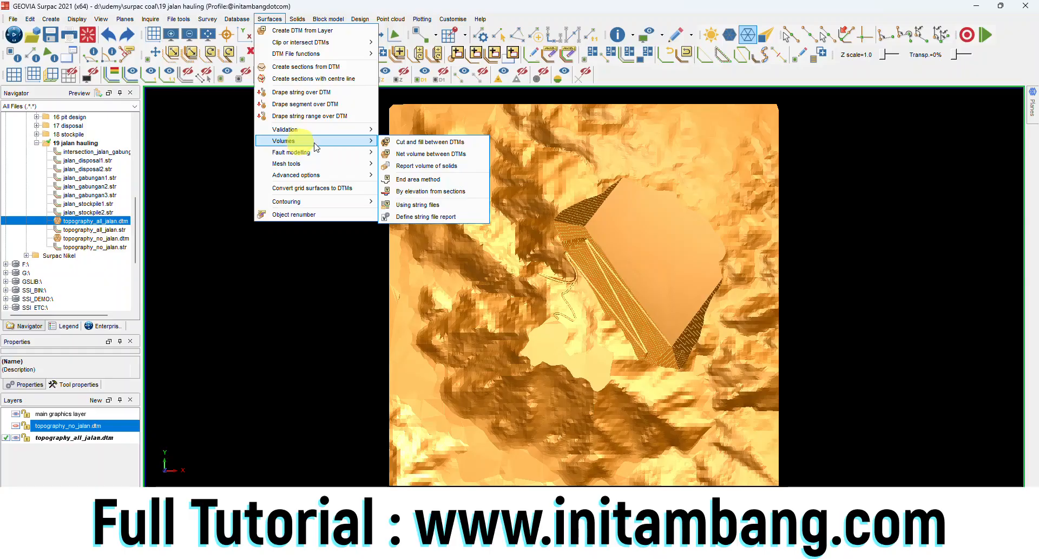
left_click(428, 142)
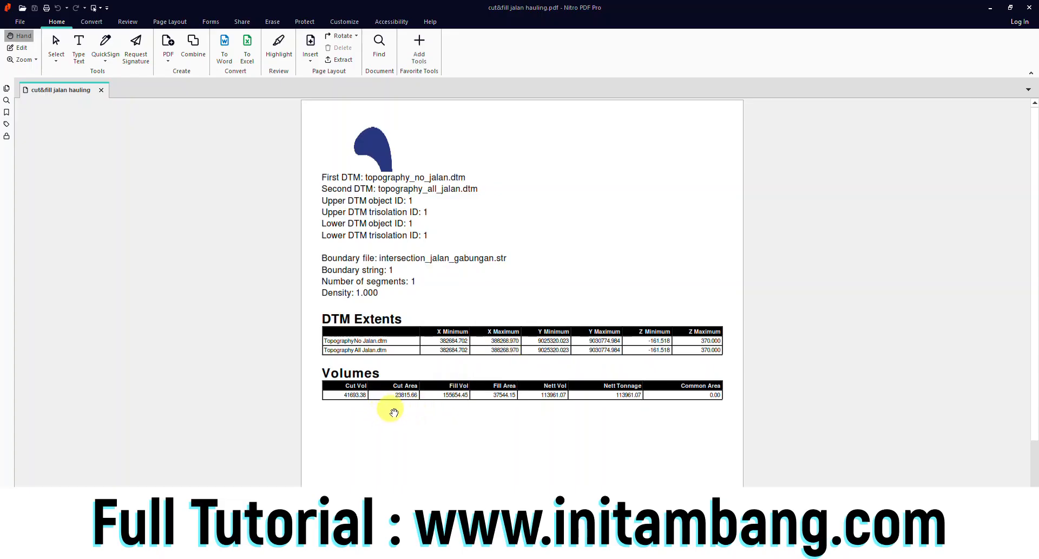
middle_click(426, 405)
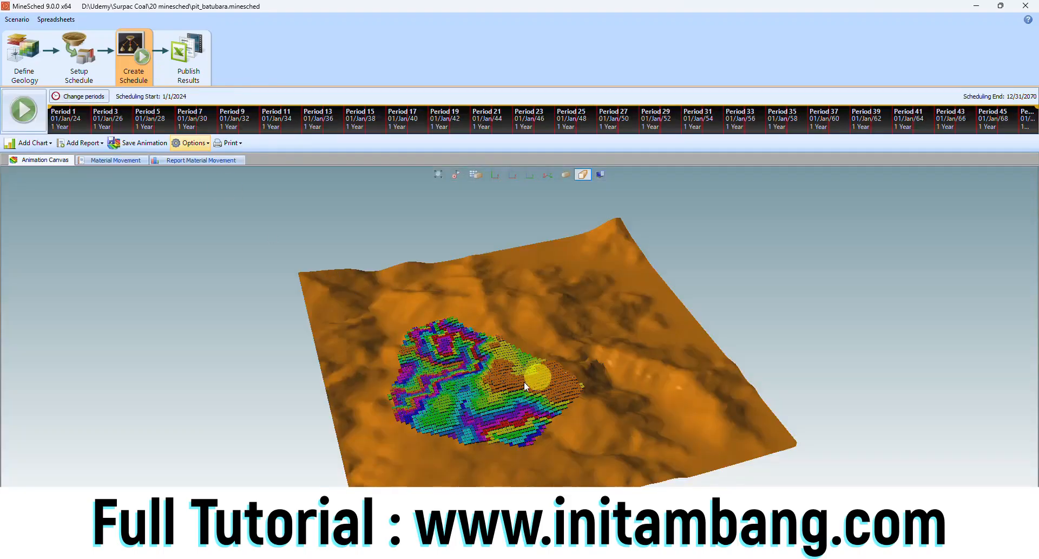
- Open Publish Results for the pit_batubara schedule in MineSched, and erase object 1 of the pit_tahunan_solids_pit.dtm layer in Surpac
left_click(193, 63)
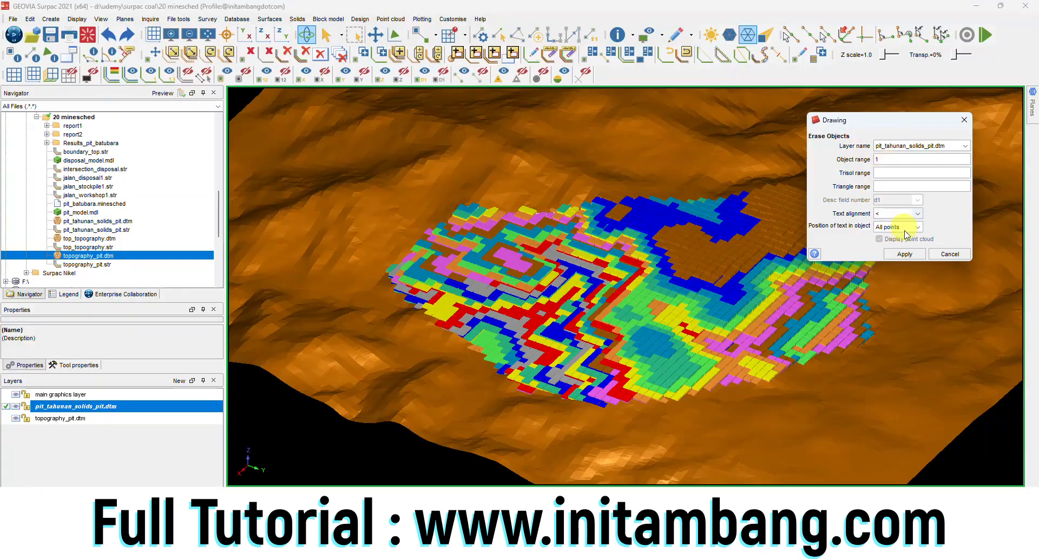
left_click(905, 254)
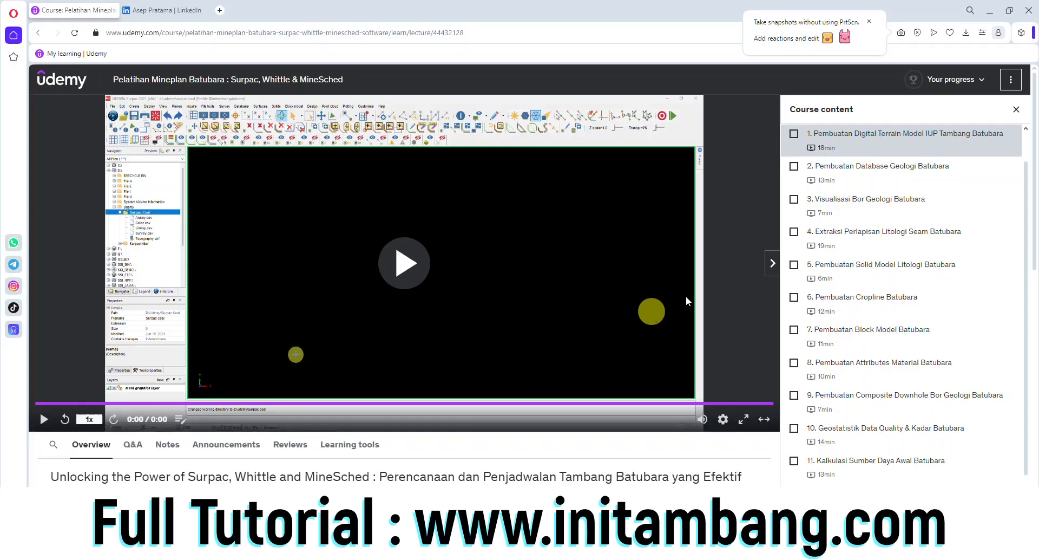
- In the Udemy course page, dismiss the snapshot notice and mark lectures 1 to 14 of the first section as complete
left_click(871, 24)
left_click(794, 134)
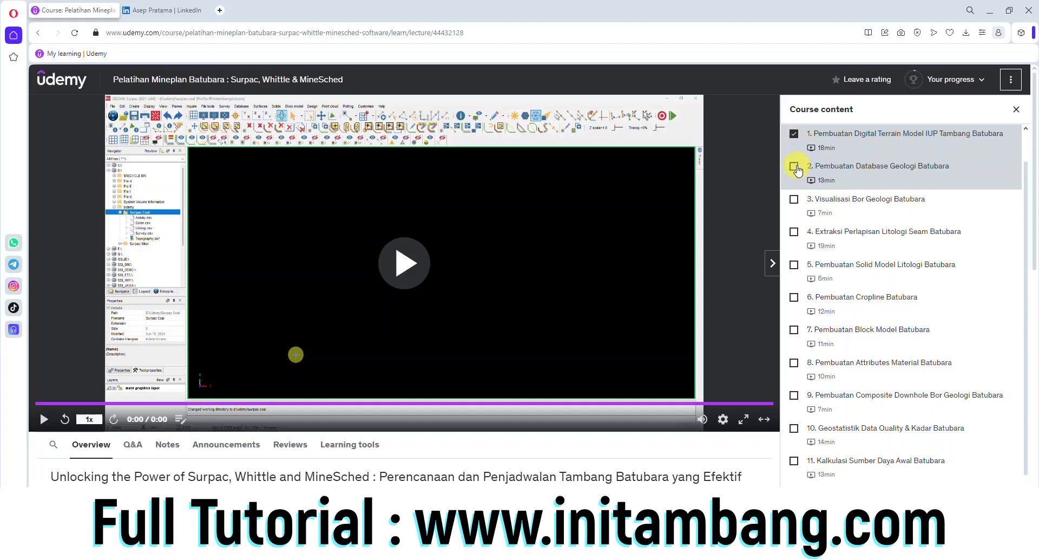
left_click(794, 167)
left_click(794, 231)
left_click(794, 265)
left_click(794, 297)
scroll(794, 302, "down", 1)
left_click(794, 278)
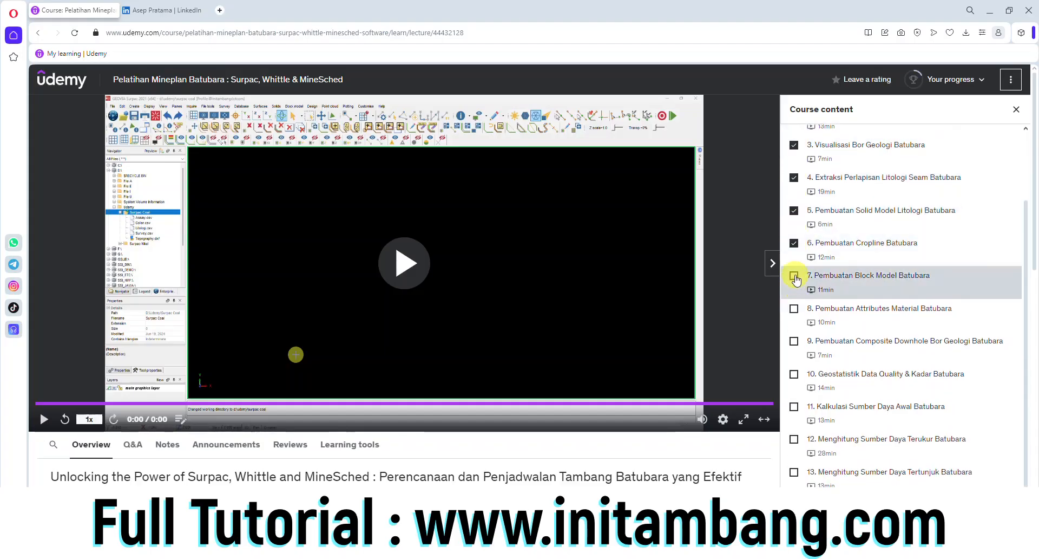
left_click(794, 308)
left_click(794, 341)
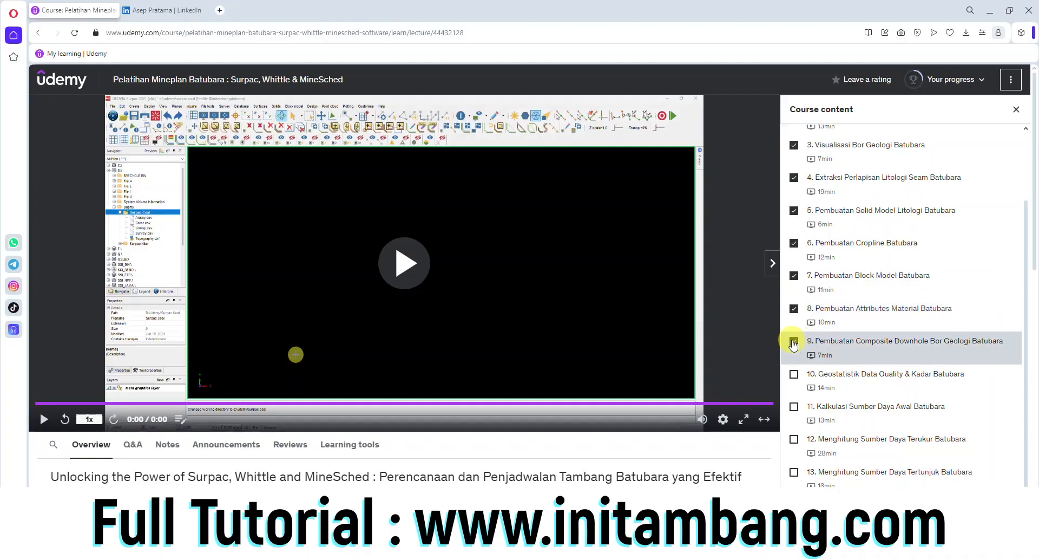
left_click(794, 374)
left_click(794, 438)
left_click(794, 471)
scroll(816, 436, "down", 8)
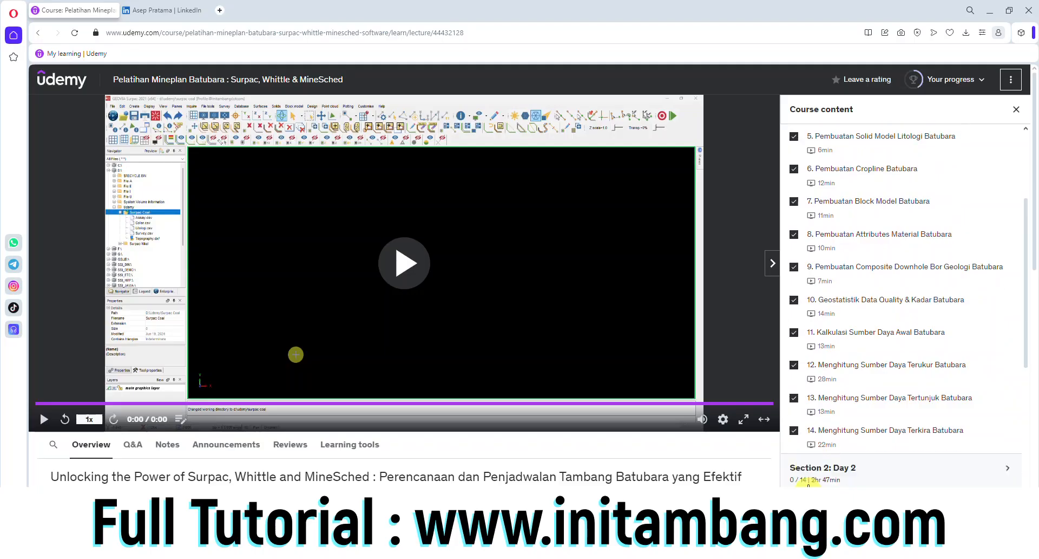
- Mark lectures 15 to 28 of Section 2: Day 2 as complete in the course content
left_click(794, 219)
left_click(794, 254)
left_click(794, 286)
left_click(793, 319)
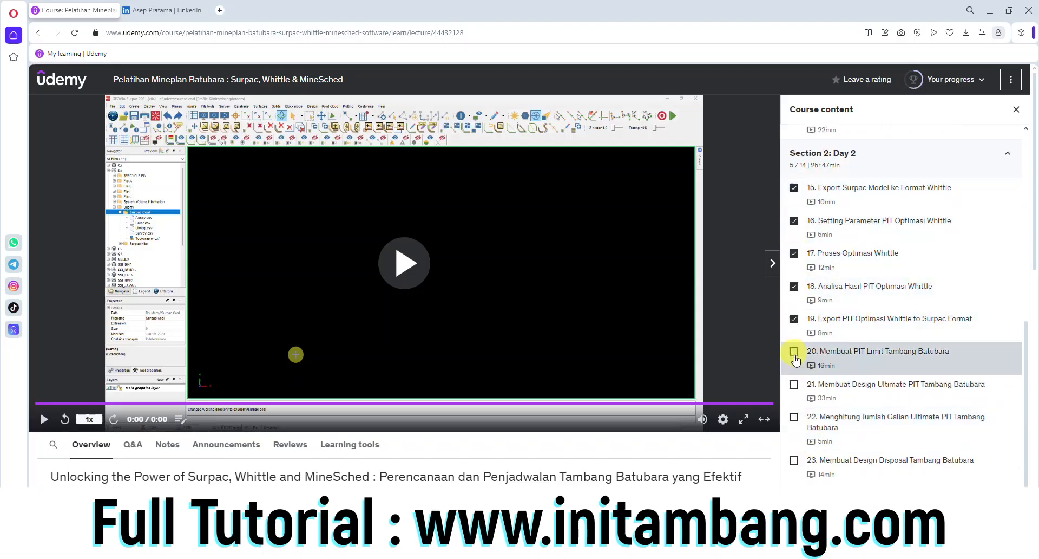
left_click(794, 352)
left_click(794, 416)
left_click(794, 460)
left_click(794, 492)
left_click(794, 536)
scroll(804, 425, "down", 3)
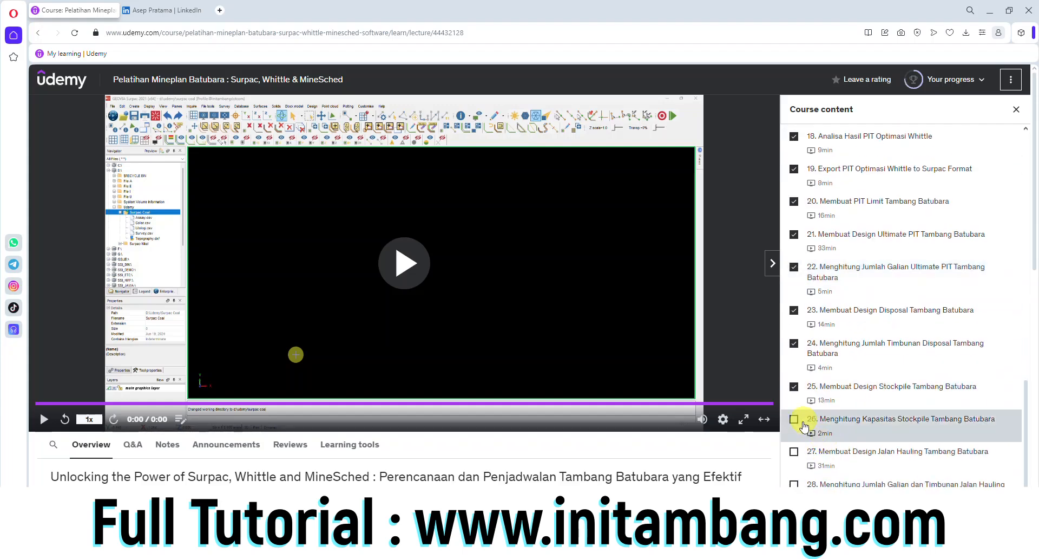
left_click(794, 451)
left_click(794, 484)
scroll(794, 481, "down", 3)
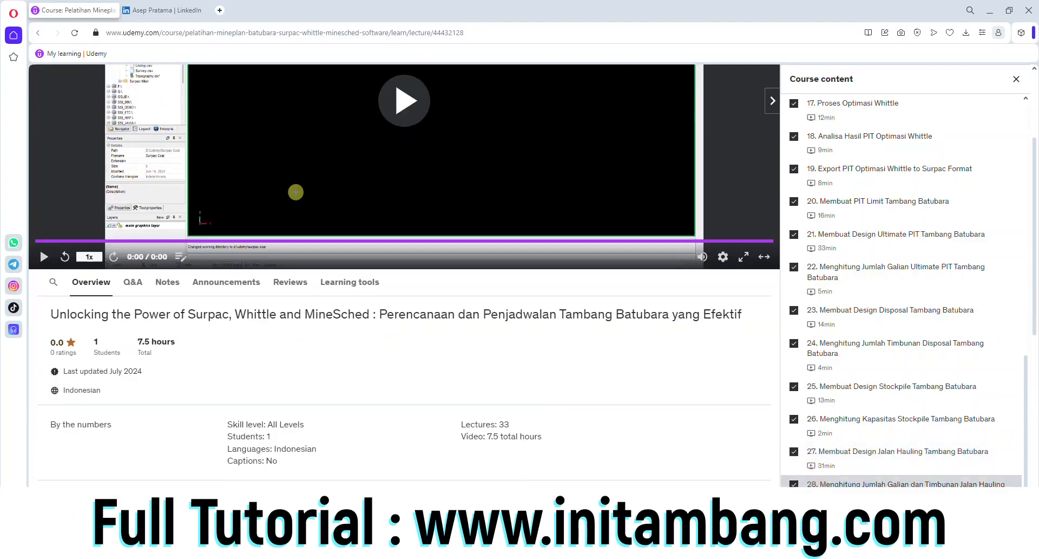
- Mark lectures 29 to 33 of Section 3: Day 3 as complete in the course content
scroll(828, 479, "down", 4)
left_click(794, 393)
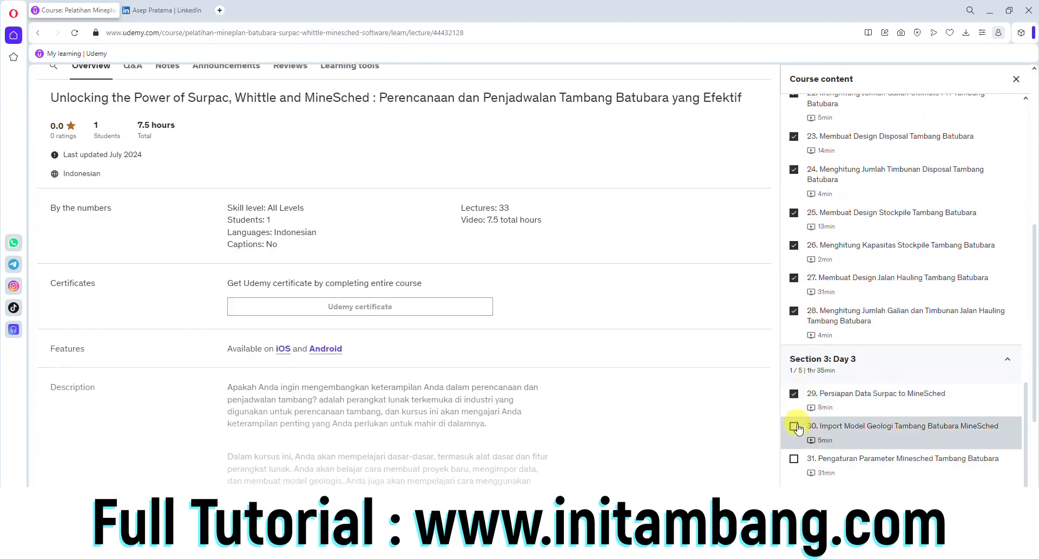
left_click(794, 458)
left_click(794, 490)
left_click(794, 523)
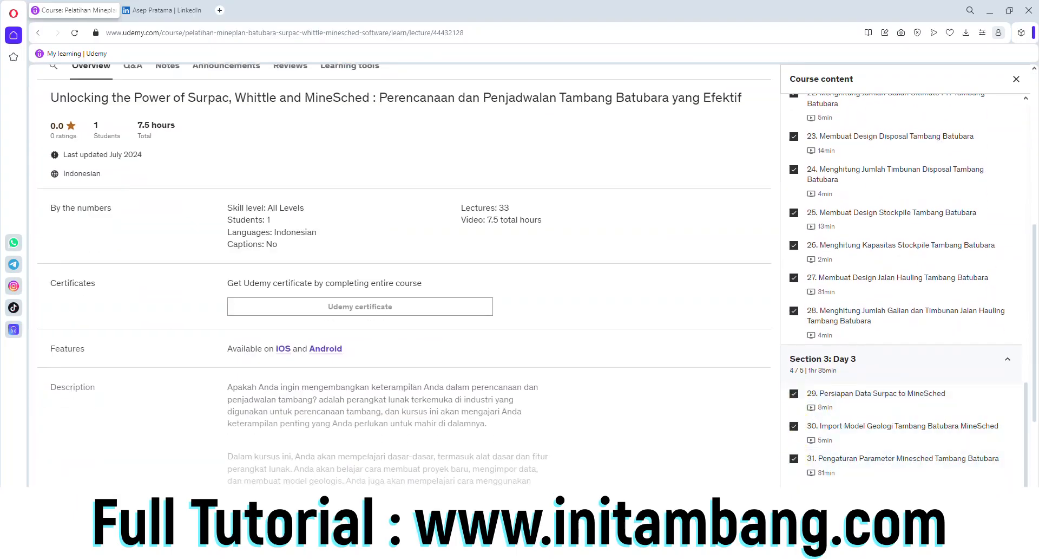
- Get the course's completion certificate from the progress information, and switch to the LinkedIn profile page
scroll(692, 338, "up", 5)
scroll(785, 330, "up", 5)
mouse_move(937, 86)
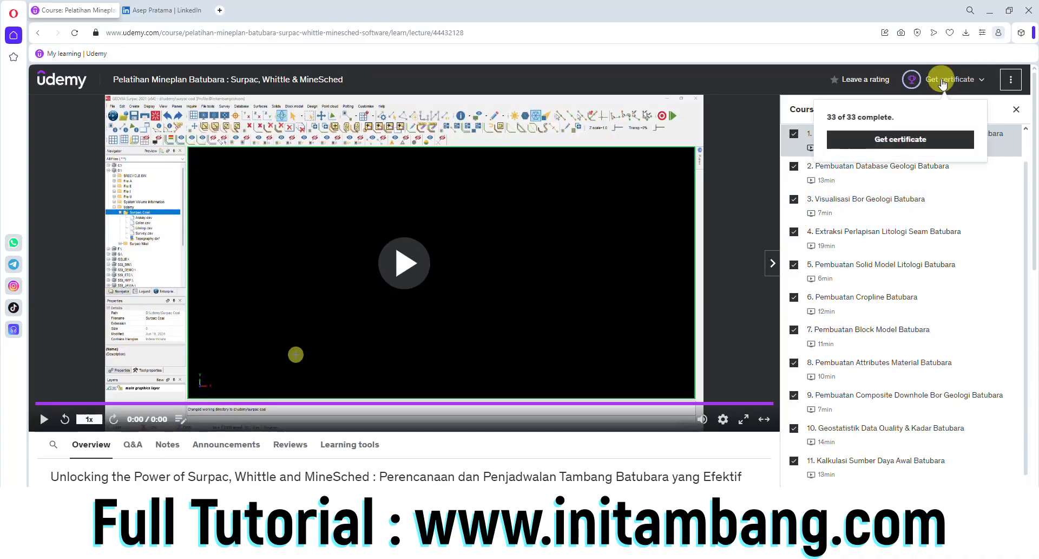
left_click(903, 140)
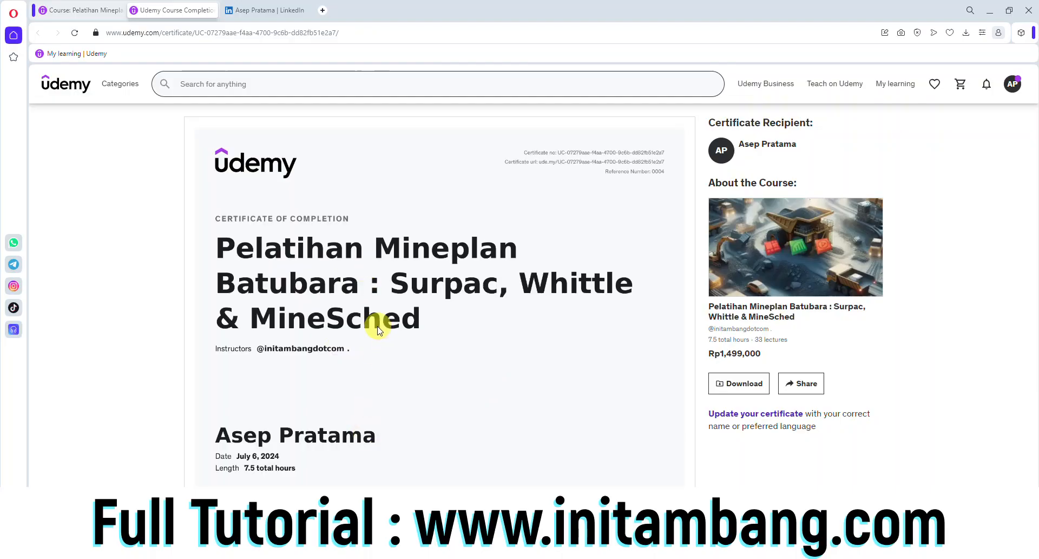
left_click(263, 12)
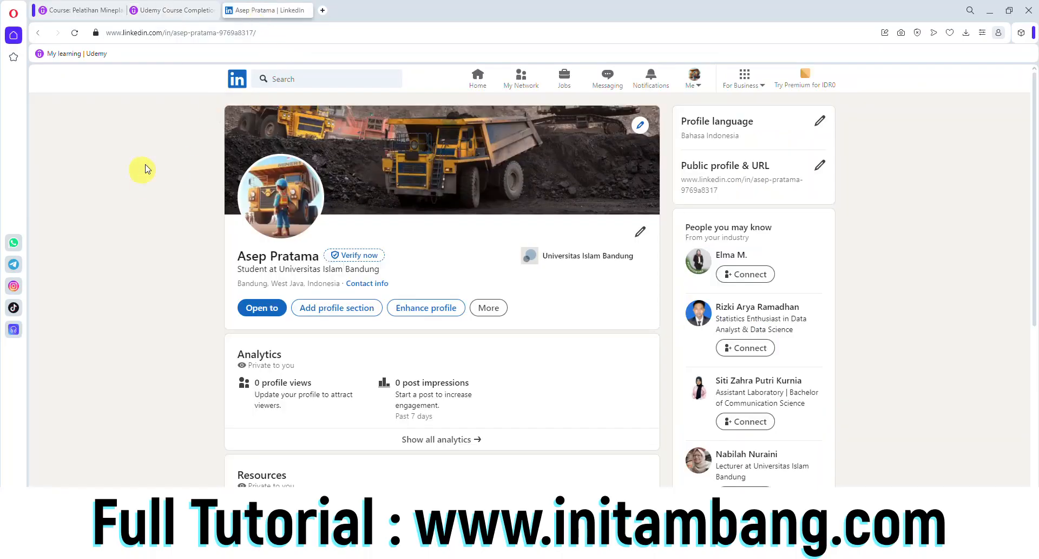
scroll(144, 169, "down", 2)
left_click(338, 202)
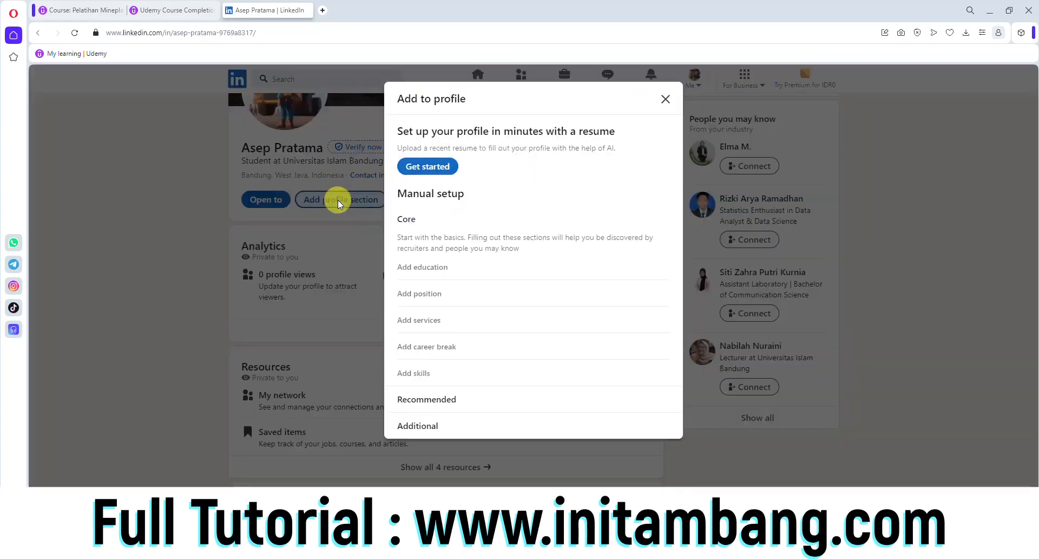
left_click(575, 424)
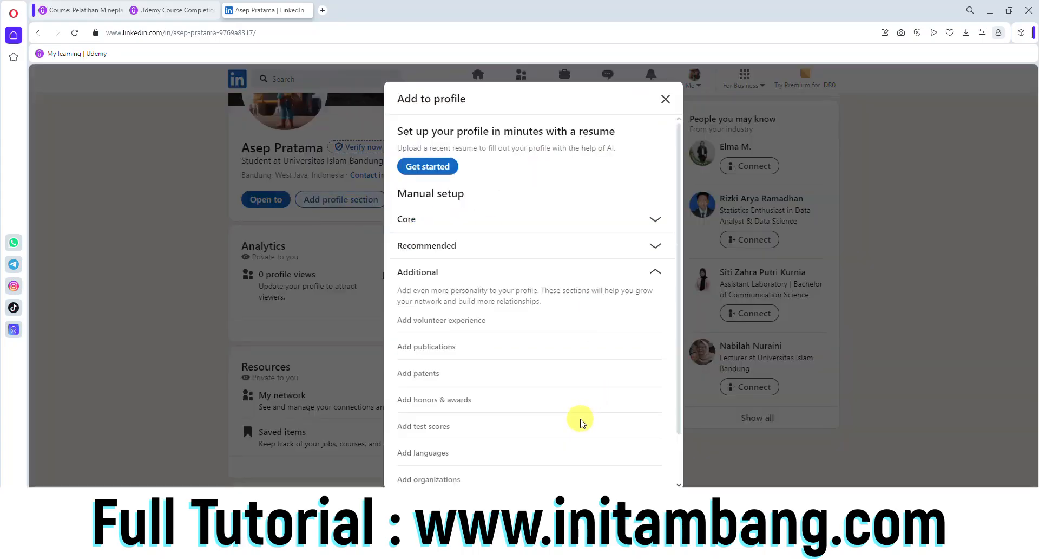
scroll(464, 400, "down", 1)
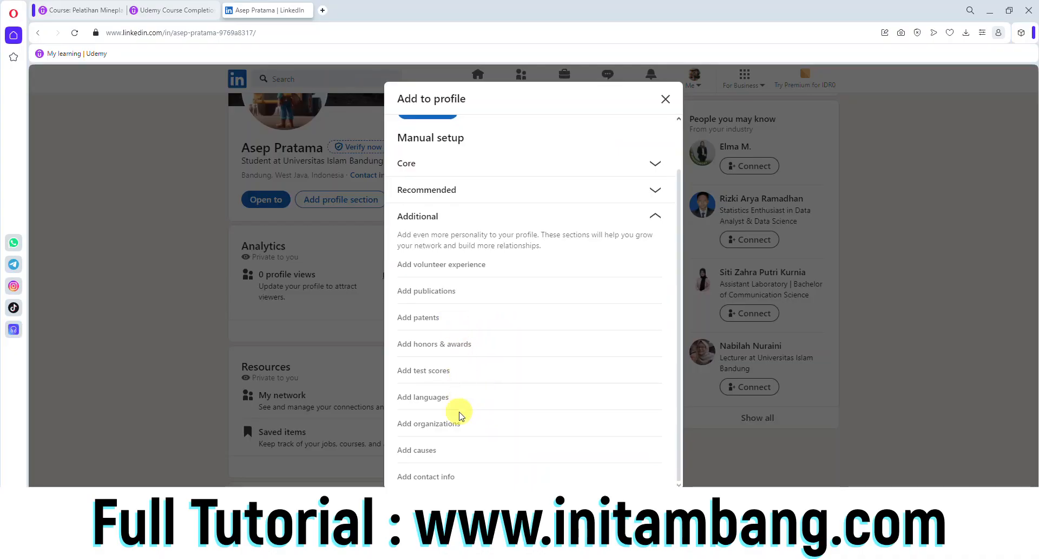
left_click(466, 190)
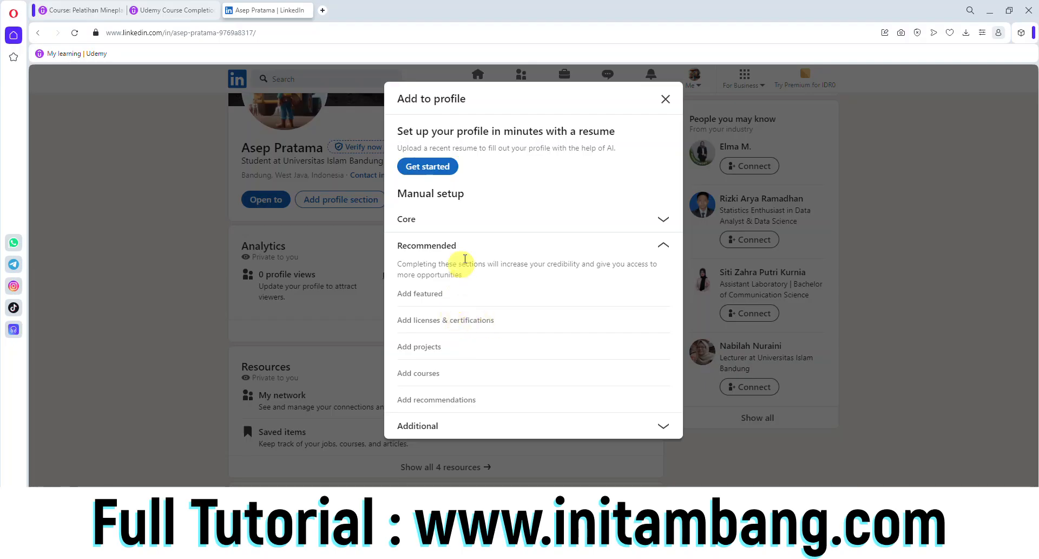
left_click(665, 98)
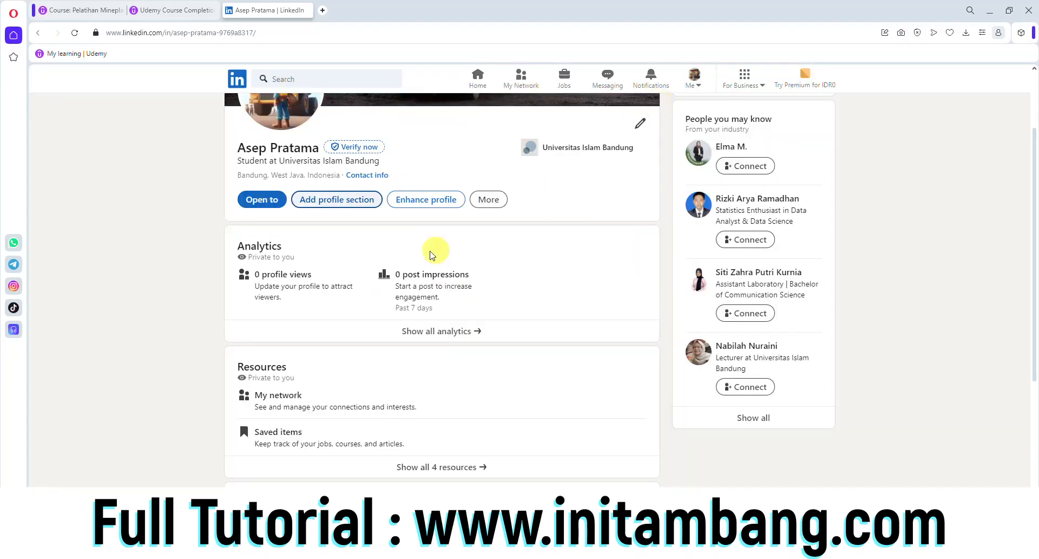
- Start adding a license or certification from the recommended profile sections in LinkedIn
left_click(343, 203)
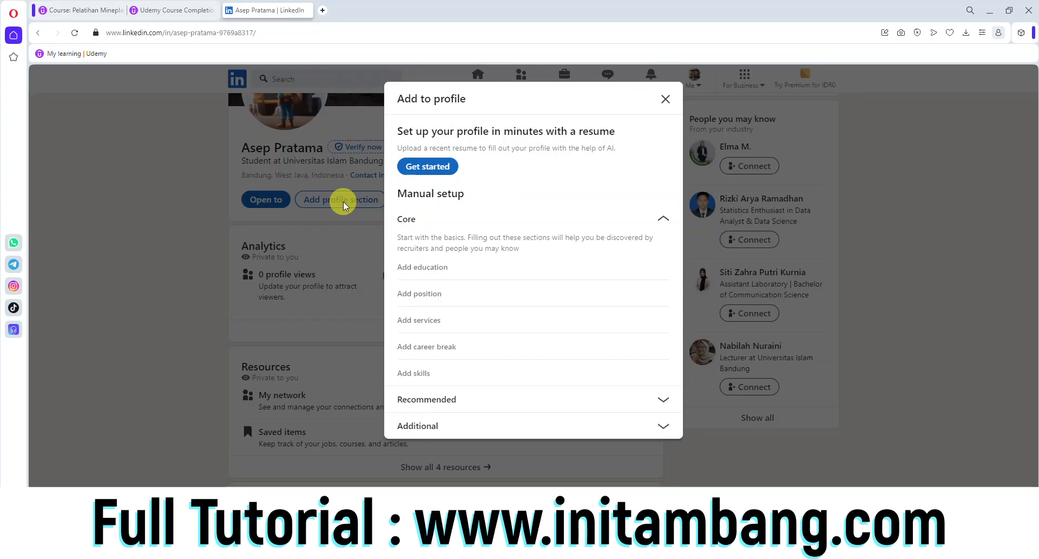
left_click(495, 219)
left_click(476, 245)
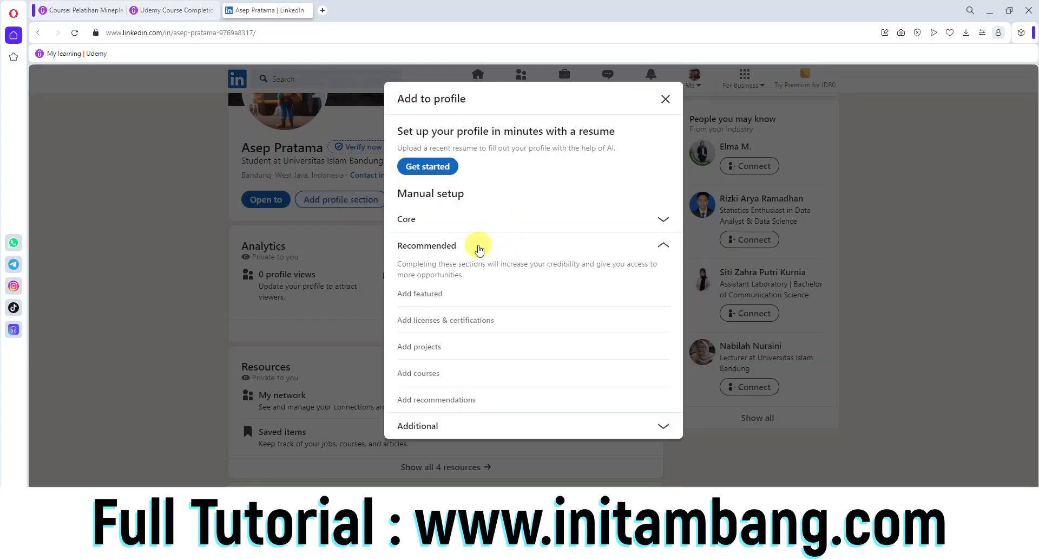
left_click(464, 321)
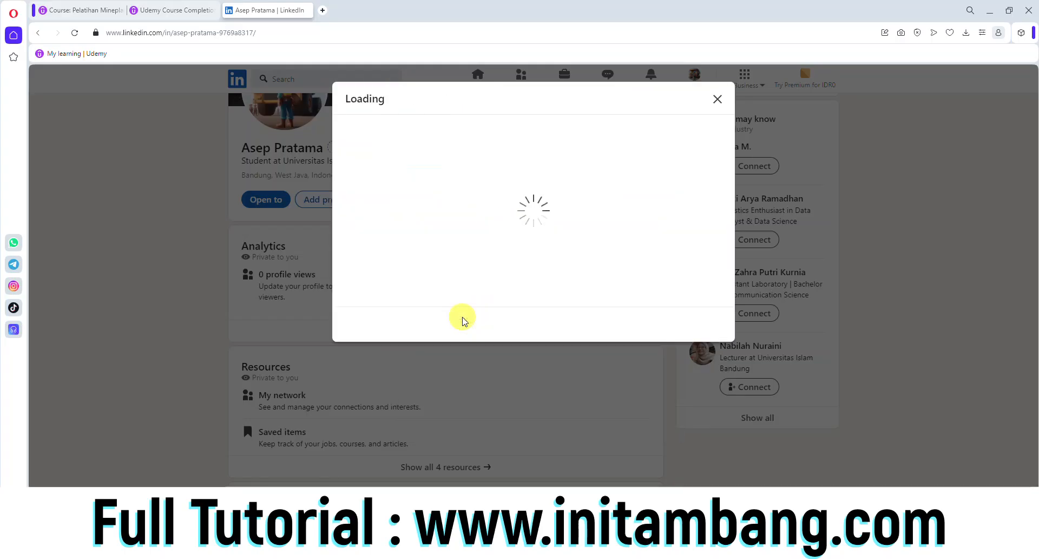
- Name the certification "Pelatihan Mineplan Batubara : Surpac, Whittle & MineSched" as on the Udemy certificate, and choose Udemy as issuing organization
left_click(394, 167)
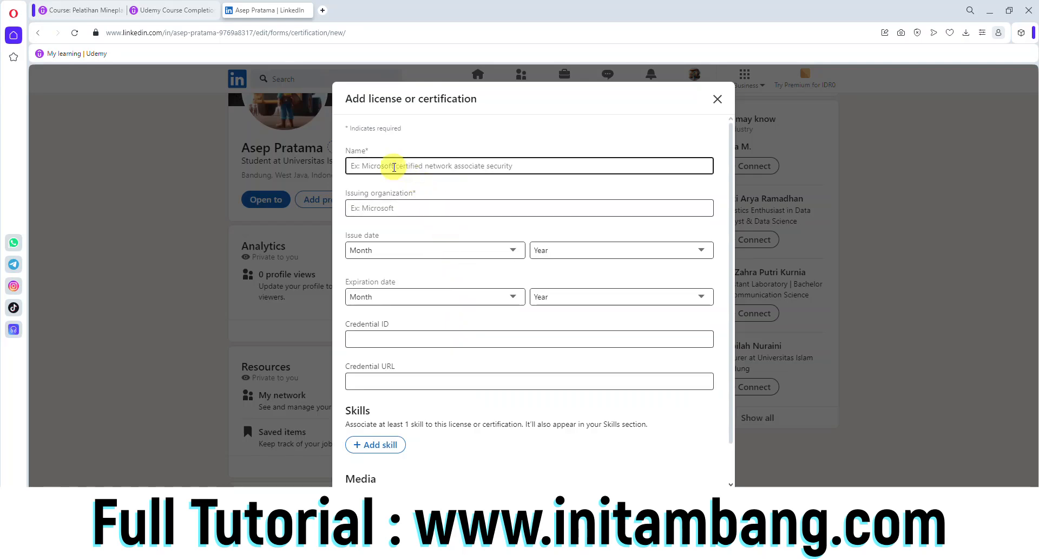
left_click(168, 10)
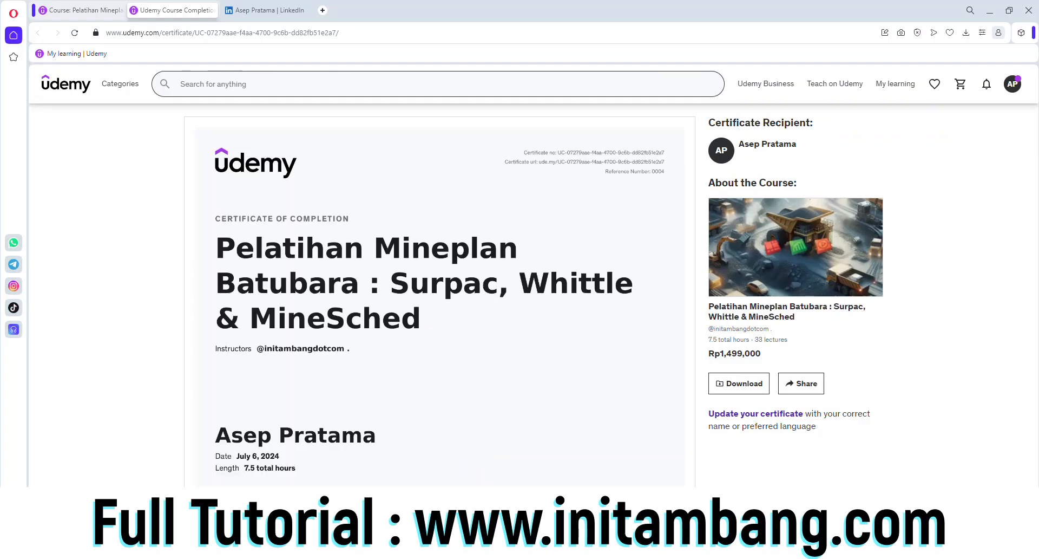
left_click(246, 9)
left_click(400, 196)
left_click(405, 166)
type("Pelatihan Mineplan Batubara : Surpac, Whittle & MineSched")
left_click(400, 209)
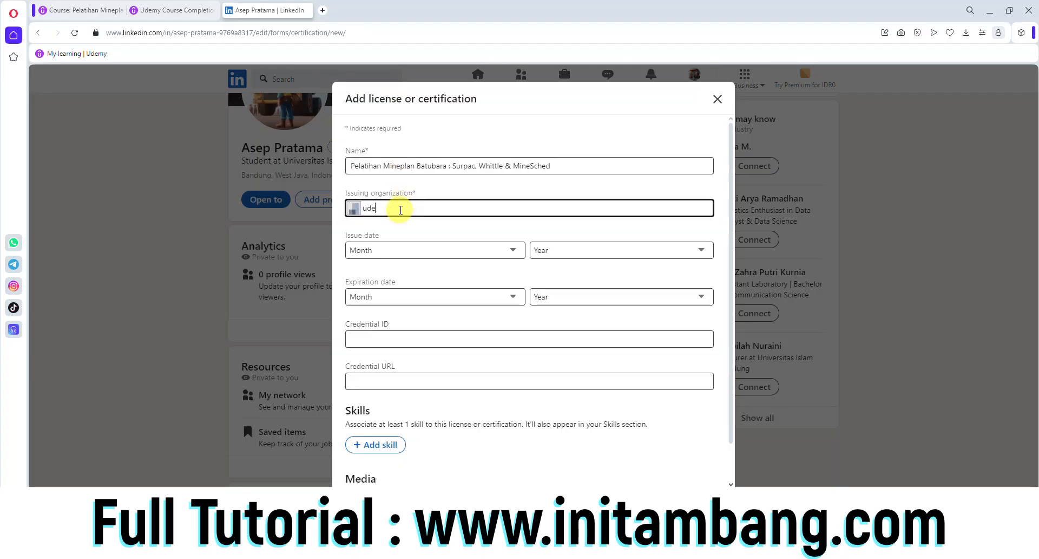
left_click(393, 234)
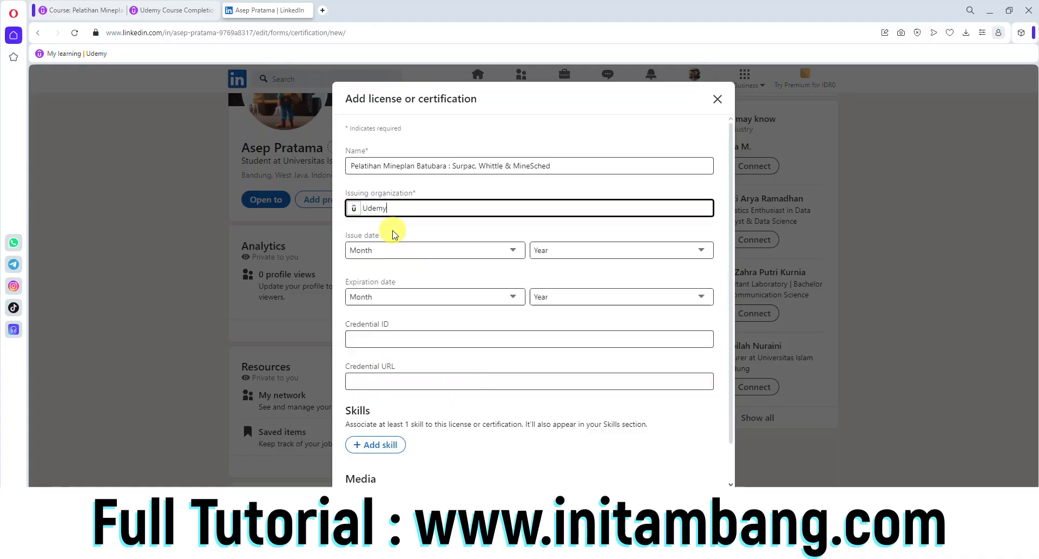
- Check the date on the Udemy certificate and set the certification's issue date to July 2024
left_click(186, 11)
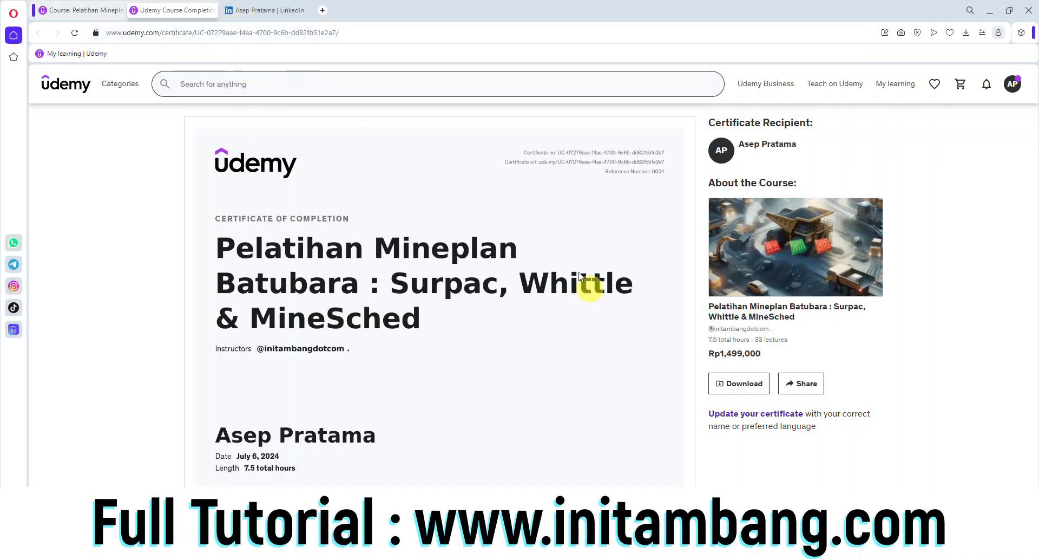
left_click(264, 11)
left_click(504, 248)
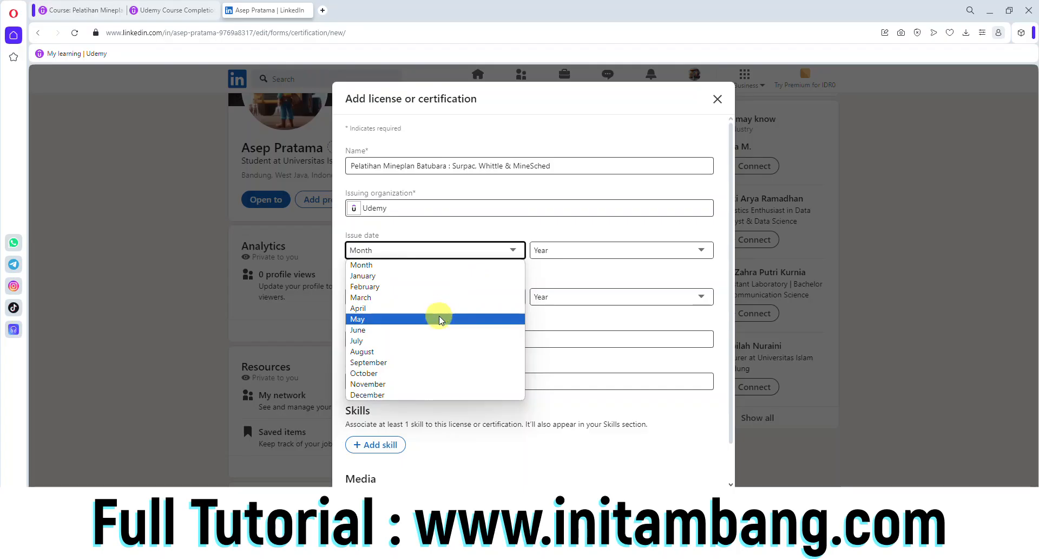
left_click(436, 341)
left_click(548, 251)
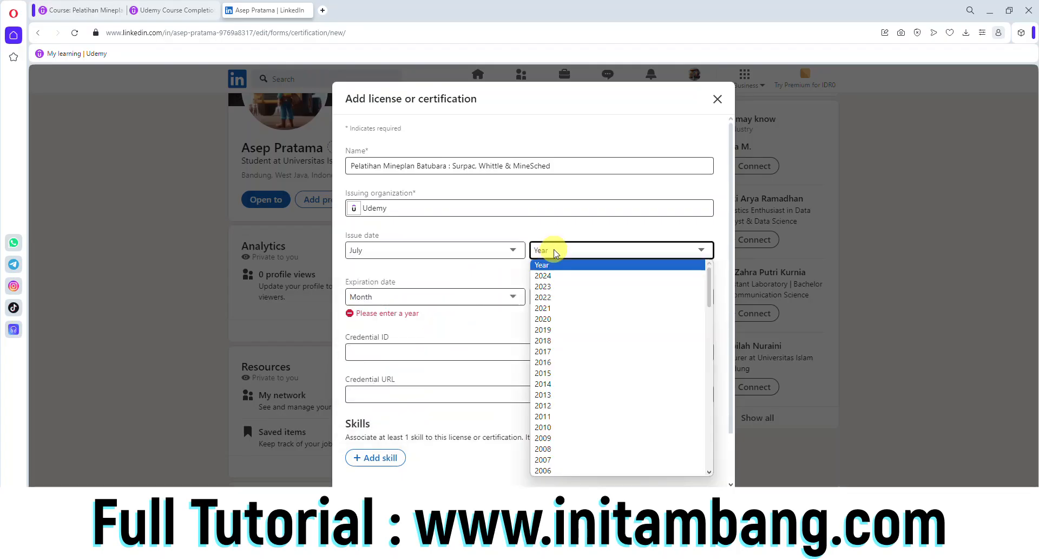
left_click(550, 276)
- Set the certification's expiration date to July 2034
left_click(502, 297)
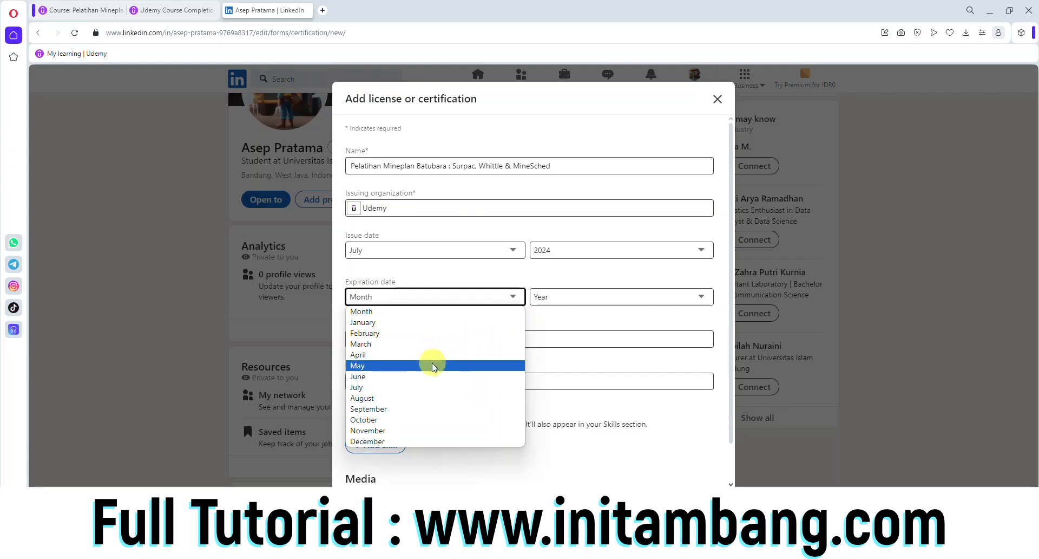
left_click(433, 387)
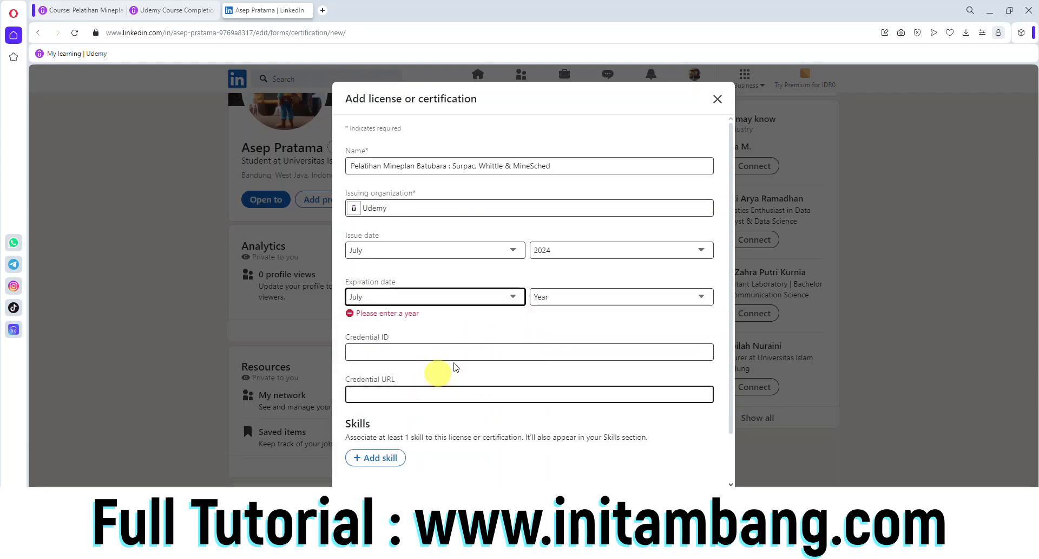
left_click(566, 298)
left_click(569, 325)
left_click(565, 297)
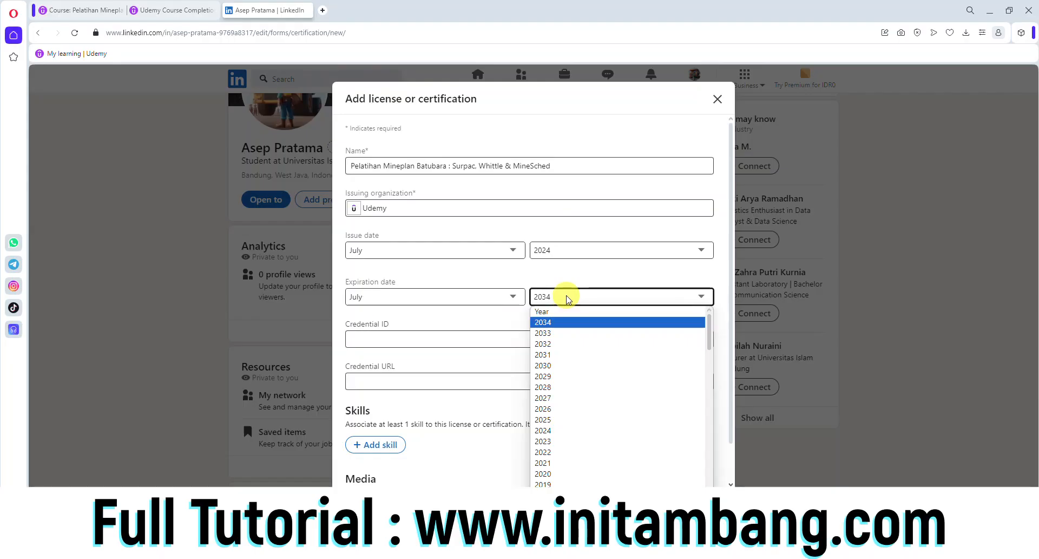
left_click(551, 312)
left_click(559, 297)
left_click(557, 322)
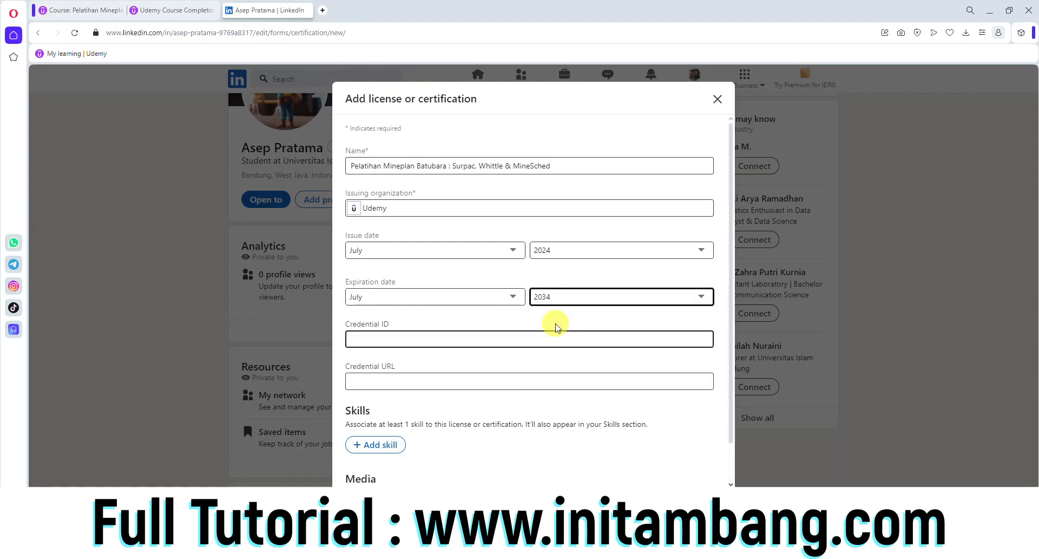
- Copy the certificate number from the Udemy certificate's web address into the certification's Credential ID
left_click(171, 9)
left_click_drag(197, 34, 300, 31)
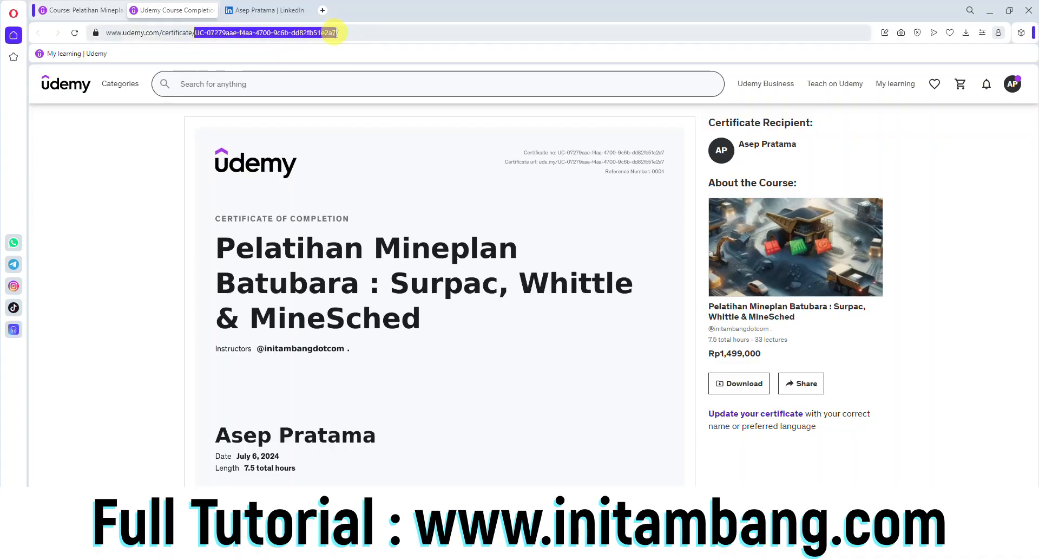
left_click(265, 10)
left_click(393, 337)
key("ctrl+v")
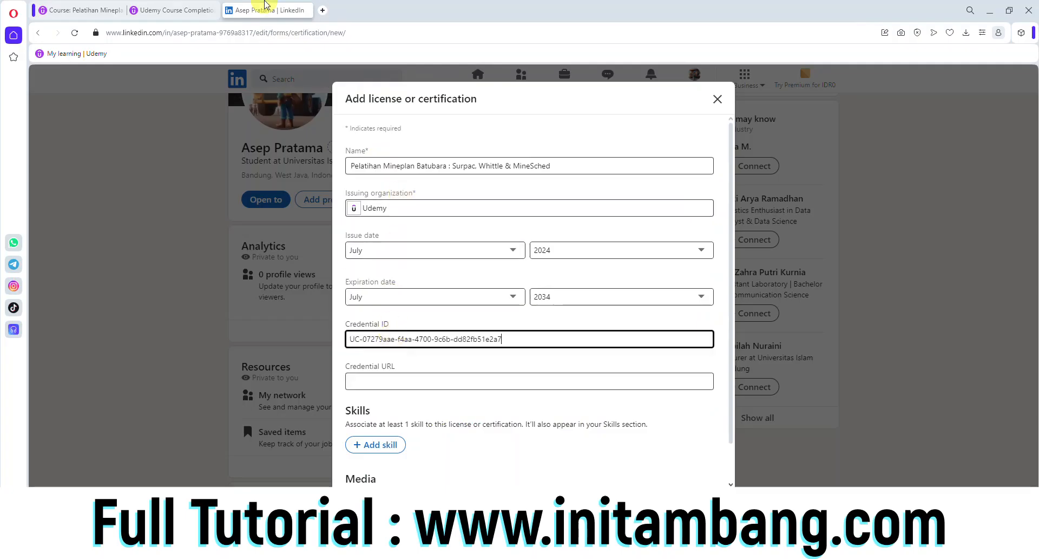
- Copy the full web address of the Udemy certificate into the certification's Credential URL
left_click(179, 10)
left_click(242, 33)
left_click(242, 34)
key("ctrl+c")
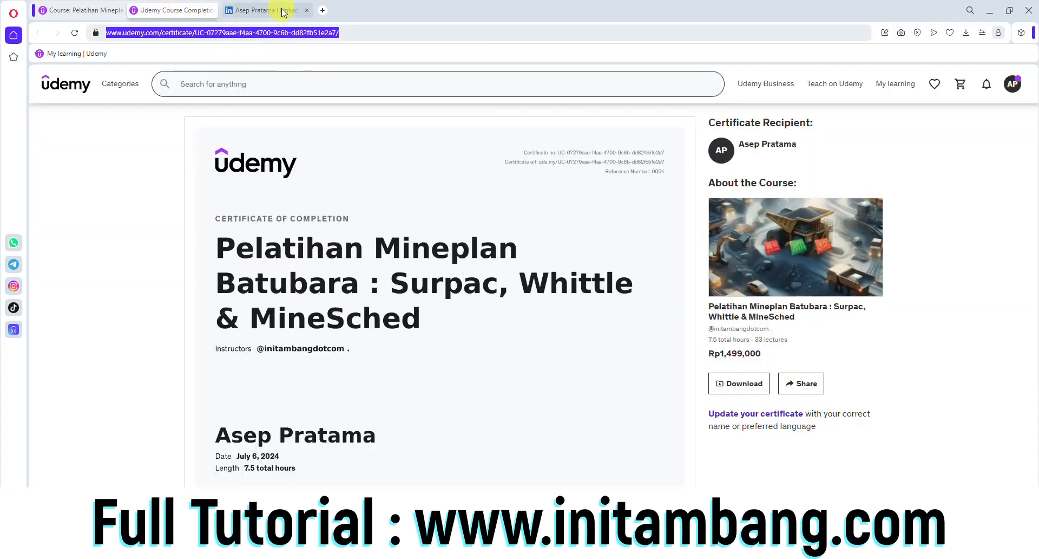
left_click(265, 9)
left_click(410, 381)
key("ctrl+v")
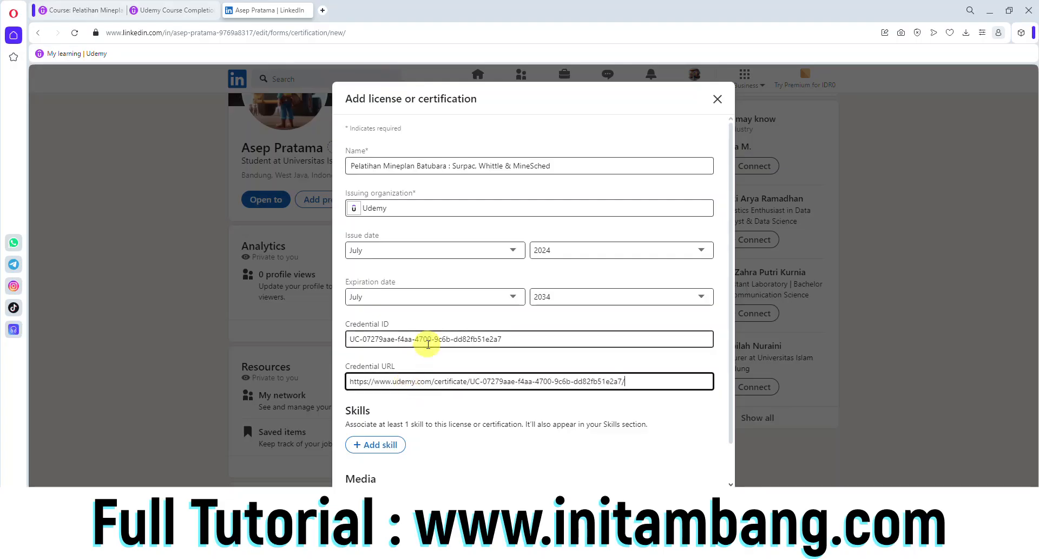
- Add the skill Mineplan Coal Mining to the certification
scroll(468, 415, "down", 2)
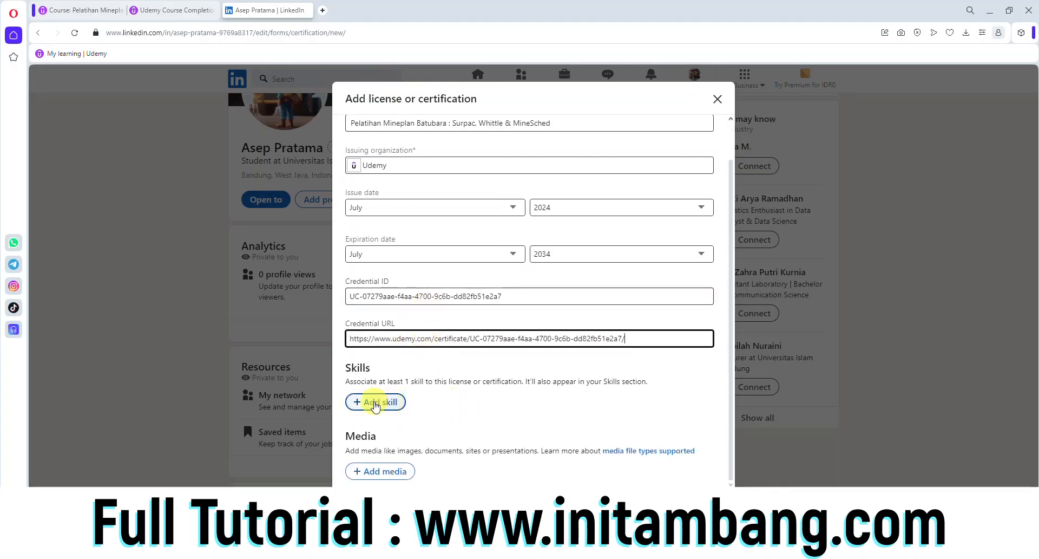
left_click(376, 403)
type("Mi")
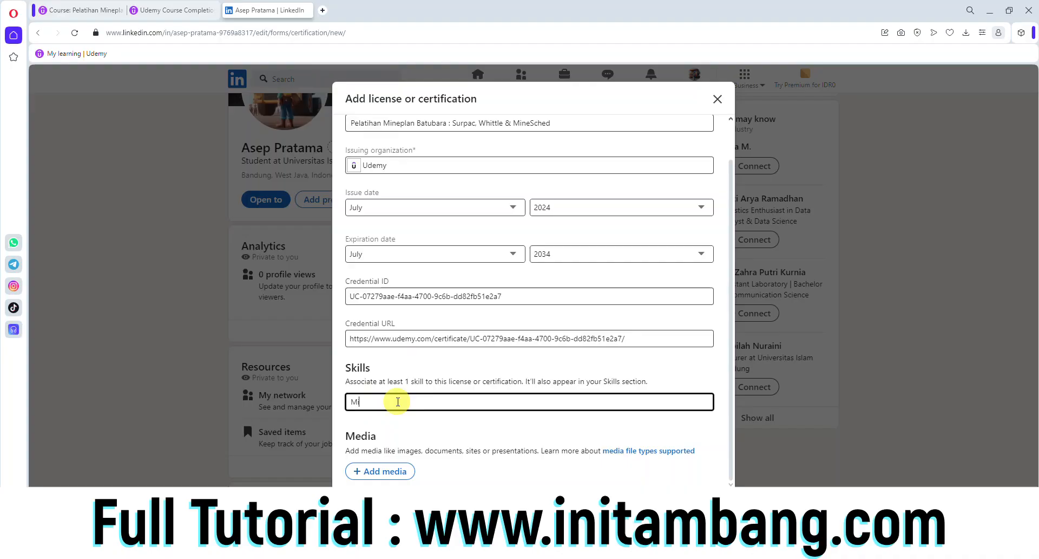
type("neplan Coal Mining")
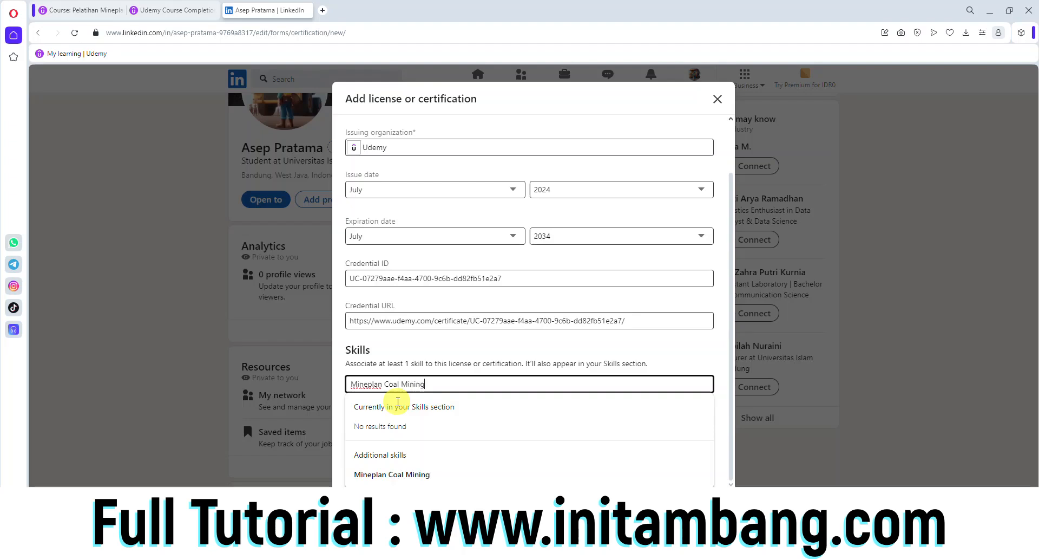
key("Return")
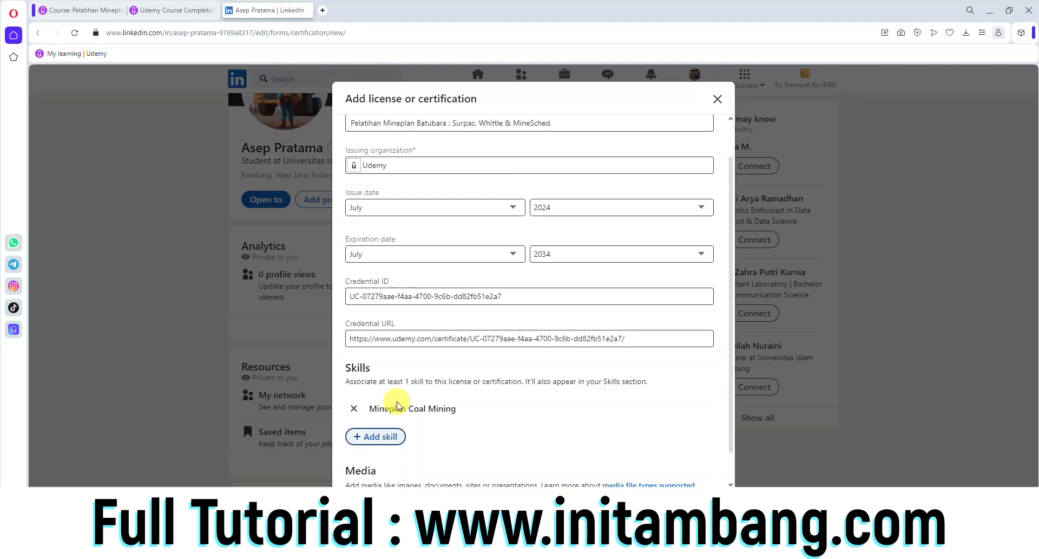
- Add the skill MineSchedulling Coal Mining to the certification
left_click(392, 435)
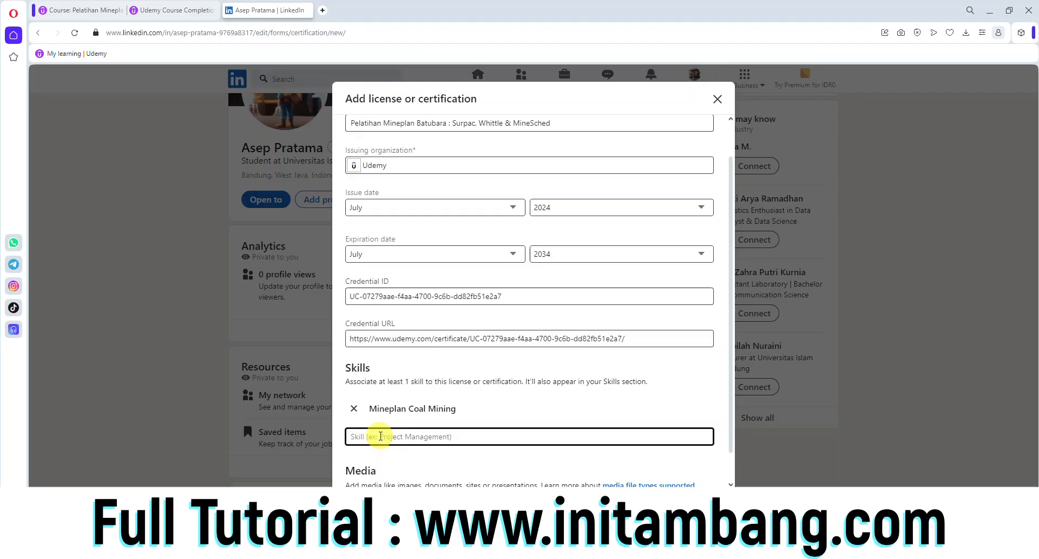
type("Mine")
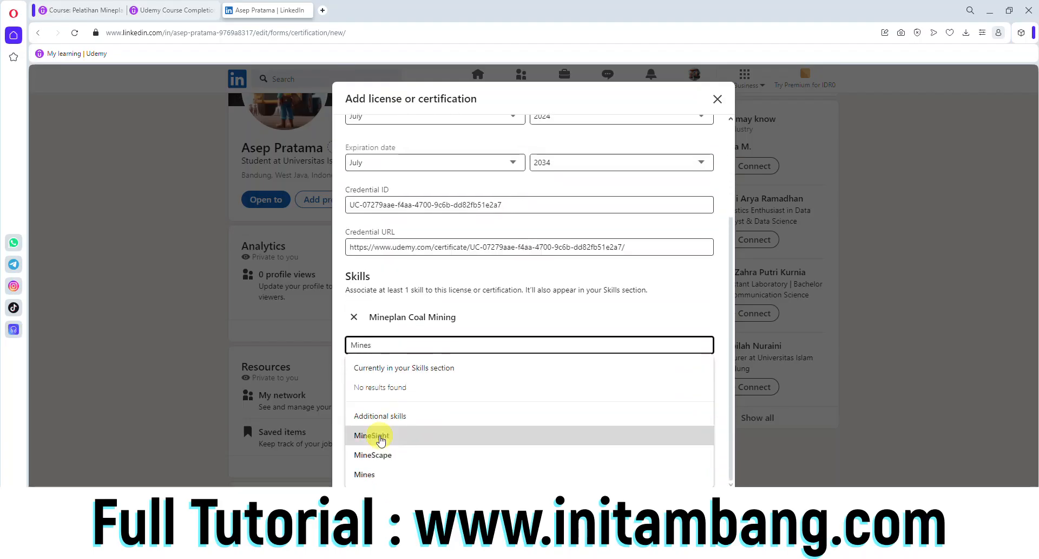
type("s")
key("BackSpace")
type("Schedulling Coal Mining")
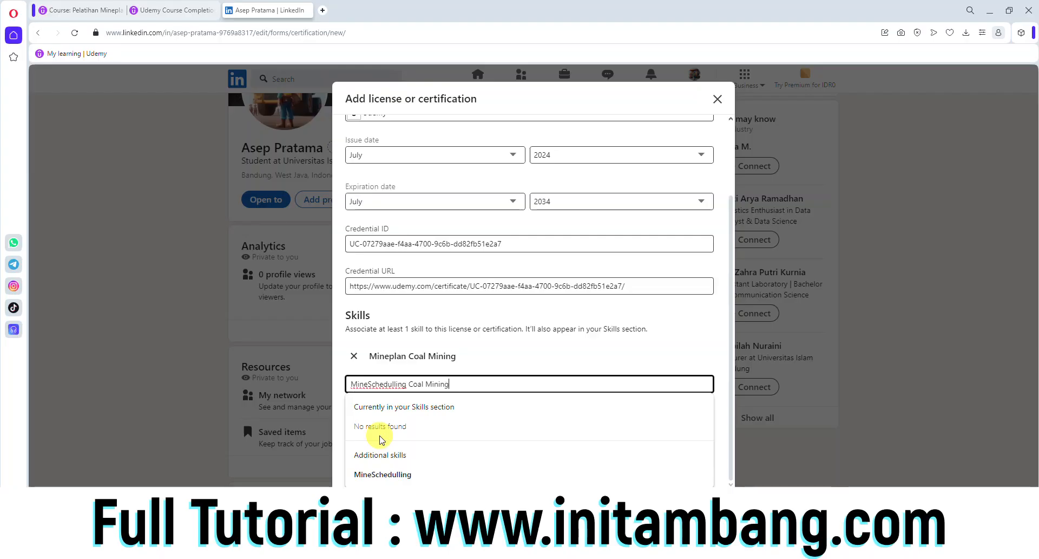
key("Return")
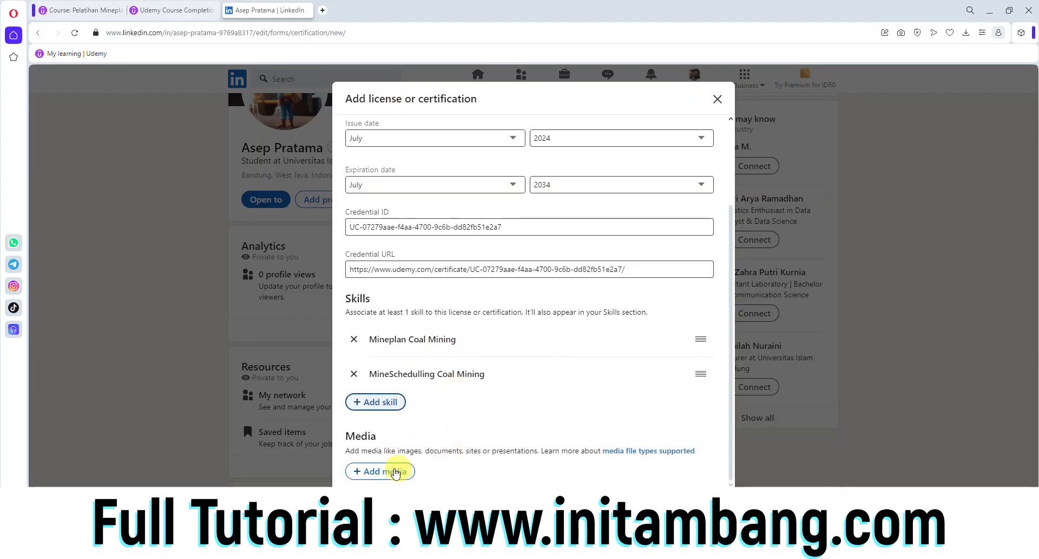
- Check the completed certification form, save it to the LinkedIn profile and close the prompt to share the update
scroll(515, 347, "up", 1)
scroll(515, 346, "up", 3)
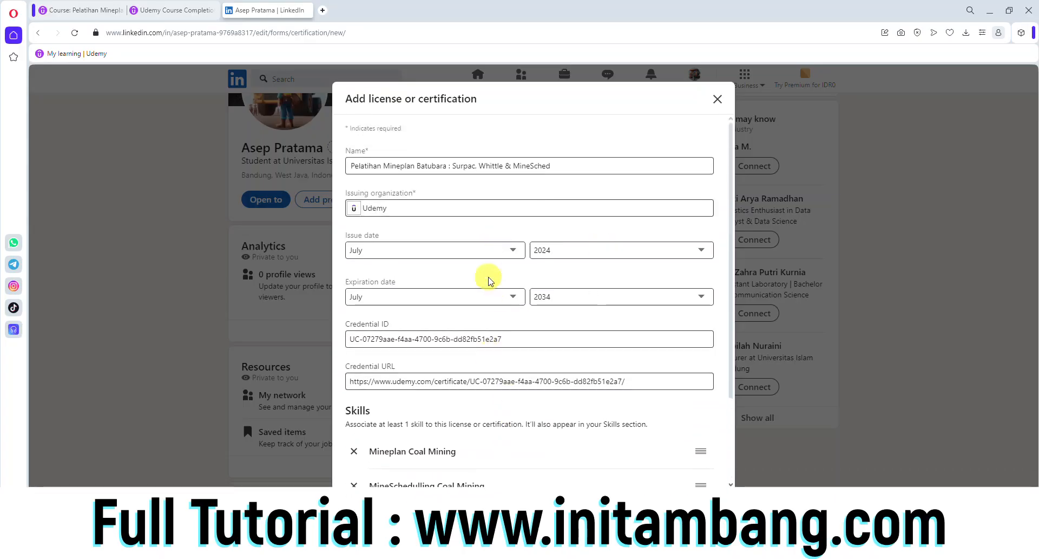
scroll(498, 257, "down", 3)
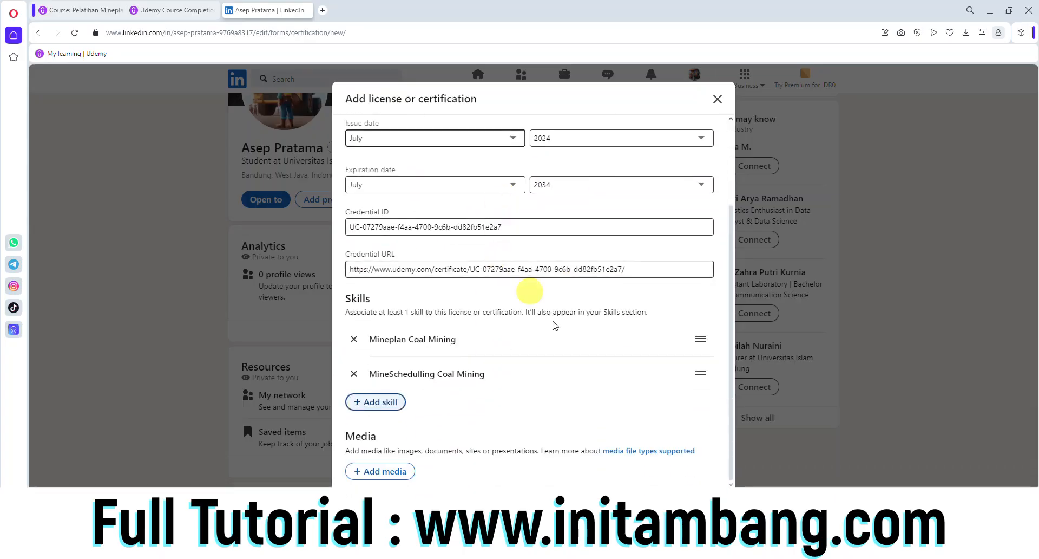
left_click(683, 498)
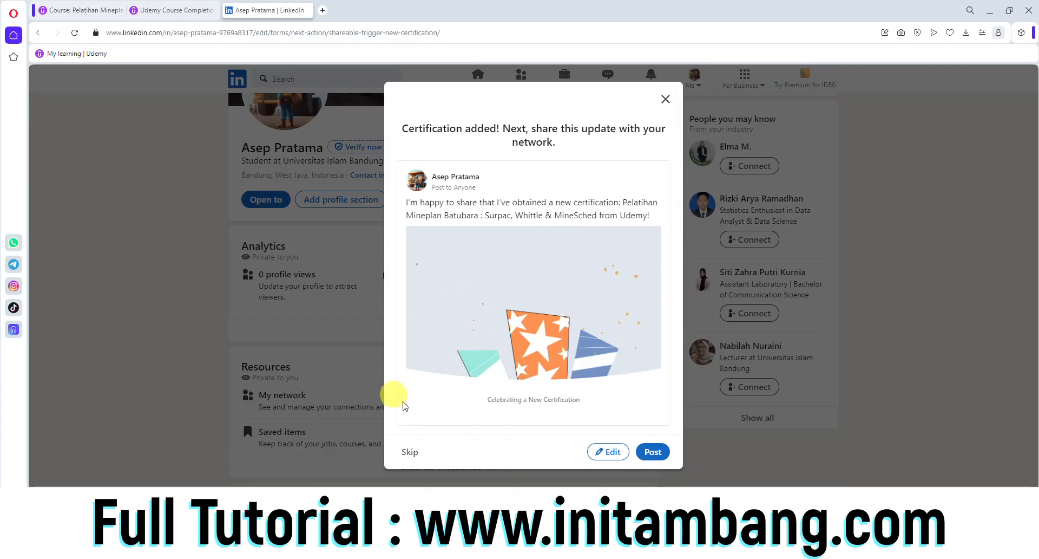
left_click(653, 451)
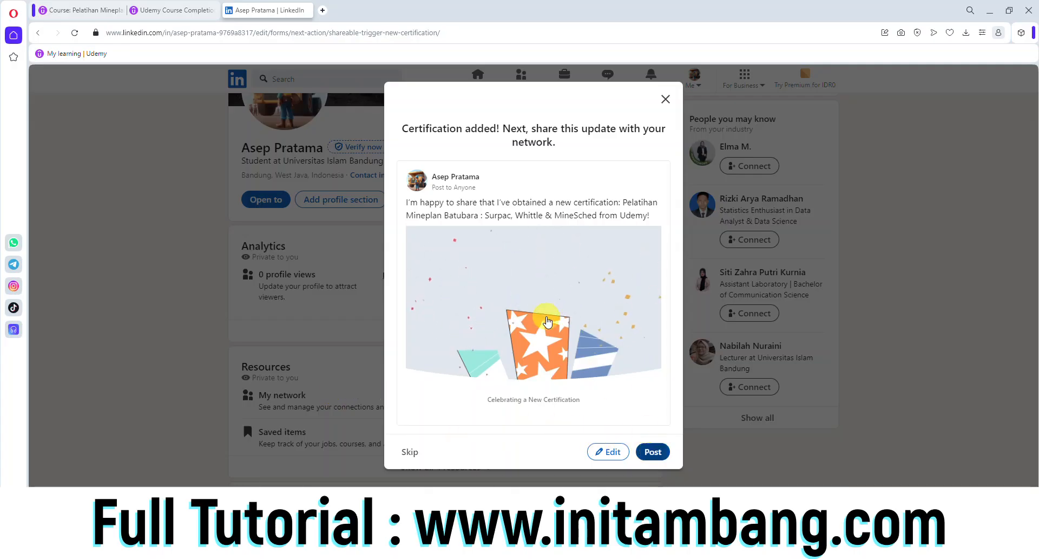
- Examine the profile from its header to the Licenses & certifications section to check the new Udemy certification entry
scroll(394, 367, "down", 4)
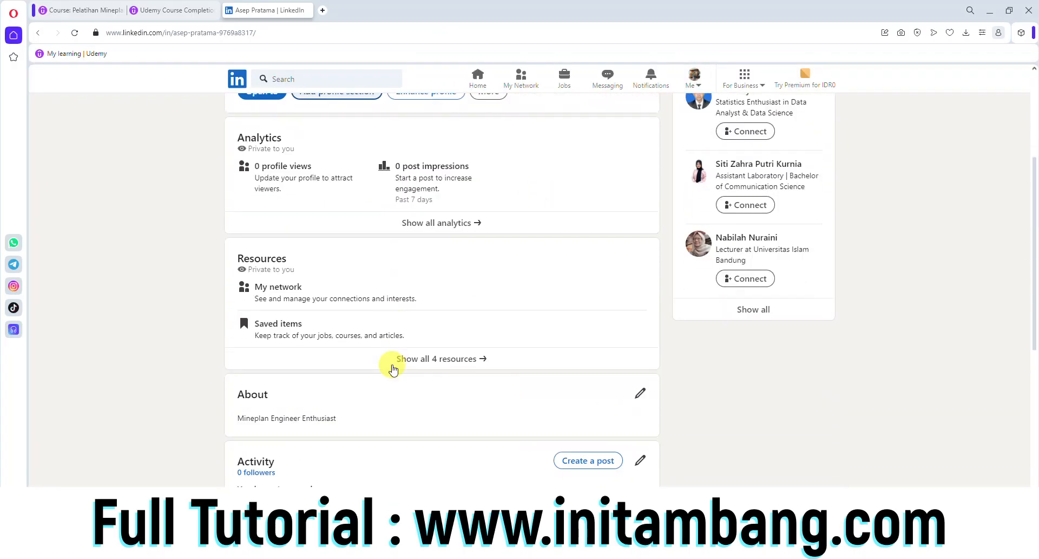
scroll(388, 367, "up", 4)
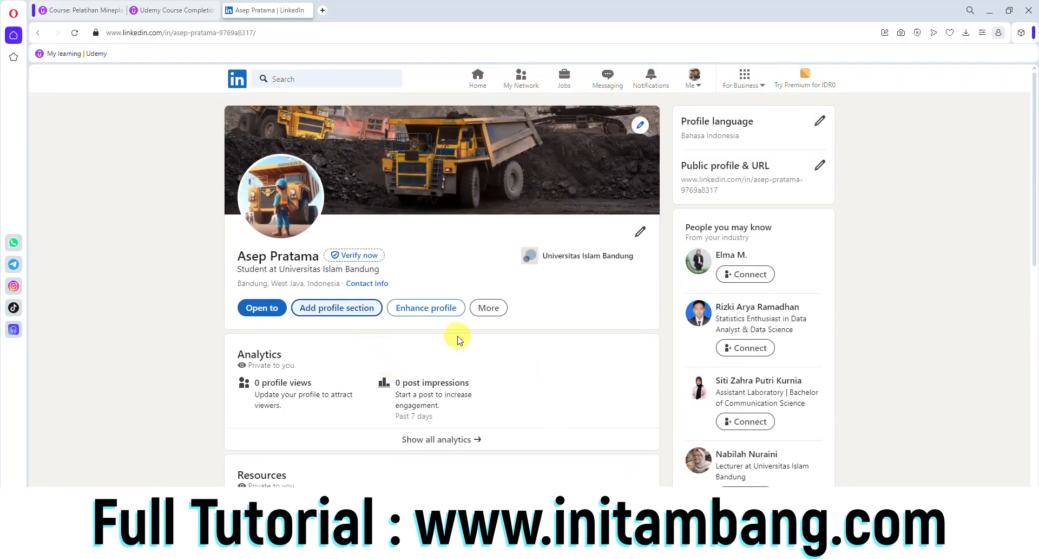
scroll(248, 297, "down", 4)
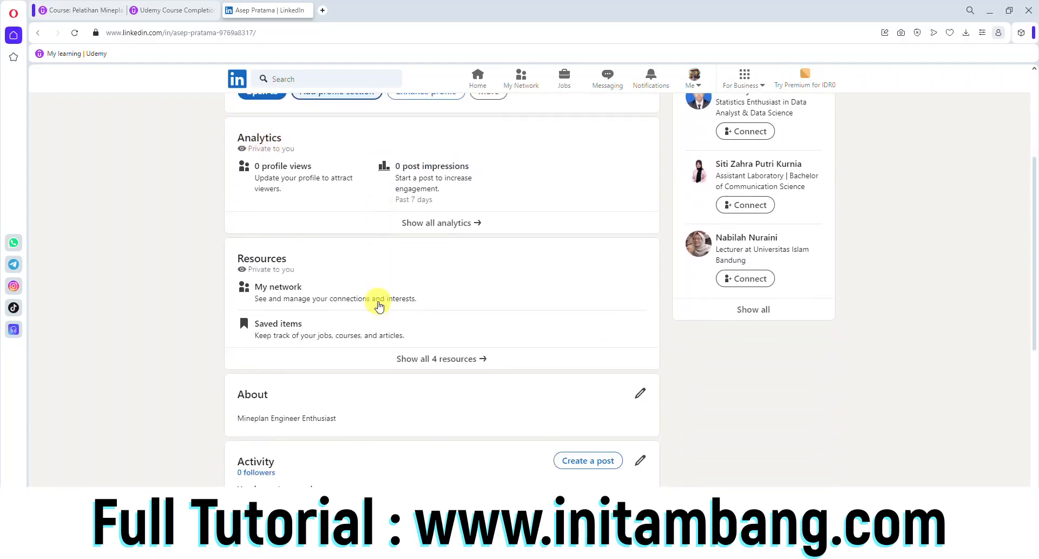
scroll(379, 306, "down", 7)
scroll(379, 306, "up", 13)
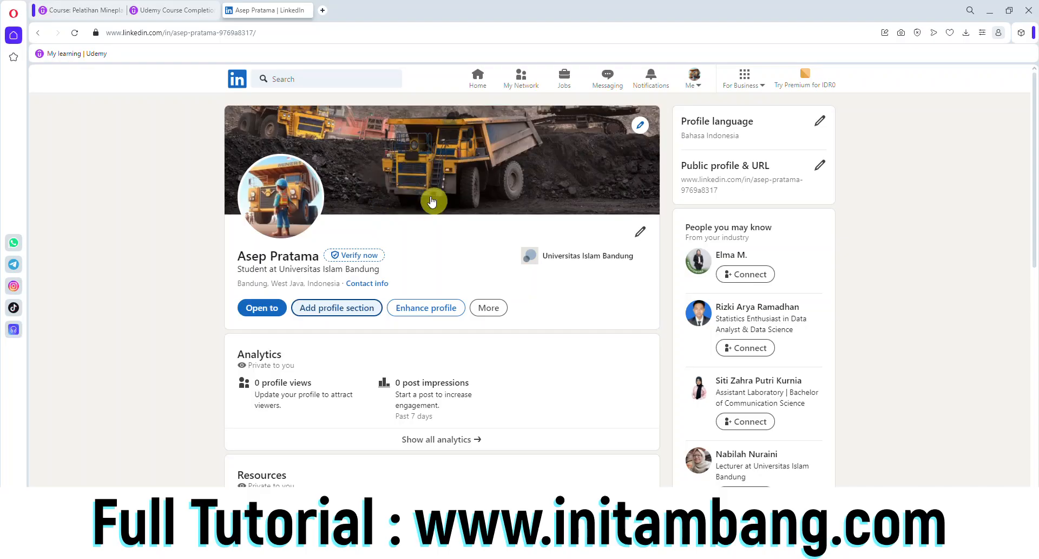
scroll(439, 210, "down", 10)
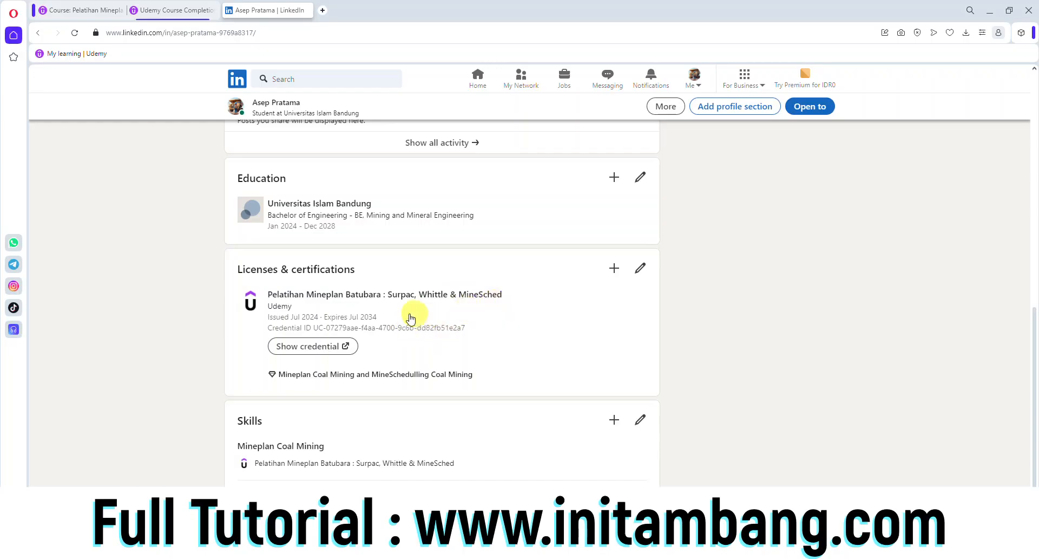
- Open the certification's credential link and compare the Udemy certificate with the entry on the LinkedIn profile
left_click(324, 347)
left_click(366, 11)
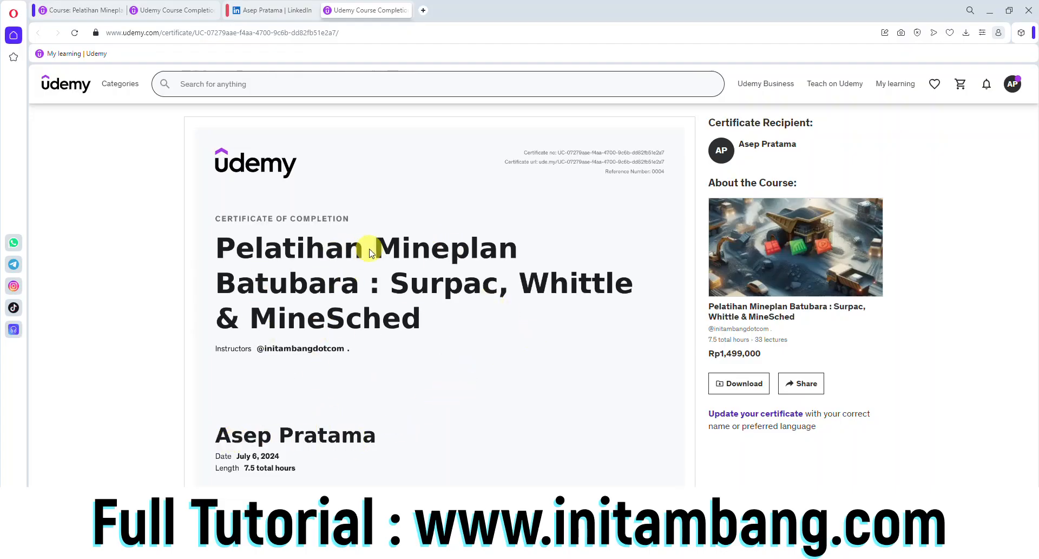
left_click(279, 8)
scroll(349, 257, "down", 2)
scroll(347, 253, "up", 5)
scroll(346, 254, "down", 2)
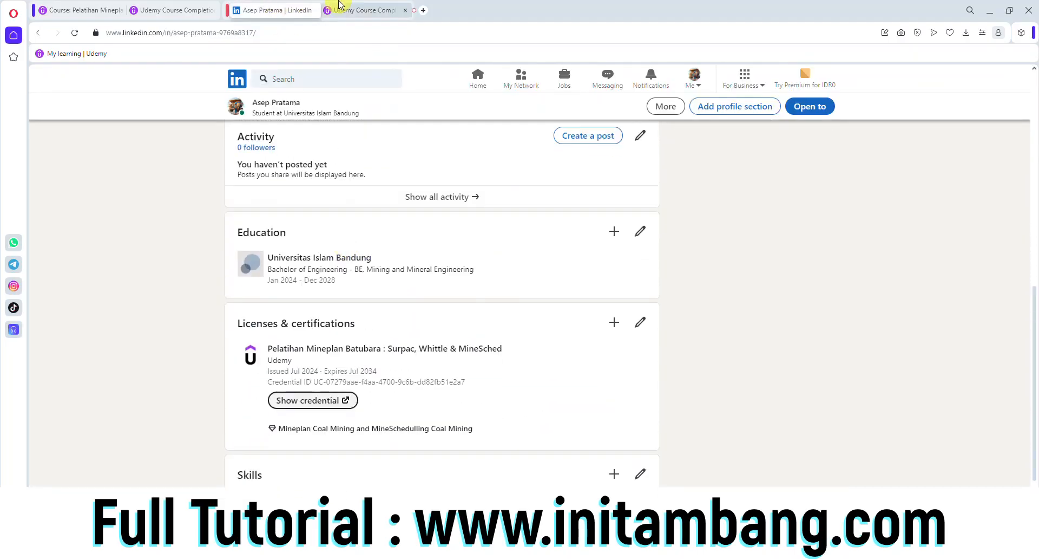
- Return to the Udemy certificate and view its available download formats, closing the choice without downloading
left_click(341, 9)
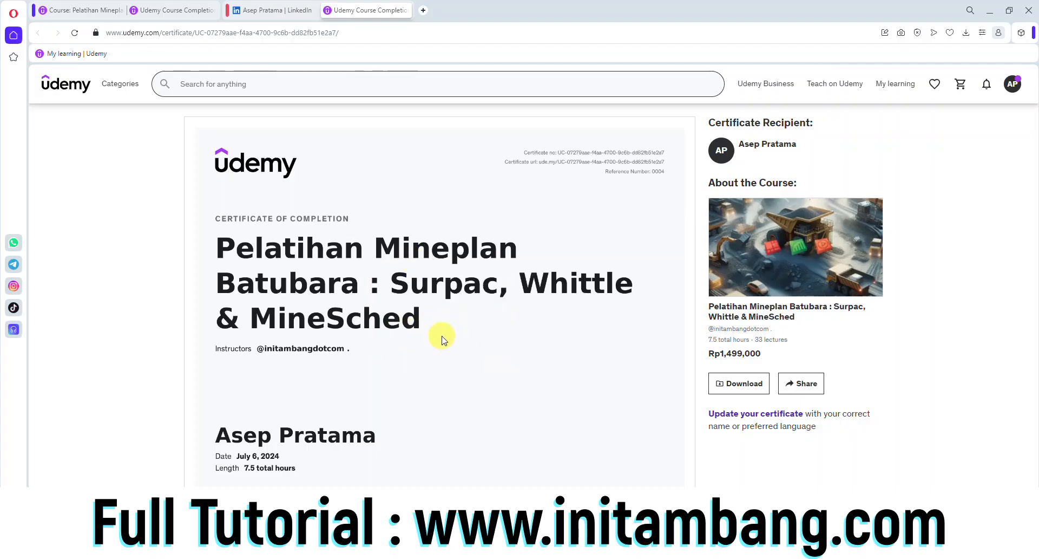
left_click(753, 387)
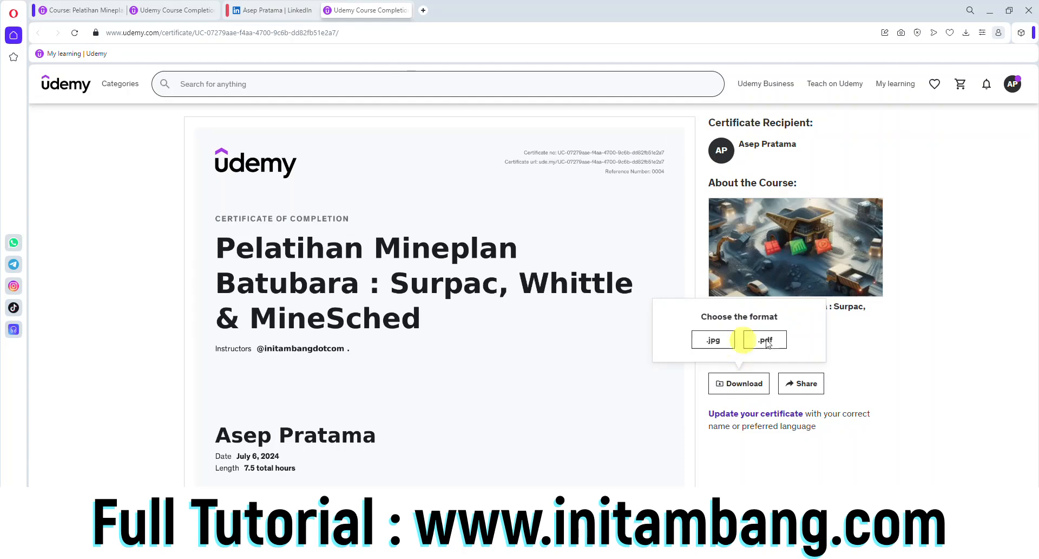
left_click(765, 469)
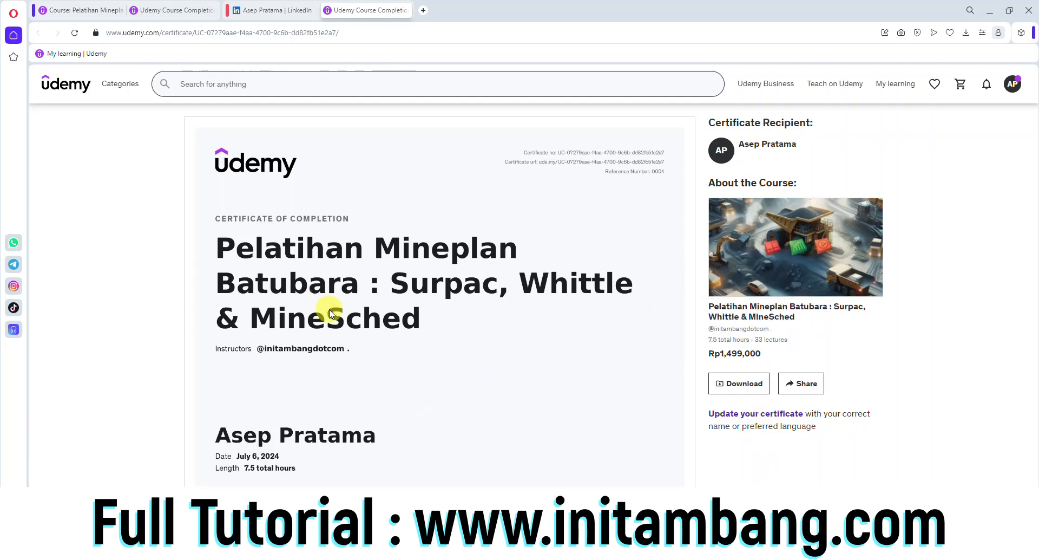